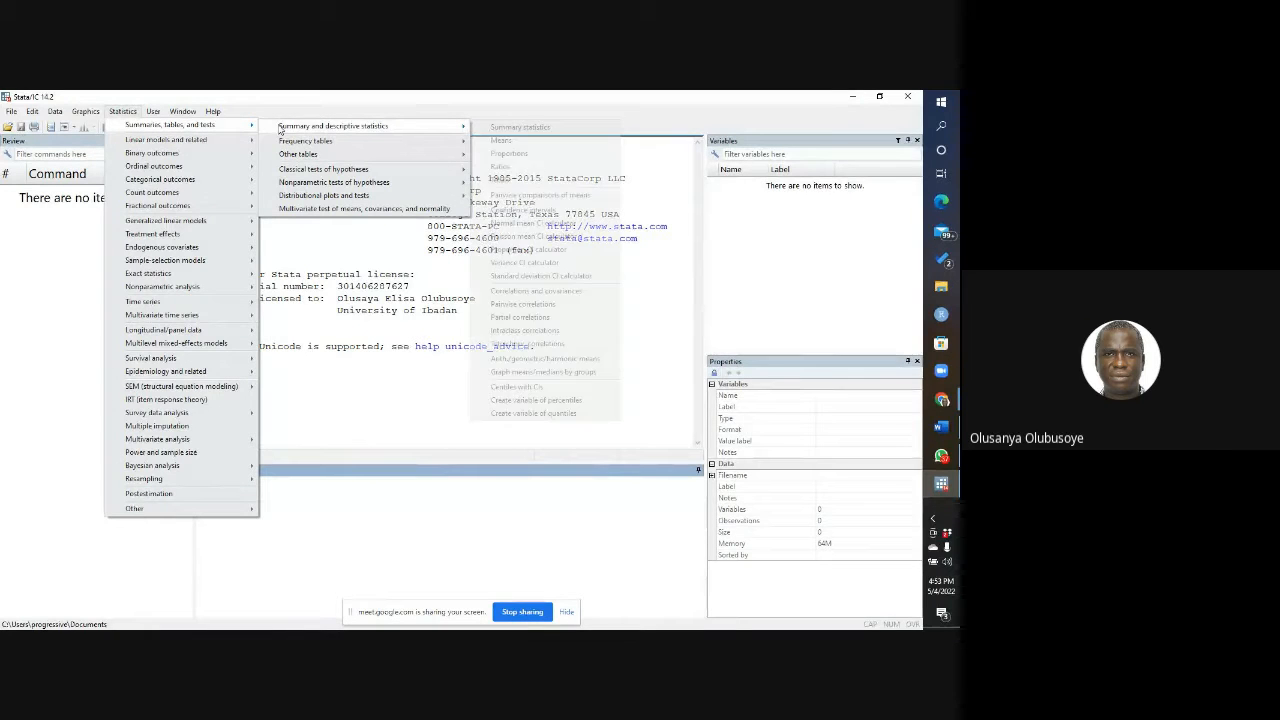
pyautogui.moveTo(310, 176)
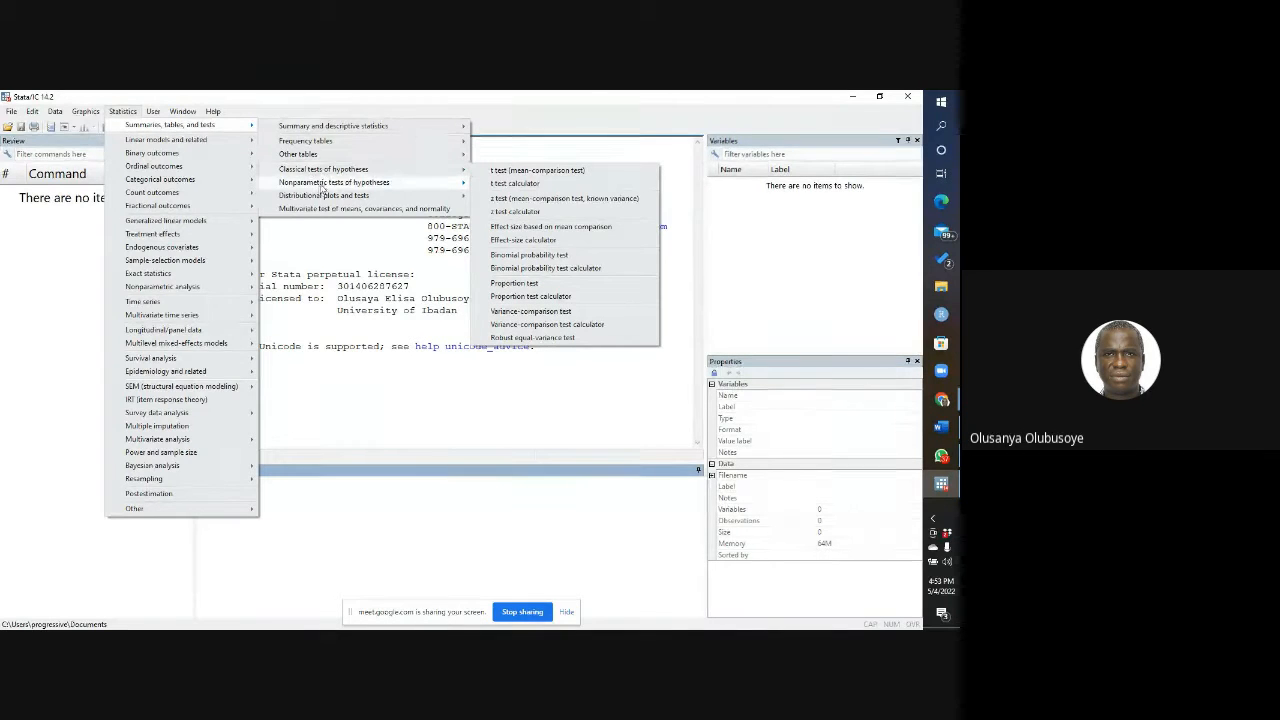
pyautogui.moveTo(380, 198)
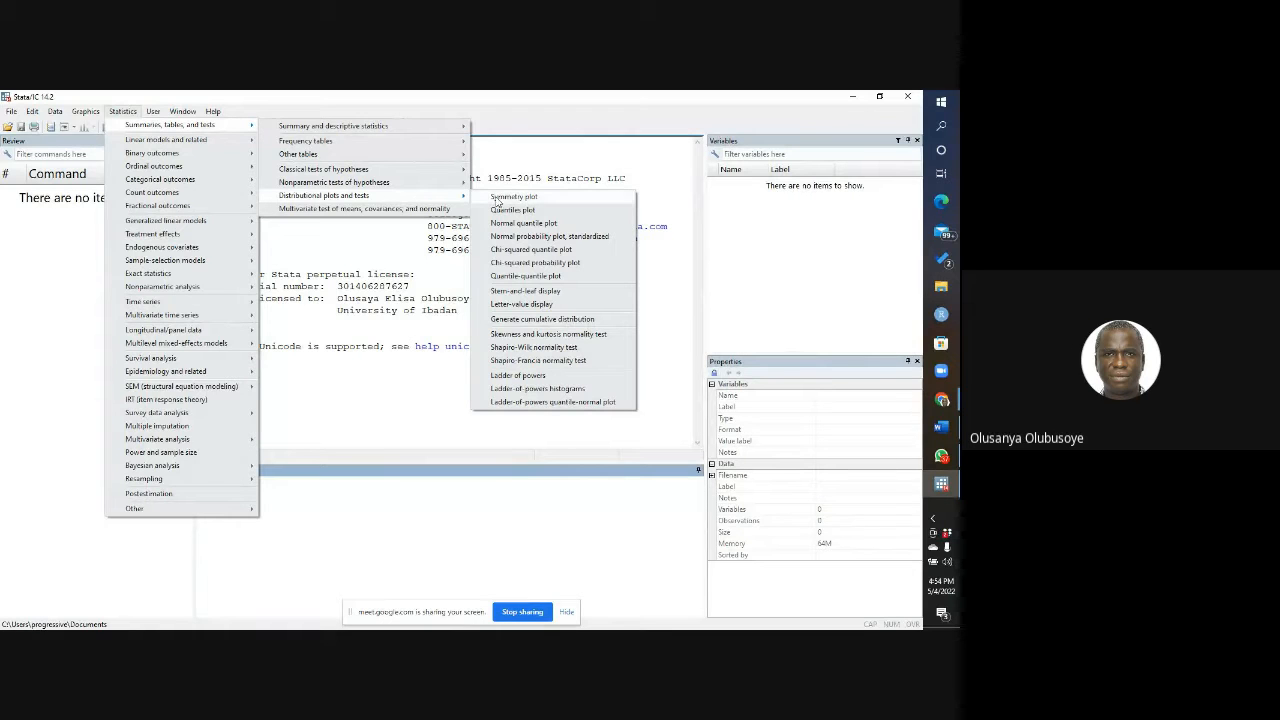
pyautogui.click(540, 318)
pyautogui.click(614, 273)
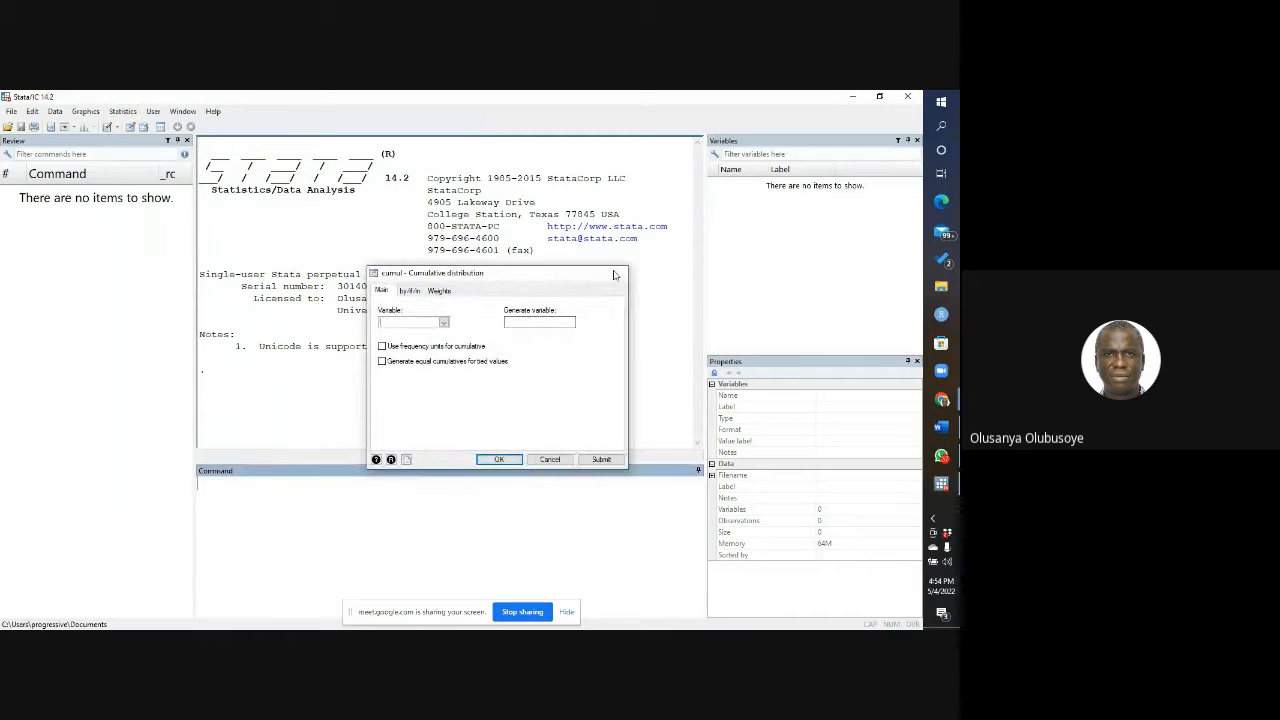
pyautogui.click(123, 111)
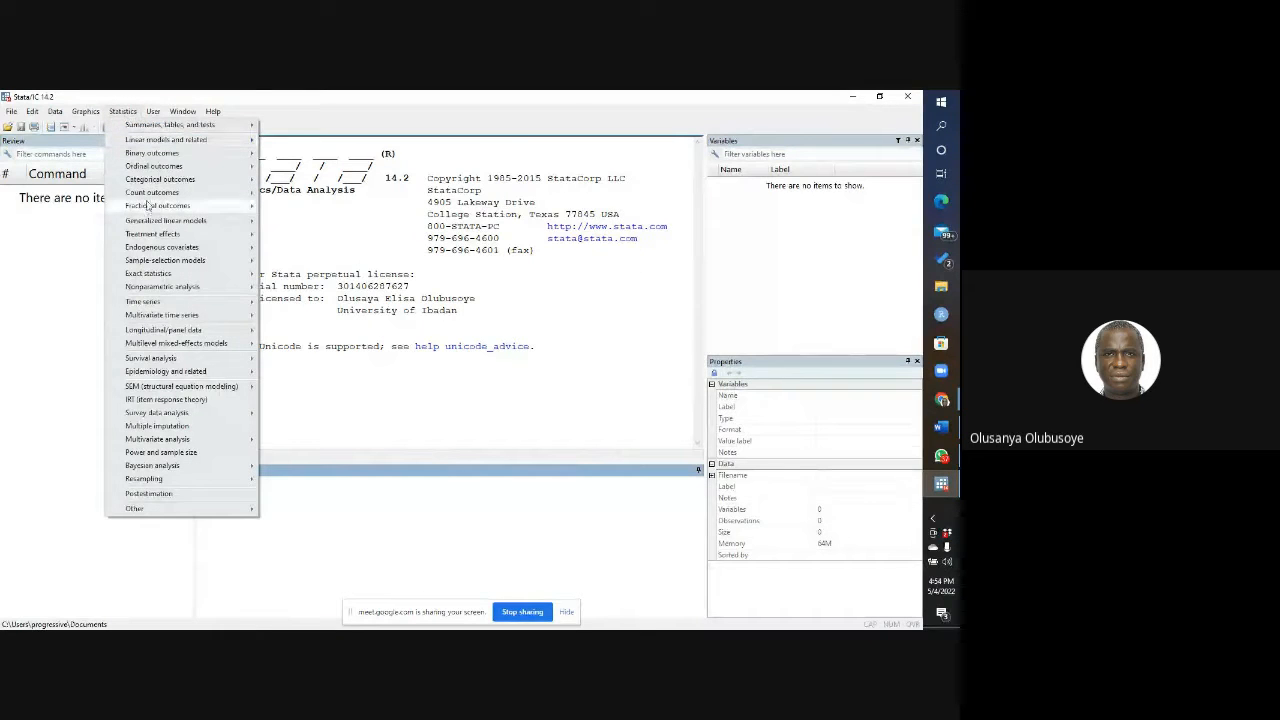
pyautogui.moveTo(207, 124)
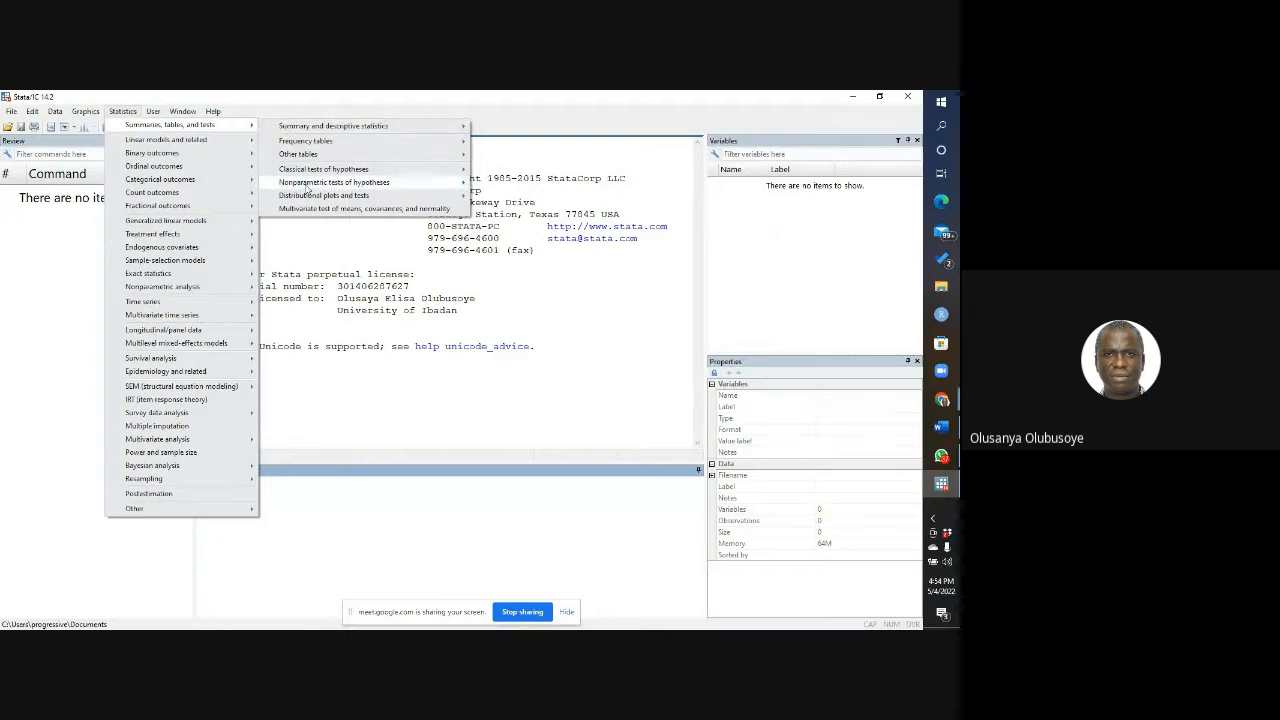
pyautogui.moveTo(338, 197)
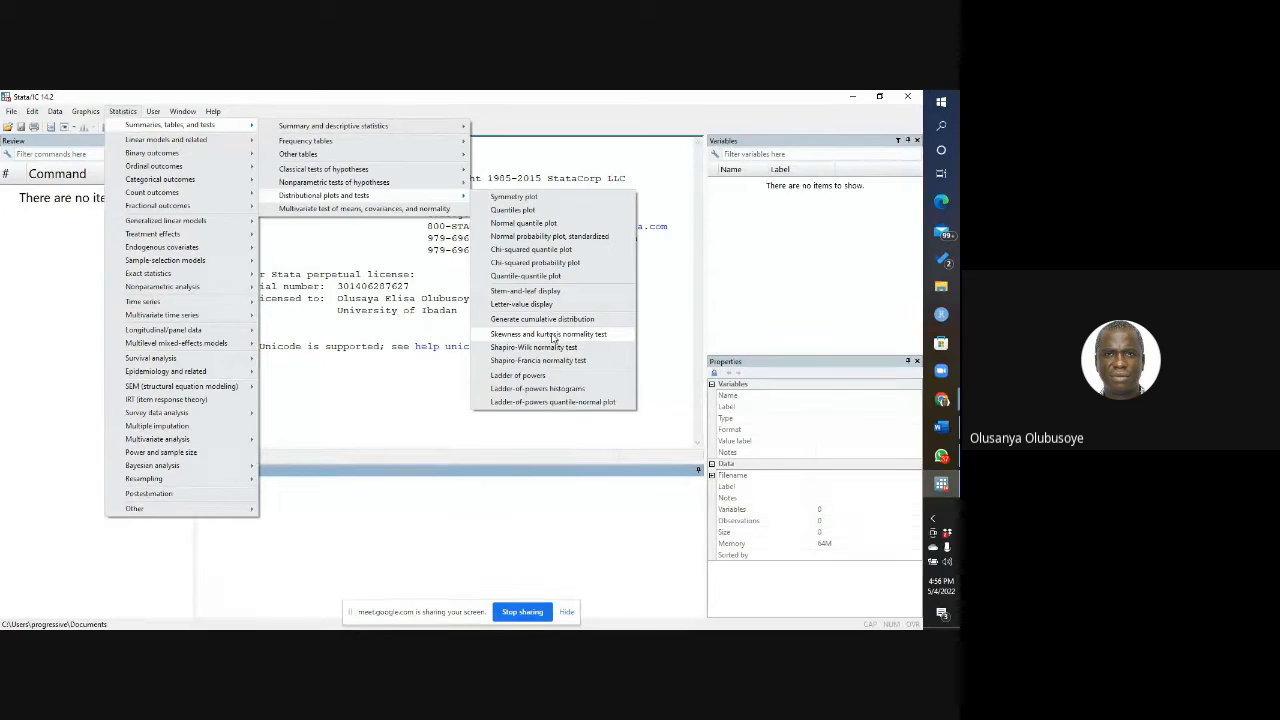
# Step: Load the 1978 automobile example dataset with the command sysuse auto
pyautogui.click(334, 494)
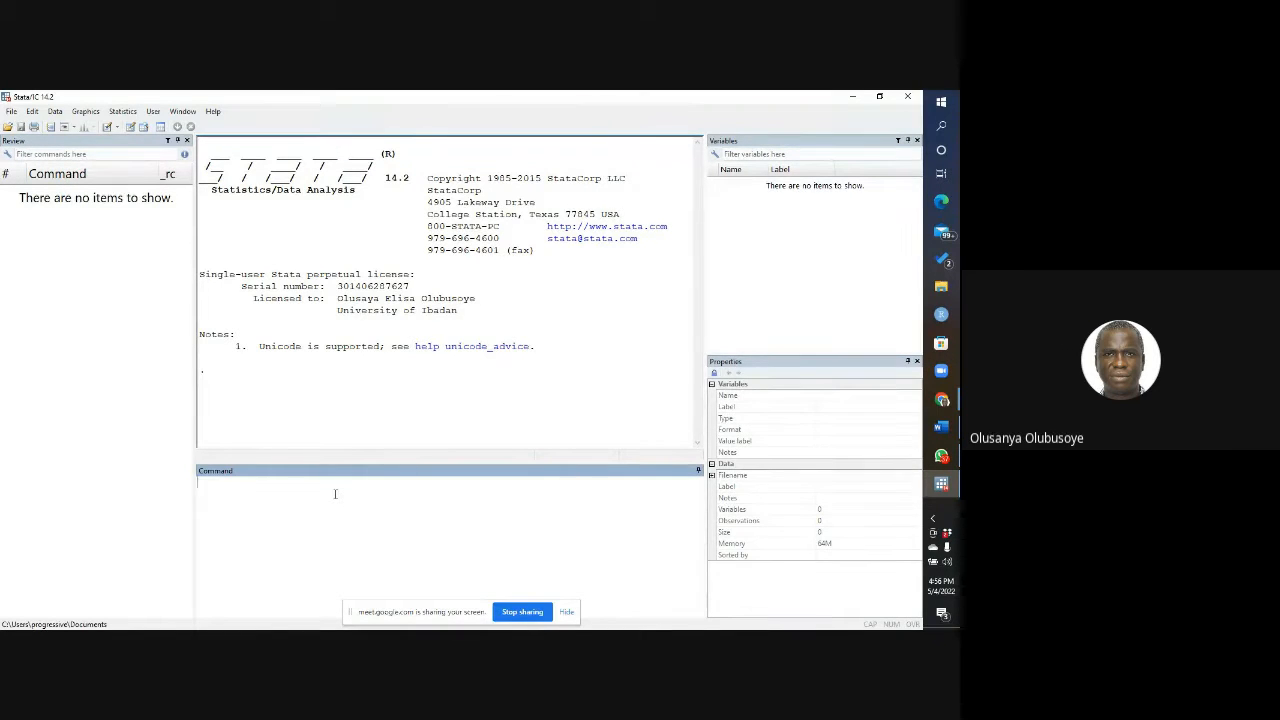
pyautogui.write('sys')
pyautogui.write('t')
pyautogui.write('u')
pyautogui.write('se a')
pyautogui.write('ut')
pyautogui.press('Return')
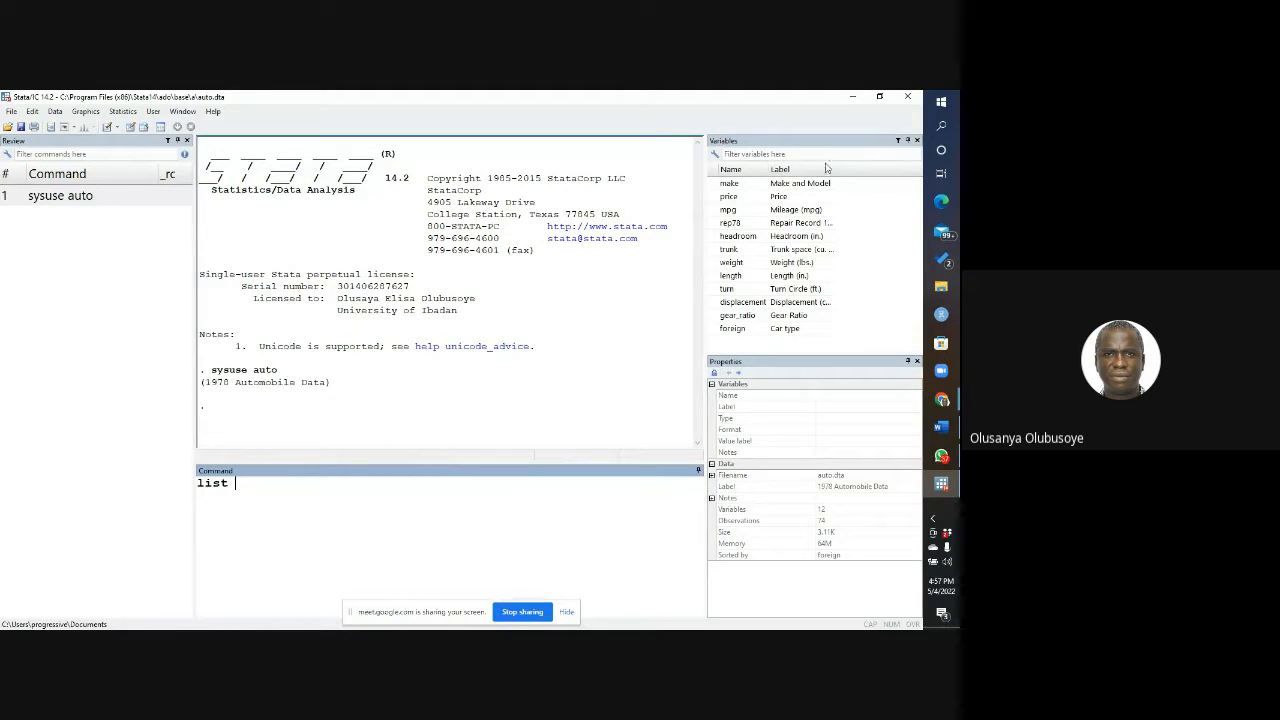
# Step: List make, price and mpg for the first five observations with list make price mpg in 1/5
pyautogui.click(715, 184)
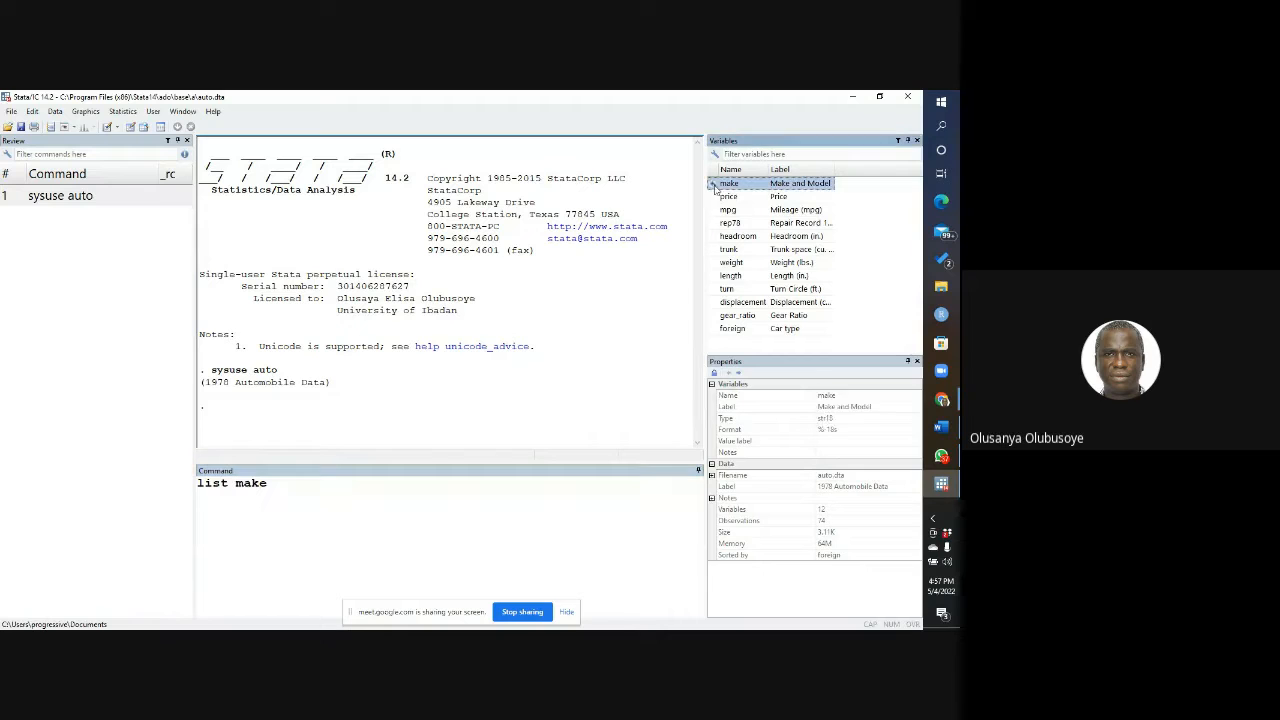
pyautogui.click(716, 197)
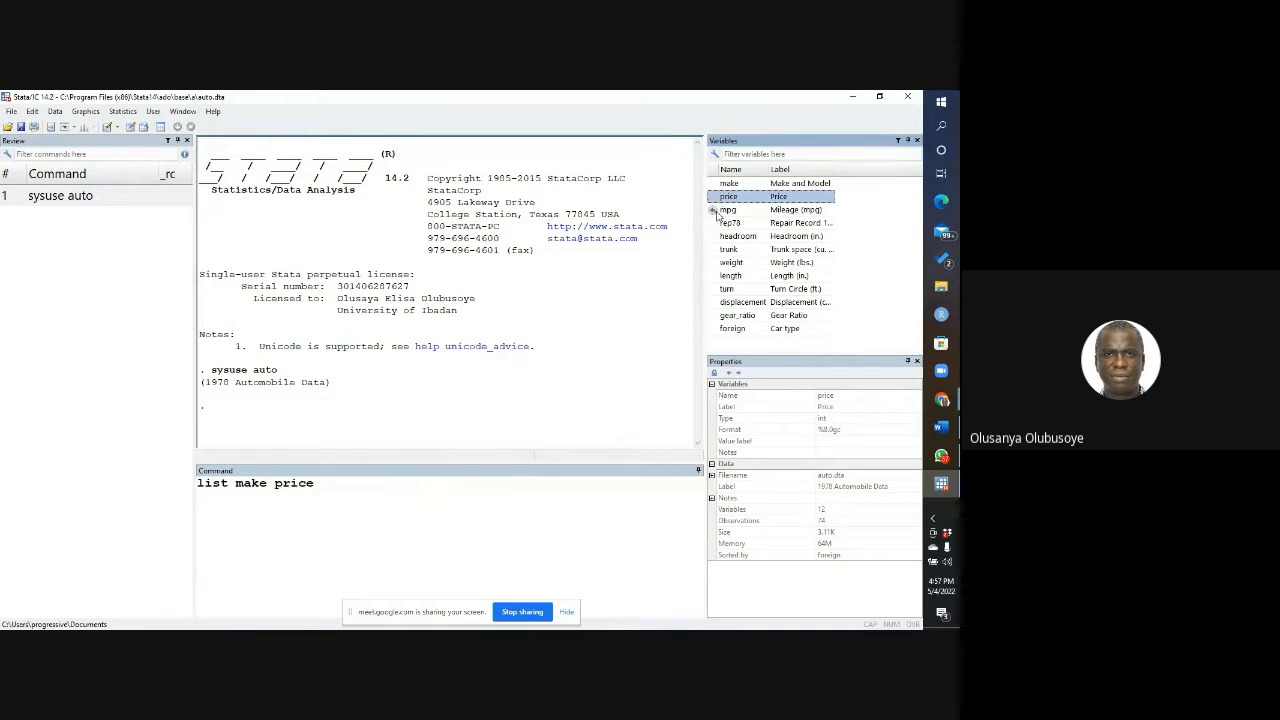
pyautogui.click(716, 210)
pyautogui.click(372, 484)
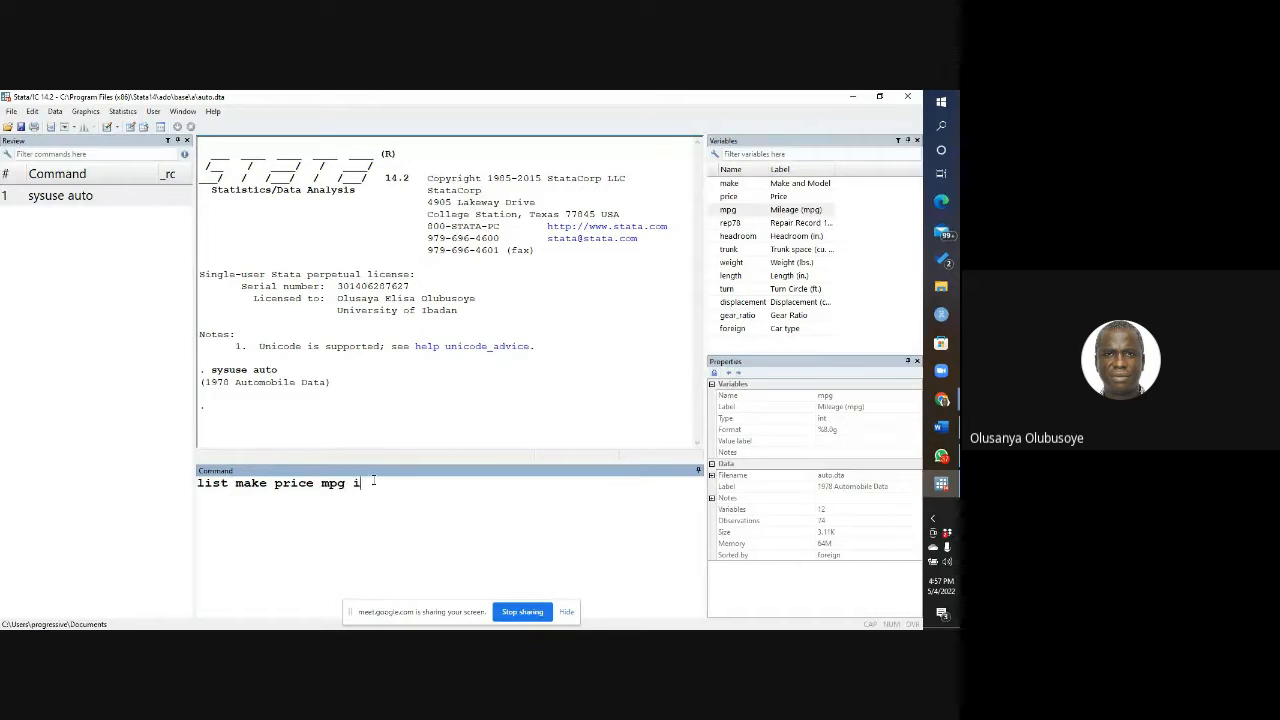
pyautogui.write('in 1/5')
pyautogui.press('Return')
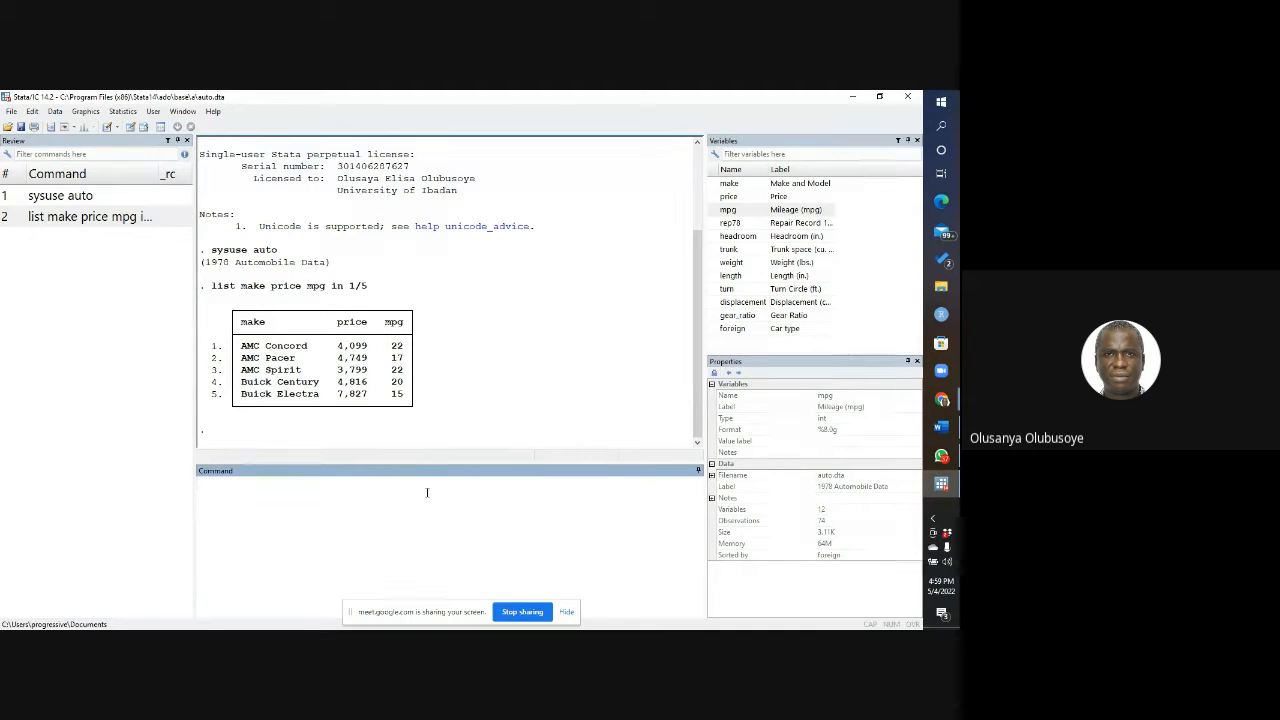
pyautogui.click(128, 111)
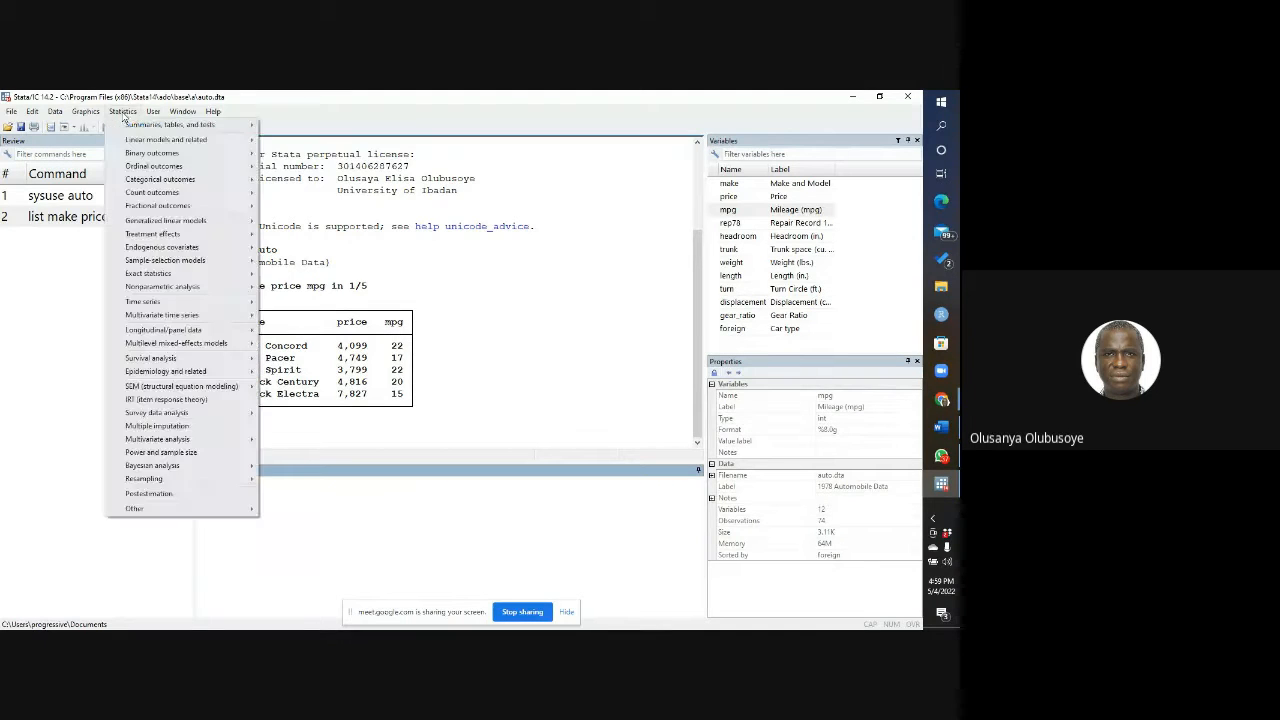
pyautogui.moveTo(150, 128)
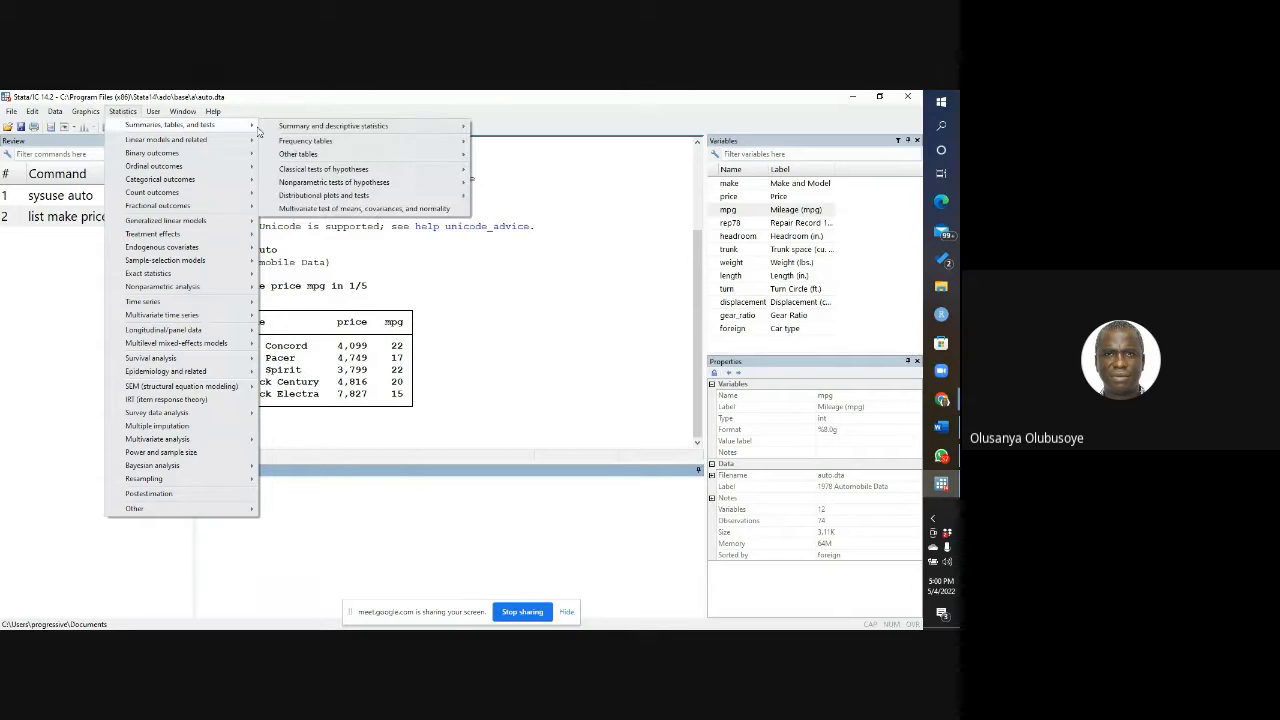
pyautogui.moveTo(337, 202)
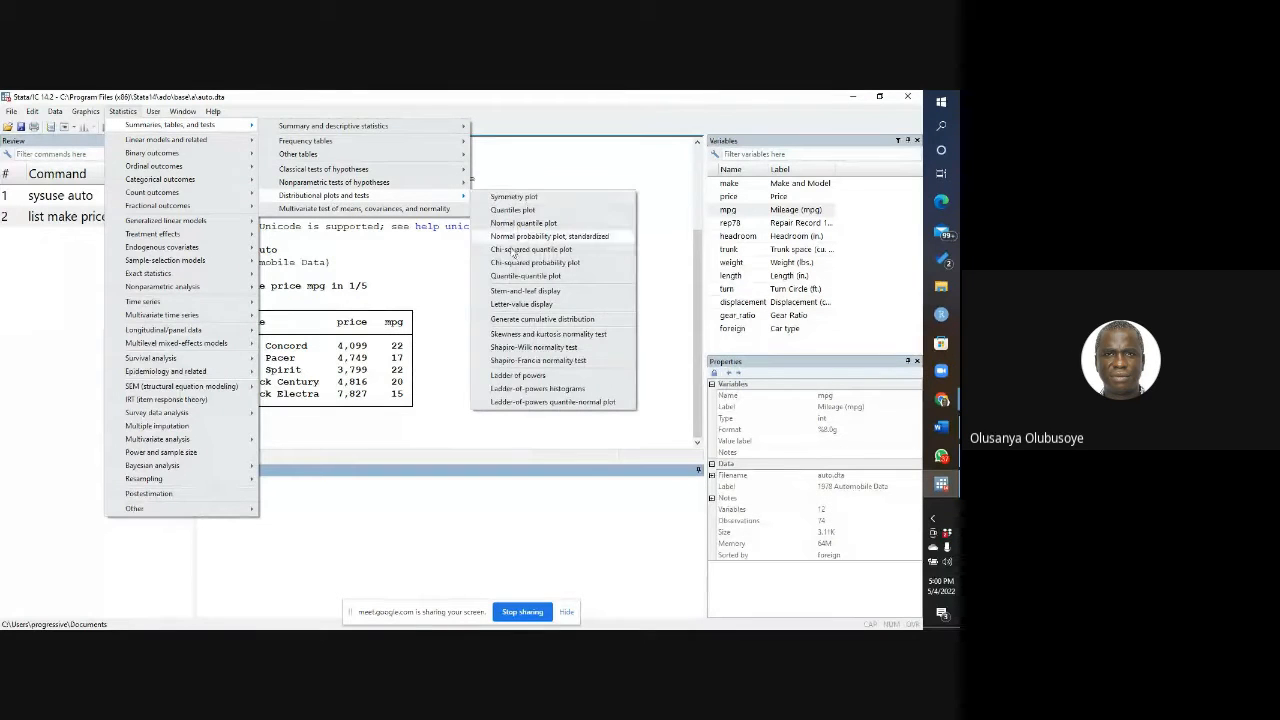
pyautogui.click(546, 334)
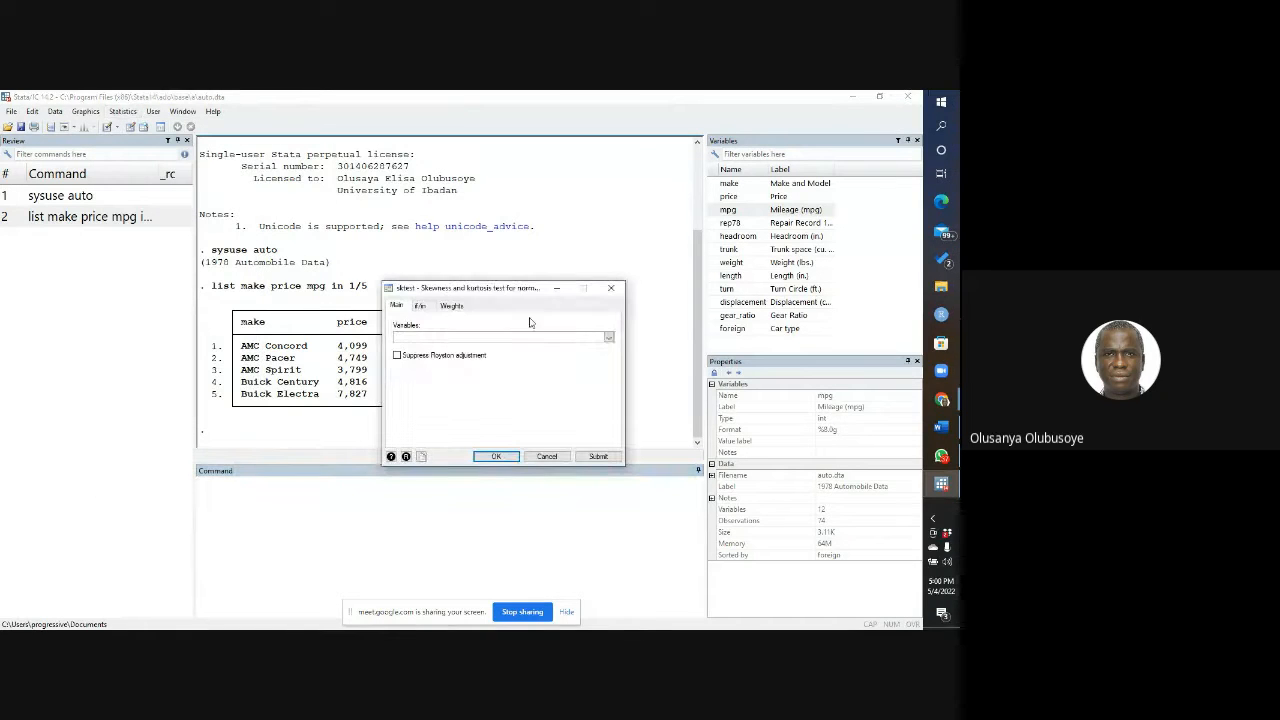
pyautogui.moveTo(500, 294); pyautogui.dragTo(376, 204)
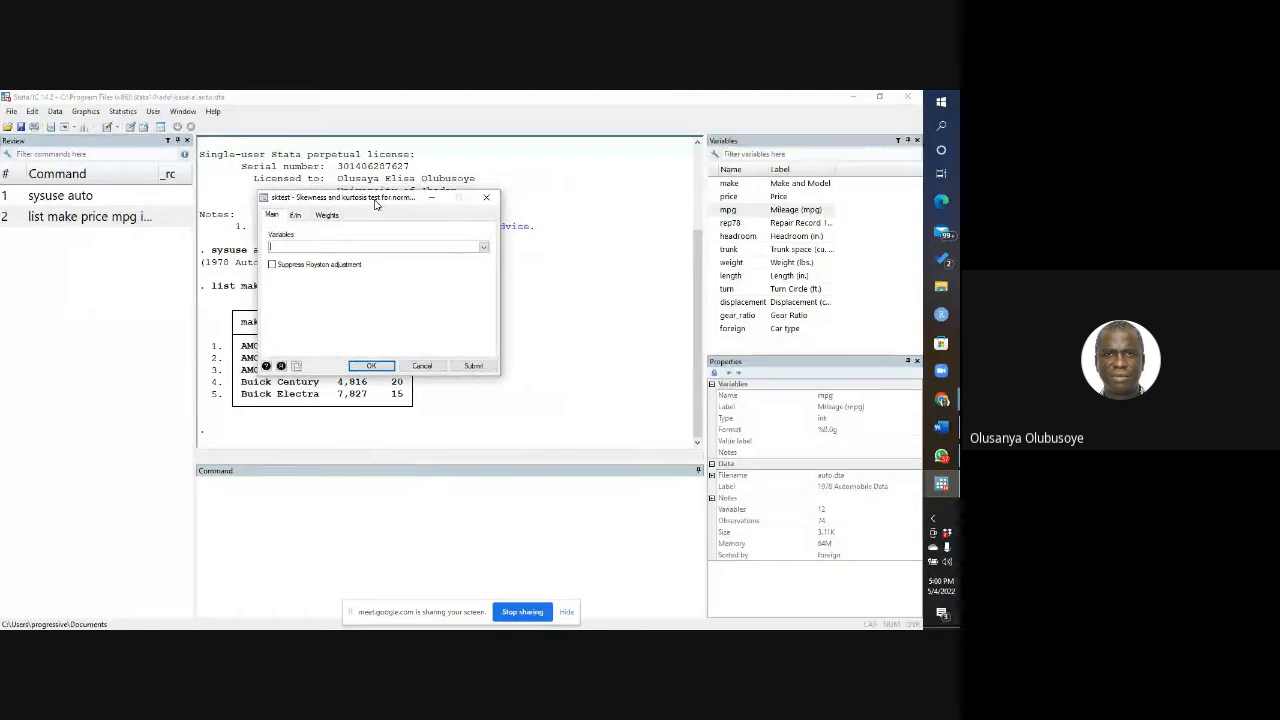
pyautogui.click(483, 247)
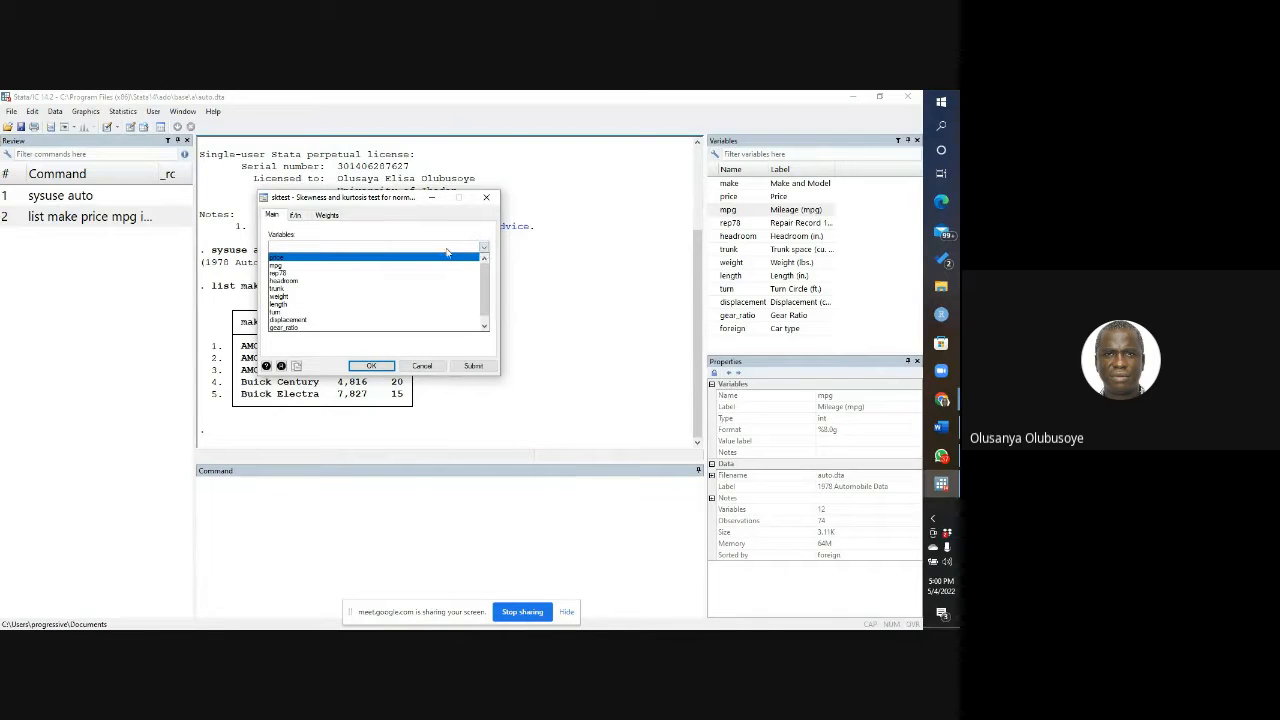
pyautogui.moveTo(485, 284); pyautogui.dragTo(486, 258)
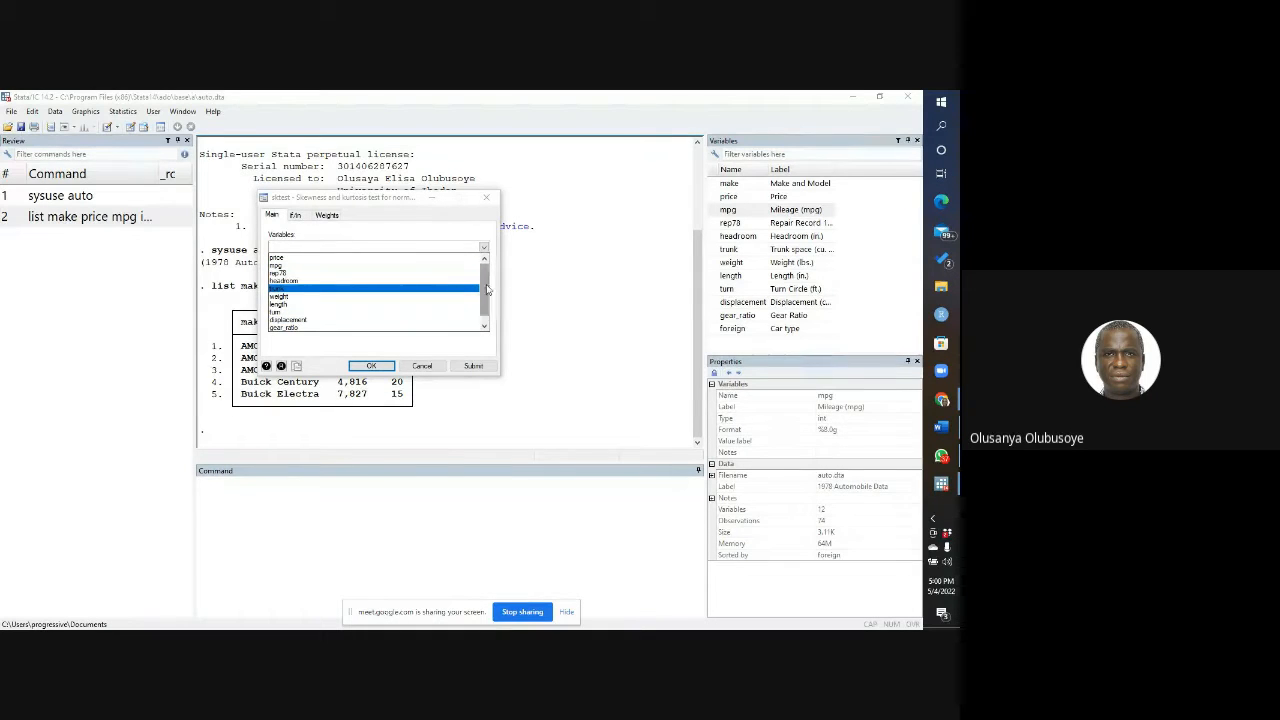
pyautogui.moveTo(485, 291); pyautogui.dragTo(483, 250)
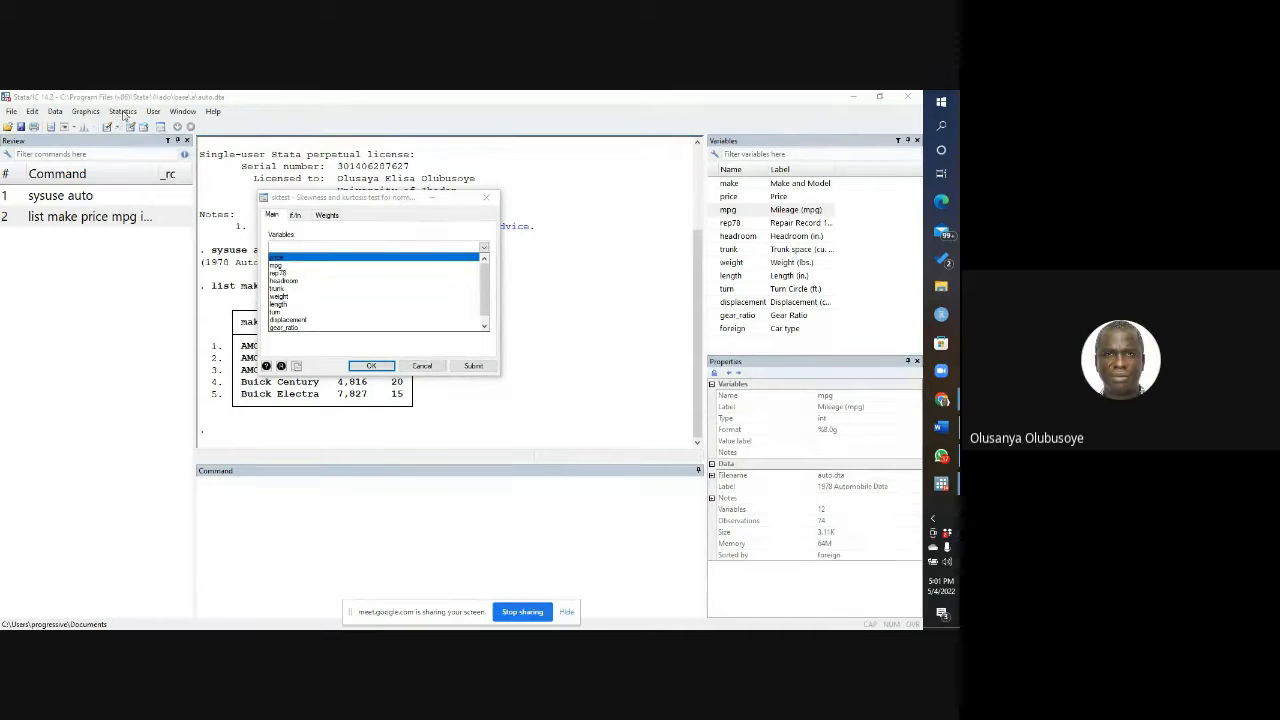
pyautogui.click(487, 203)
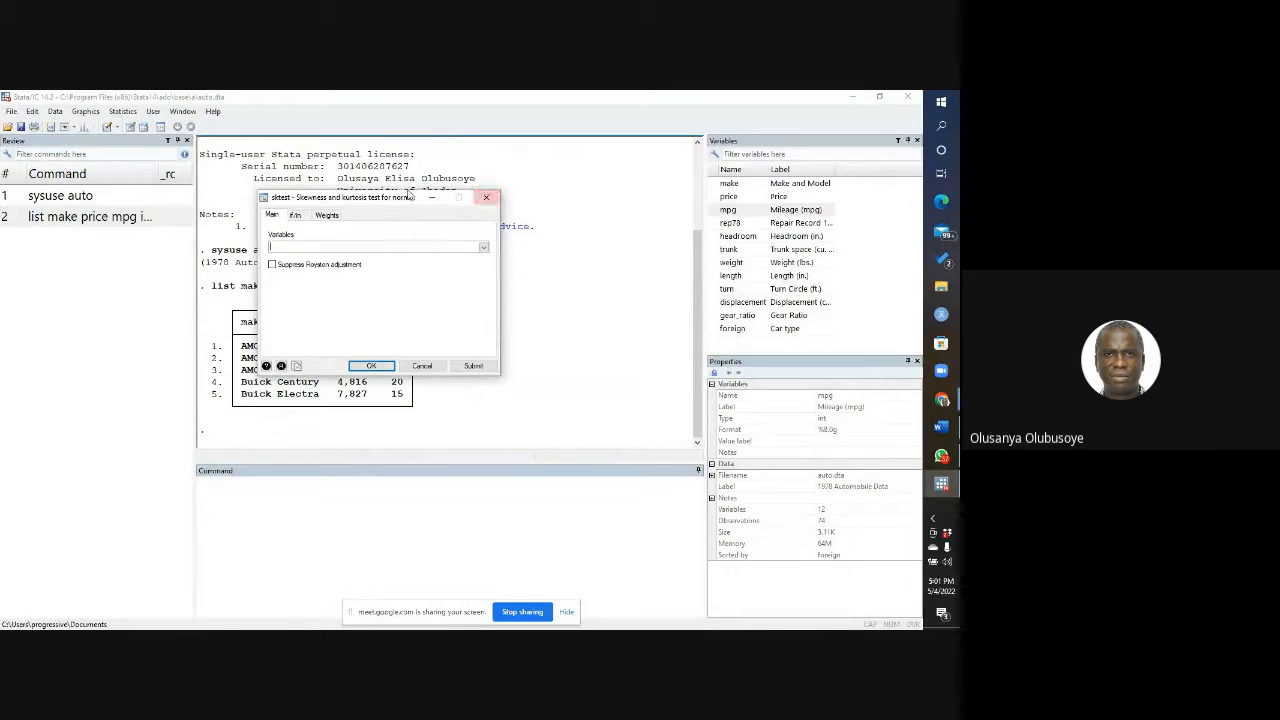
pyautogui.click(489, 201)
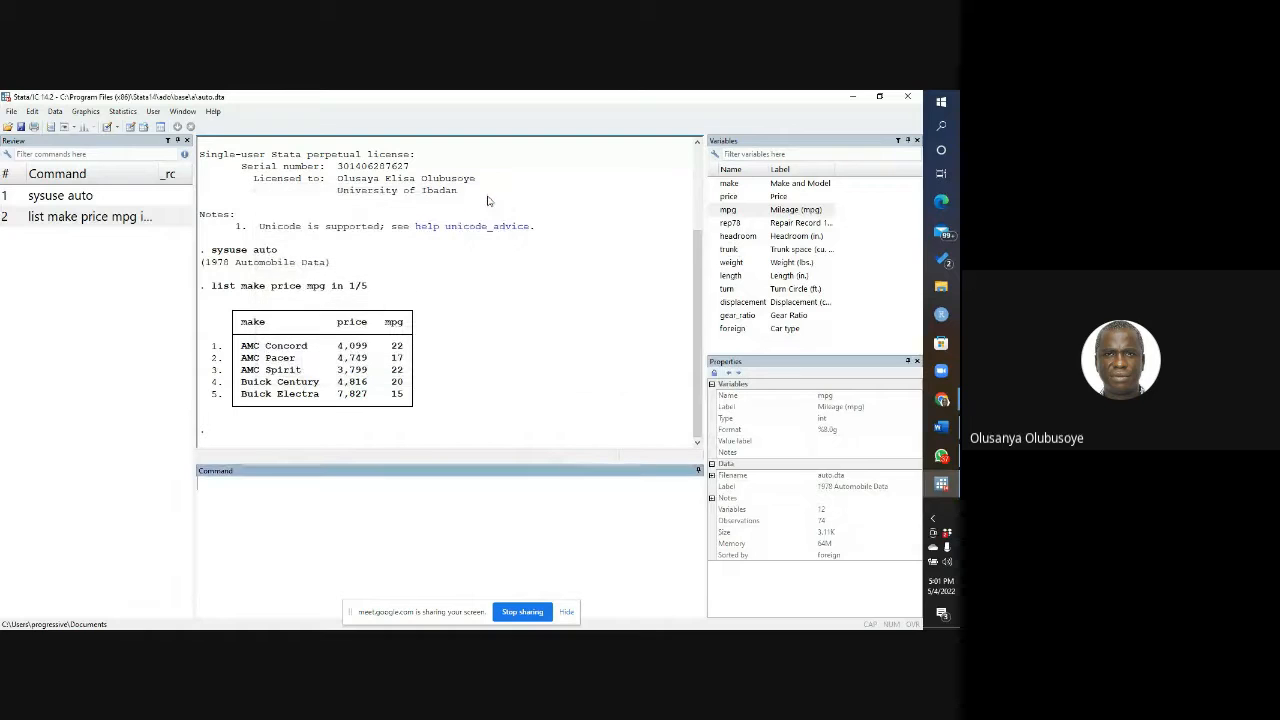
# Step: Set up the skewness and kurtosis normality test dialog with mpg as the variable
pyautogui.click(122, 111)
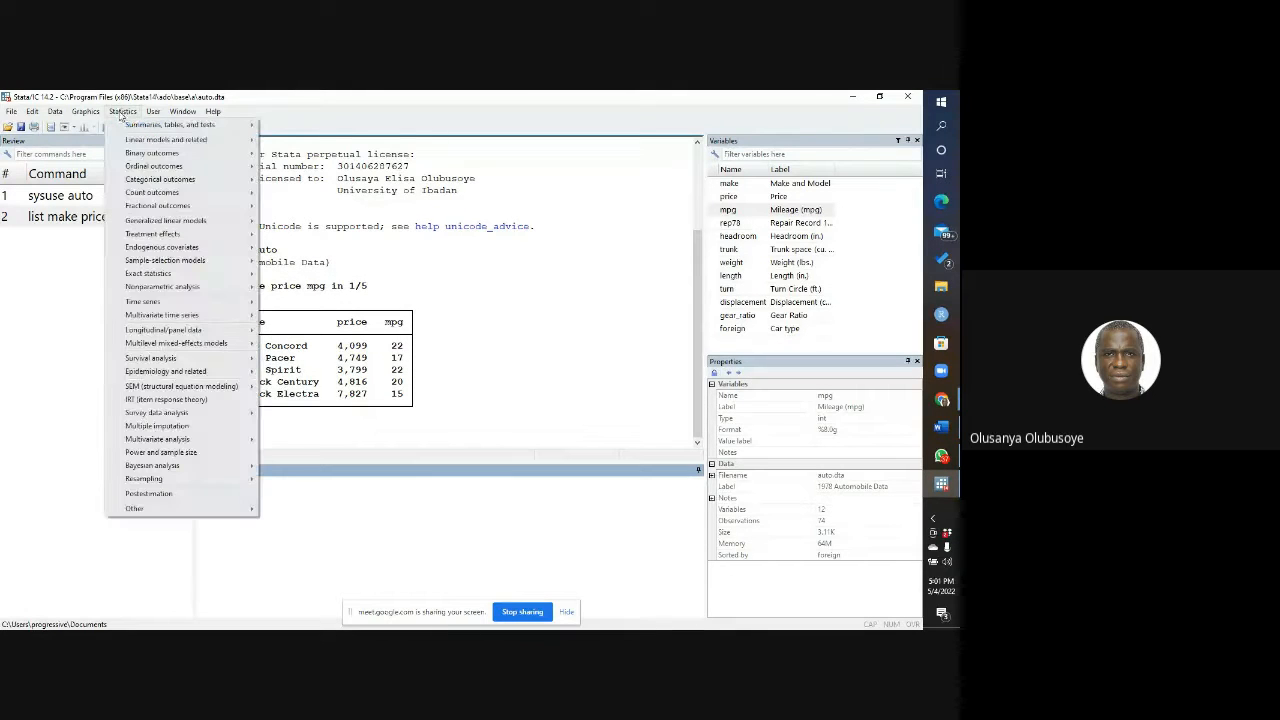
pyautogui.moveTo(130, 129)
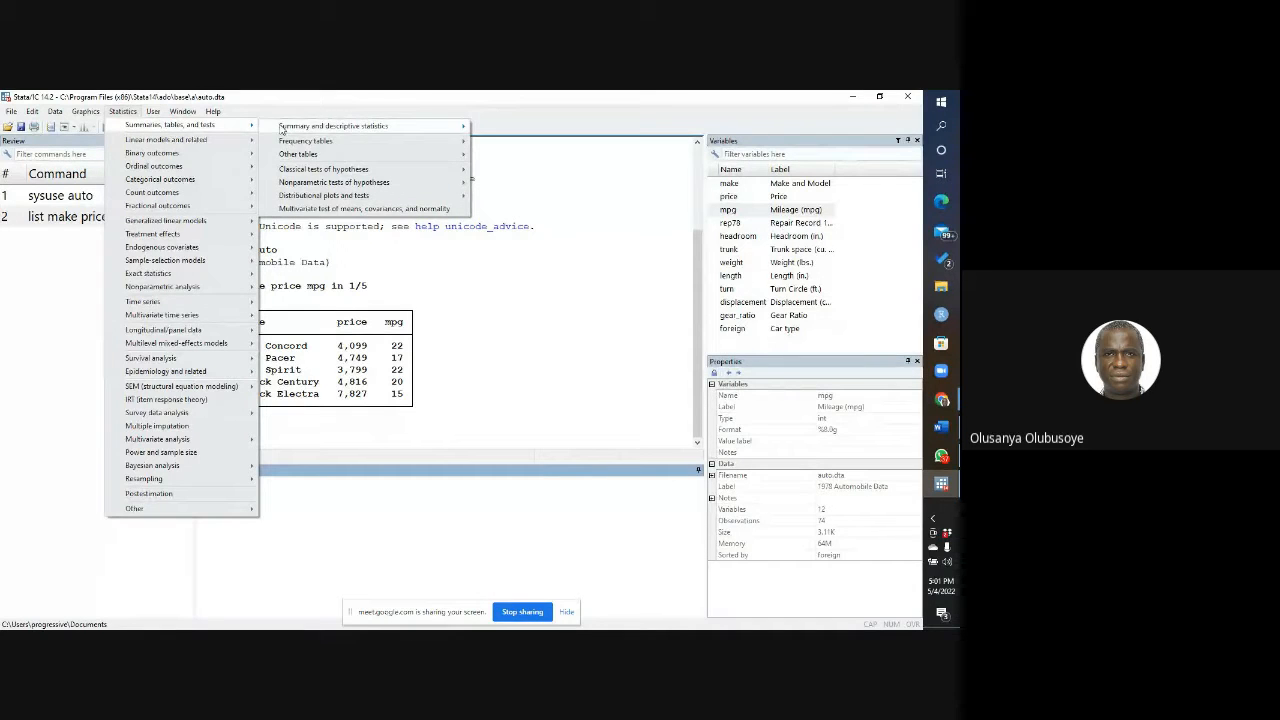
pyautogui.moveTo(350, 197)
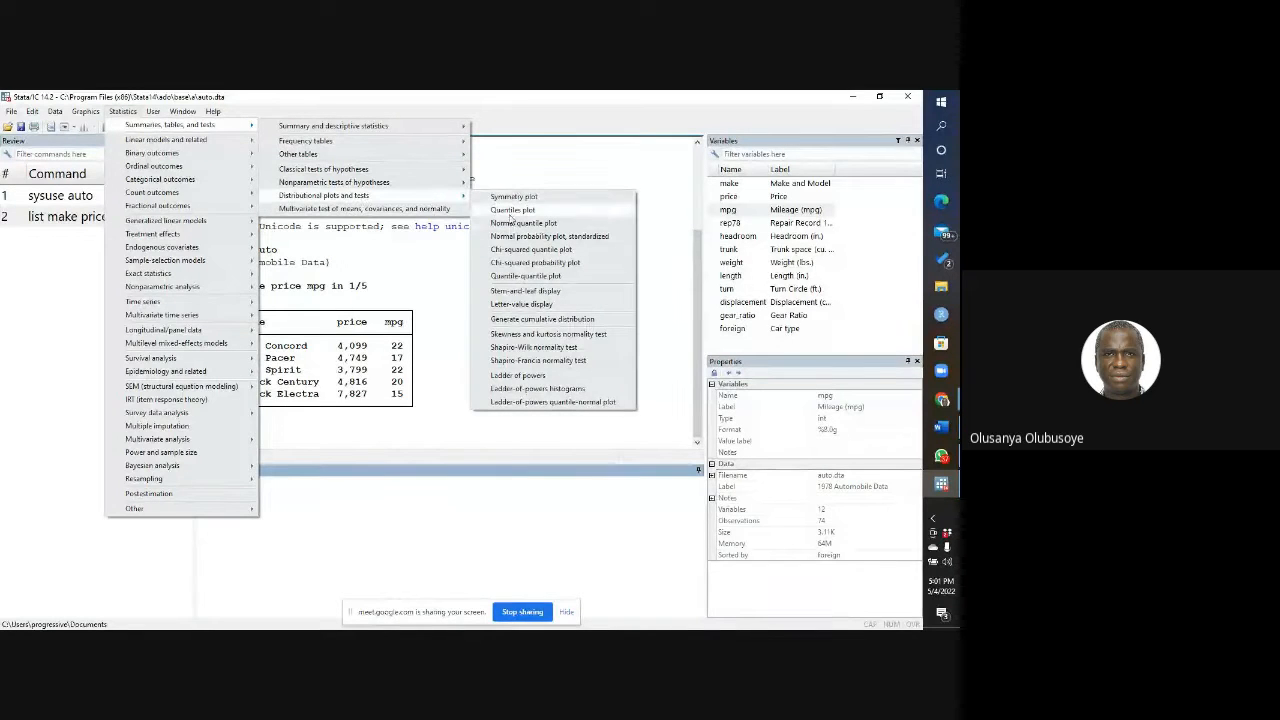
pyautogui.click(543, 335)
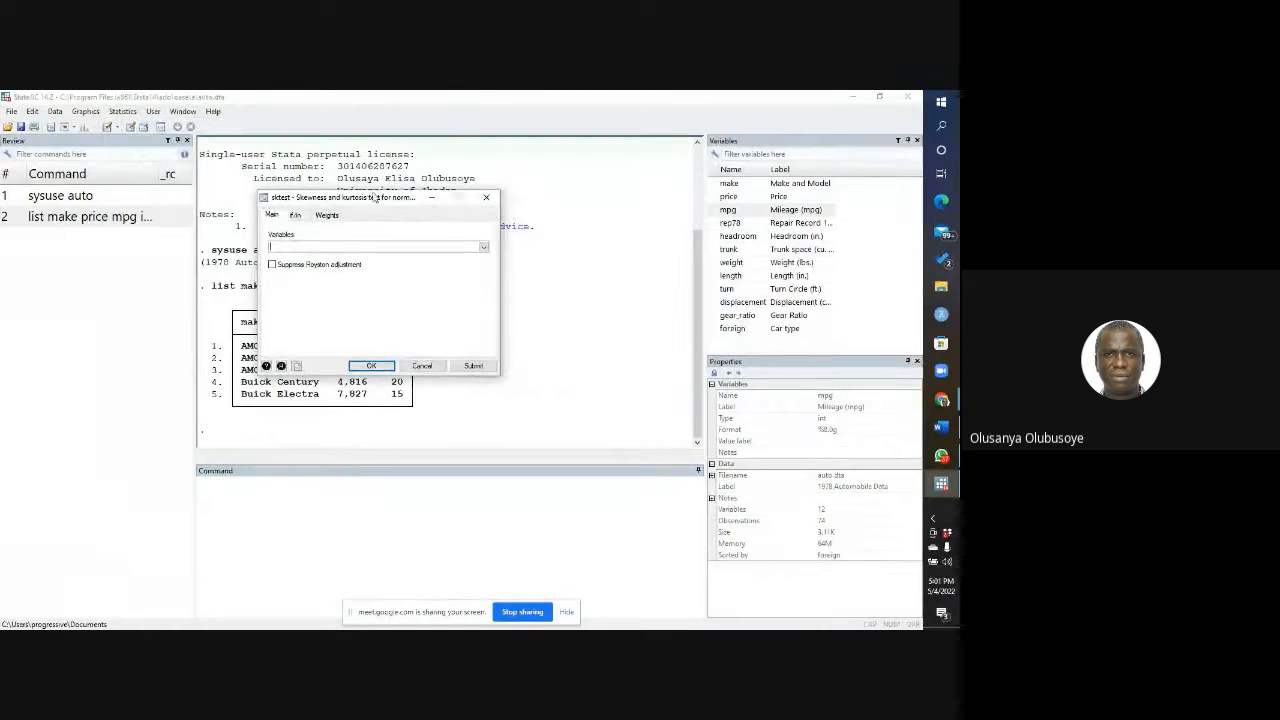
pyautogui.moveTo(380, 197); pyautogui.dragTo(422, 195)
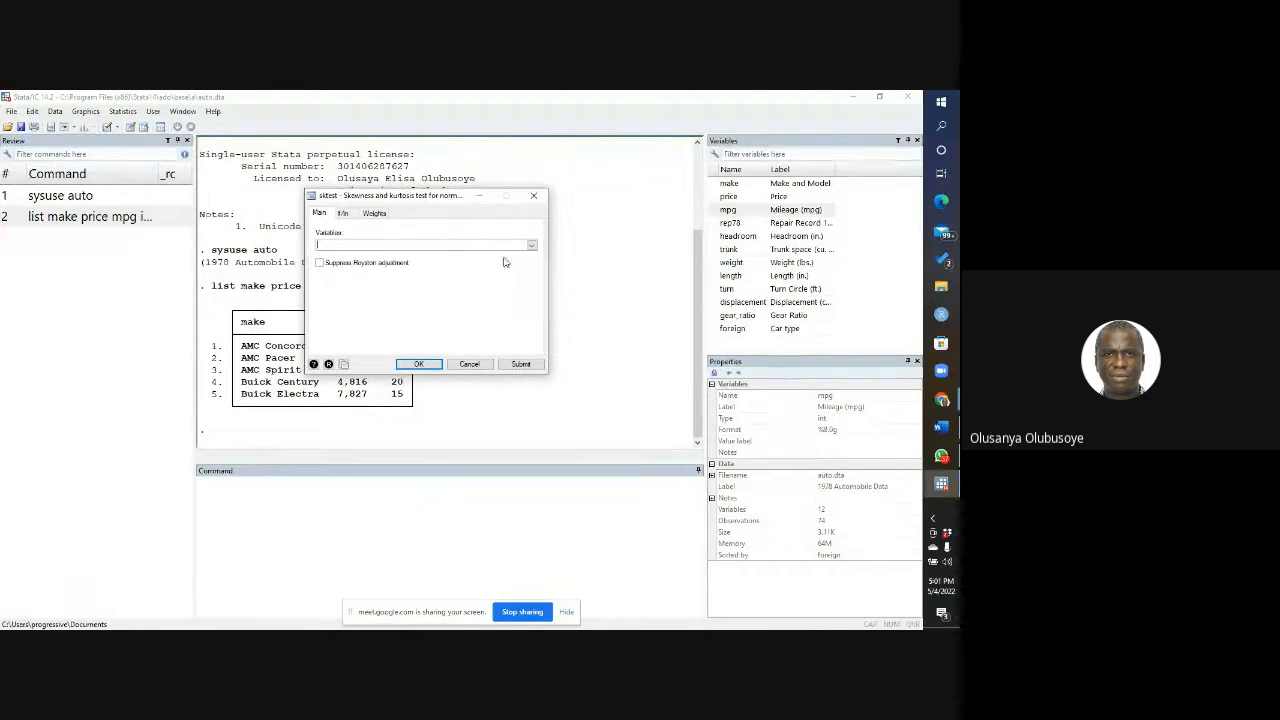
pyautogui.click(531, 245)
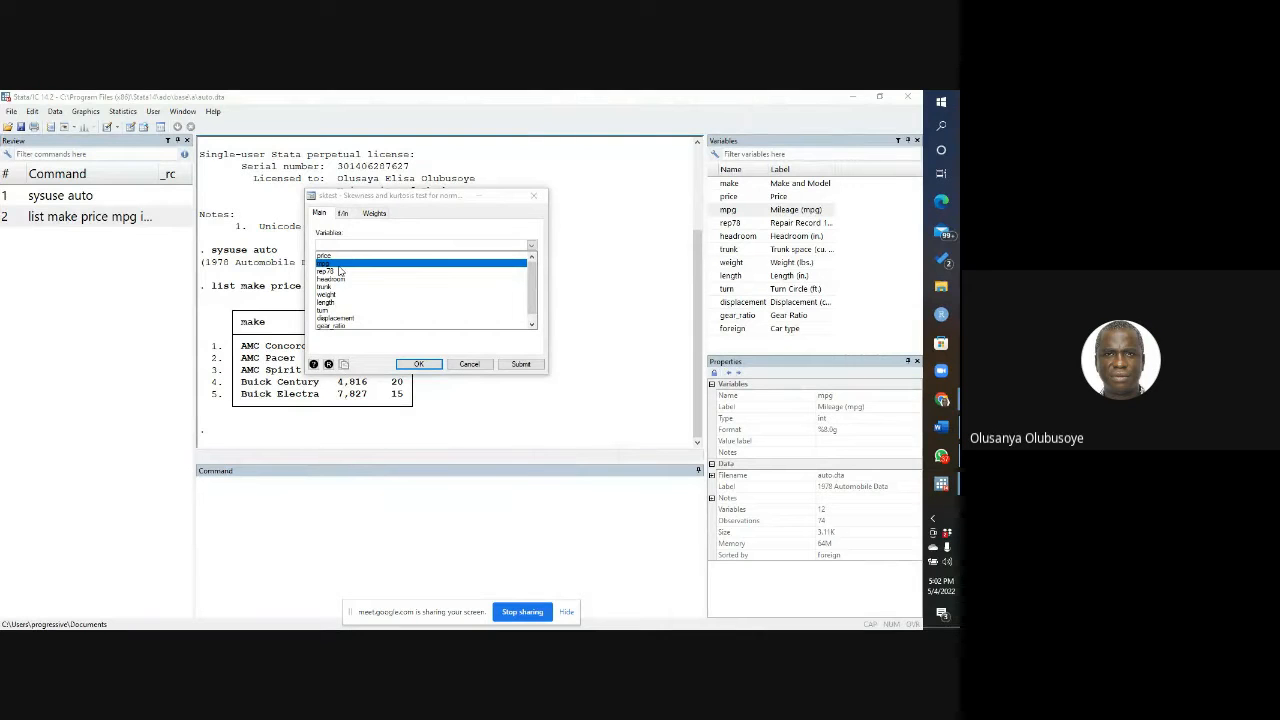
pyautogui.click(353, 264)
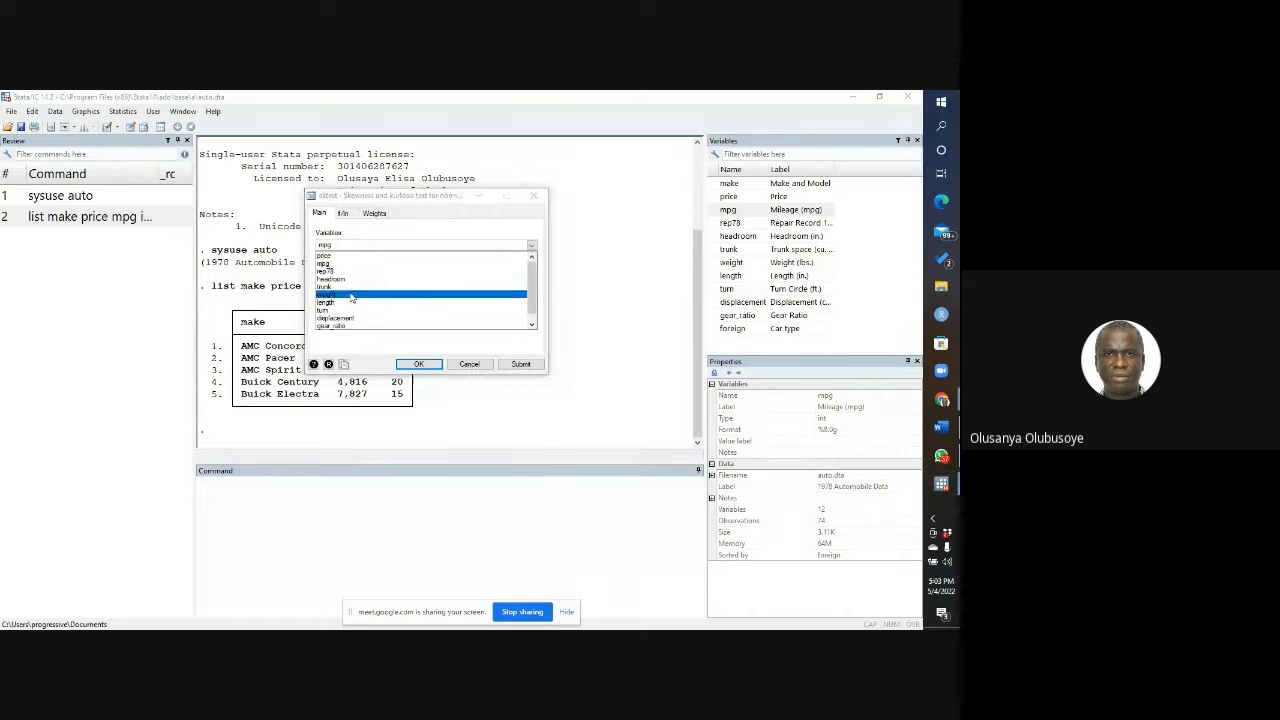
pyautogui.click(351, 263)
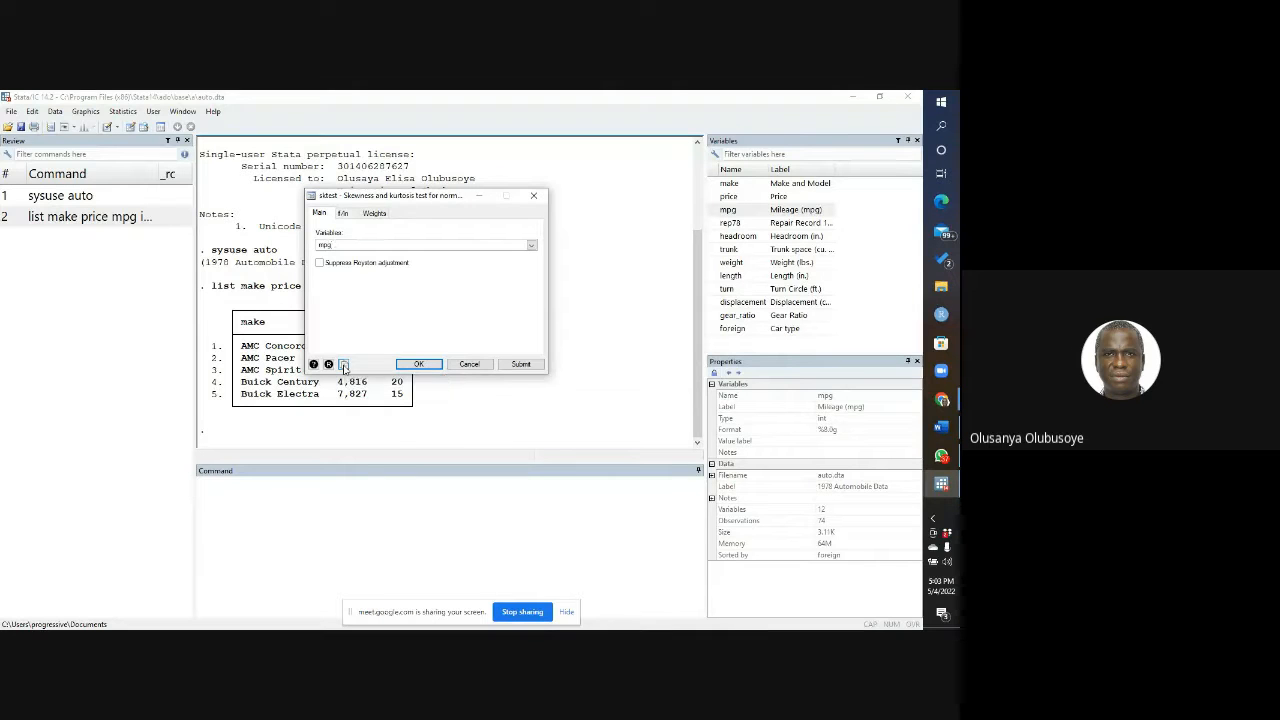
# Step: Run the skewness and kurtosis normality test on mpg with the command sktest mpg
pyautogui.click(206, 484)
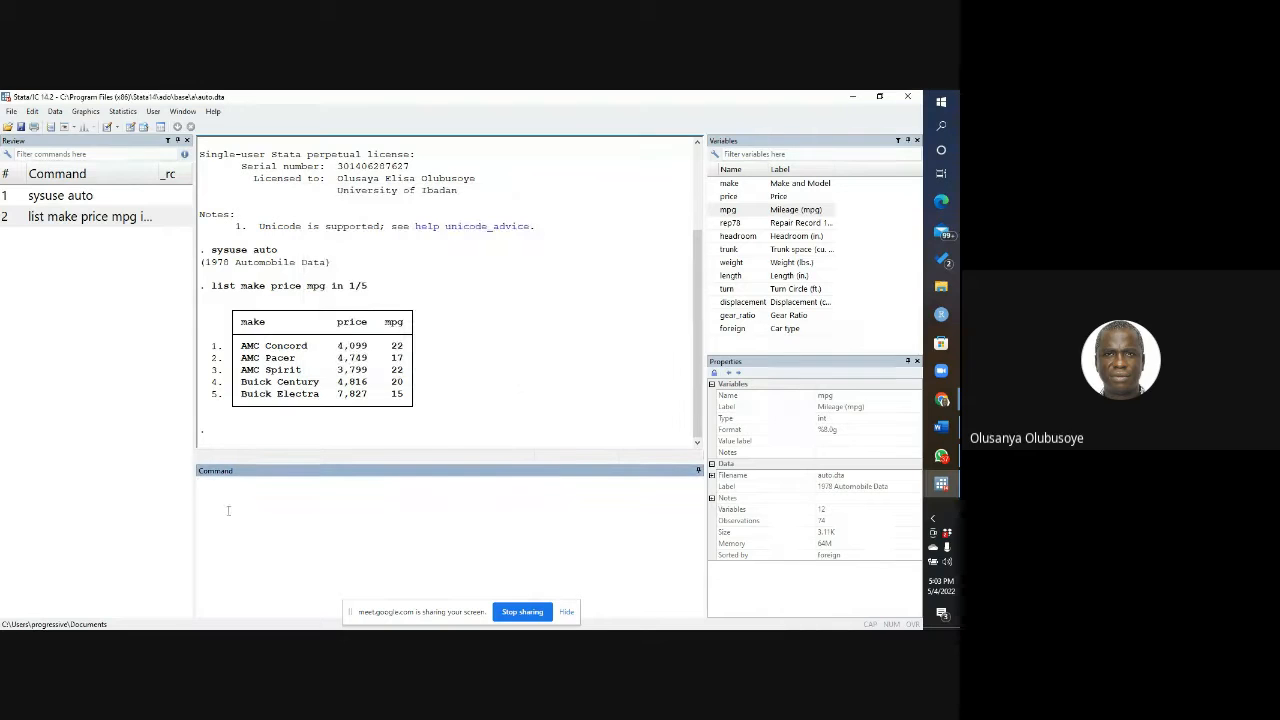
pyautogui.write('sktest mpg')
pyautogui.press('Return')
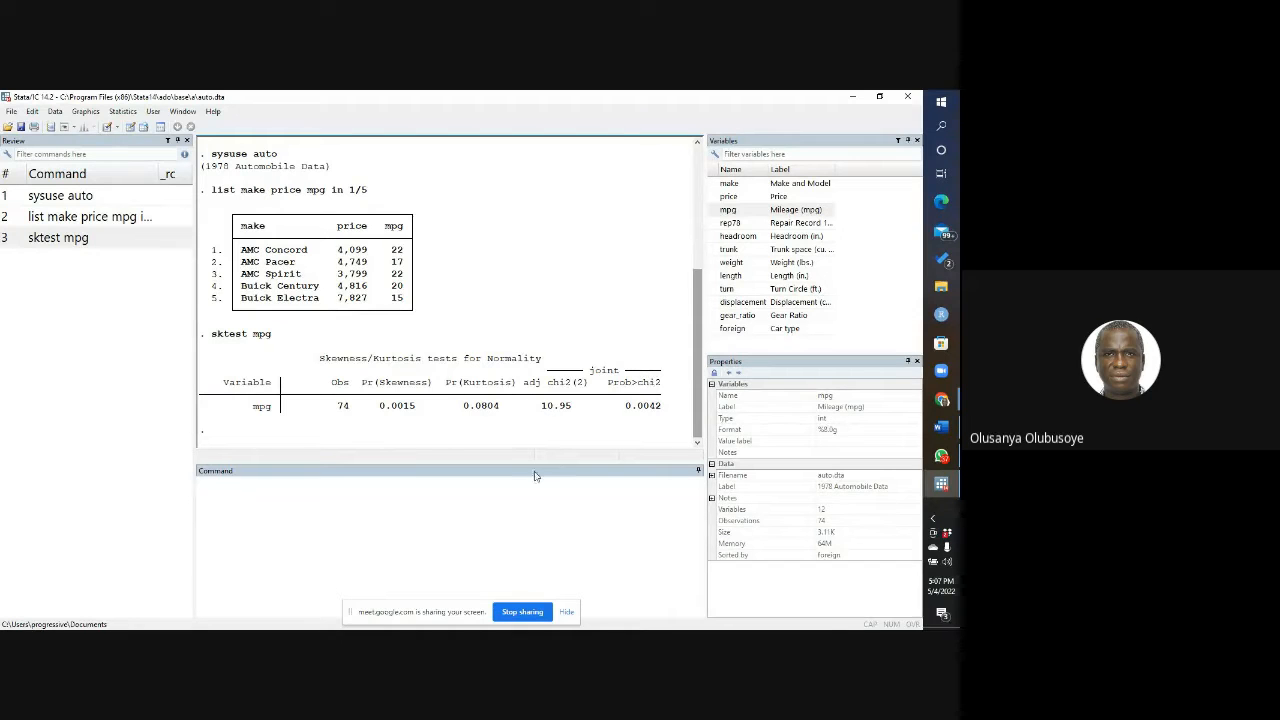
# Step: Run the skewness and kurtosis normality test on both mpg and trunk with the command sktest mpg trunk
pyautogui.click(271, 503)
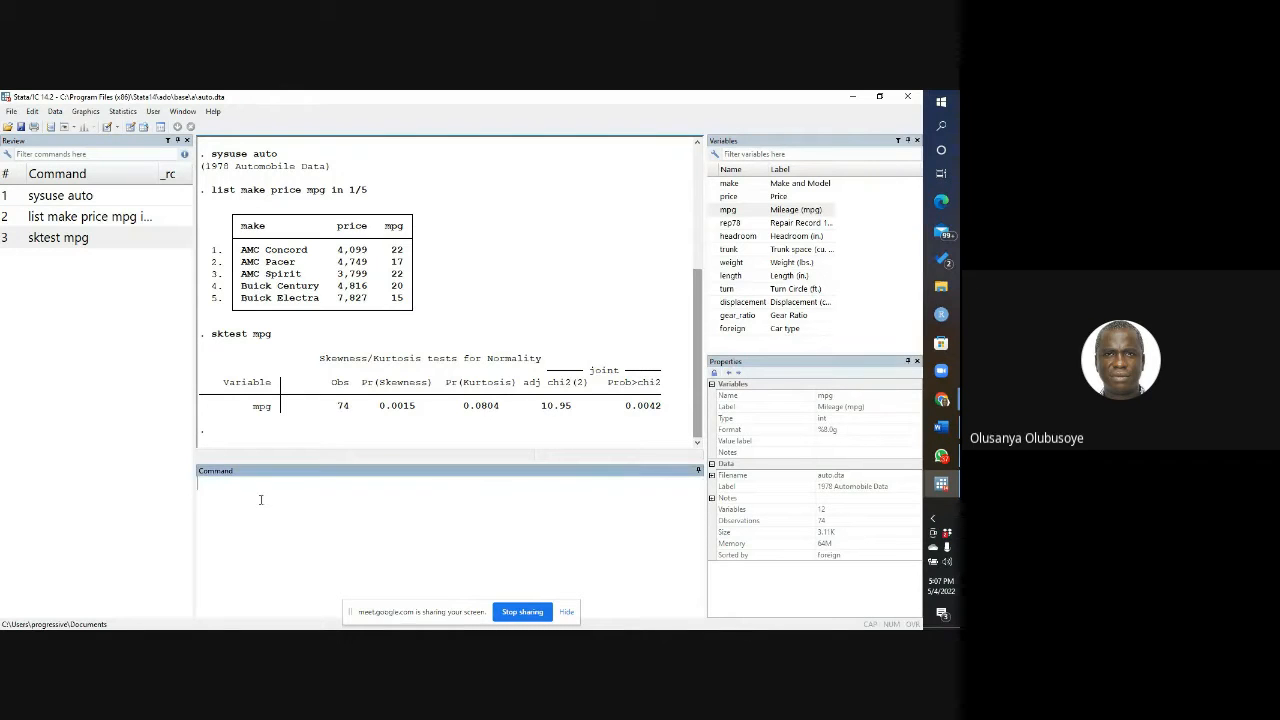
pyautogui.press('pageup')
pyautogui.doubleClick(718, 251)
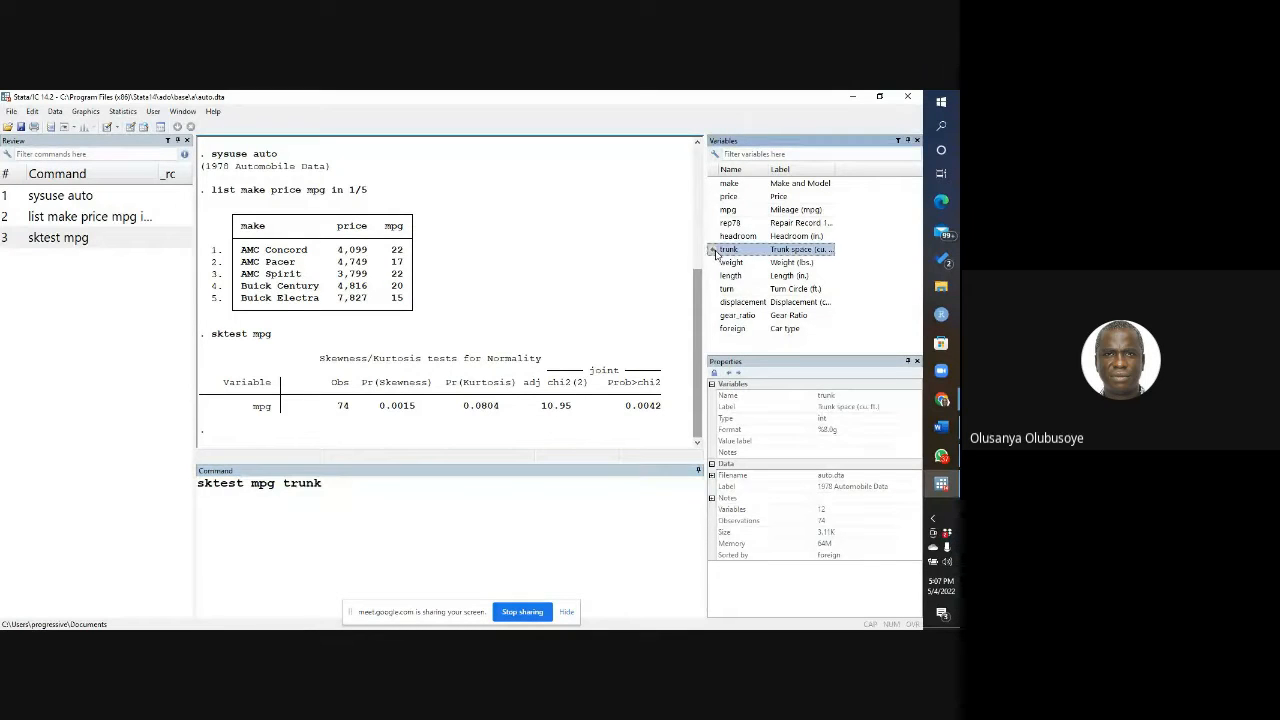
pyautogui.click(432, 487)
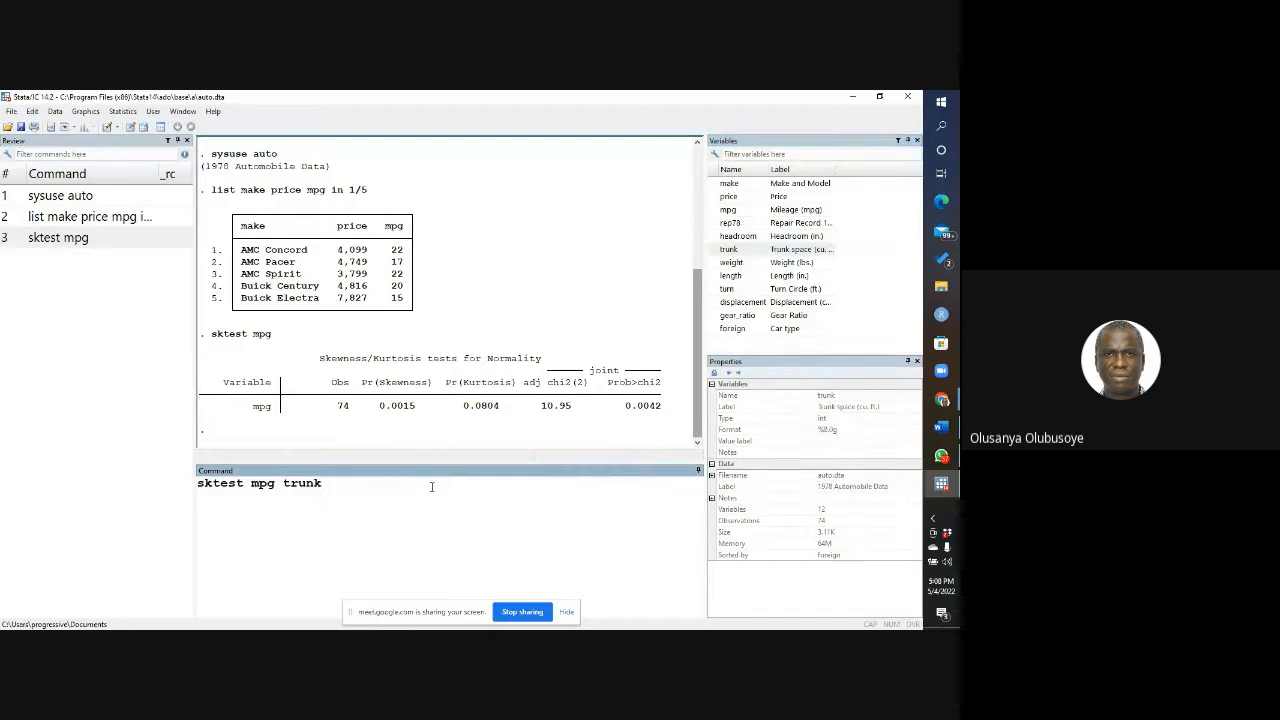
pyautogui.press('Return')
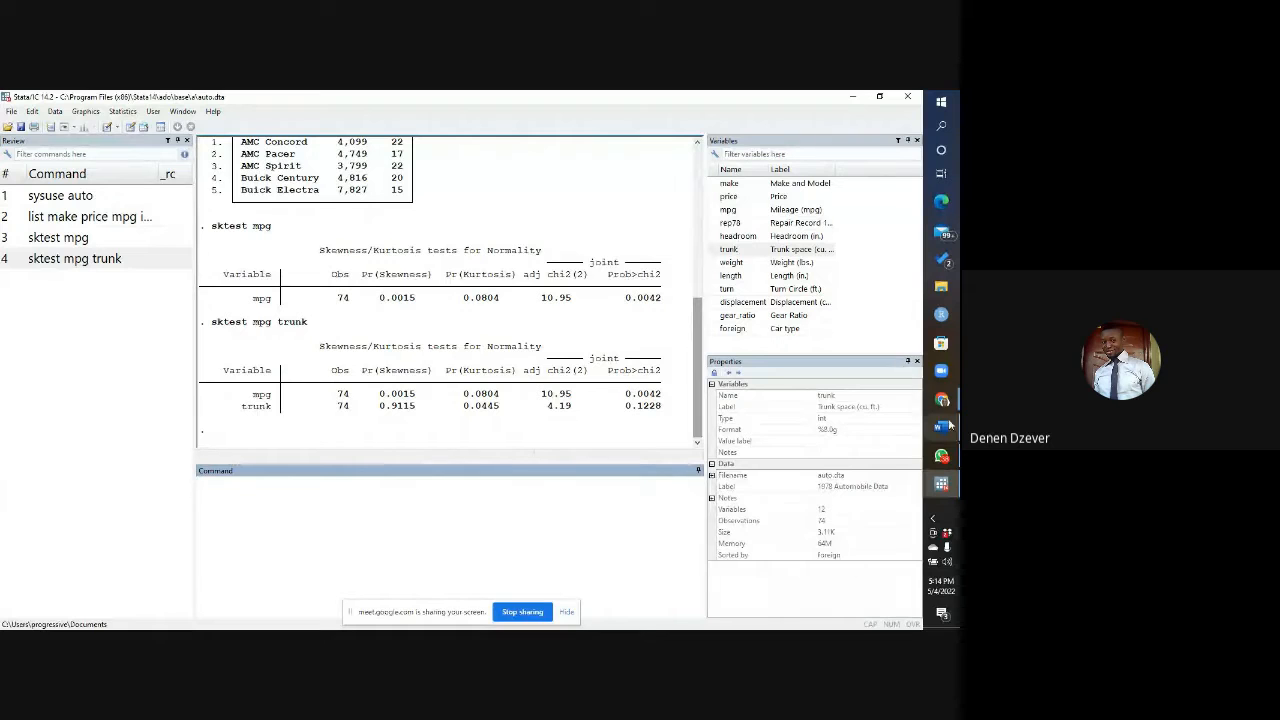
# Step: Close the leftover sktest dialog for the skewness and kurtosis normality test and return to the command line
pyautogui.moveTo(947, 402)
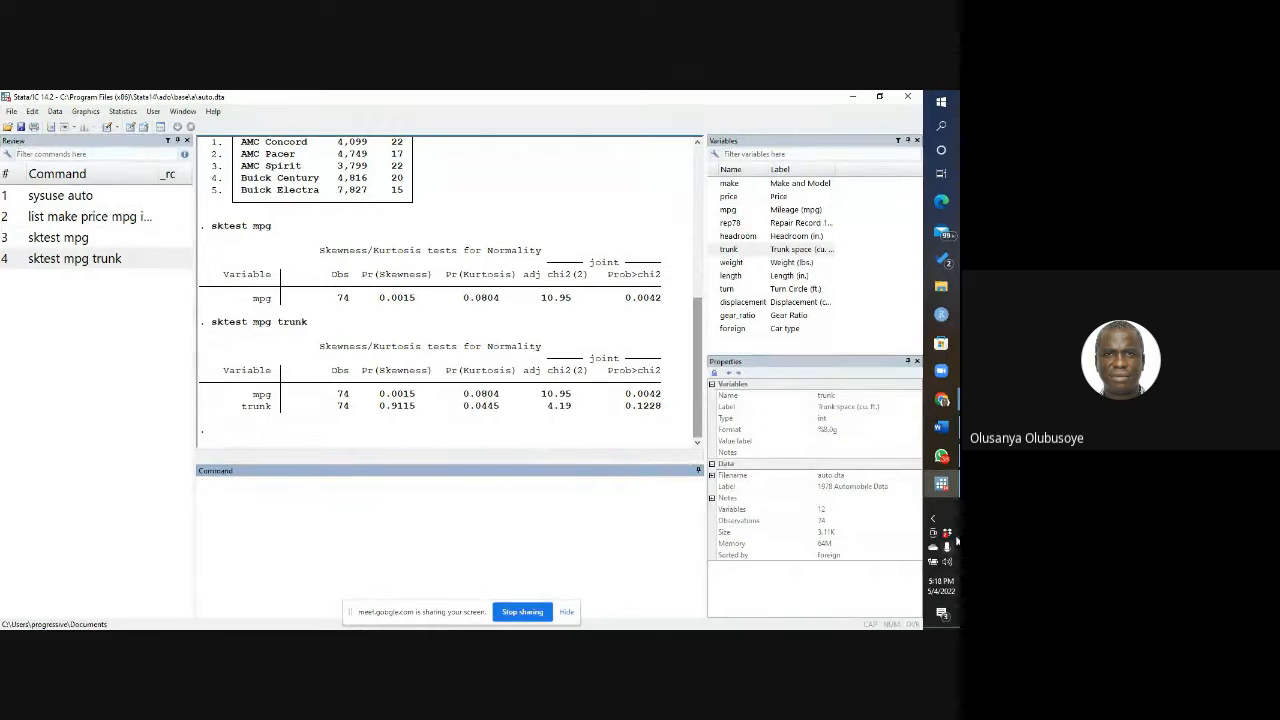
pyautogui.click(941, 483)
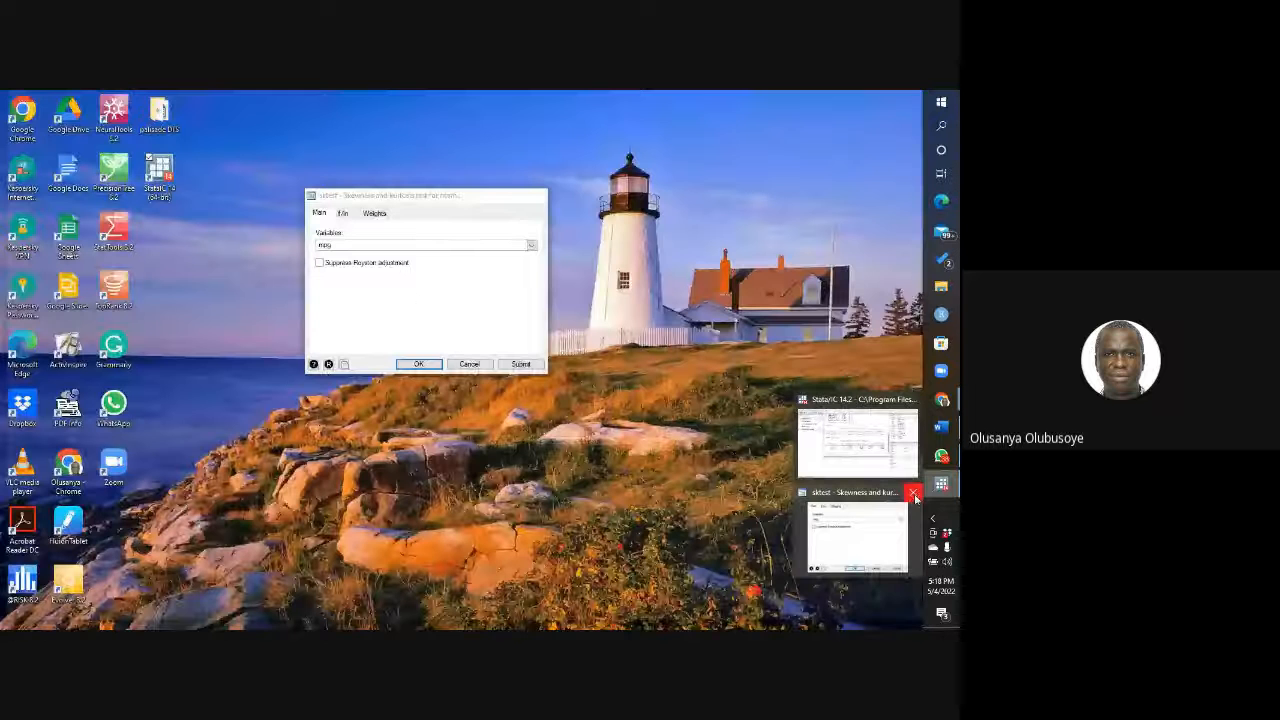
pyautogui.click(913, 493)
pyautogui.click(210, 495)
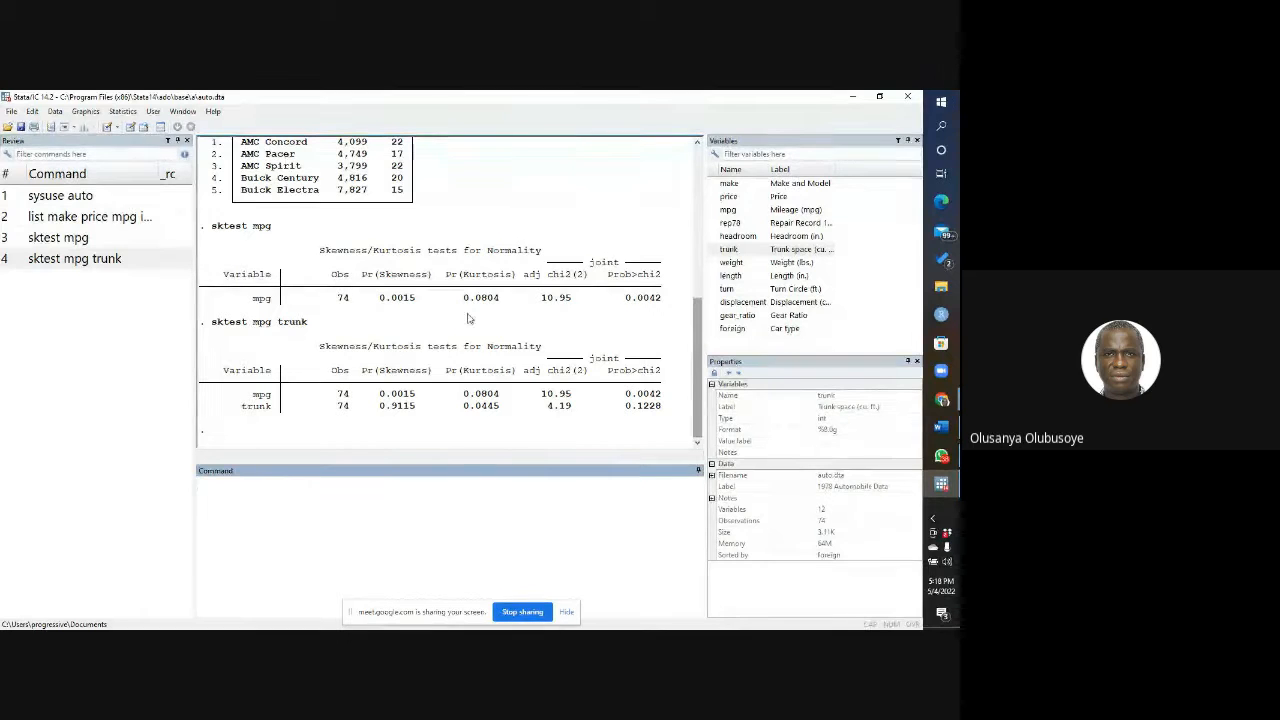
# Step: Set up the Shapiro-Wilk normality test with rep78 as the variable and copy its generated command into the command line
pyautogui.click(123, 111)
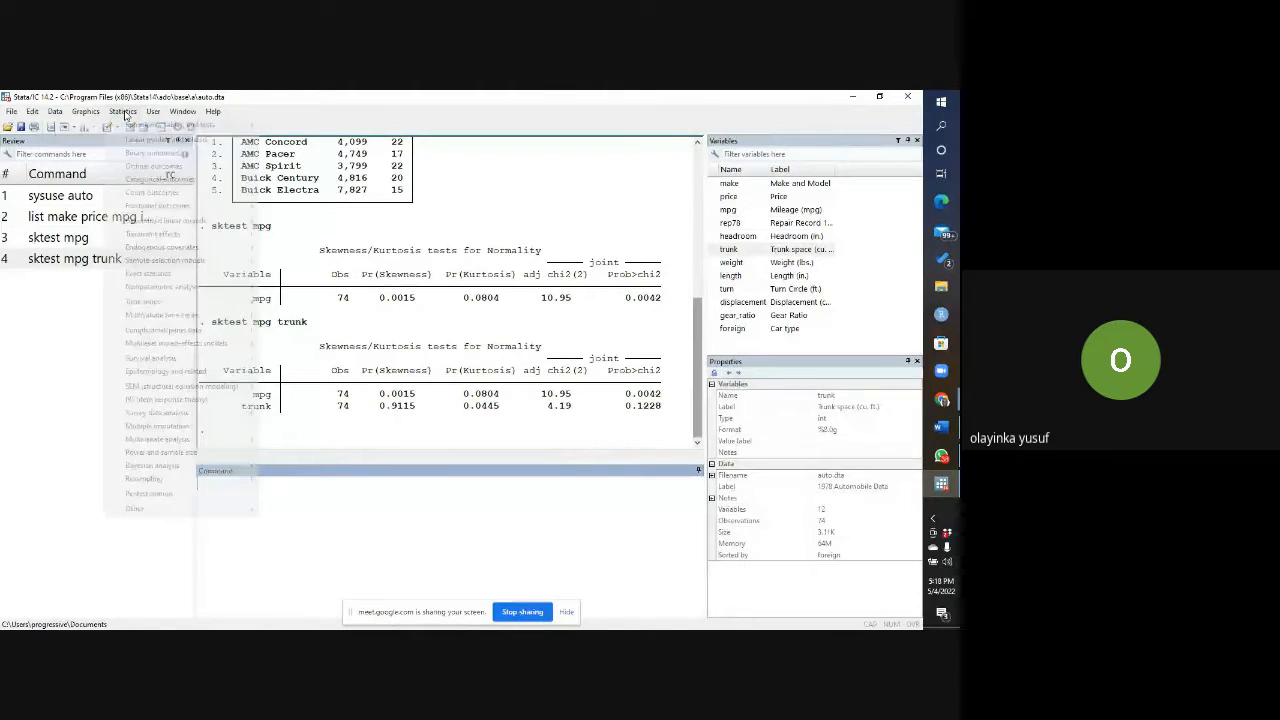
pyautogui.moveTo(130, 126)
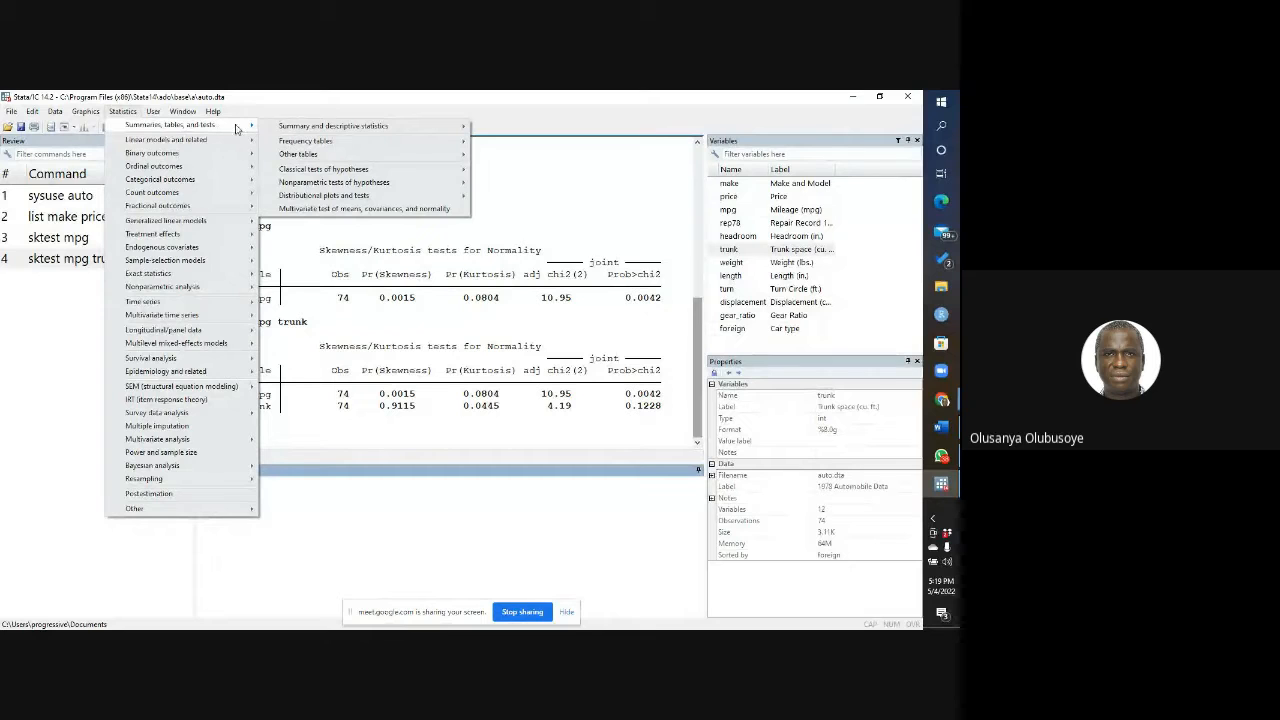
pyautogui.moveTo(352, 198)
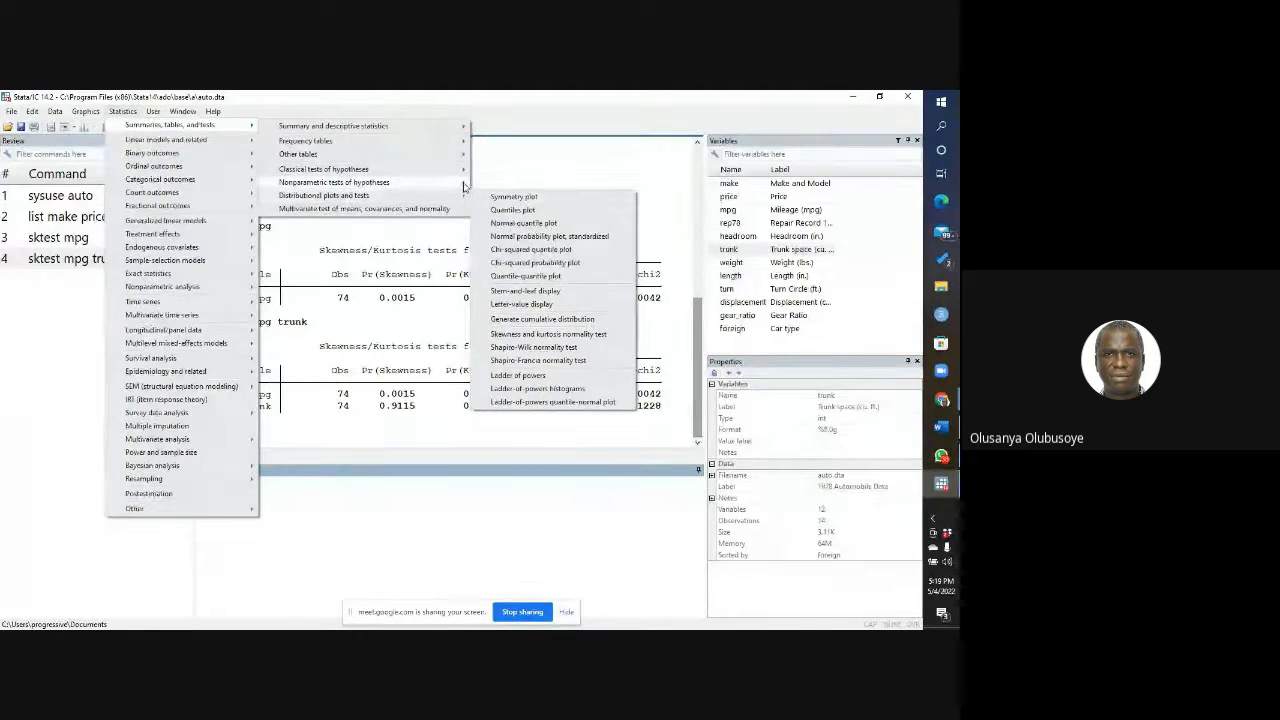
pyautogui.moveTo(458, 188)
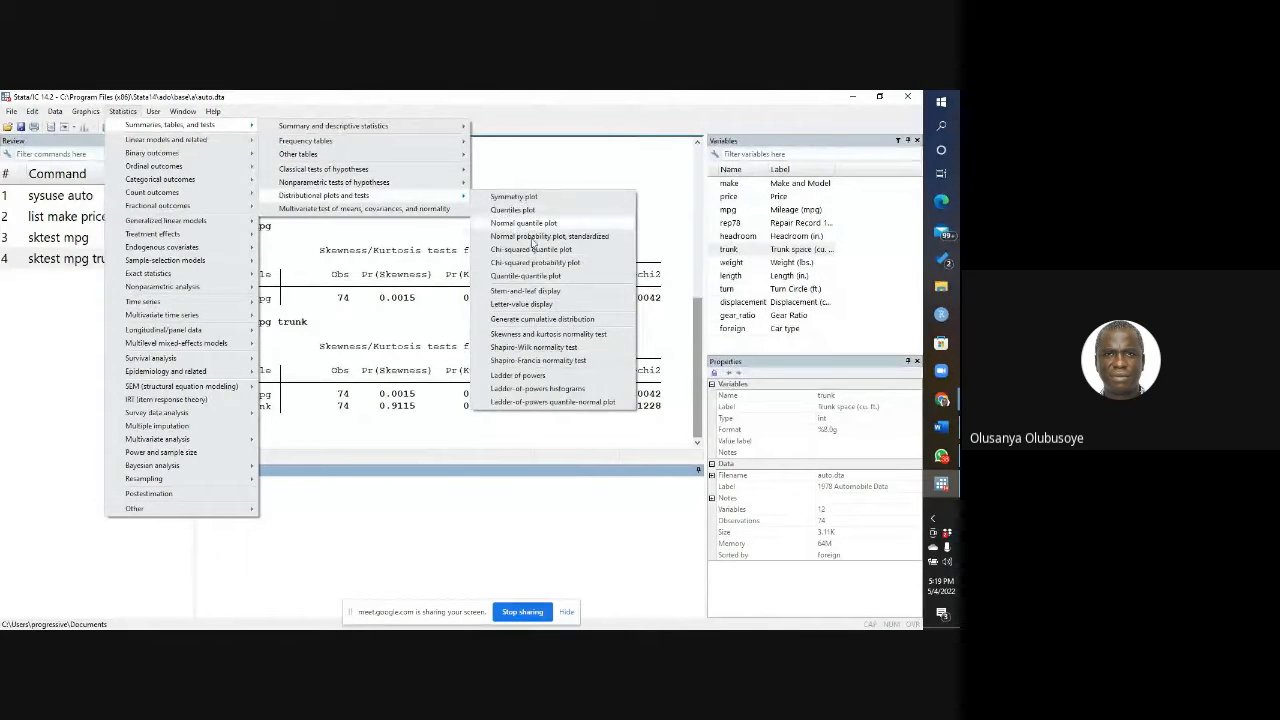
pyautogui.click(549, 348)
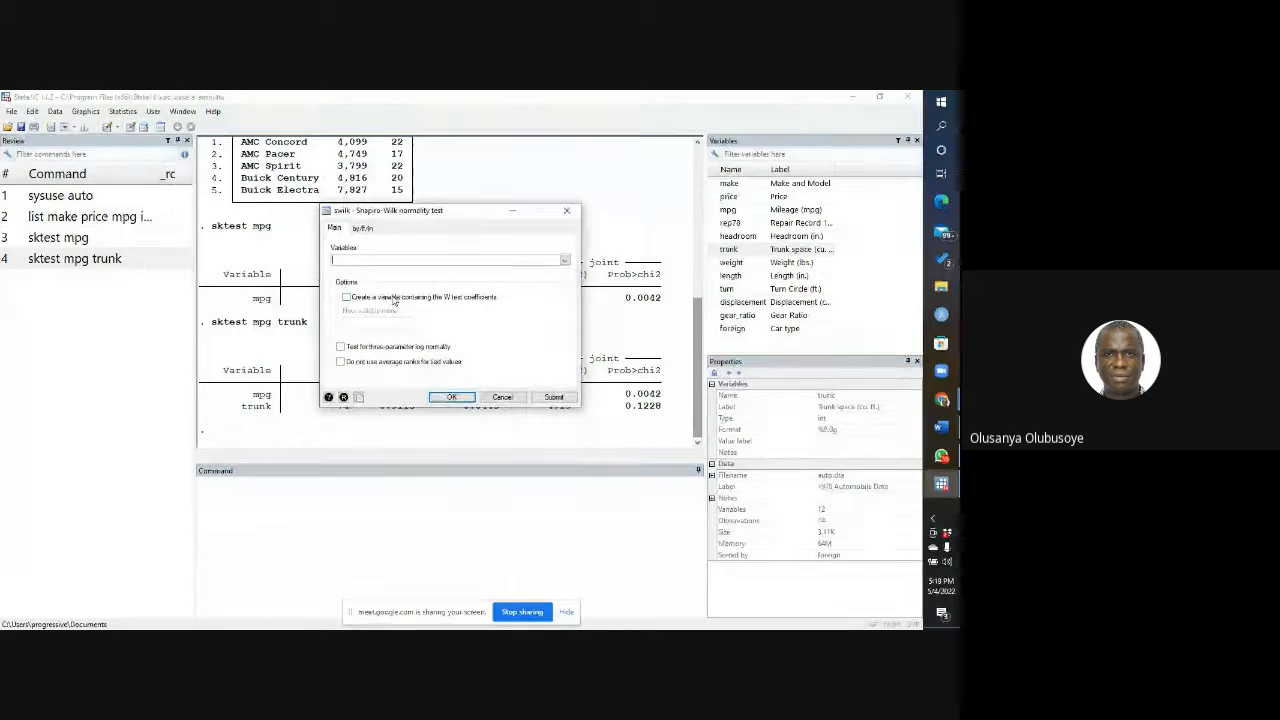
pyautogui.click(564, 261)
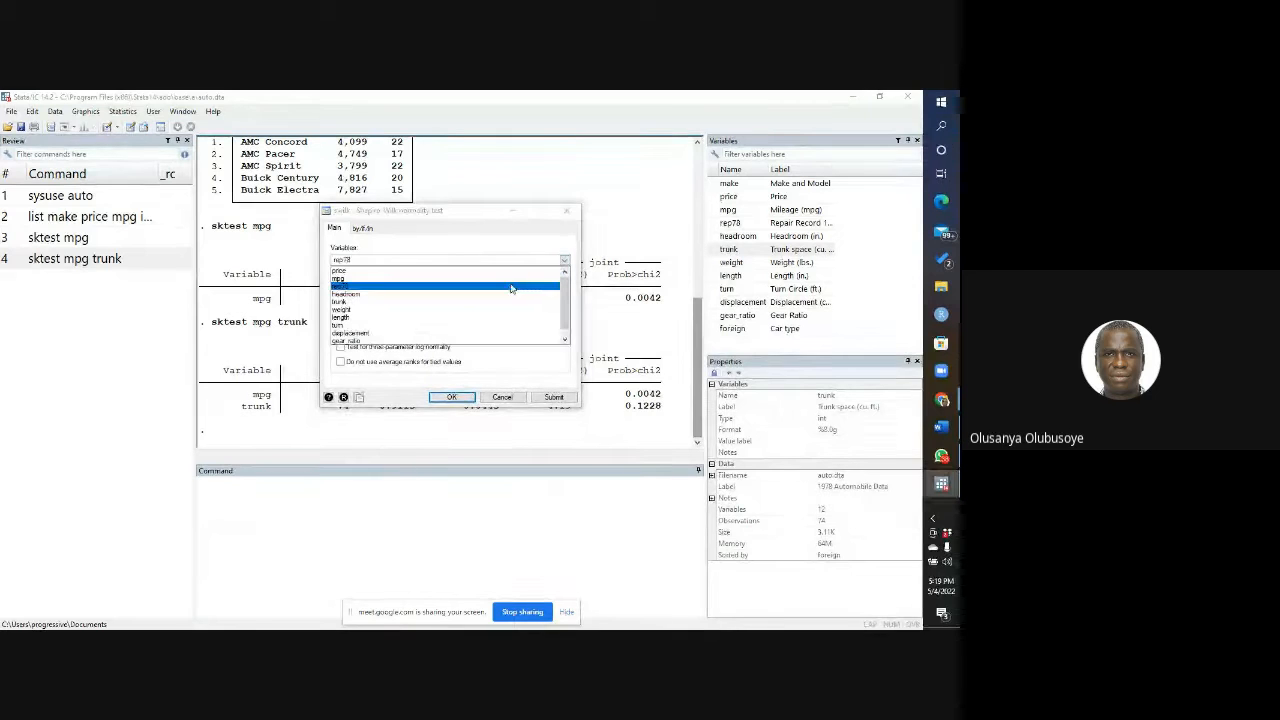
pyautogui.click(574, 252)
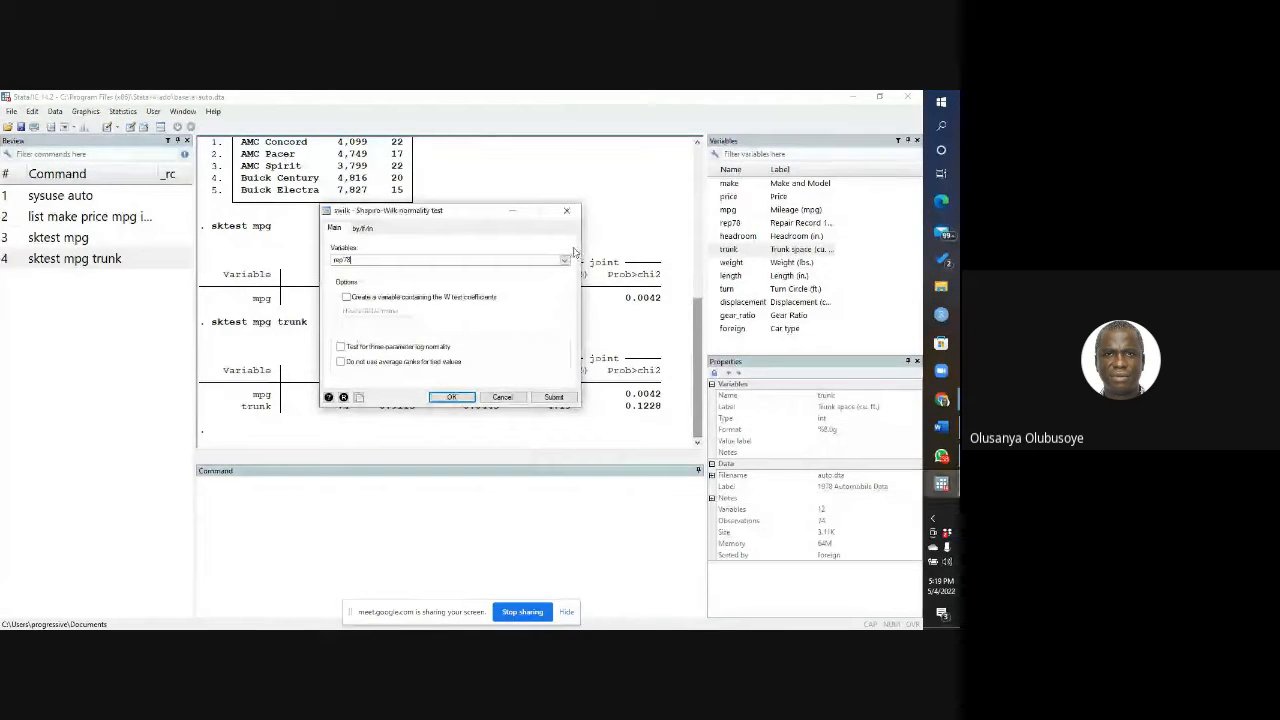
pyautogui.click(359, 398)
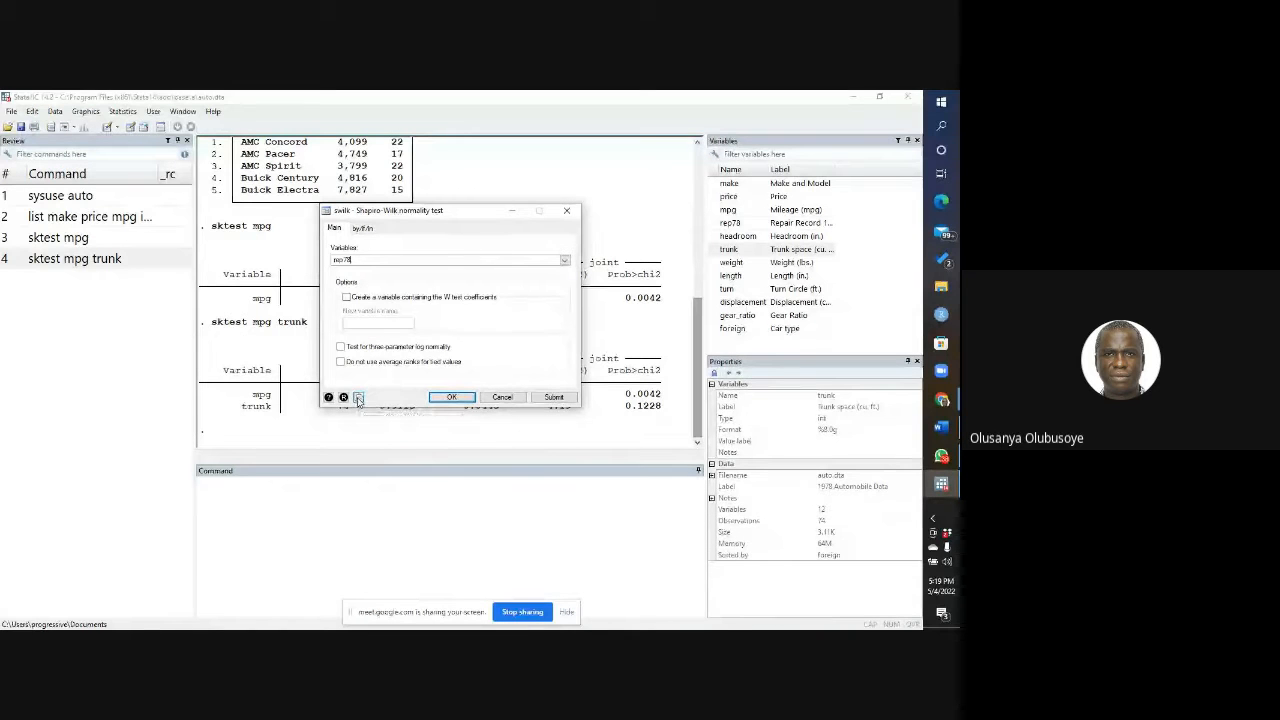
pyautogui.click(297, 477)
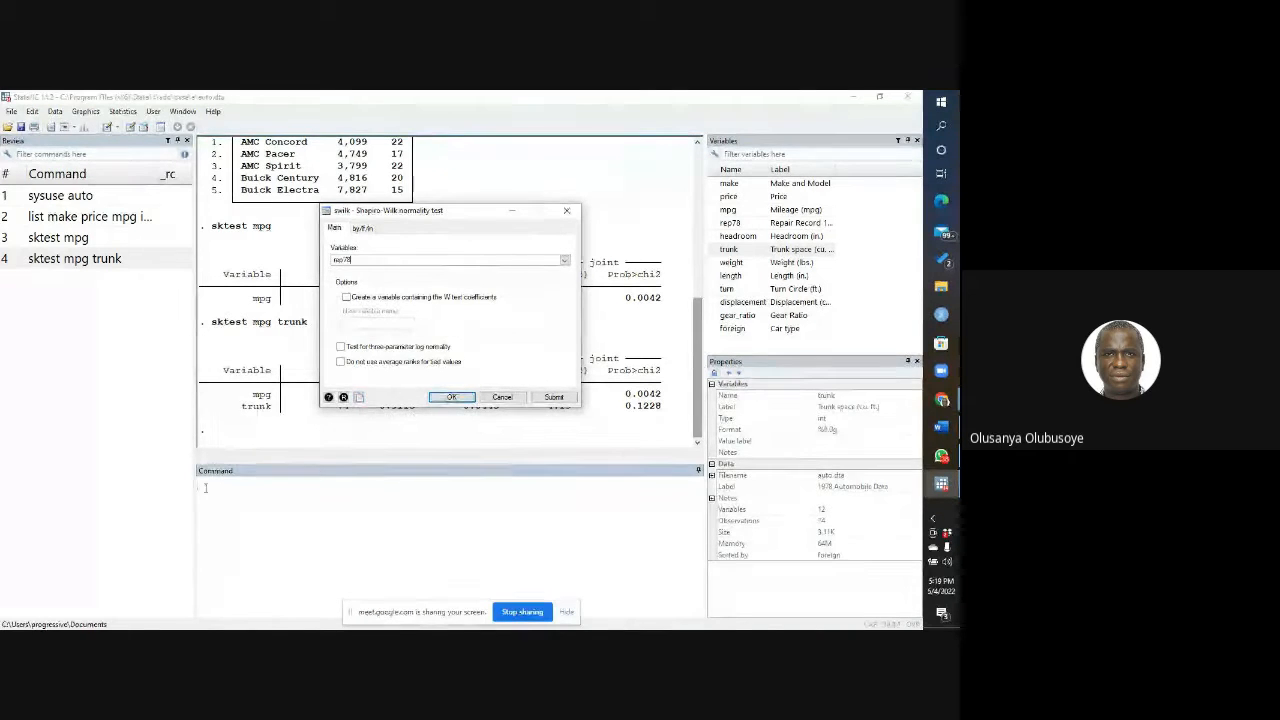
pyautogui.hotkey('ctrl', 'v')
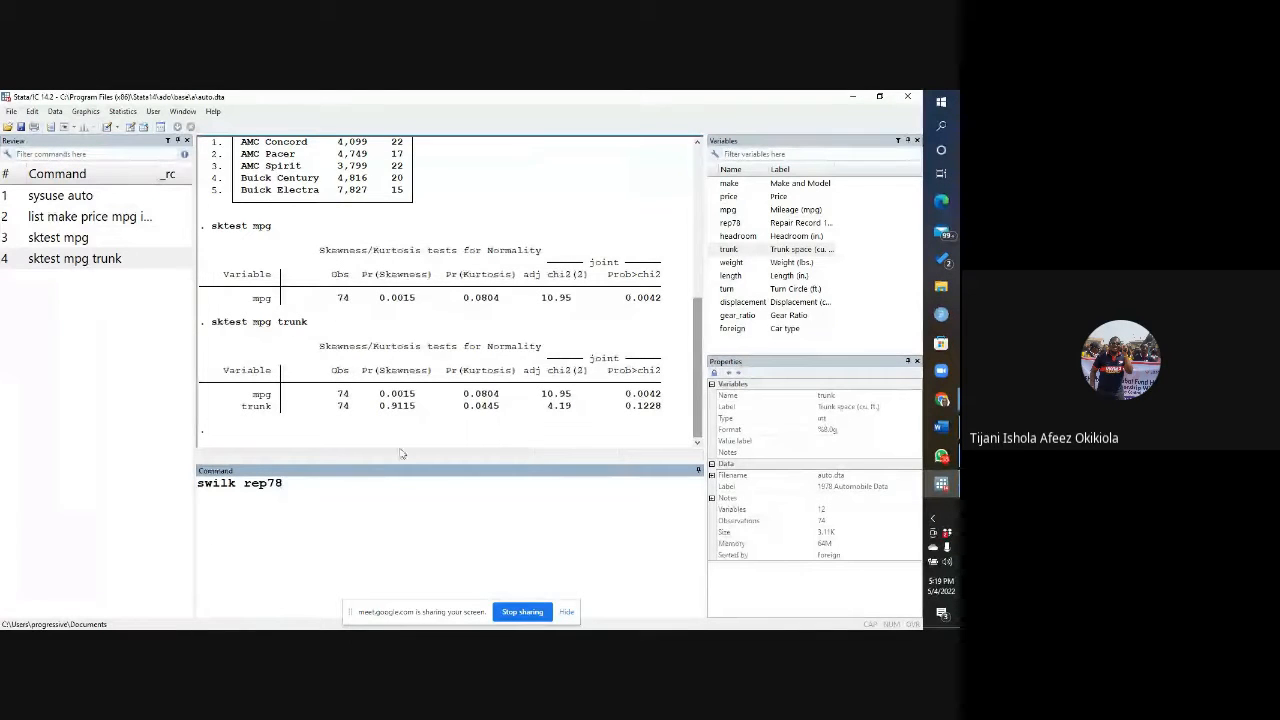
# Step: Replace rep78 with mpg in the pasted command and run the Shapiro-Wilk test as swilk mpg
pyautogui.press('BackSpace')
pyautogui.press('BackSpace')
pyautogui.press('BackSpace')
pyautogui.press('BackSpace')
pyautogui.press('BackSpace')
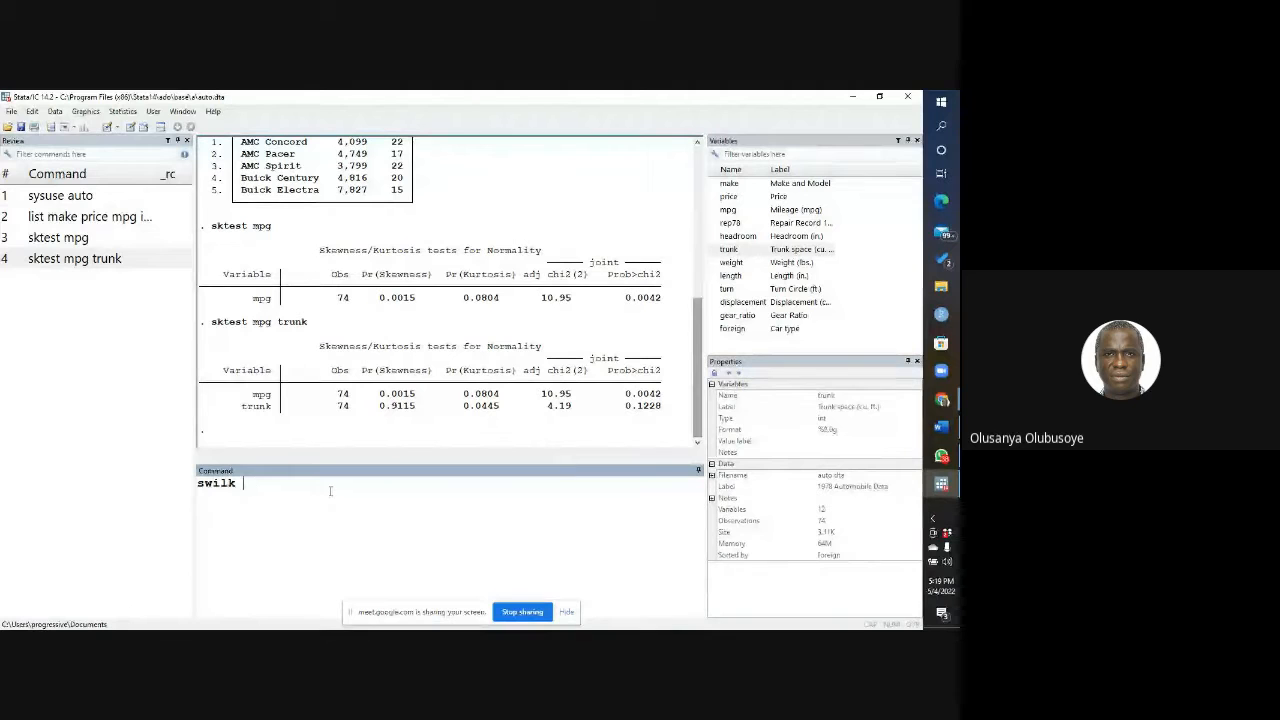
pyautogui.click(712, 210)
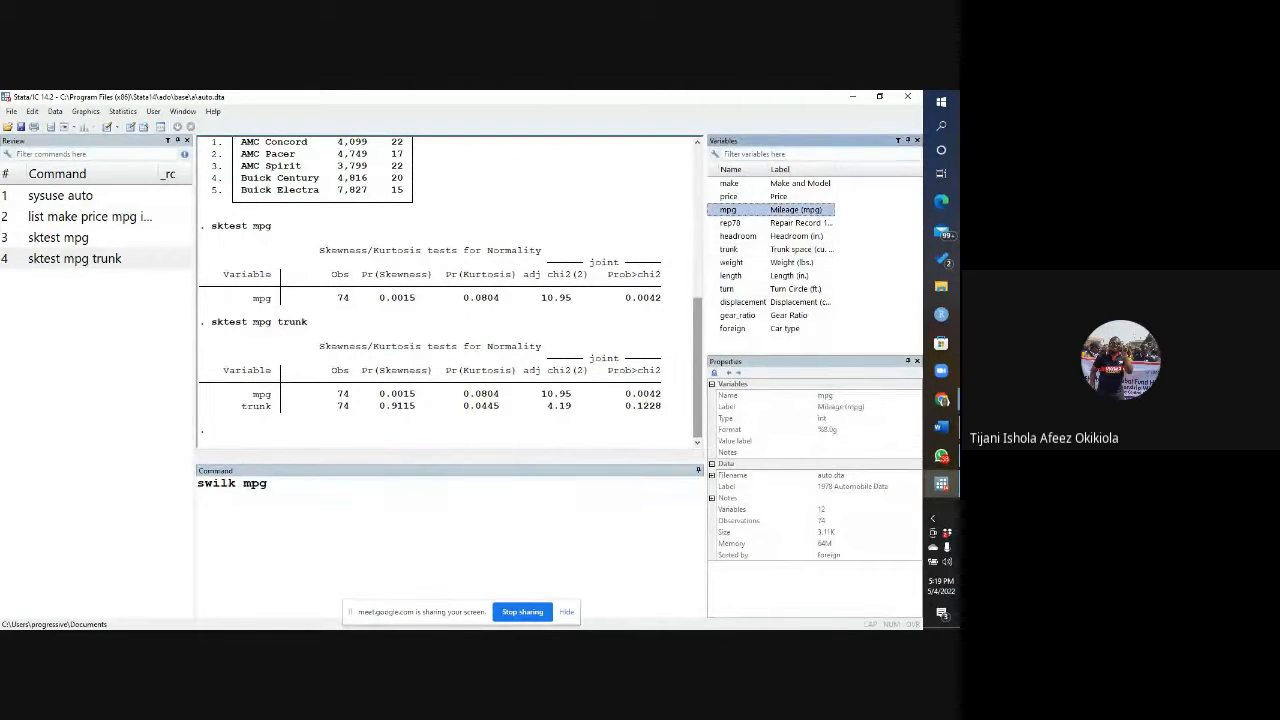
pyautogui.click(296, 482)
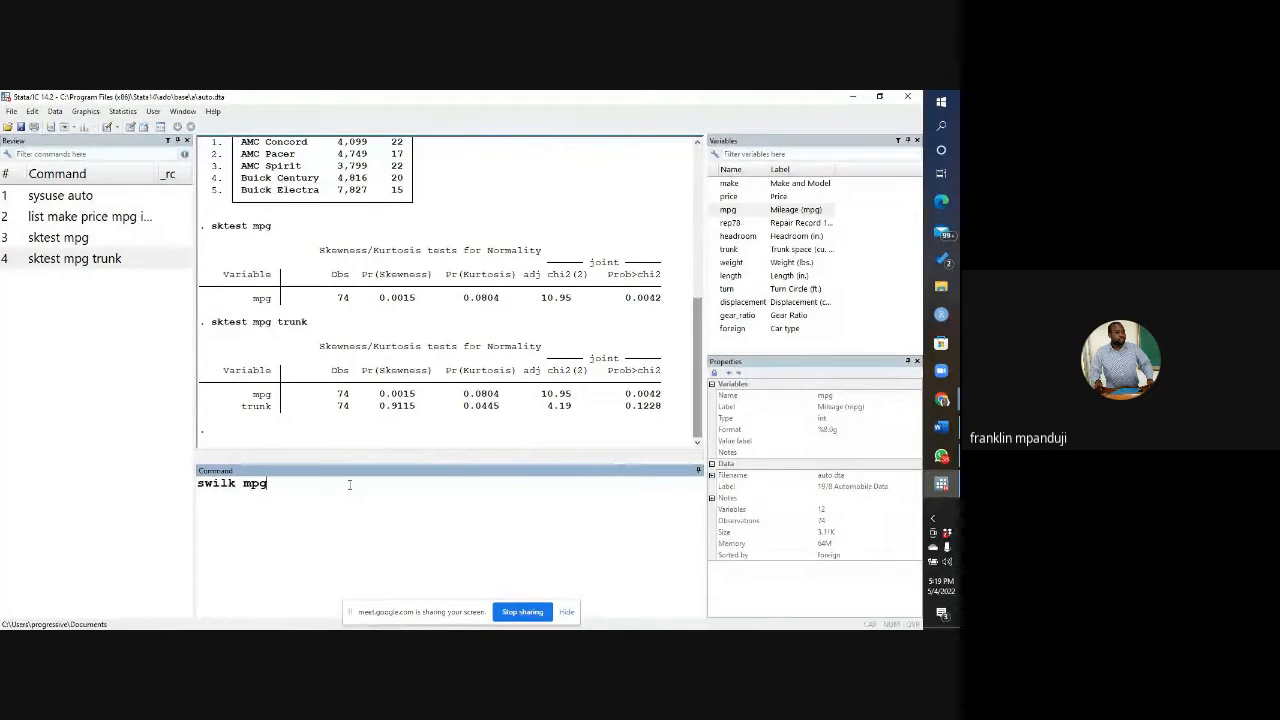
pyautogui.press('Return')
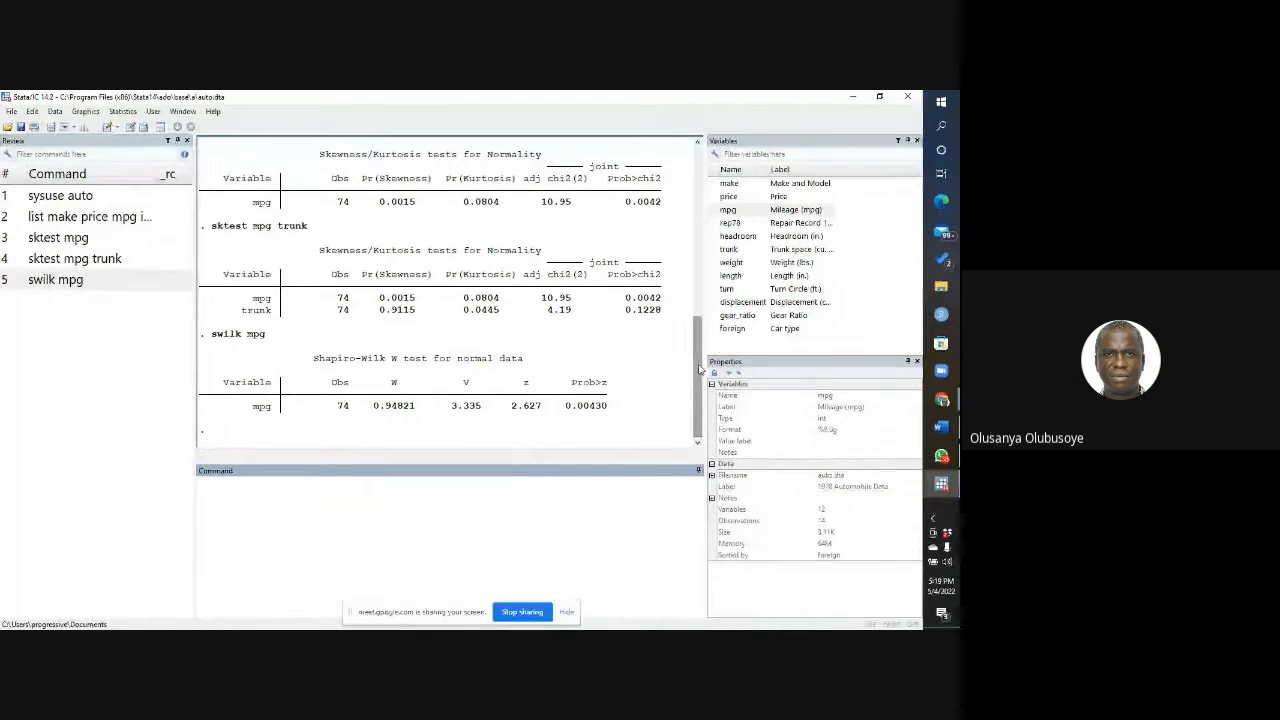
pyautogui.moveTo(697, 366); pyautogui.dragTo(695, 346)
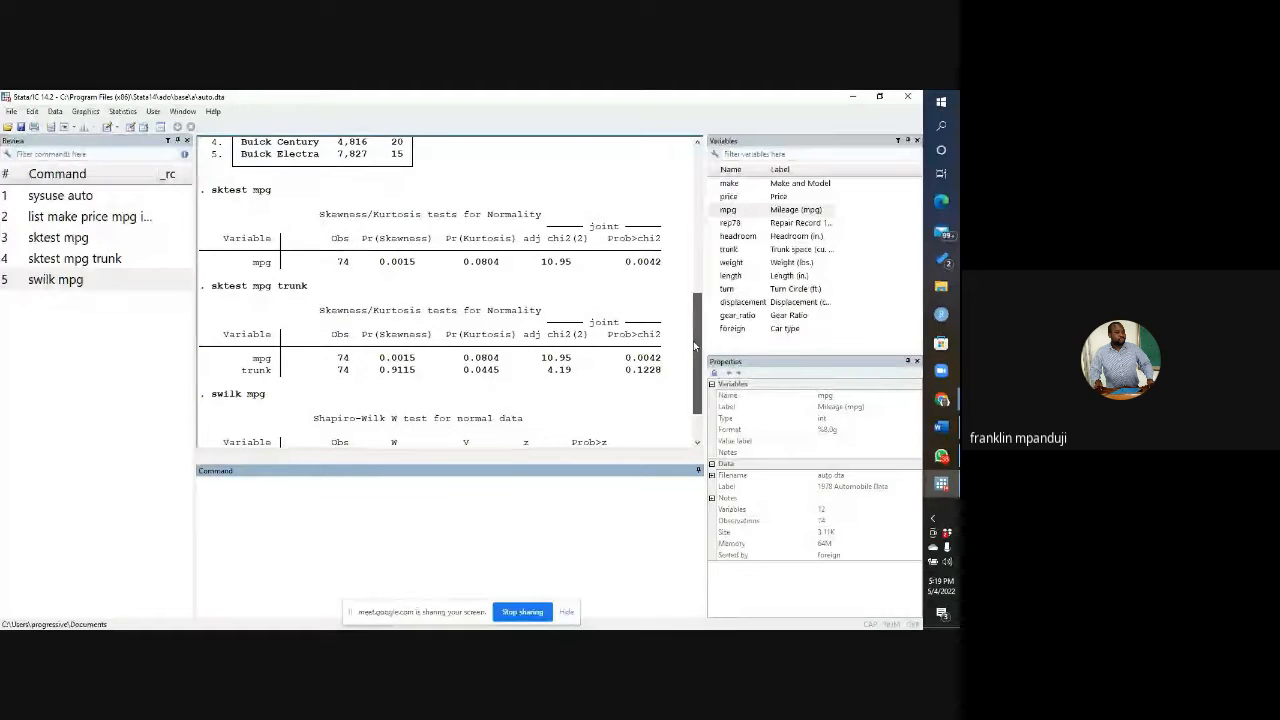
pyautogui.moveTo(695, 346); pyautogui.dragTo(706, 399)
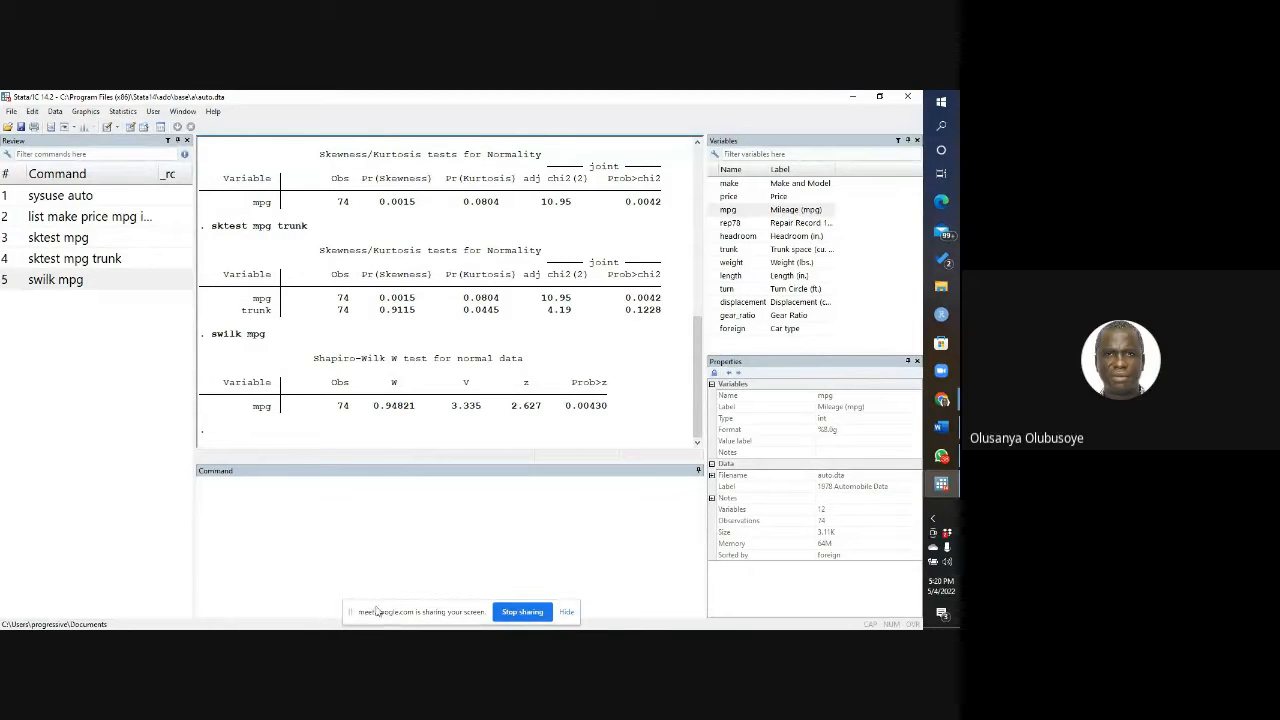
pyautogui.click(215, 492)
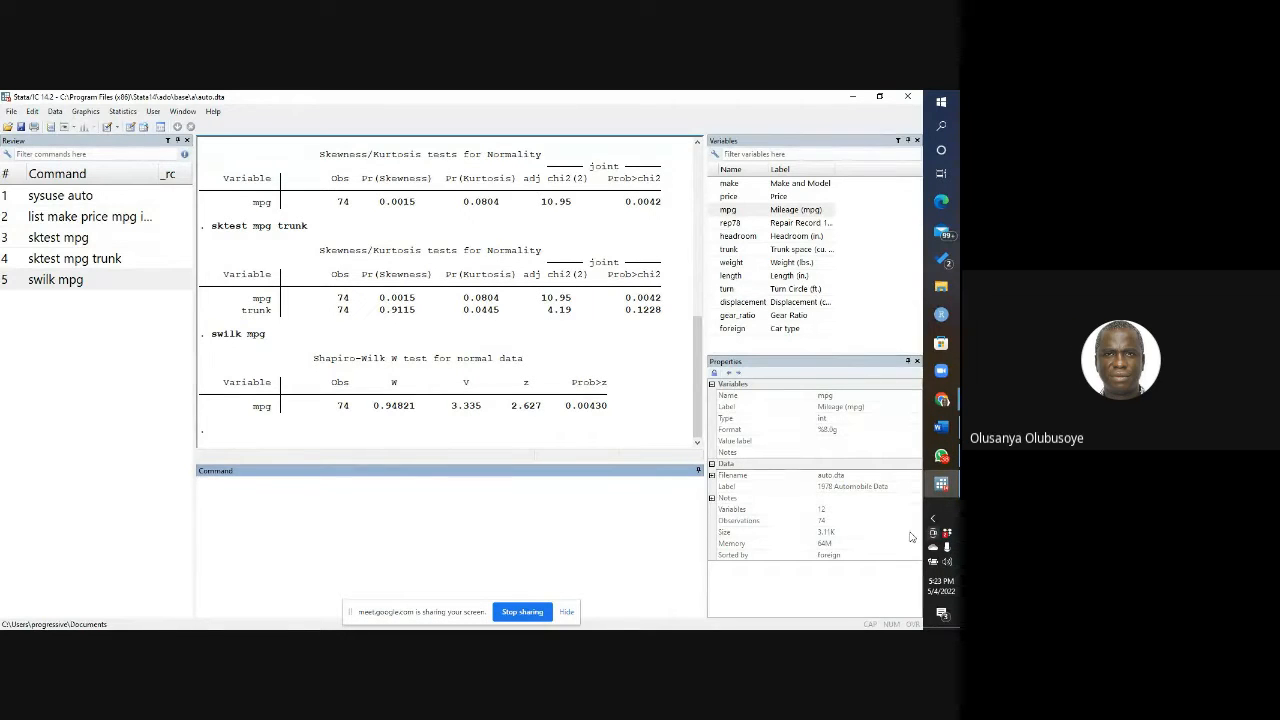
# Step: Switch to the Google Meet call in Chrome and start a new Jamboard whiteboard with link sharing turned on for editing
pyautogui.click(941, 400)
pyautogui.click(857, 380)
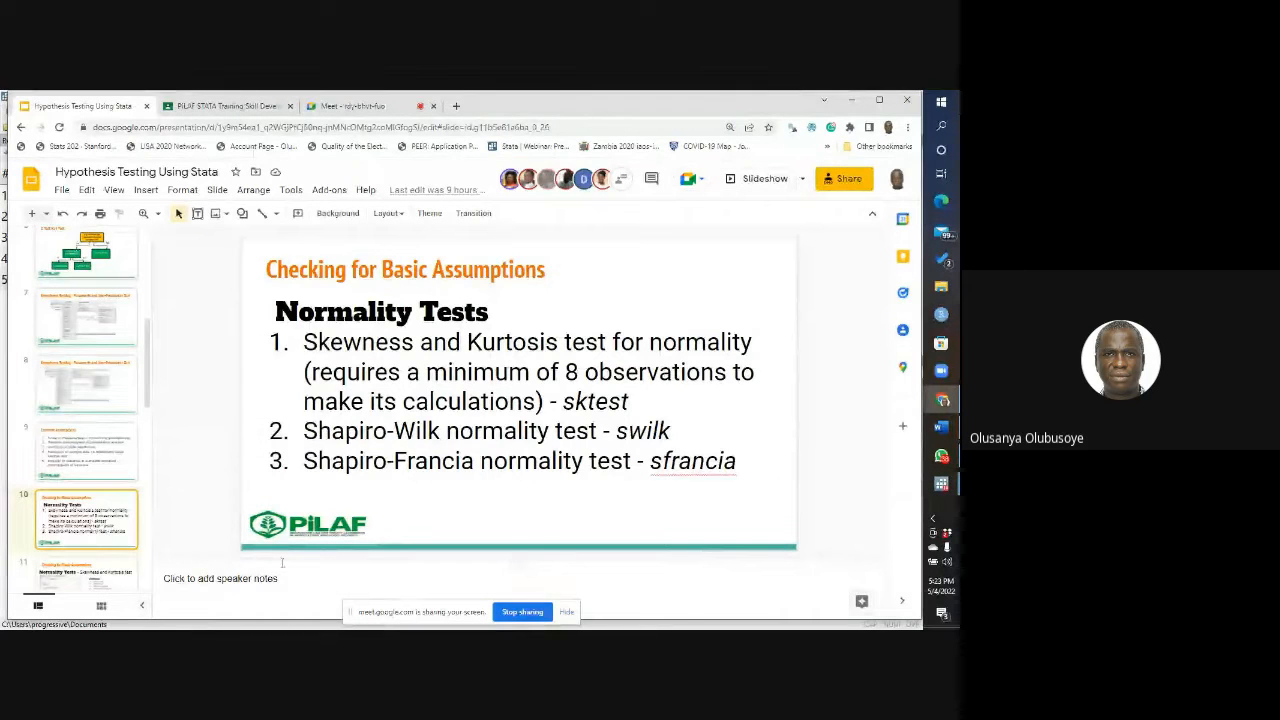
pyautogui.click(410, 104)
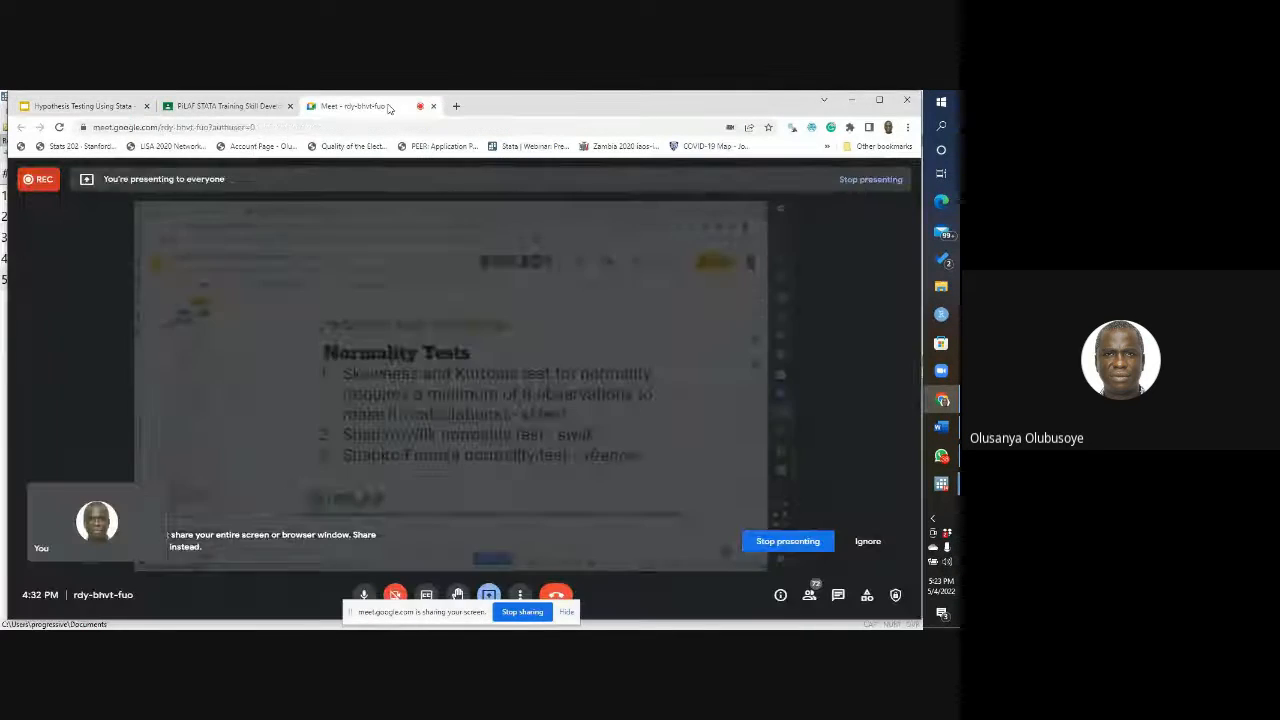
pyautogui.click(520, 594)
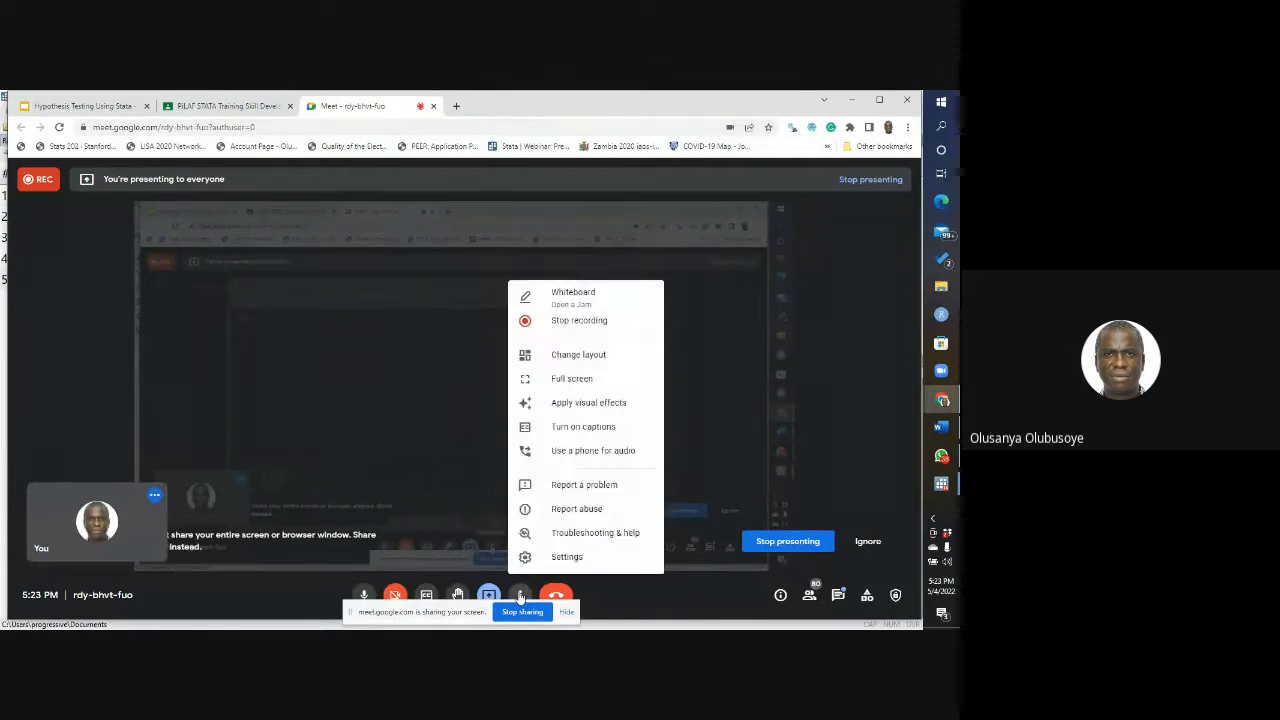
pyautogui.click(562, 297)
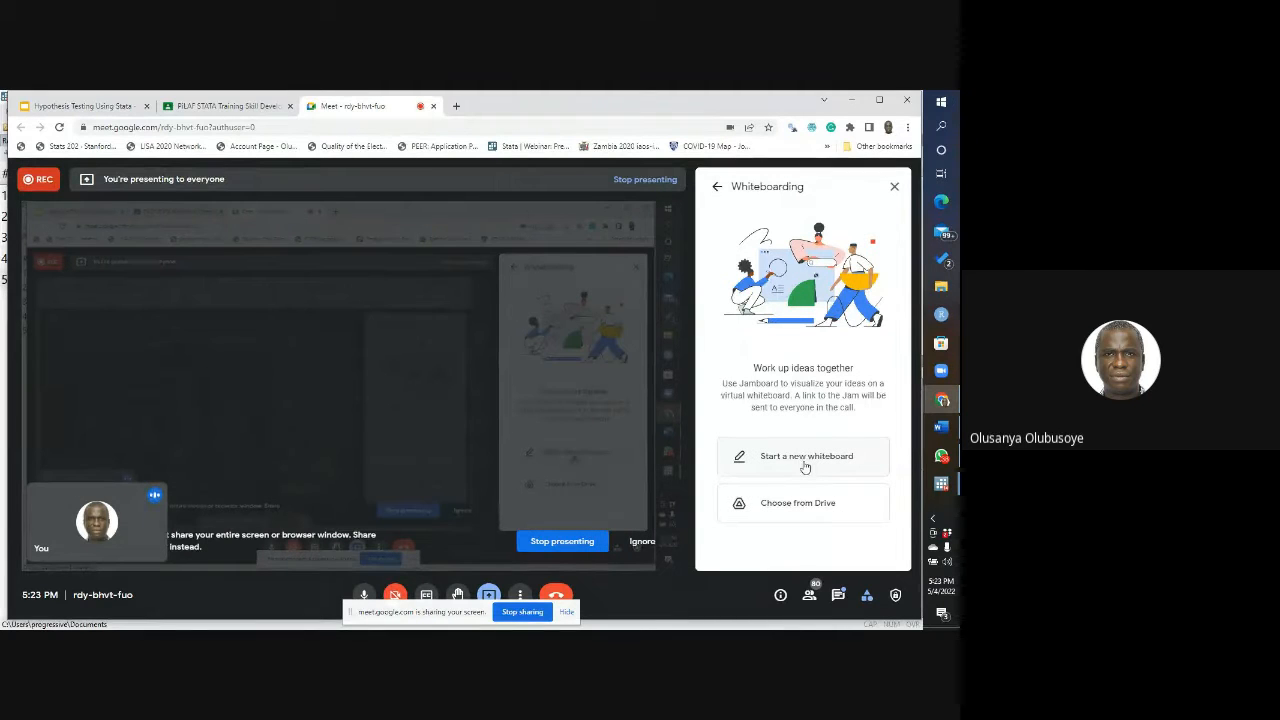
pyautogui.click(805, 458)
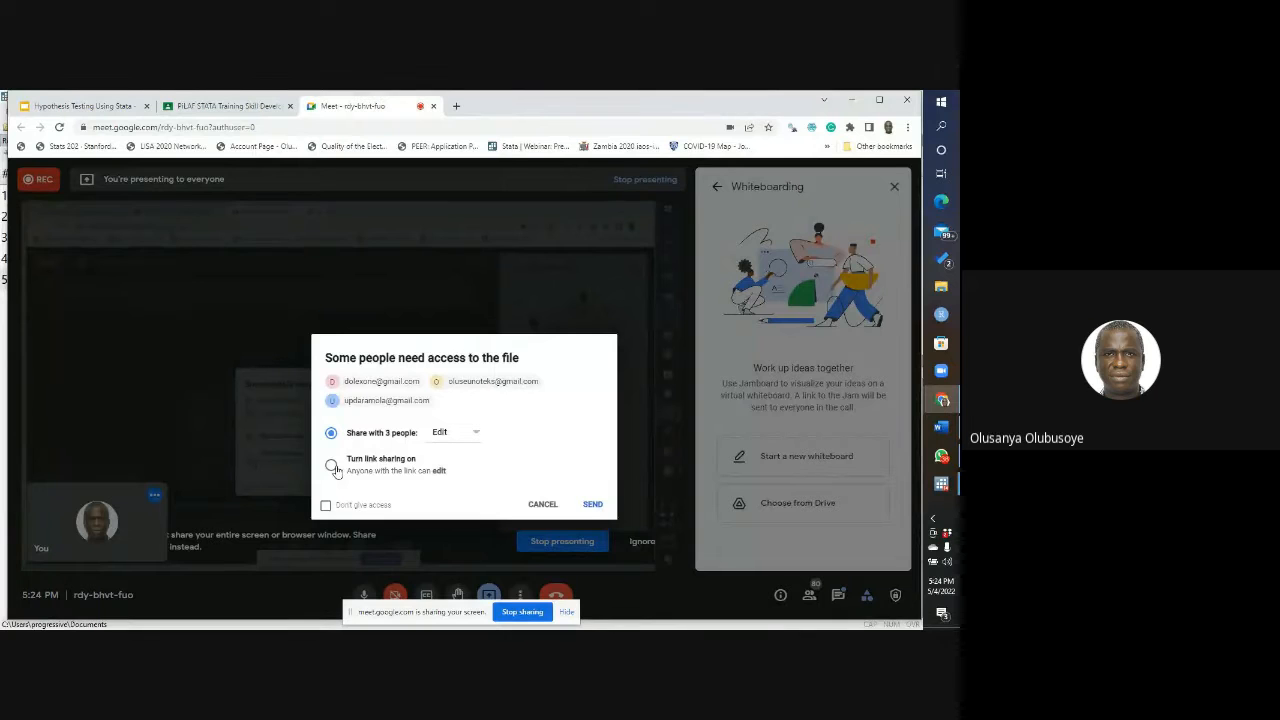
pyautogui.click(332, 467)
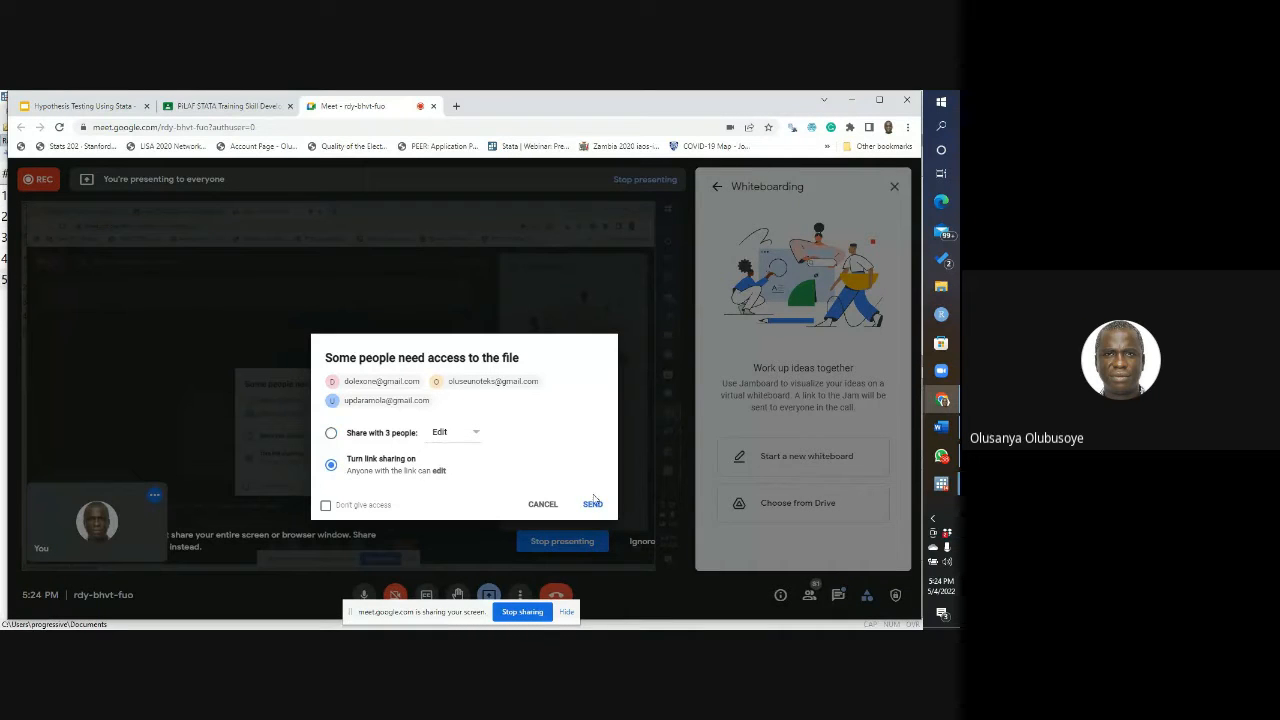
pyautogui.click(592, 503)
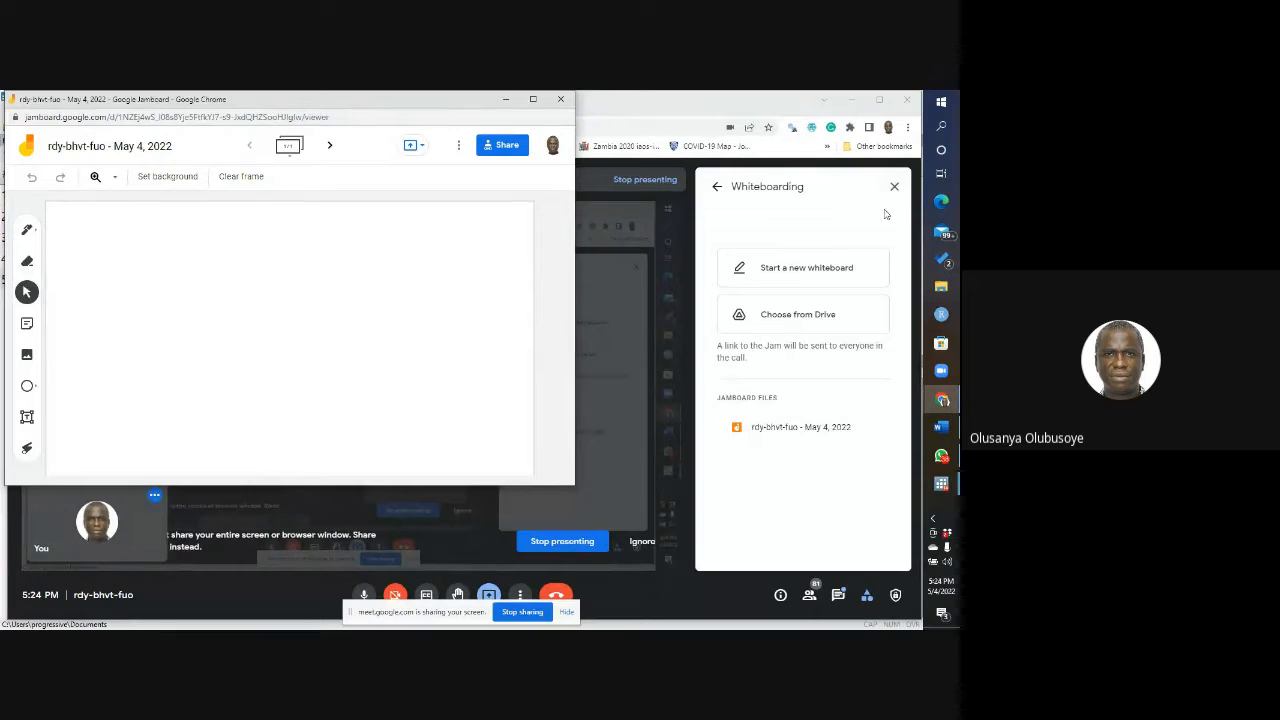
# Step: Handwrite the heading "Decision Rule" on the whiteboard and list the significance levels α = 0.01, 0.05, 0.10 beneath it
pyautogui.click(27, 230)
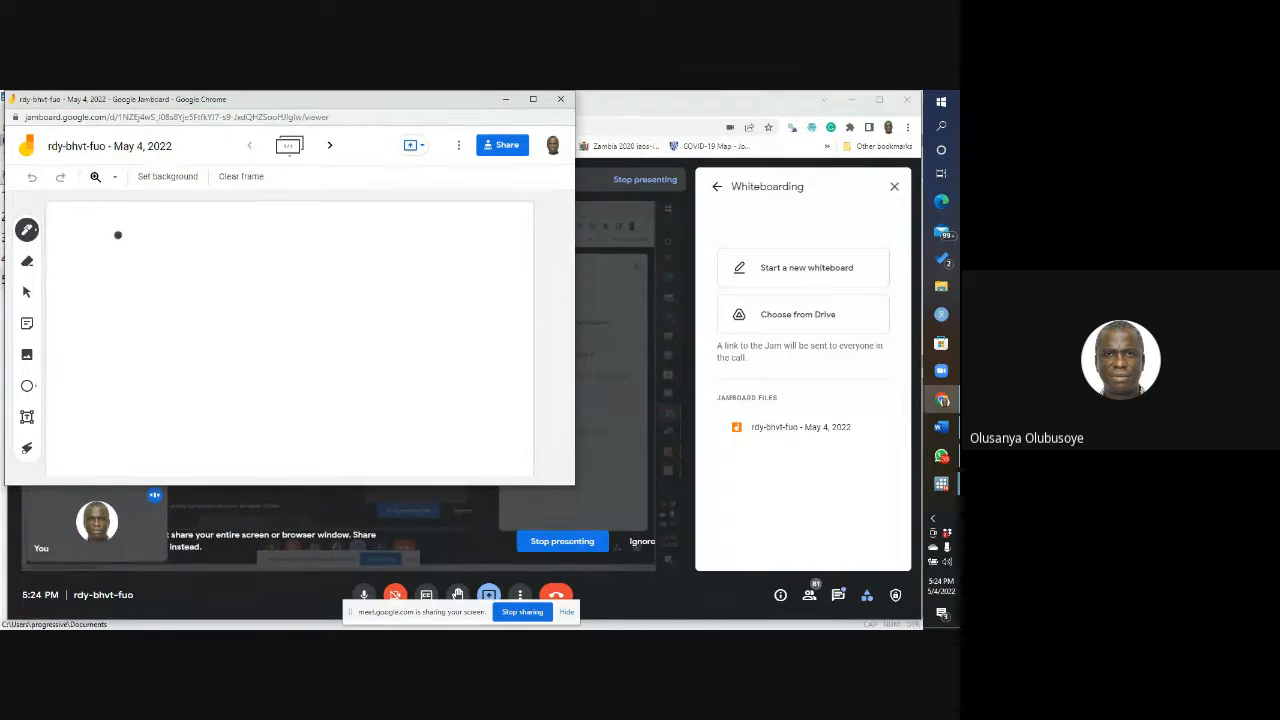
pyautogui.moveTo(118, 234)
pyautogui.mouseDown()
pyautogui.moveTo(120, 270)
pyautogui.moveTo(136, 244)
pyautogui.moveTo(121, 265)
pyautogui.moveTo(149, 249)
pyautogui.moveTo(350, 266)
pyautogui.moveTo(416, 236)
pyautogui.moveTo(451, 269)
pyautogui.moveTo(470, 268)
pyautogui.mouseUp()
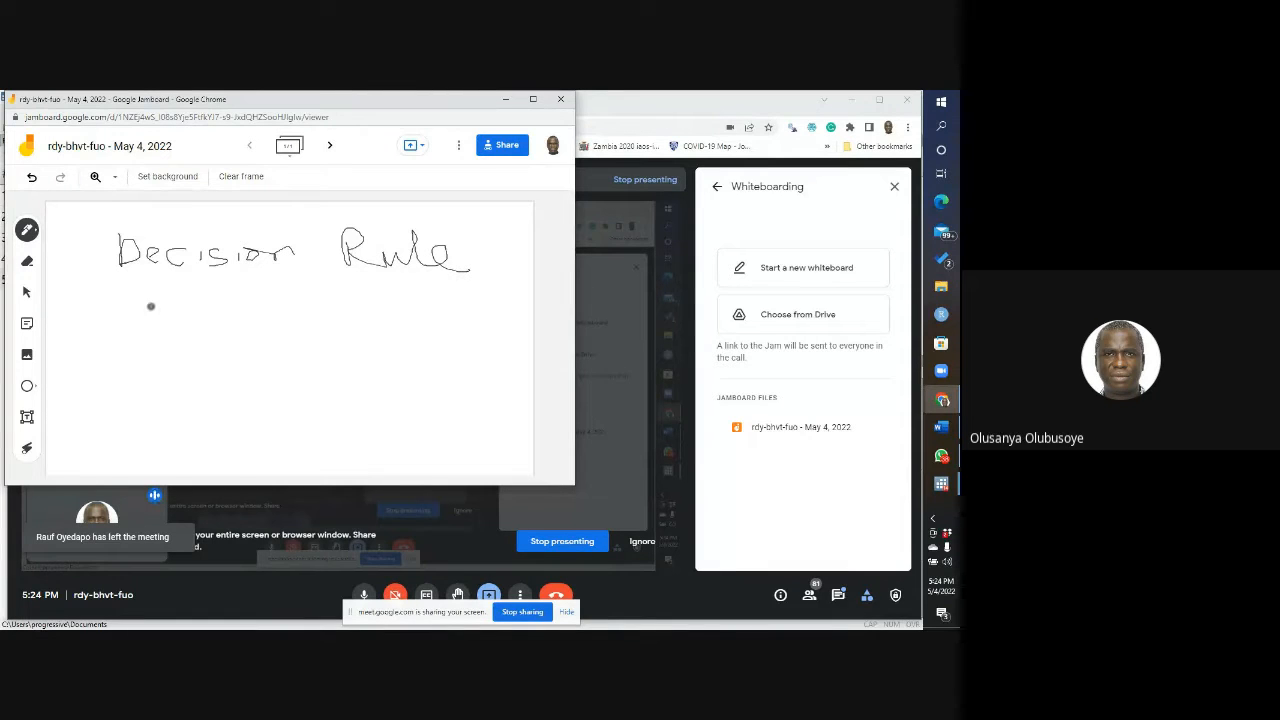
pyautogui.moveTo(157, 294)
pyautogui.mouseDown()
pyautogui.moveTo(165, 330)
pyautogui.moveTo(229, 300)
pyautogui.moveTo(266, 303)
pyautogui.mouseUp()
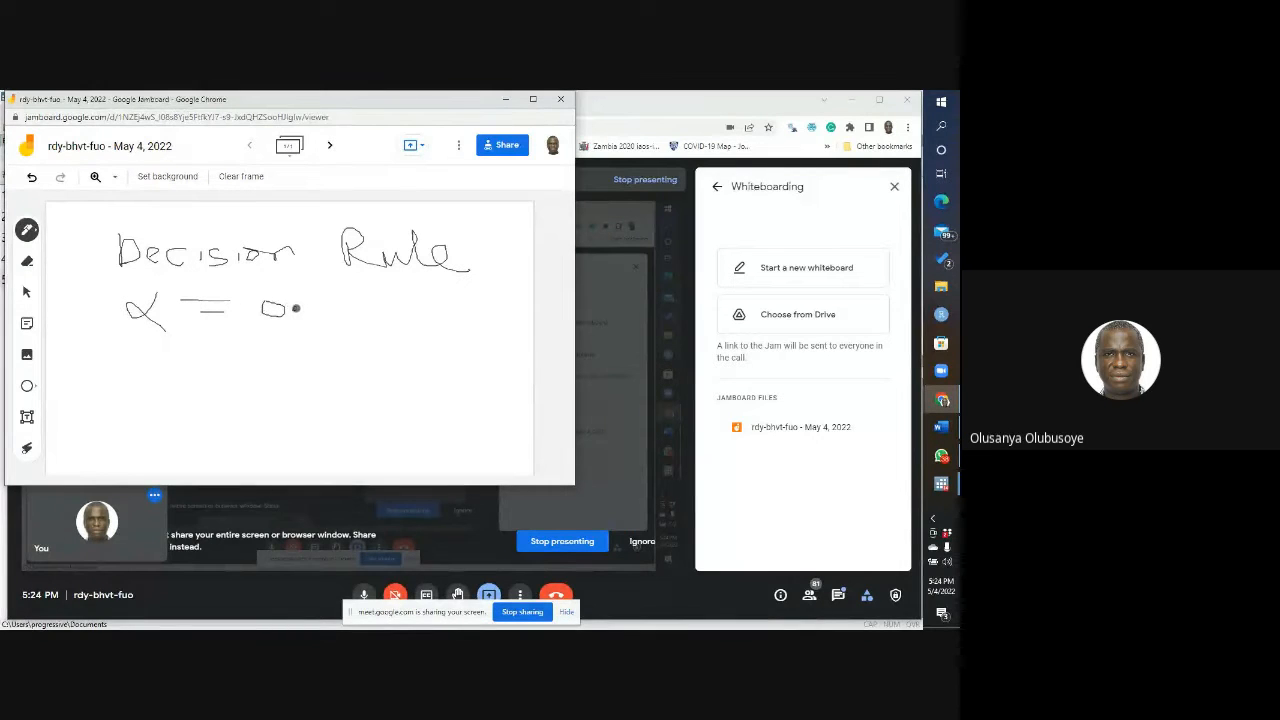
pyautogui.moveTo(318, 300)
pyautogui.mouseDown()
pyautogui.moveTo(363, 322)
pyautogui.moveTo(402, 297)
pyautogui.mouseUp()
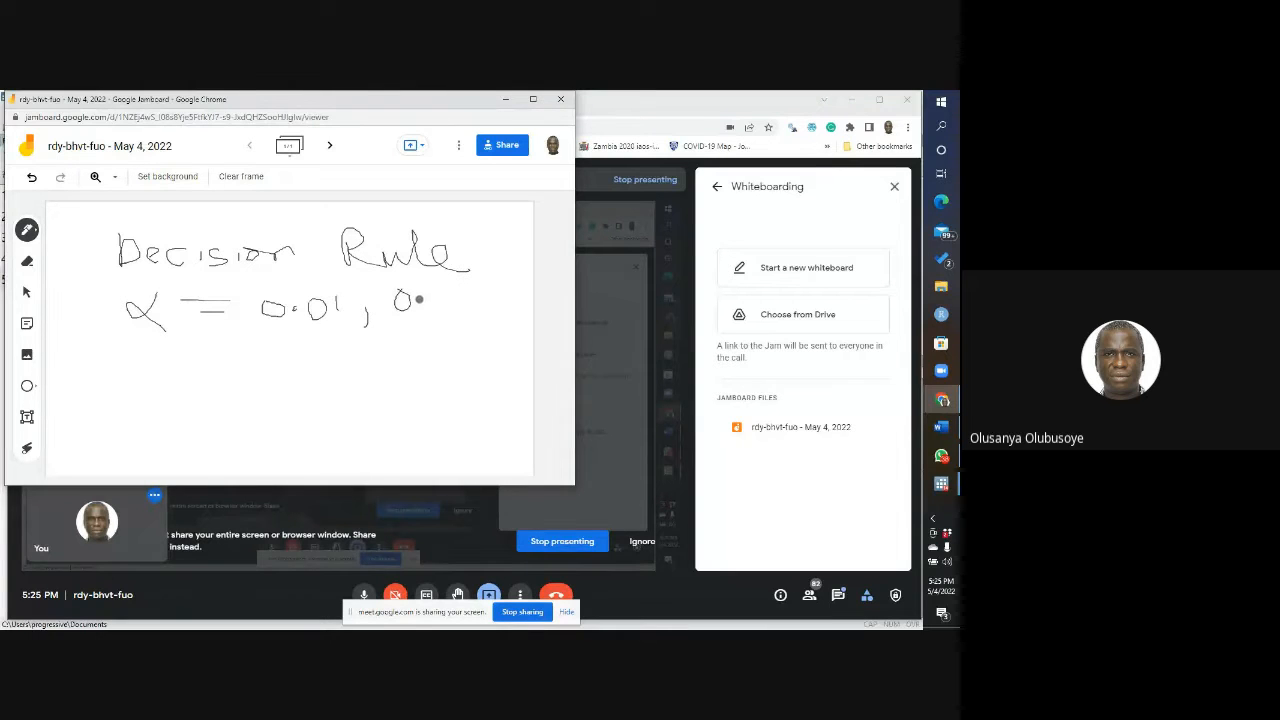
pyautogui.moveTo(446, 304)
pyautogui.mouseDown()
pyautogui.moveTo(433, 294)
pyautogui.moveTo(462, 300)
pyautogui.moveTo(455, 309)
pyautogui.moveTo(508, 274)
pyautogui.mouseUp()
pyautogui.moveTo(283, 346)
pyautogui.mouseDown()
pyautogui.moveTo(311, 349)
pyautogui.moveTo(287, 341)
pyautogui.mouseUp()
pyautogui.click(322, 348)
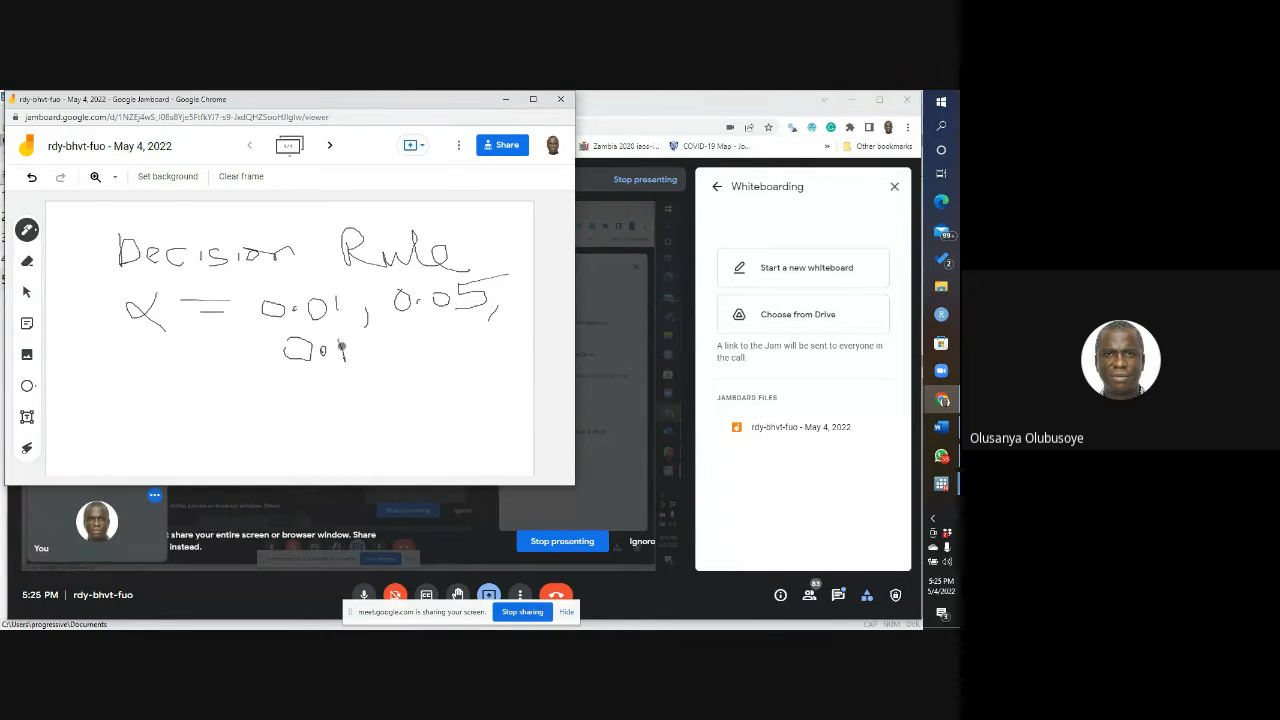
pyautogui.moveTo(341, 338)
pyautogui.mouseDown()
pyautogui.moveTo(344, 360)
pyautogui.moveTo(366, 347)
pyautogui.mouseUp()
# Step: Handwrite α = 0.05 below the significance levels, underline the Decision Rule heading and rule a line under the α values
pyautogui.moveTo(156, 357)
pyautogui.mouseDown()
pyautogui.moveTo(132, 376)
pyautogui.moveTo(157, 388)
pyautogui.moveTo(220, 383)
pyautogui.moveTo(238, 364)
pyautogui.mouseUp()
pyautogui.click(256, 373)
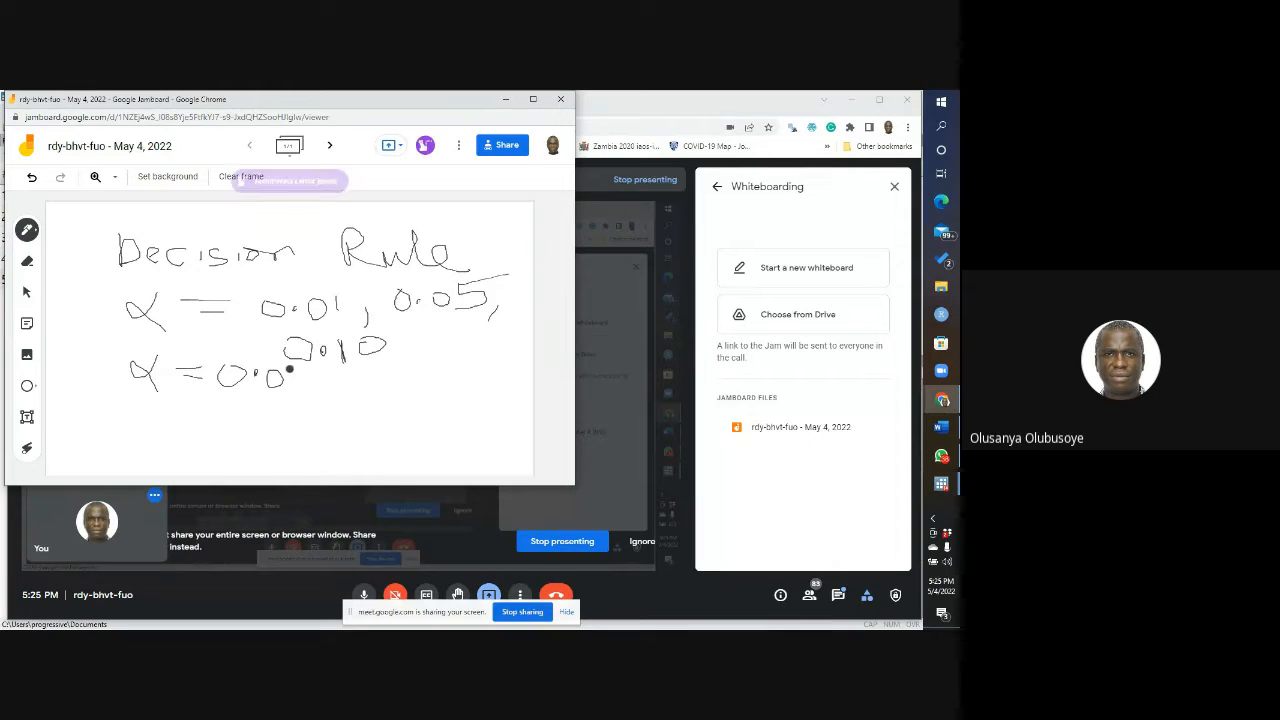
pyautogui.moveTo(322, 366); pyautogui.dragTo(280, 390)
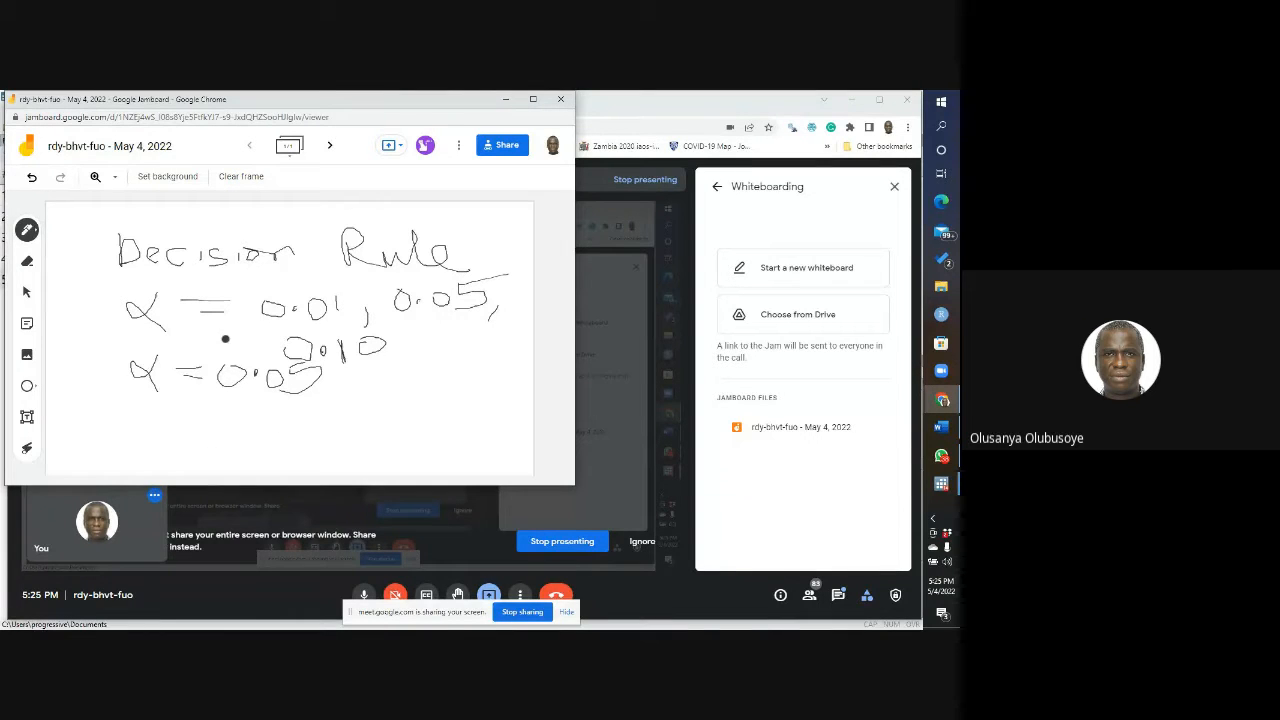
pyautogui.moveTo(112, 272); pyautogui.dragTo(492, 274)
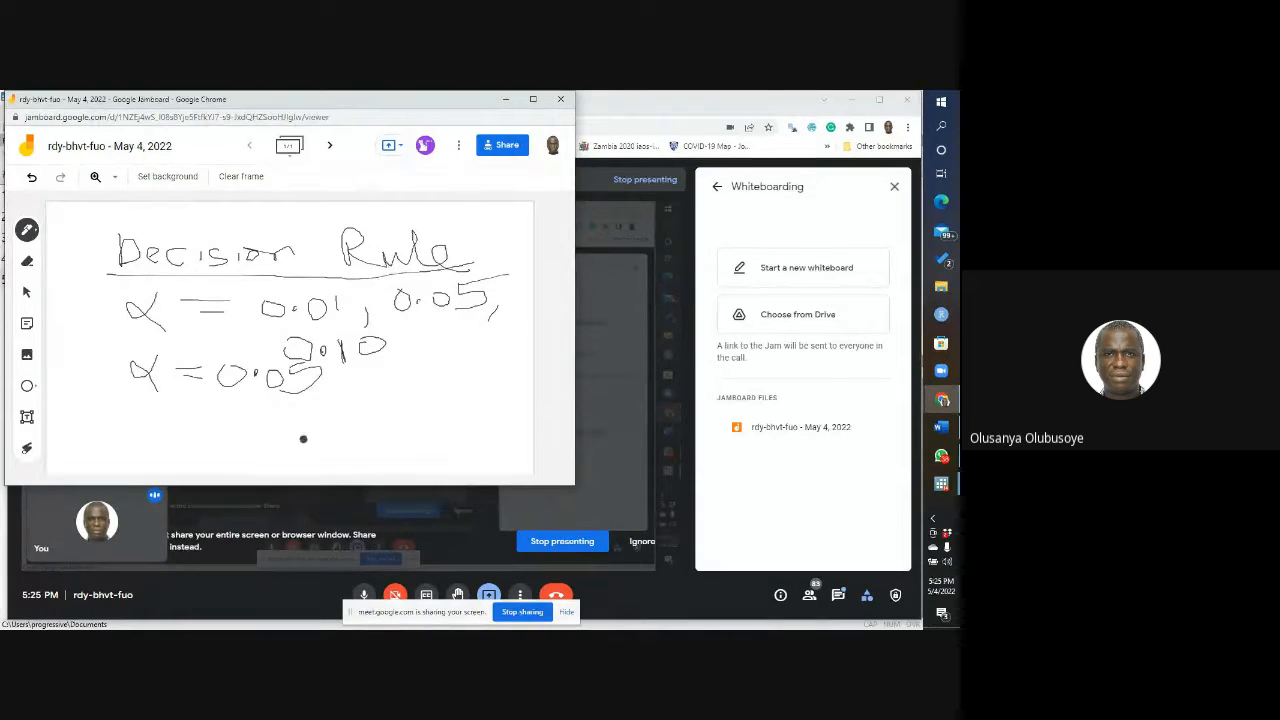
pyautogui.moveTo(85, 387)
pyautogui.mouseDown()
pyautogui.moveTo(290, 400)
pyautogui.moveTo(505, 382)
pyautogui.mouseUp()
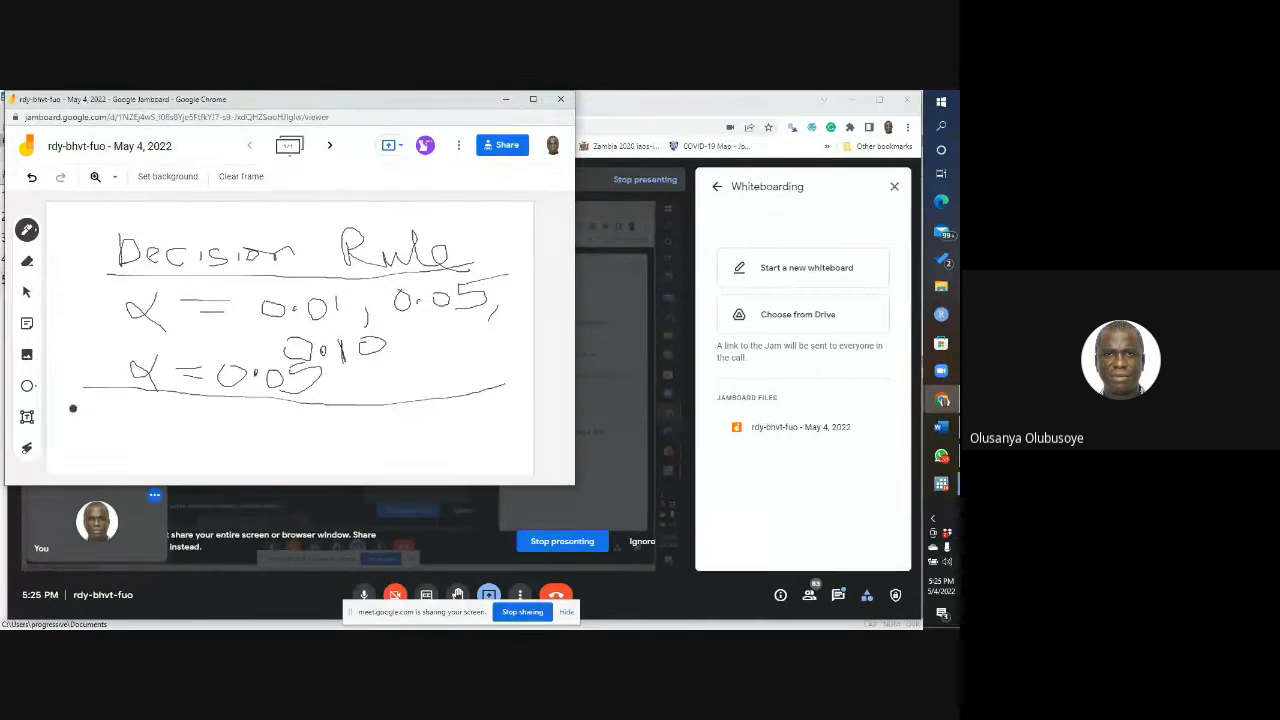
# Step: Handwrite "Reject Ho if P-value < α" and "Do not Reject p-value ≥ α" below the line, and enlarge the whiteboard window
pyautogui.moveTo(79, 396)
pyautogui.mouseDown()
pyautogui.moveTo(76, 432)
pyautogui.moveTo(238, 419)
pyautogui.mouseUp()
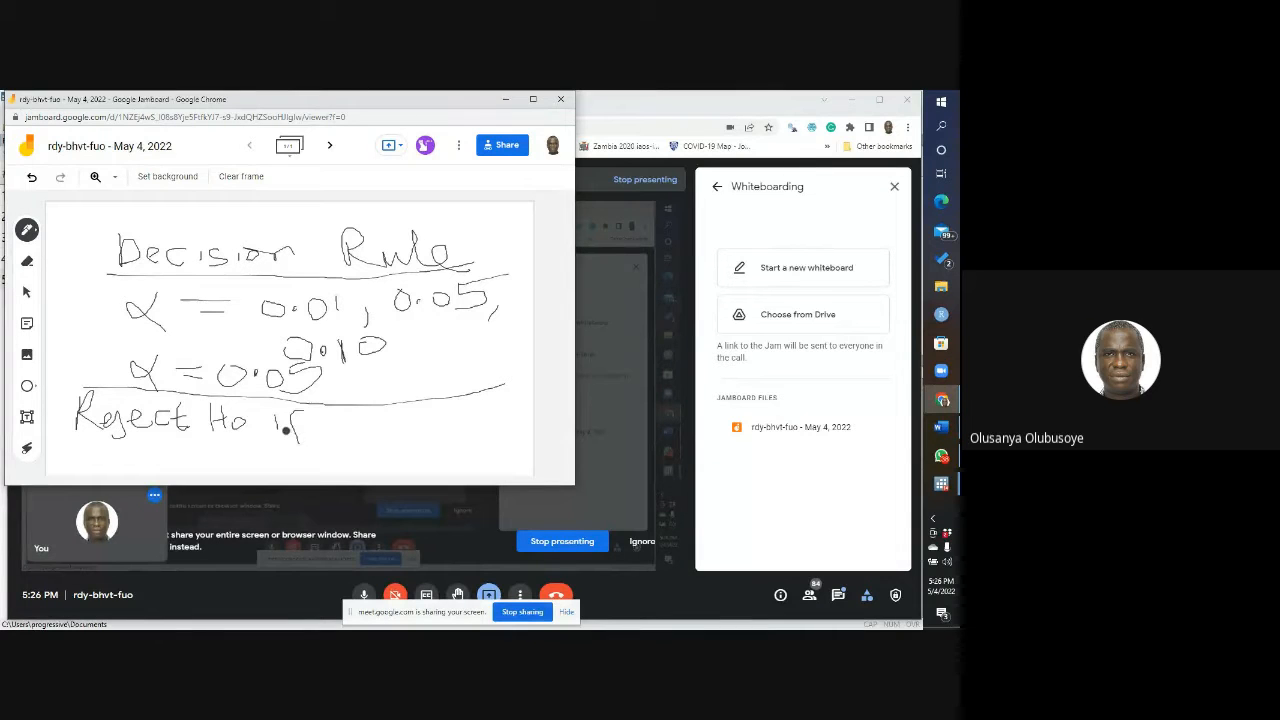
pyautogui.moveTo(288, 426); pyautogui.dragTo(306, 424)
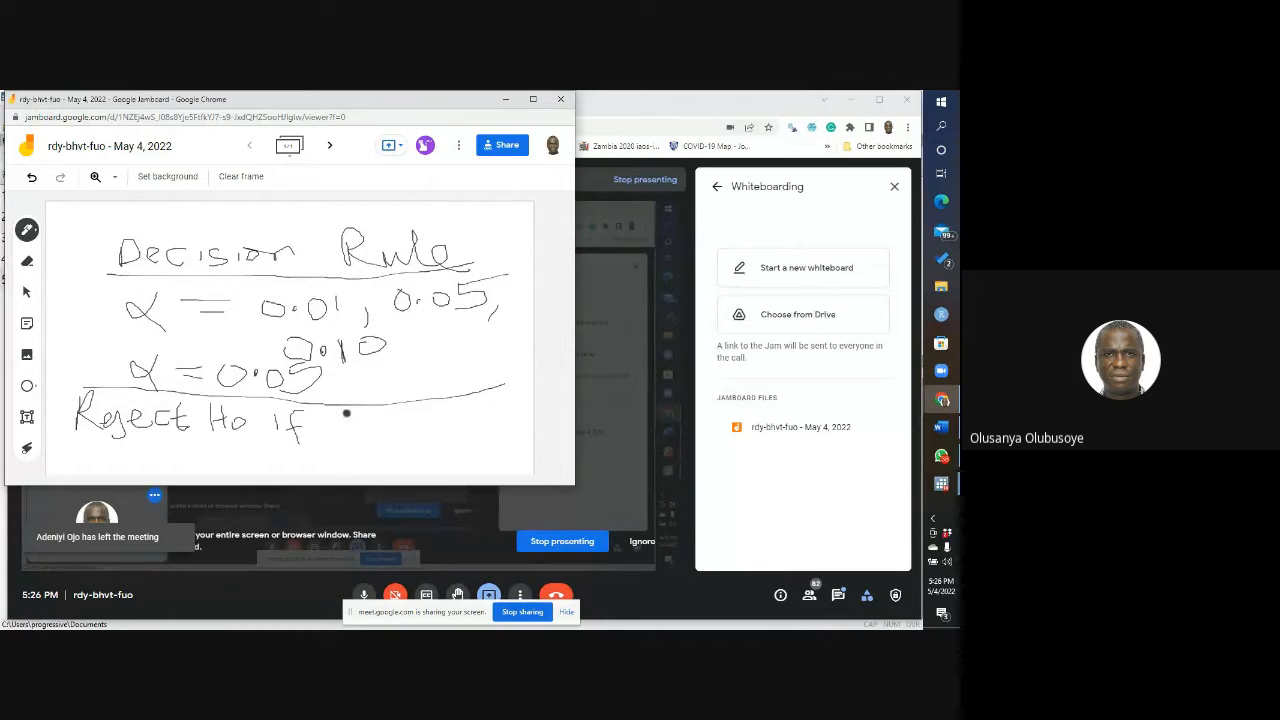
pyautogui.moveTo(347, 429)
pyautogui.mouseDown()
pyautogui.moveTo(347, 443)
pyautogui.moveTo(349, 430)
pyautogui.moveTo(392, 442)
pyautogui.moveTo(404, 426)
pyautogui.moveTo(422, 440)
pyautogui.moveTo(447, 418)
pyautogui.mouseUp()
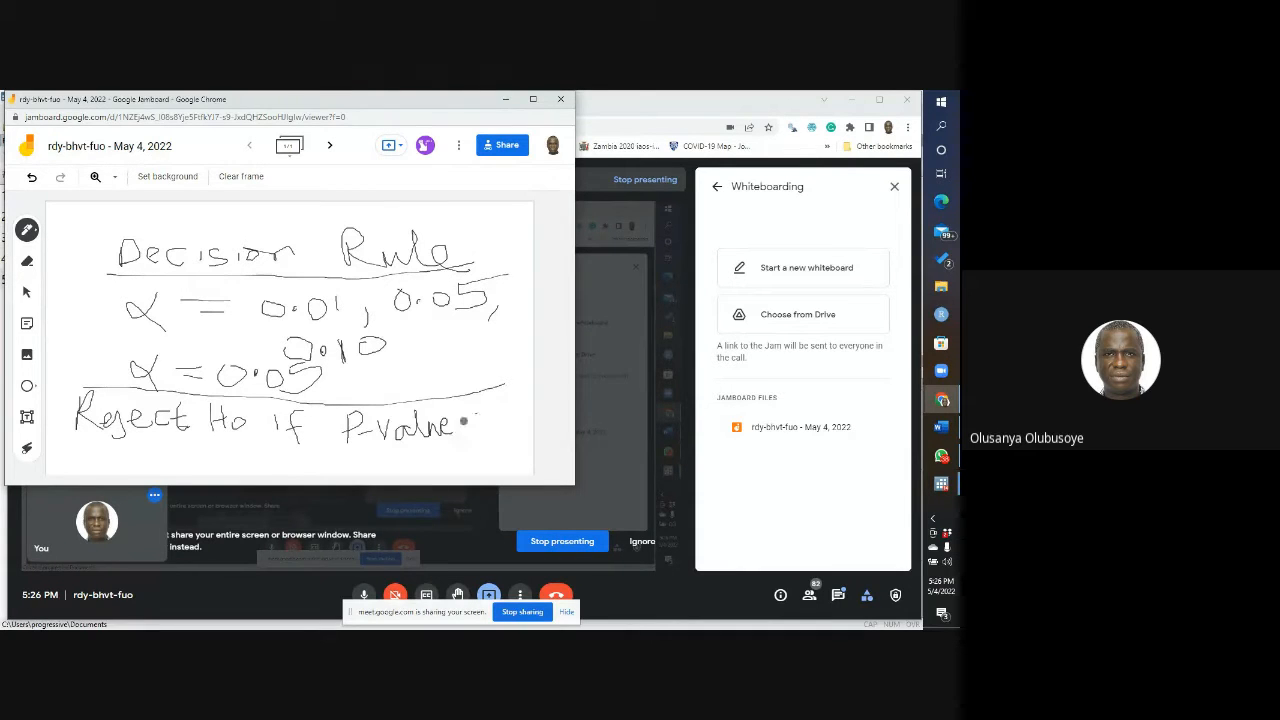
pyautogui.moveTo(476, 420)
pyautogui.mouseDown()
pyautogui.moveTo(462, 427)
pyautogui.moveTo(481, 426)
pyautogui.mouseUp()
pyautogui.moveTo(500, 410); pyautogui.dragTo(521, 432)
pyautogui.moveTo(61, 437)
pyautogui.mouseDown()
pyautogui.moveTo(64, 466)
pyautogui.moveTo(166, 451)
pyautogui.moveTo(206, 470)
pyautogui.moveTo(214, 458)
pyautogui.moveTo(322, 470)
pyautogui.moveTo(344, 456)
pyautogui.moveTo(380, 472)
pyautogui.moveTo(488, 452)
pyautogui.moveTo(532, 462)
pyautogui.mouseUp()
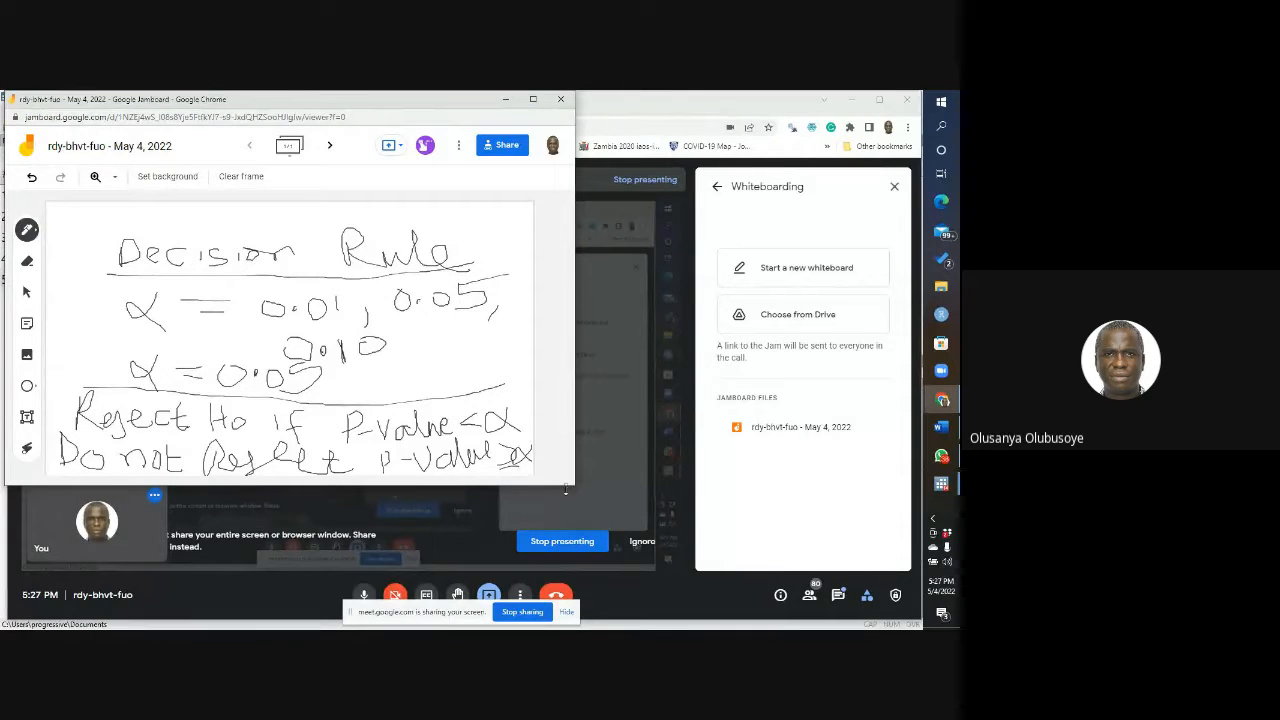
pyautogui.moveTo(569, 485); pyautogui.dragTo(648, 563)
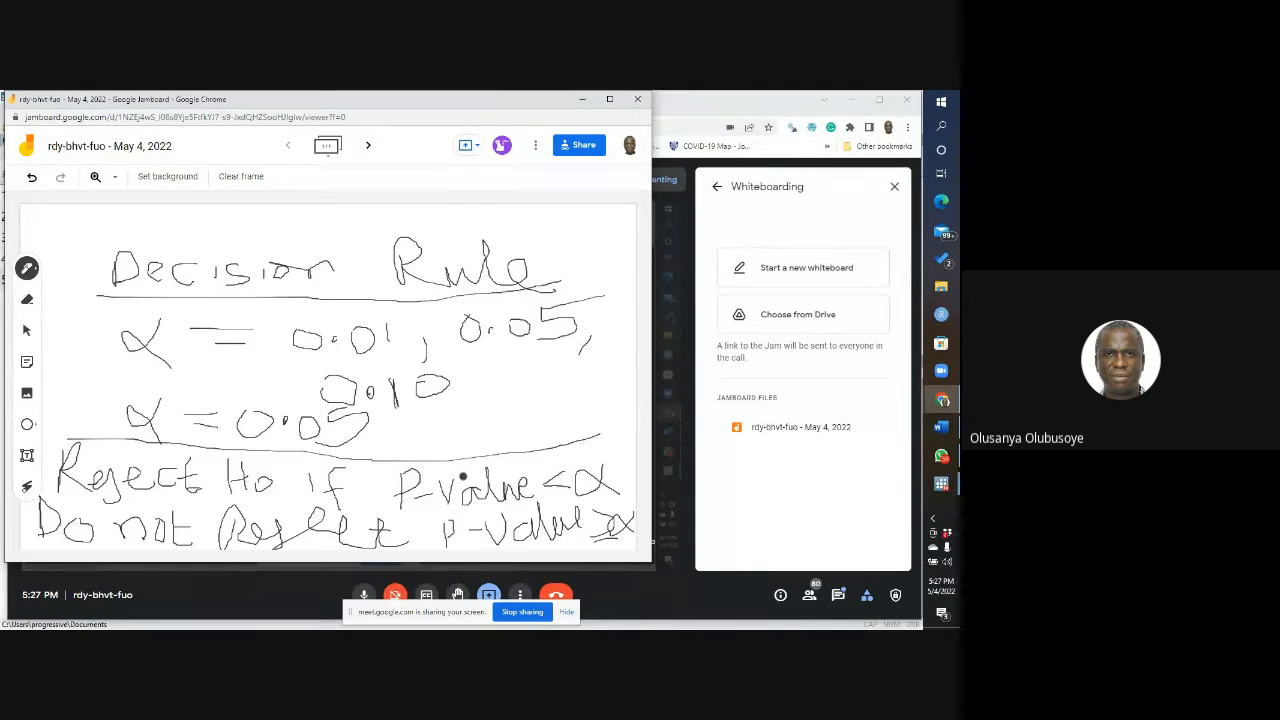
# Step: Switch to Stata to examine the sktest and swilk p-values for mpg and trunk
pyautogui.click(948, 490)
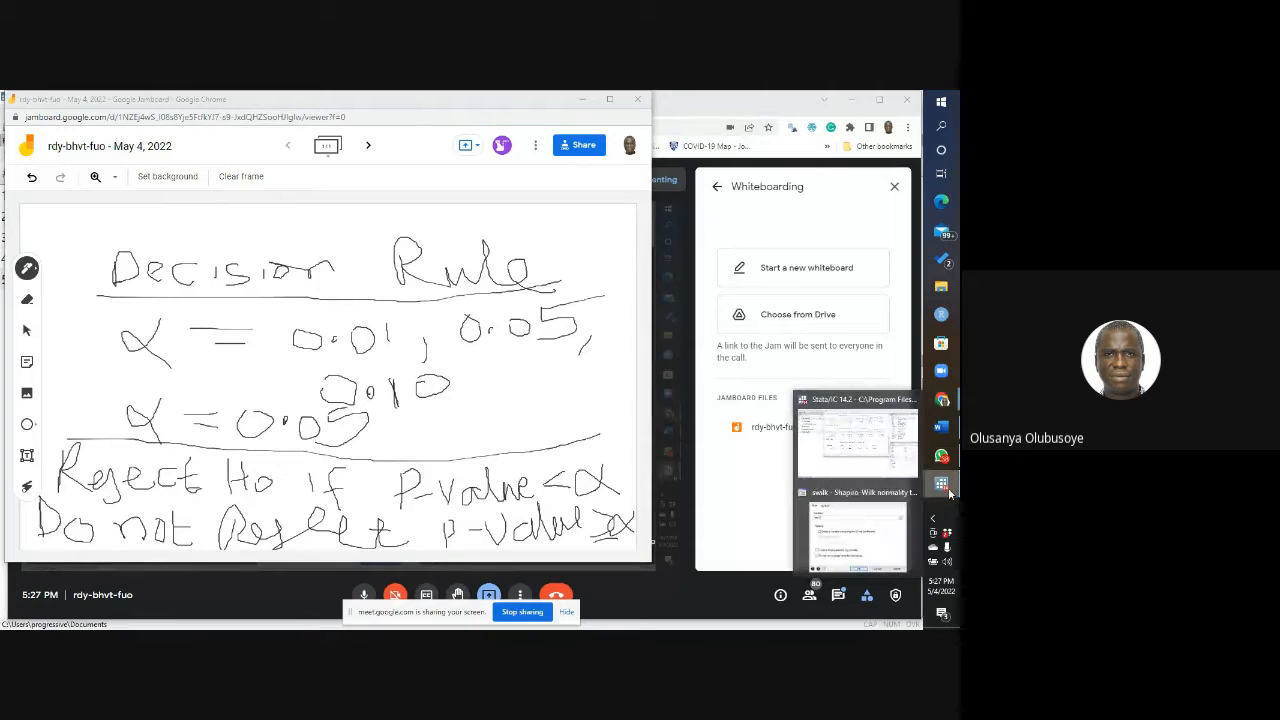
pyautogui.click(863, 460)
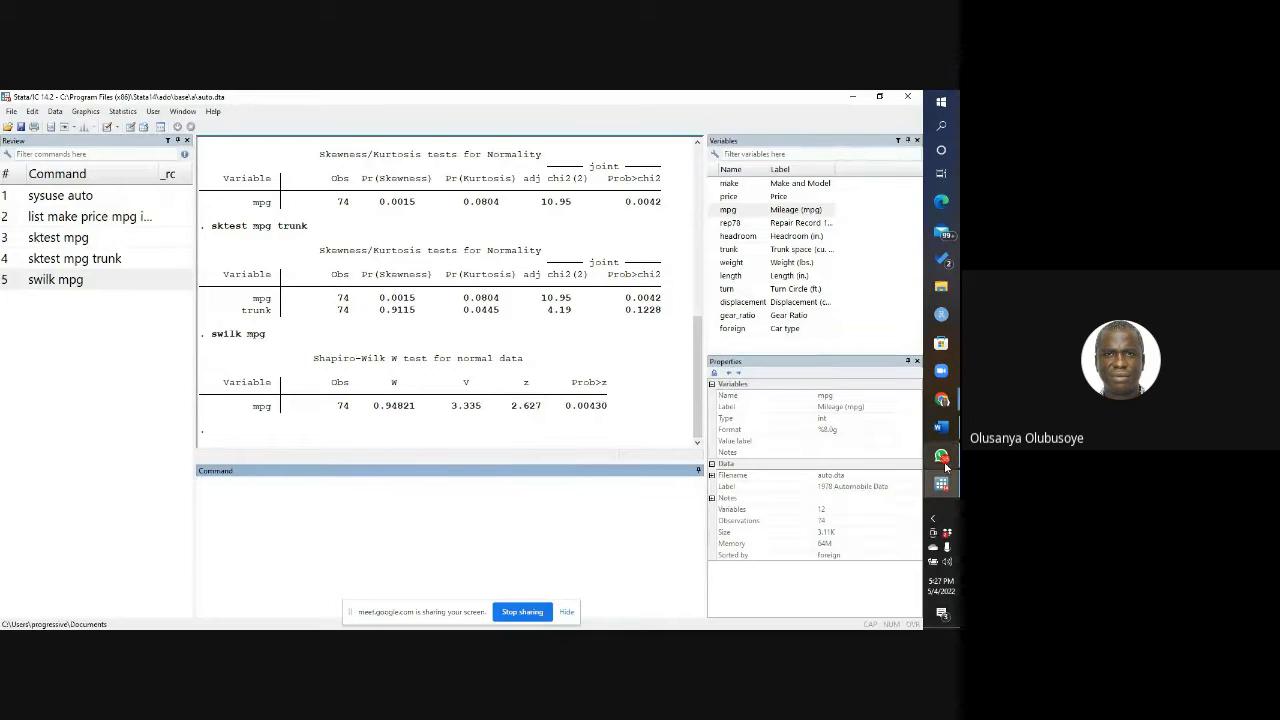
pyautogui.moveTo(945, 485)
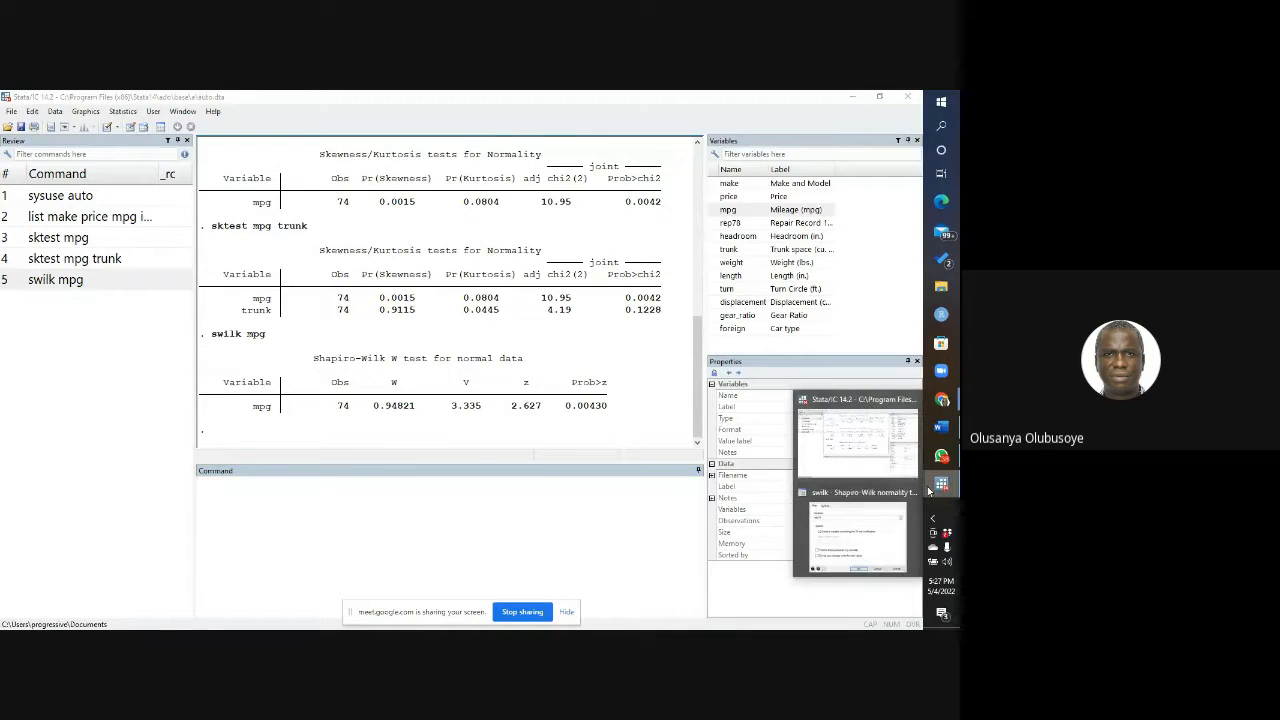
pyautogui.moveTo(866, 528)
pyautogui.click(950, 489)
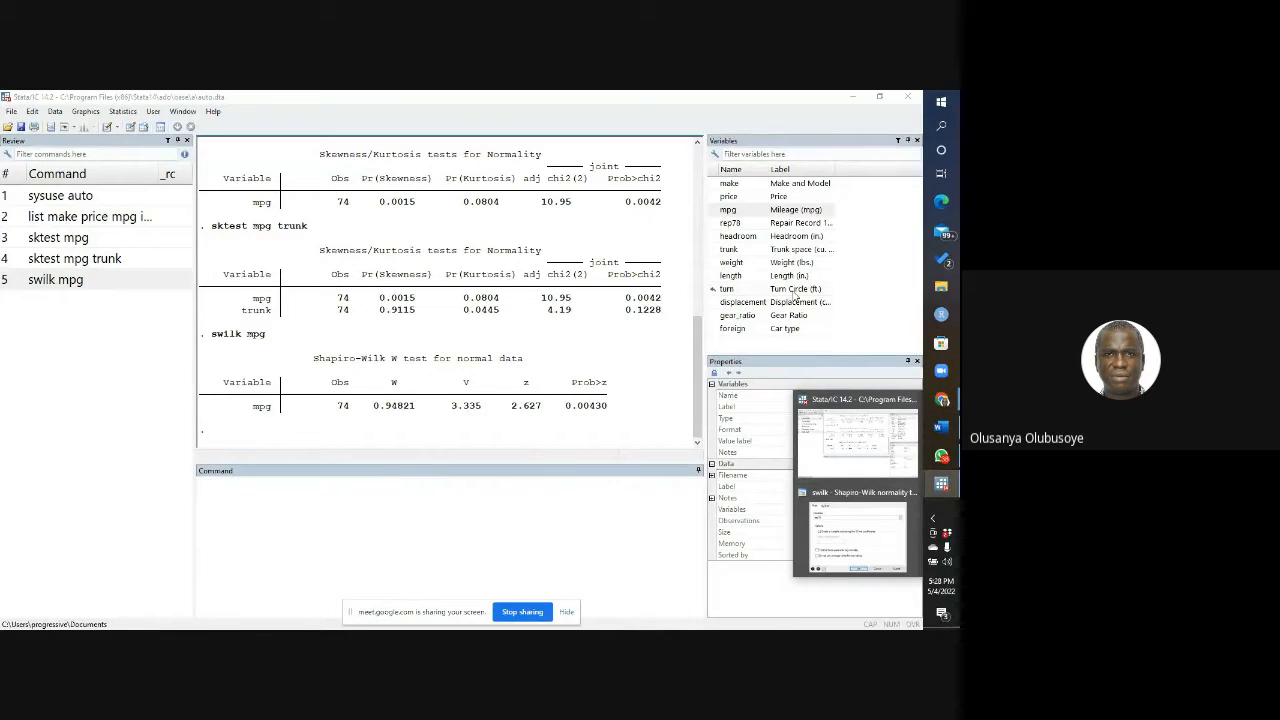
# Step: Switch back to the Jamboard, open a new blank frame and start the null hypothesis line by handwriting "H0:"
pyautogui.moveTo(941, 400)
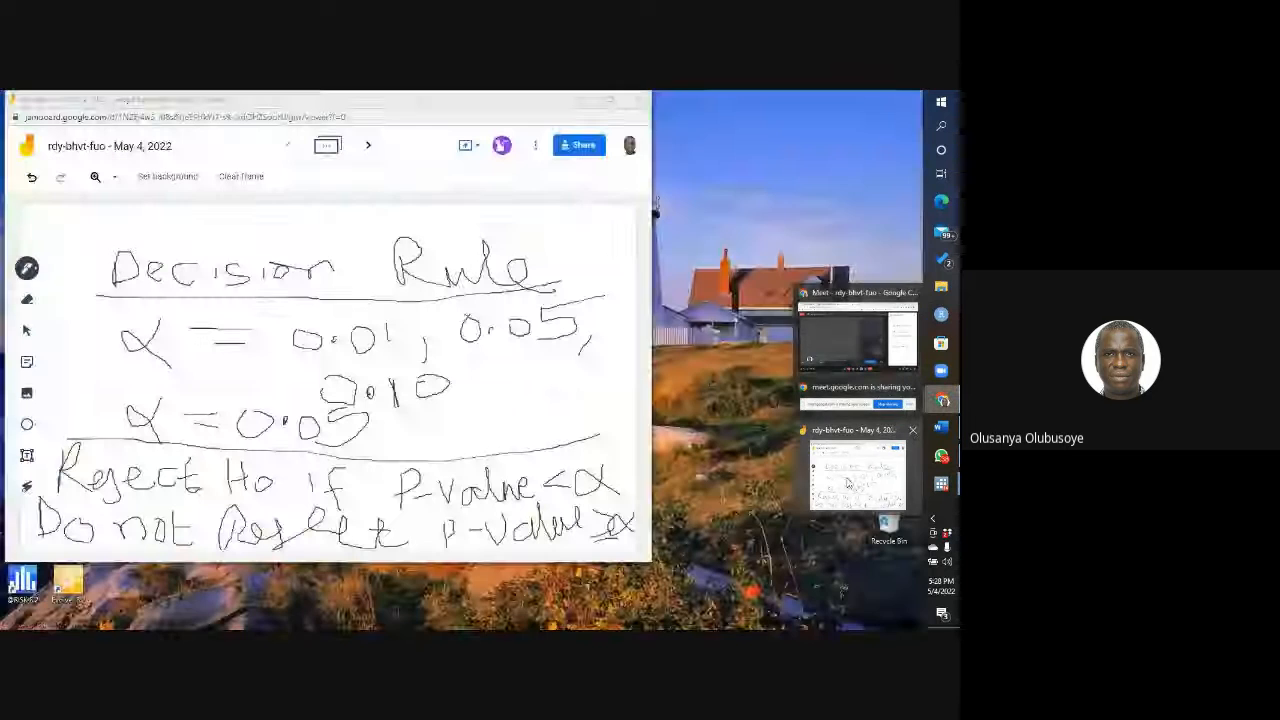
pyautogui.click(855, 470)
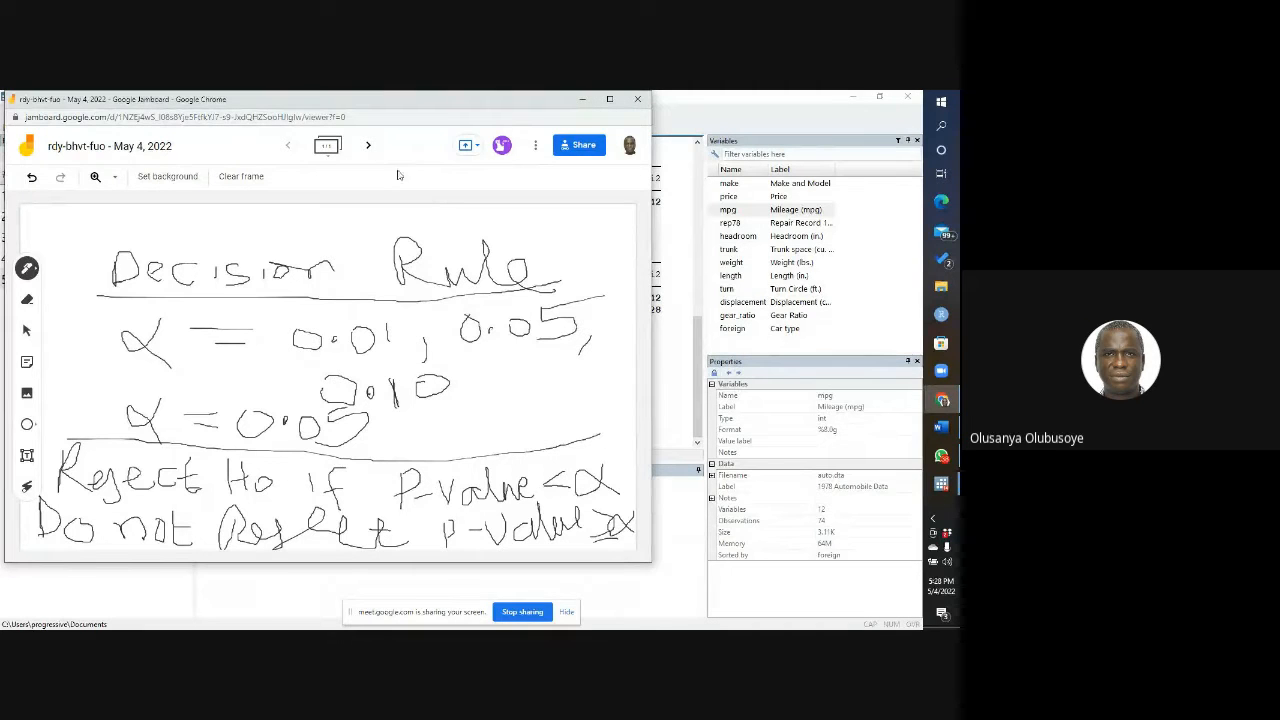
pyautogui.click(368, 146)
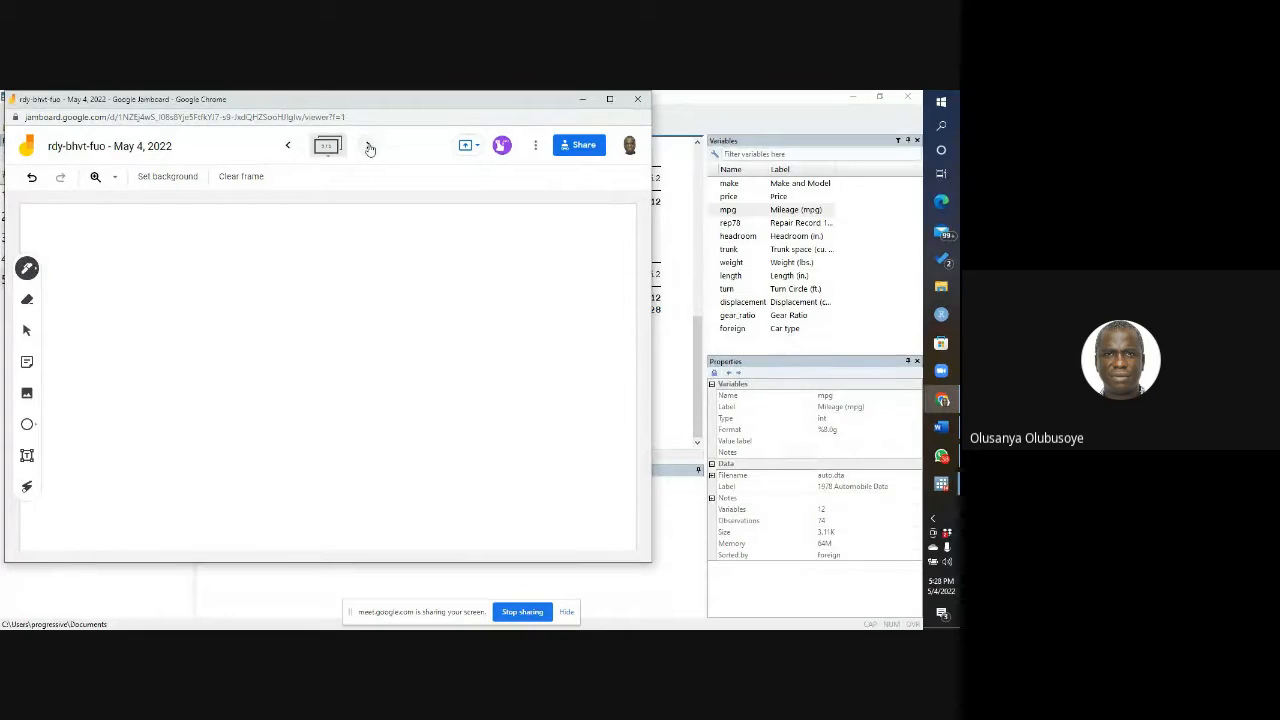
pyautogui.moveTo(100, 236); pyautogui.dragTo(100, 287)
pyautogui.moveTo(122, 237)
pyautogui.mouseDown()
pyautogui.moveTo(123, 286)
pyautogui.moveTo(143, 265)
pyautogui.moveTo(202, 261)
pyautogui.mouseUp()
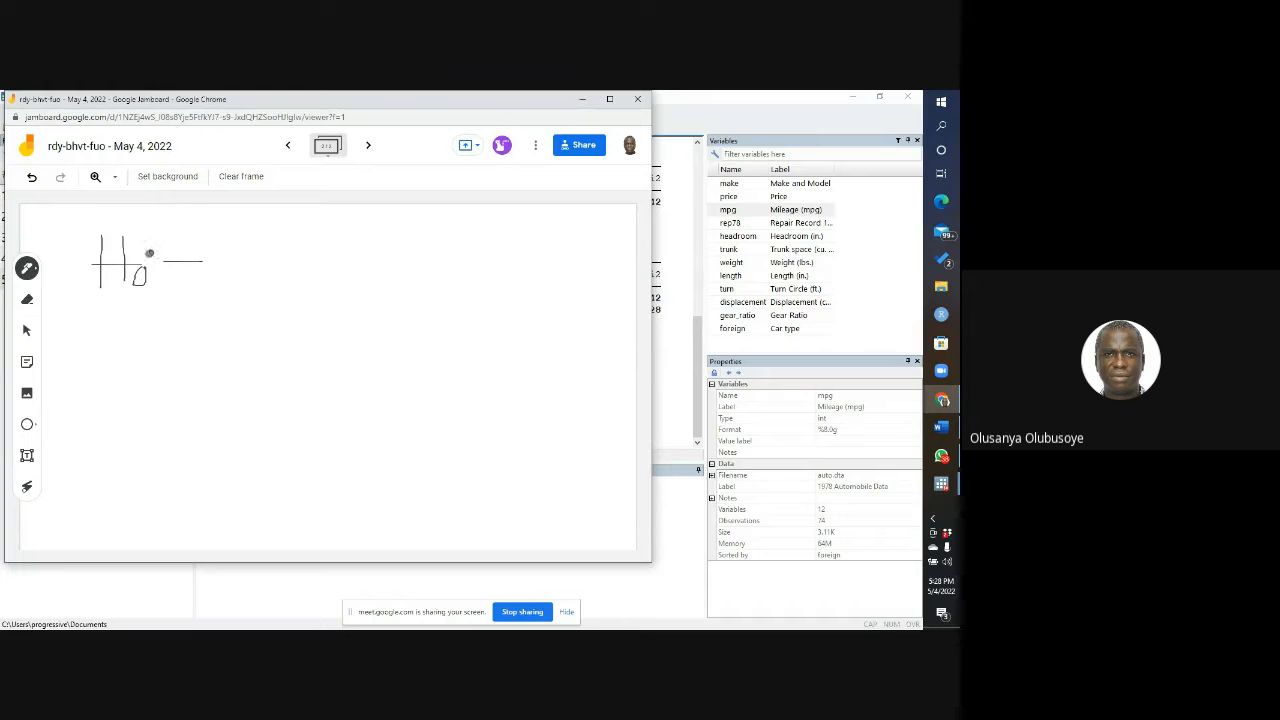
pyautogui.moveTo(149, 253); pyautogui.dragTo(151, 252)
# Step: Erase the stray dash beside H0, complete the line as "H0: Normal" and handwrite "HA: Not Normal" below it
pyautogui.click(27, 300)
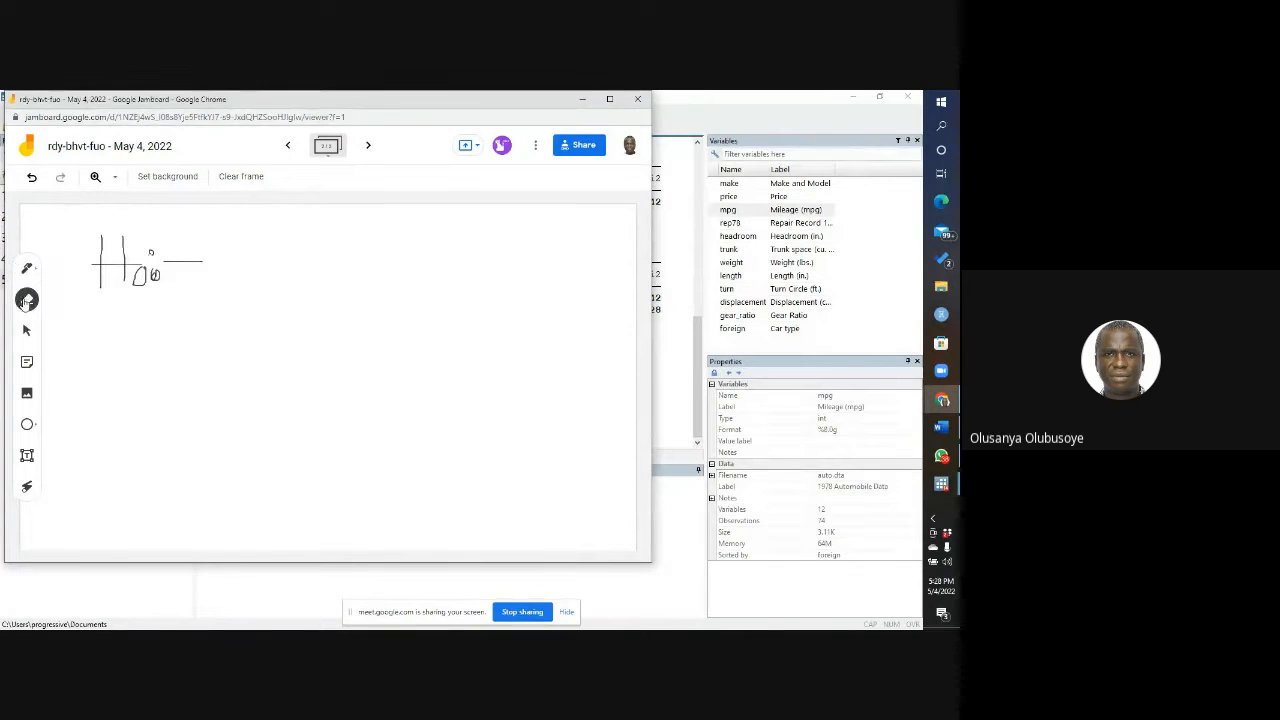
pyautogui.moveTo(204, 266); pyautogui.dragTo(168, 265)
pyautogui.click(26, 270)
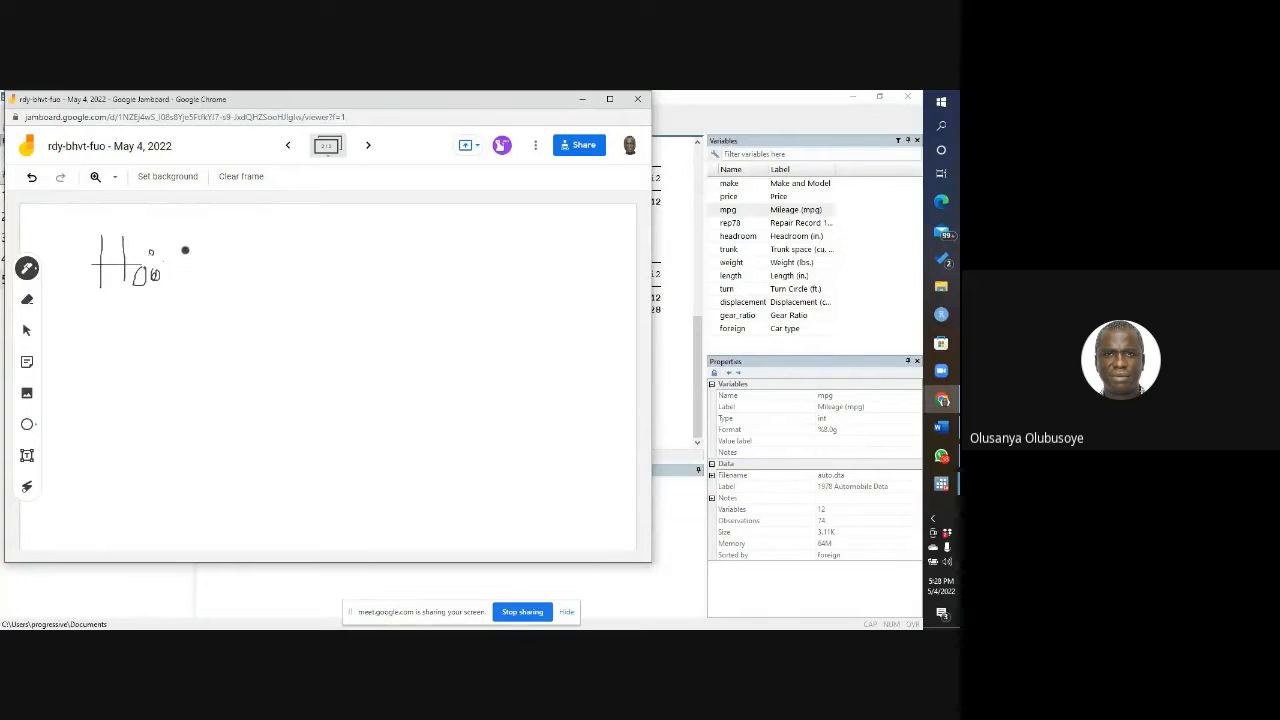
pyautogui.moveTo(184, 267)
pyautogui.mouseDown()
pyautogui.moveTo(204, 284)
pyautogui.moveTo(252, 268)
pyautogui.moveTo(297, 274)
pyautogui.moveTo(336, 250)
pyautogui.moveTo(338, 282)
pyautogui.mouseUp()
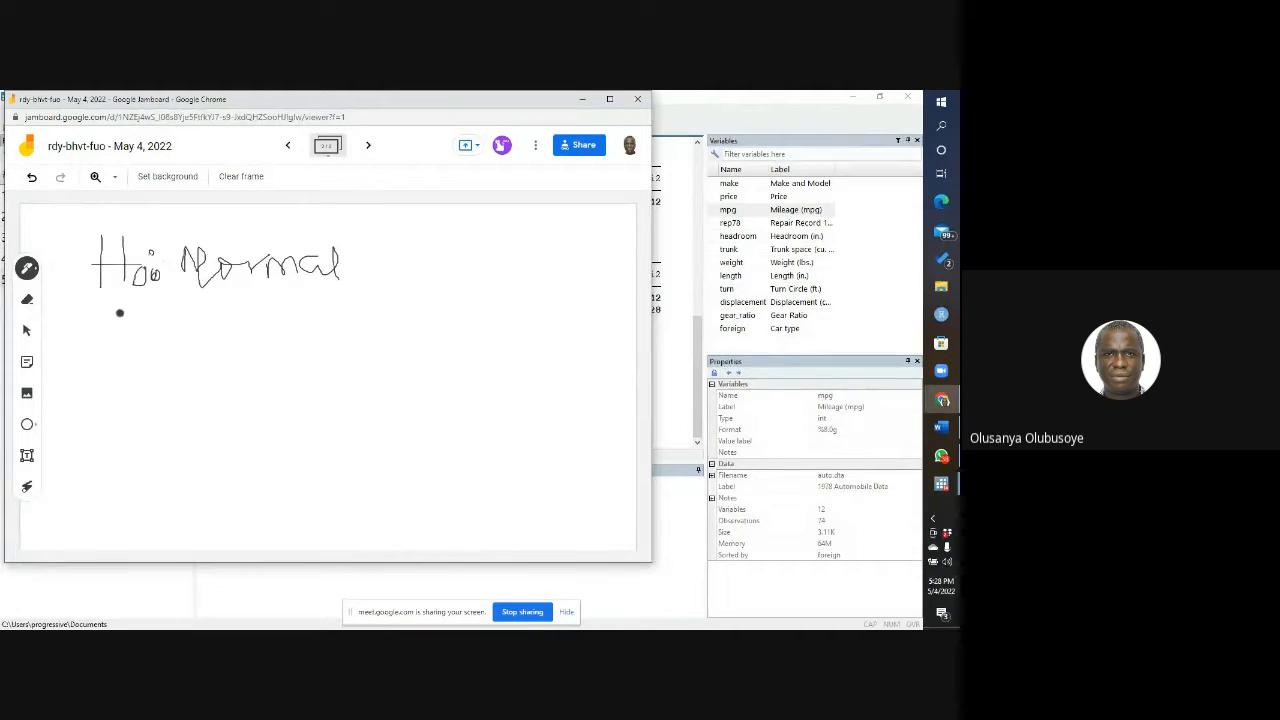
pyautogui.moveTo(104, 313)
pyautogui.mouseDown()
pyautogui.moveTo(105, 350)
pyautogui.moveTo(140, 330)
pyautogui.moveTo(139, 350)
pyautogui.moveTo(184, 358)
pyautogui.mouseUp()
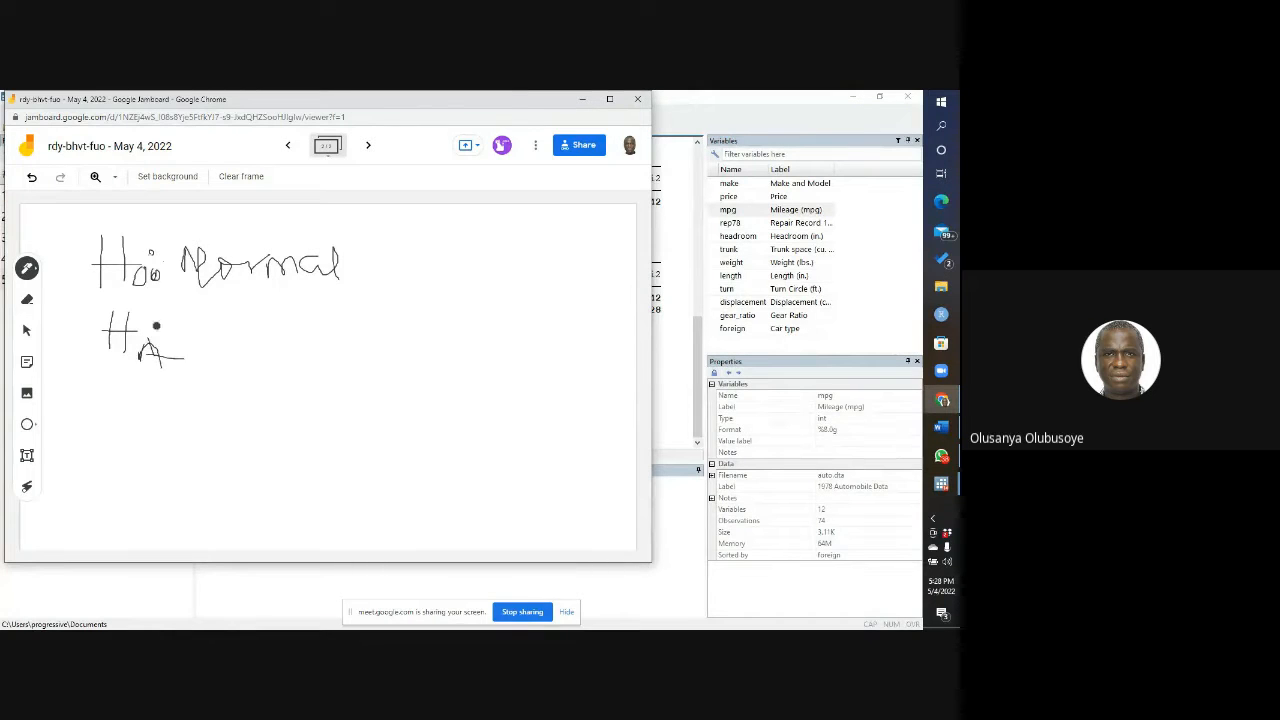
pyautogui.moveTo(171, 312)
pyautogui.mouseDown()
pyautogui.moveTo(222, 326)
pyautogui.moveTo(240, 314)
pyautogui.moveTo(252, 331)
pyautogui.moveTo(308, 344)
pyautogui.moveTo(306, 319)
pyautogui.moveTo(345, 338)
pyautogui.moveTo(436, 318)
pyautogui.moveTo(517, 323)
pyautogui.moveTo(563, 354)
pyautogui.mouseUp()
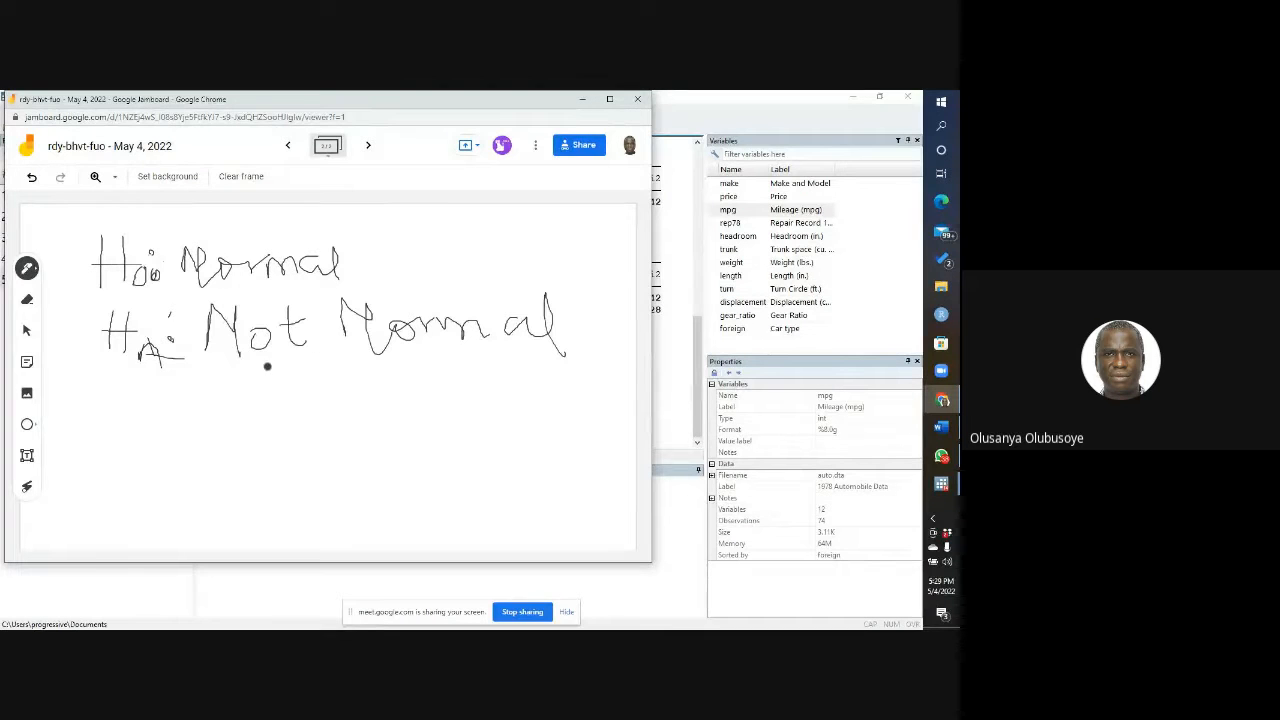
# Step: Review the decision rule and hypotheses frames alongside the Stata normality results, and return to Stata with the Jamboard minimized
pyautogui.click(286, 146)
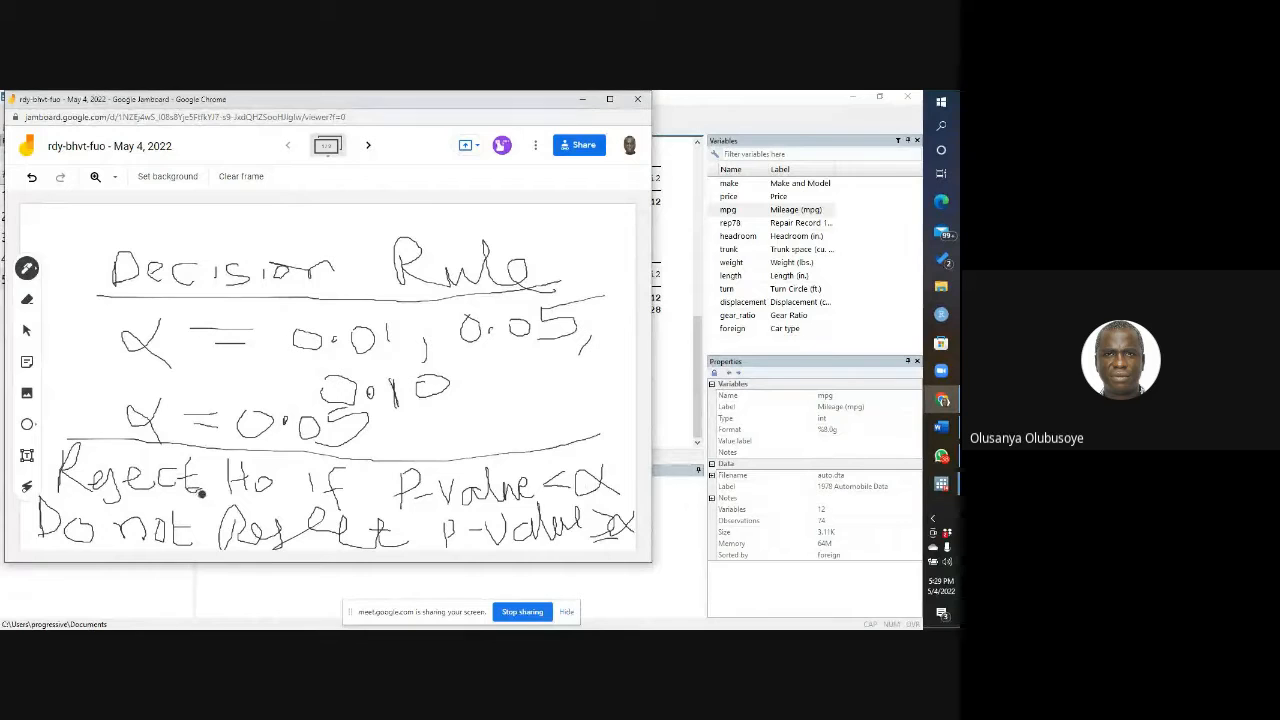
pyautogui.click(370, 147)
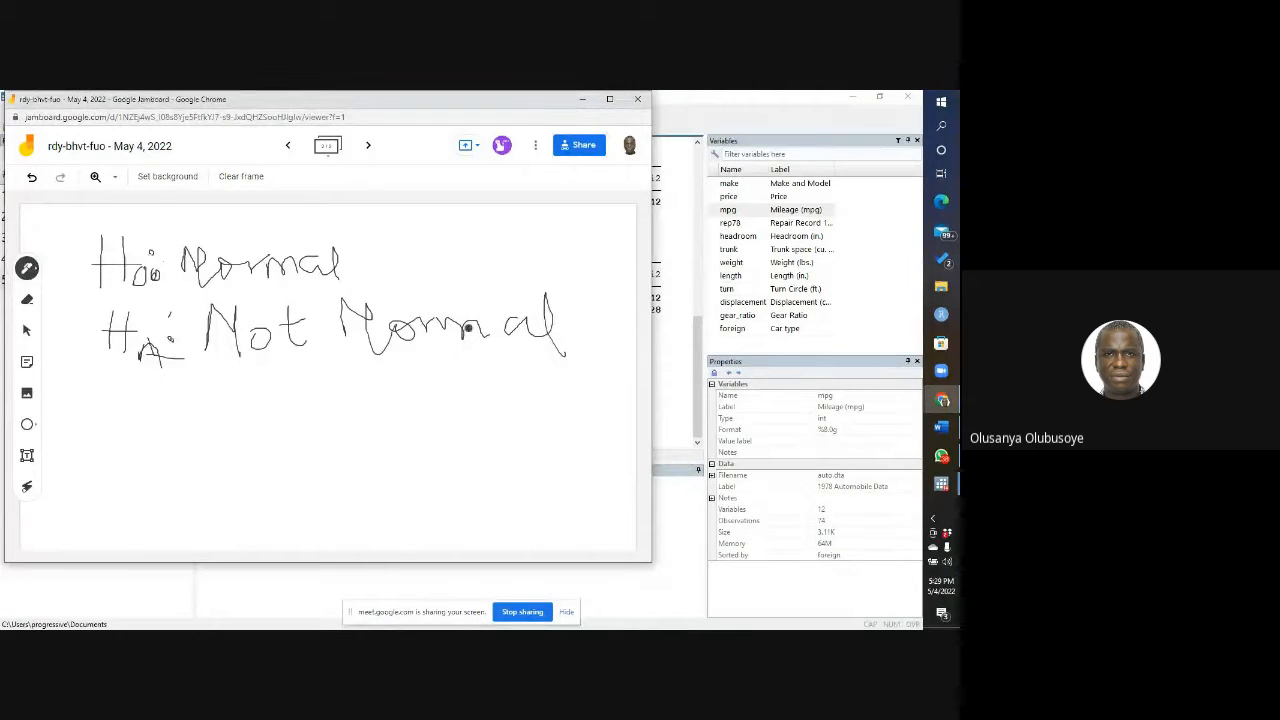
pyautogui.click(733, 115)
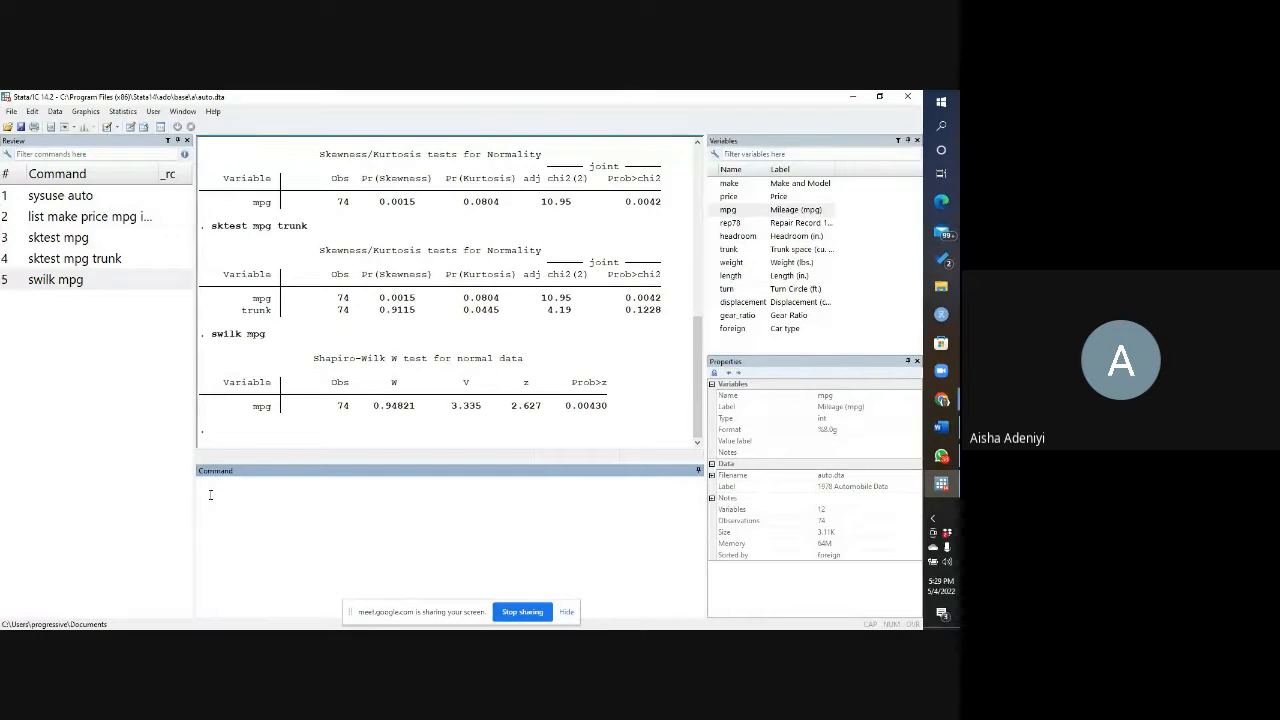
pyautogui.click(941, 399)
pyautogui.click(840, 494)
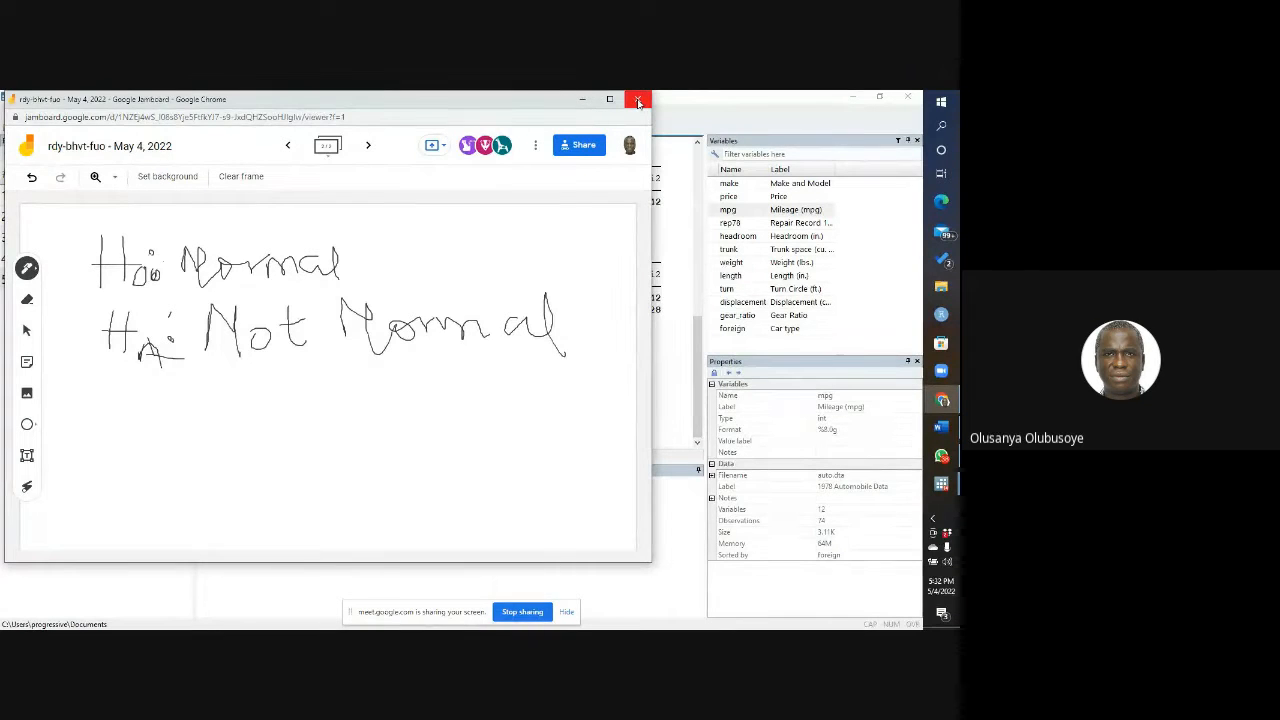
pyautogui.click(579, 99)
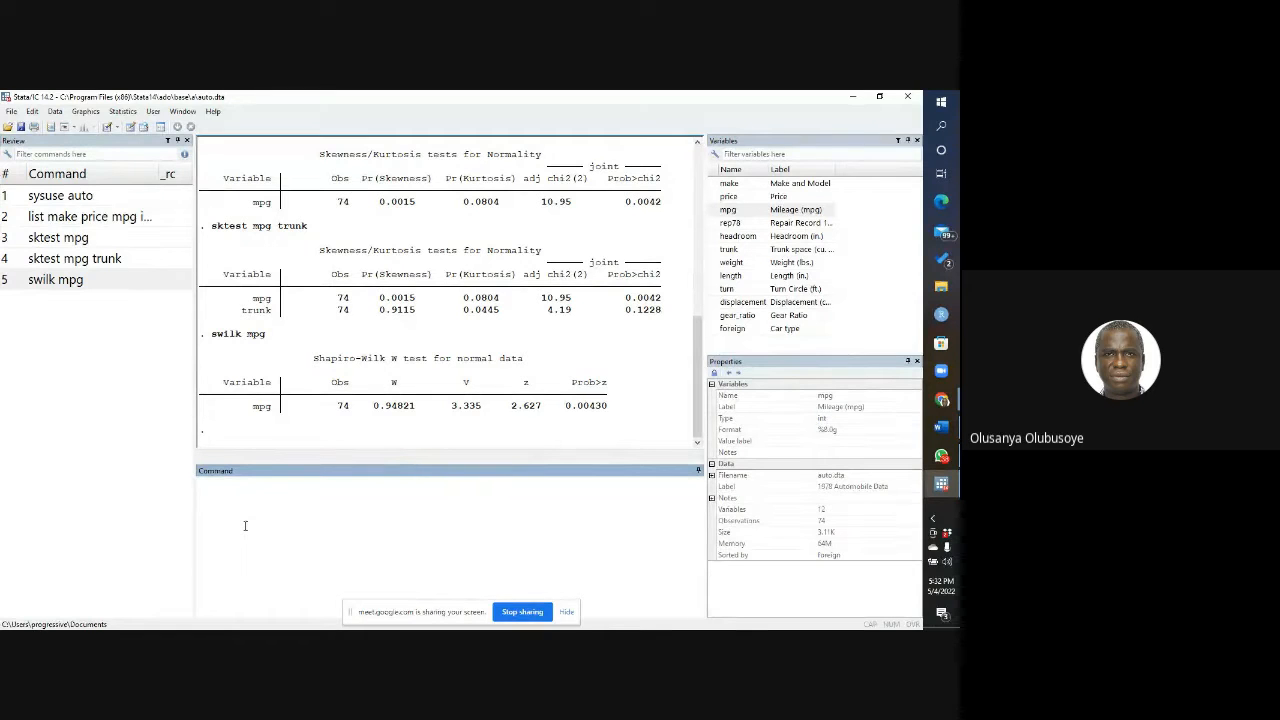
# Step: Set up a Shapiro-Francia normality test on mpg and copy its generated command to the clipboard
pyautogui.click(124, 112)
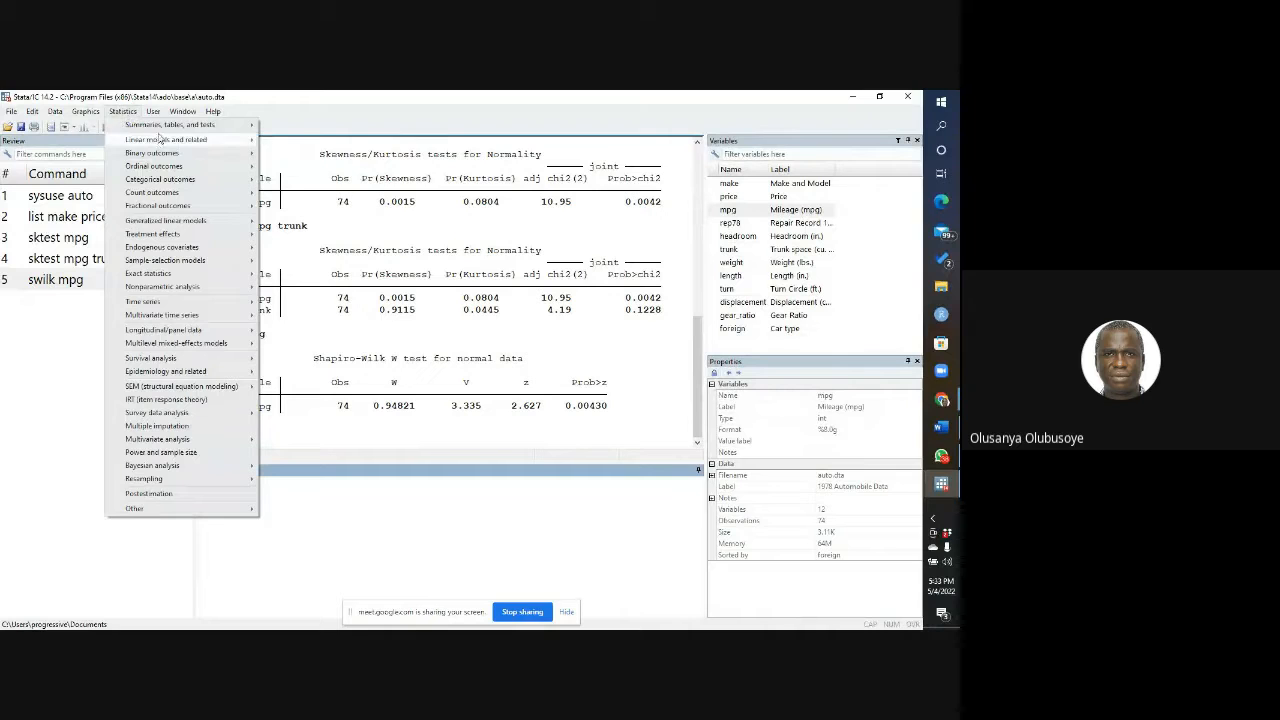
pyautogui.moveTo(166, 128)
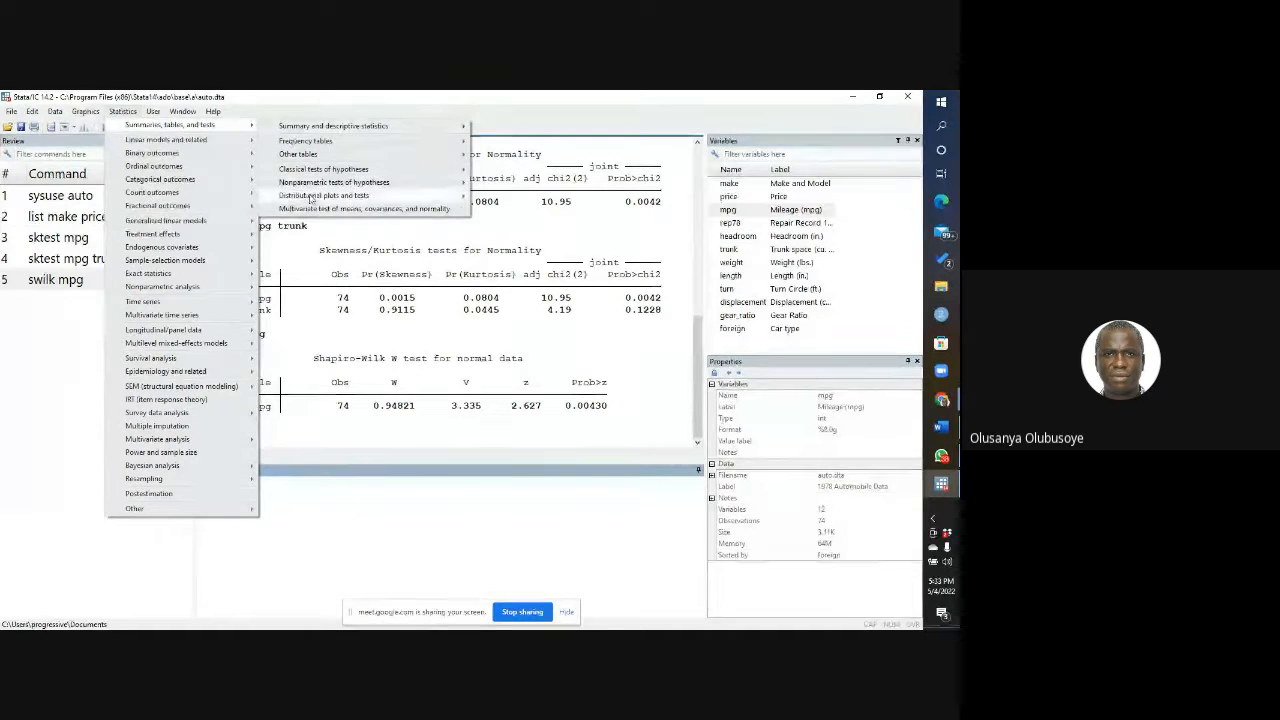
pyautogui.moveTo(325, 196)
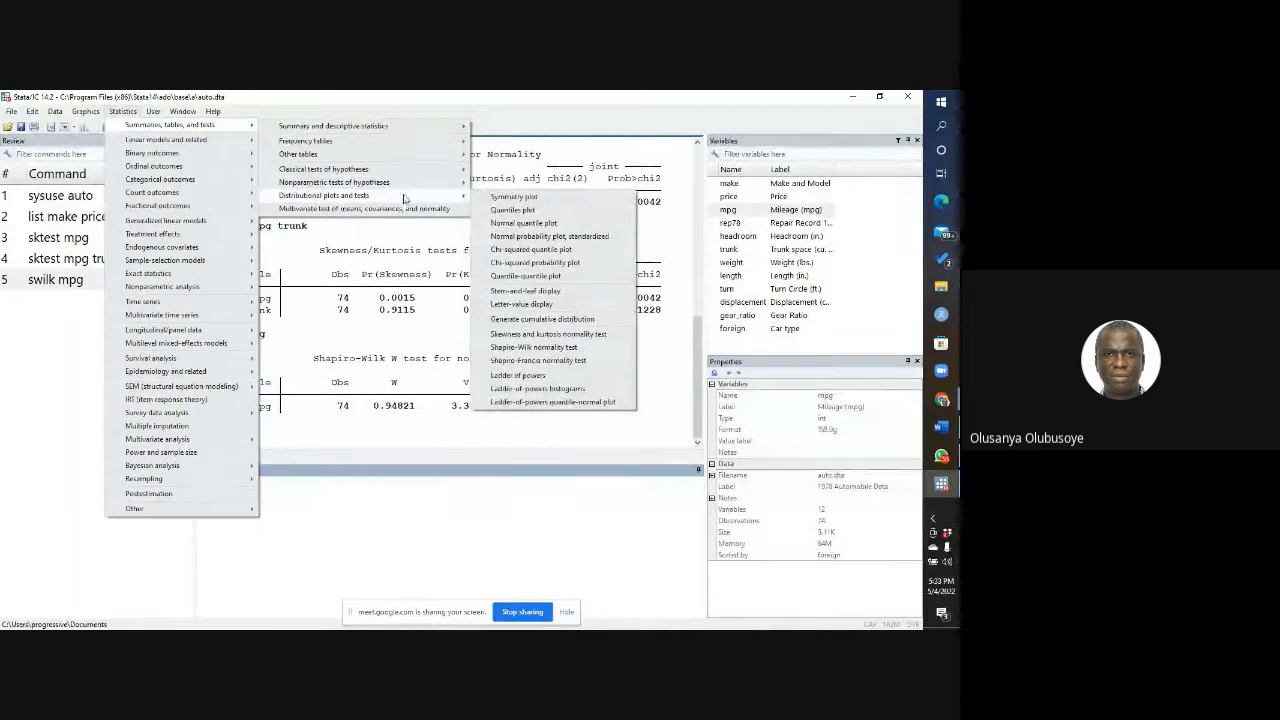
pyautogui.click(544, 362)
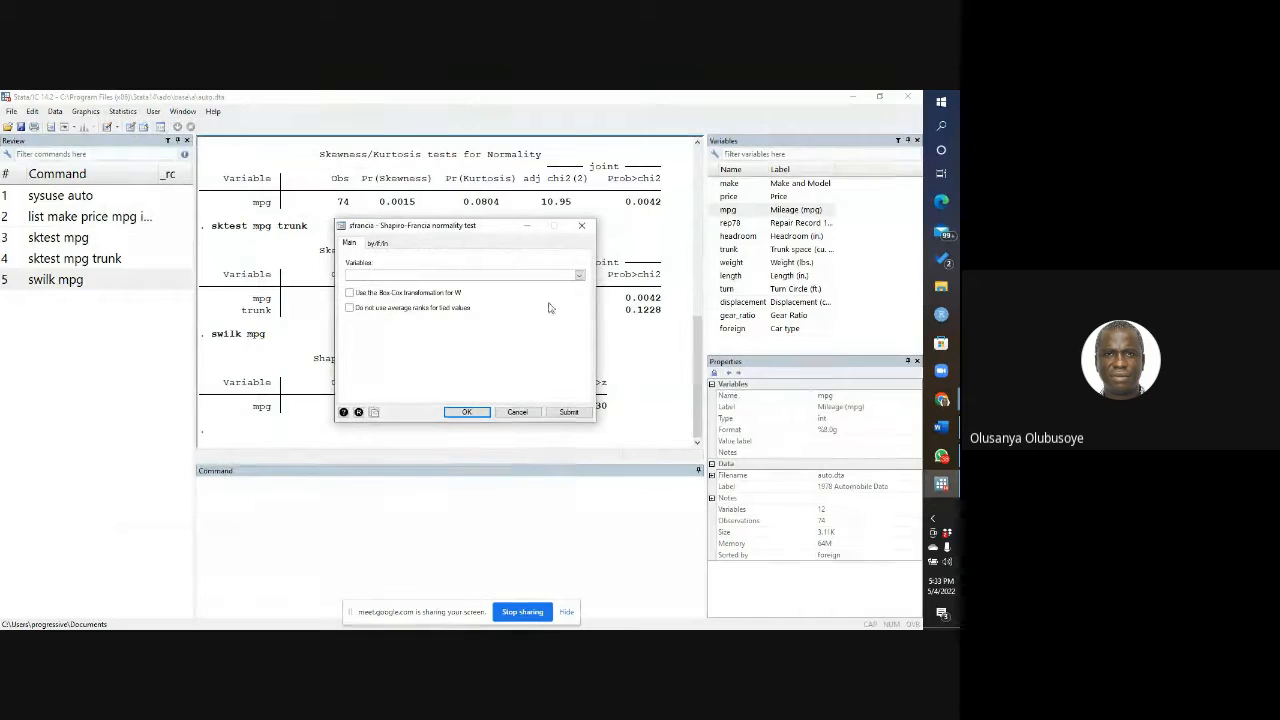
pyautogui.click(580, 276)
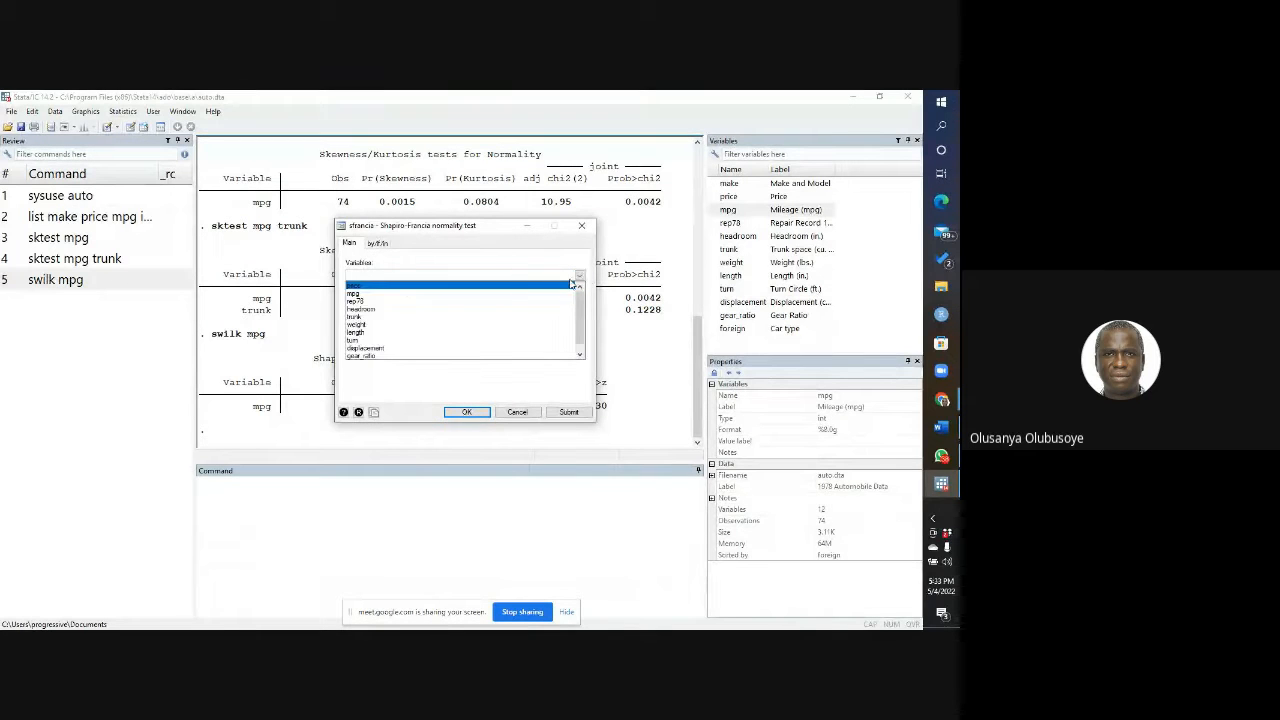
pyautogui.click(353, 293)
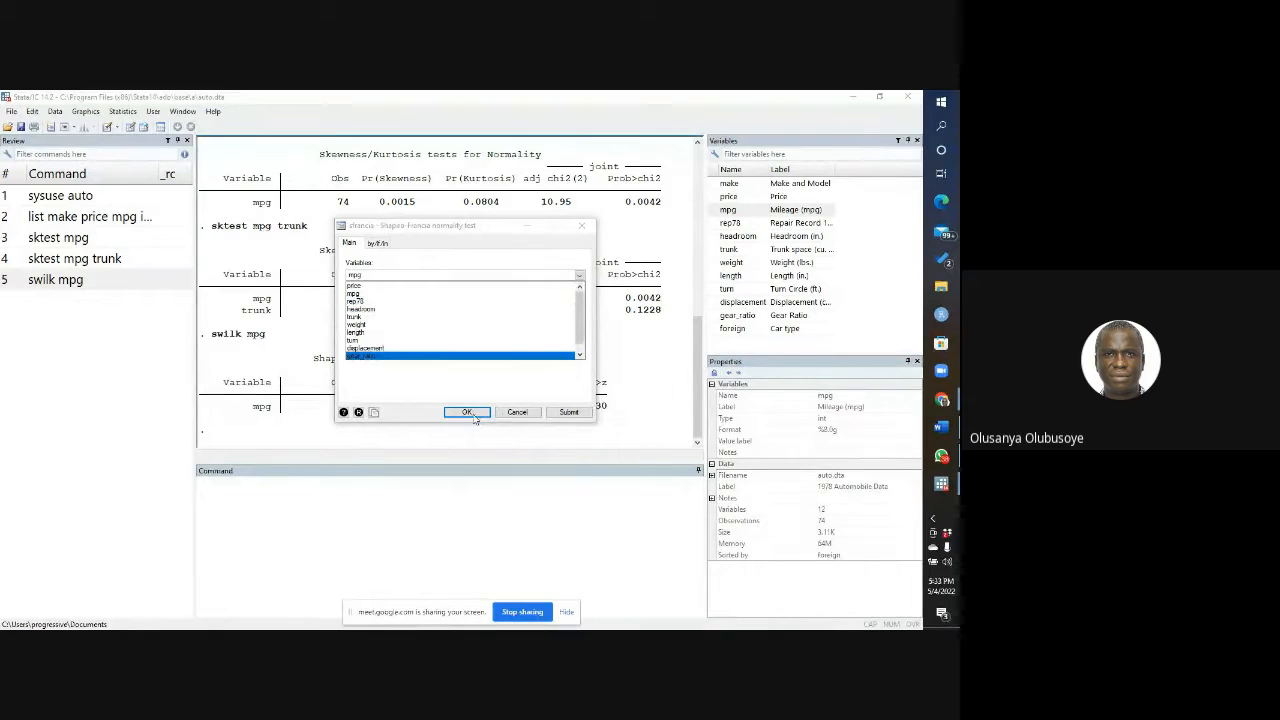
pyautogui.click(374, 414)
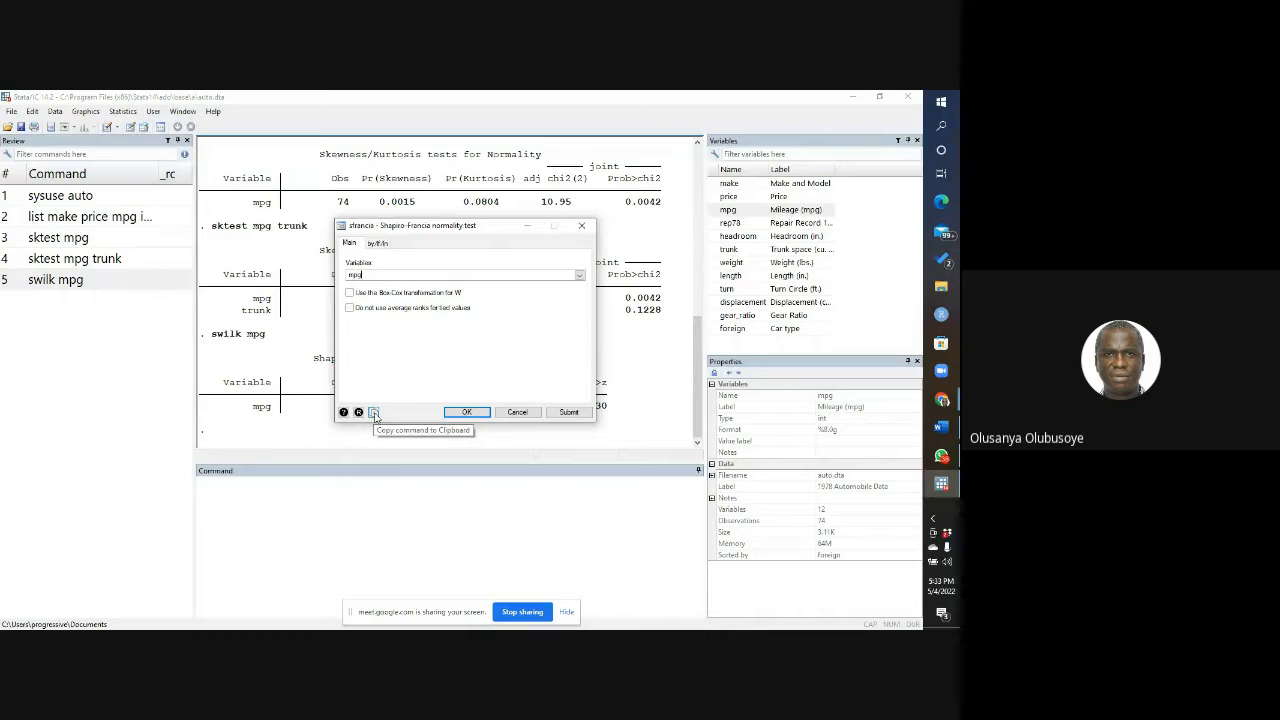
# Step: Run the command "sfrancia mpg" and review its p-value alongside the earlier sktest and swilk output
pyautogui.click(243, 479)
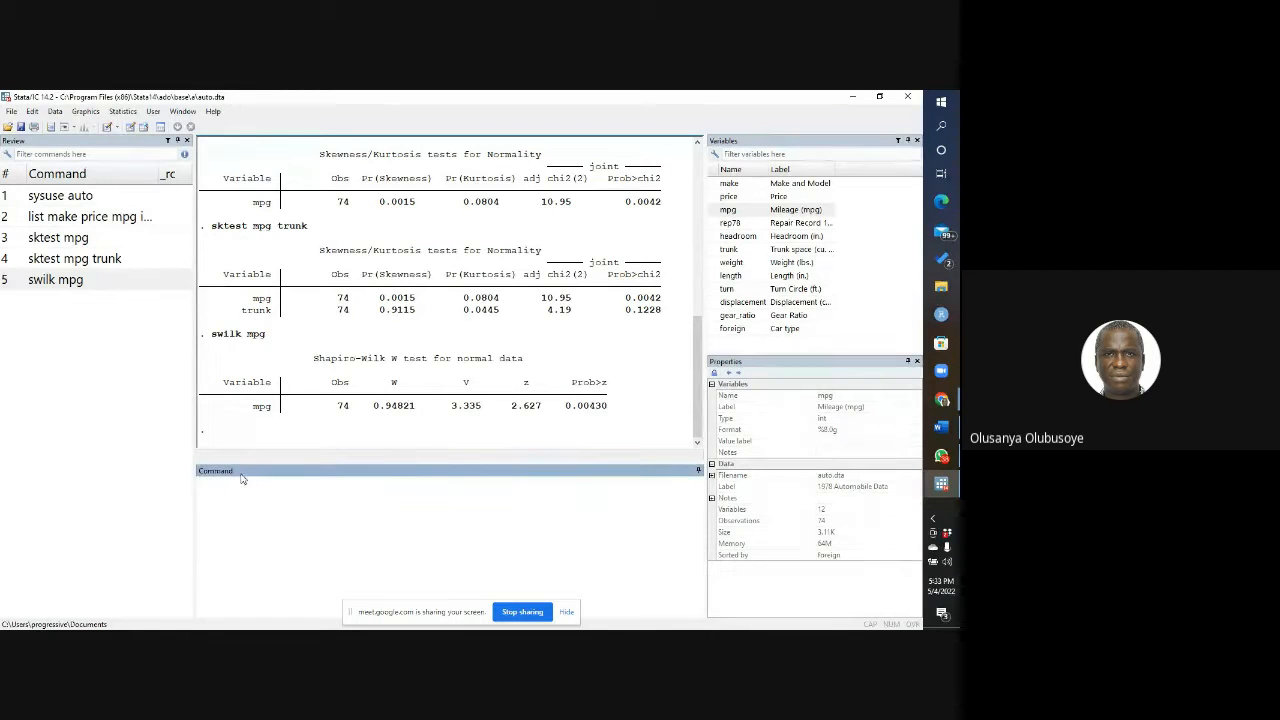
pyautogui.write('sfrancia mpg')
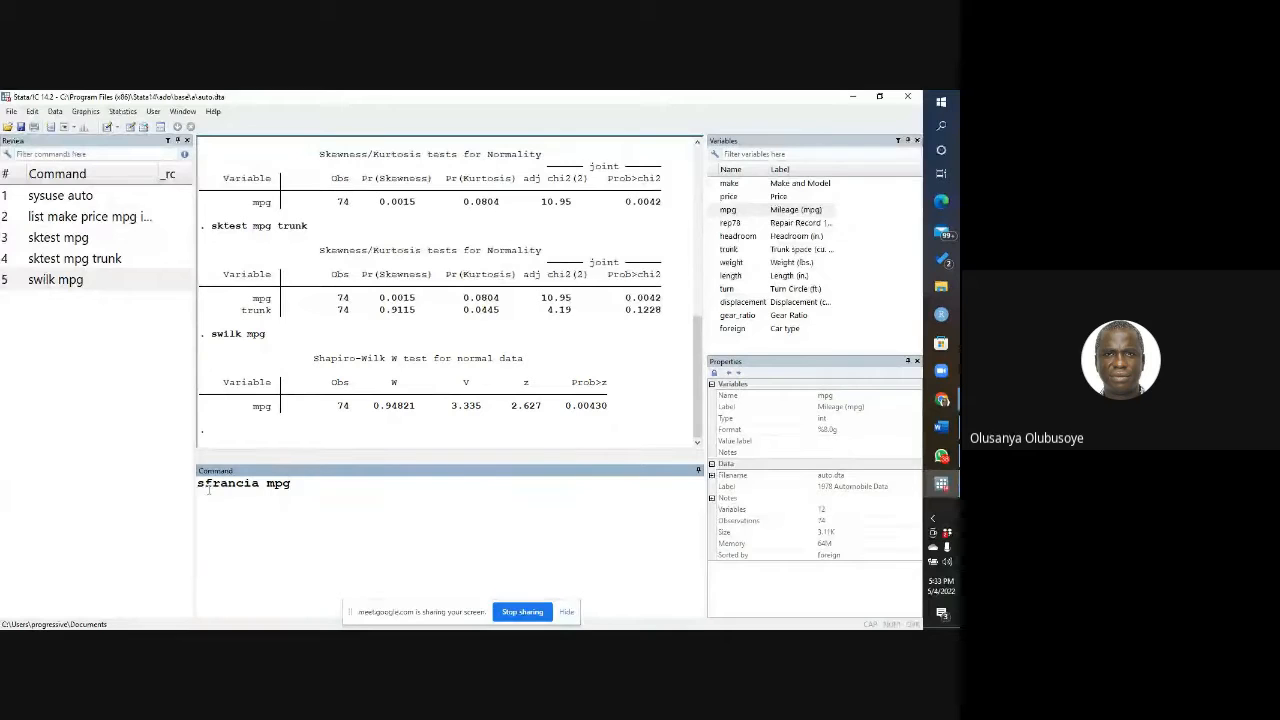
pyautogui.press('Return')
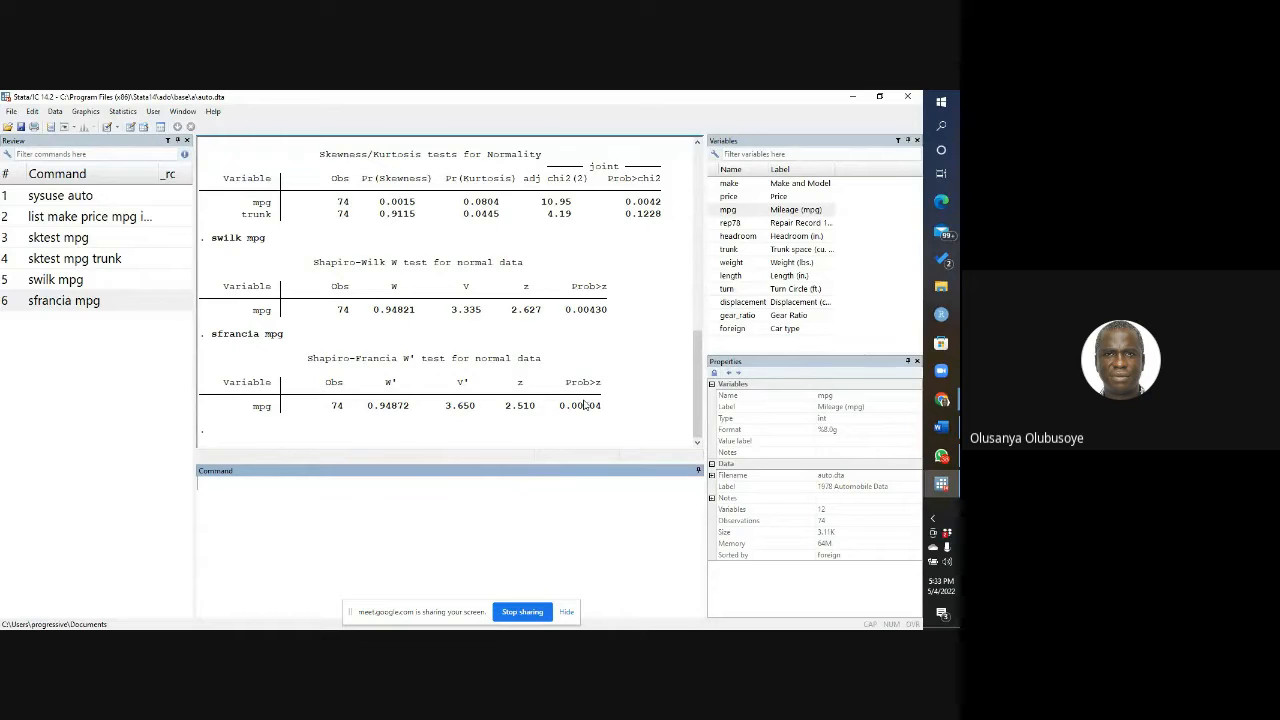
pyautogui.moveTo(700, 373); pyautogui.dragTo(683, 310)
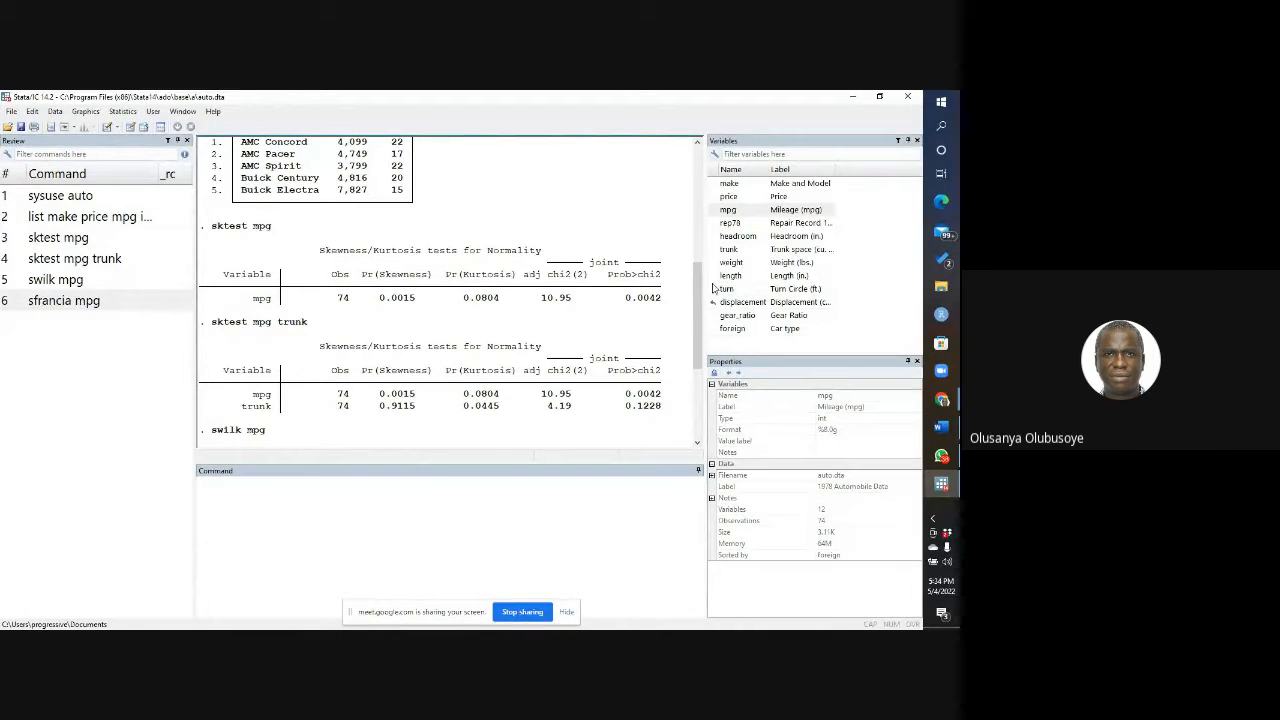
pyautogui.moveTo(699, 300); pyautogui.dragTo(699, 375)
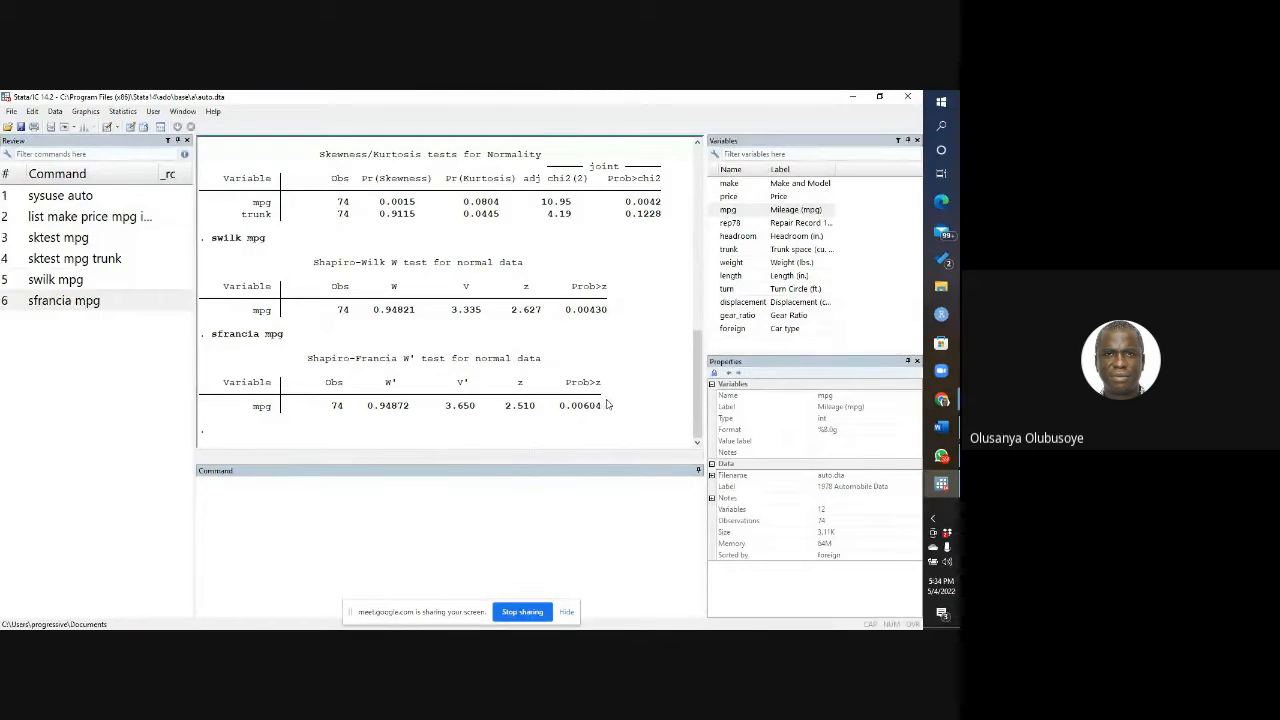
pyautogui.click(224, 491)
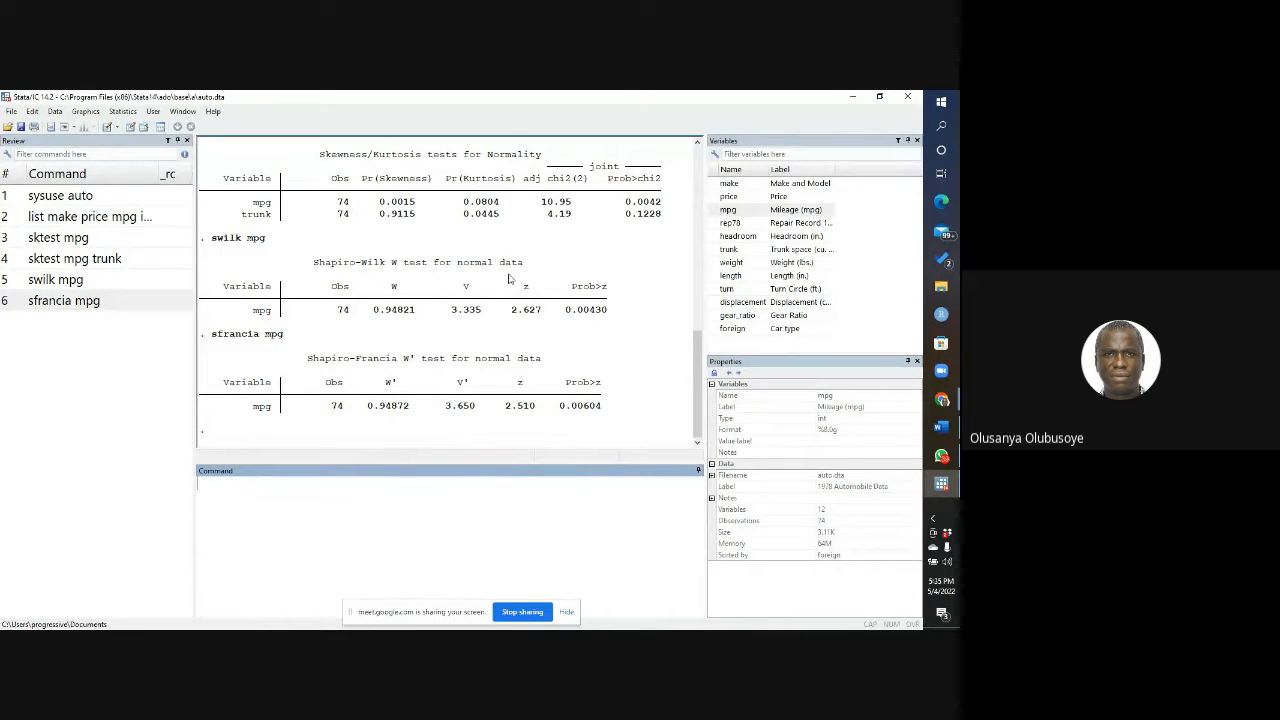
# Step: Switch to the Hypothesis Testing Using Stata slides and go through the normality test slides up to the One-Sample slide under Classical t Tests
pyautogui.click(933, 410)
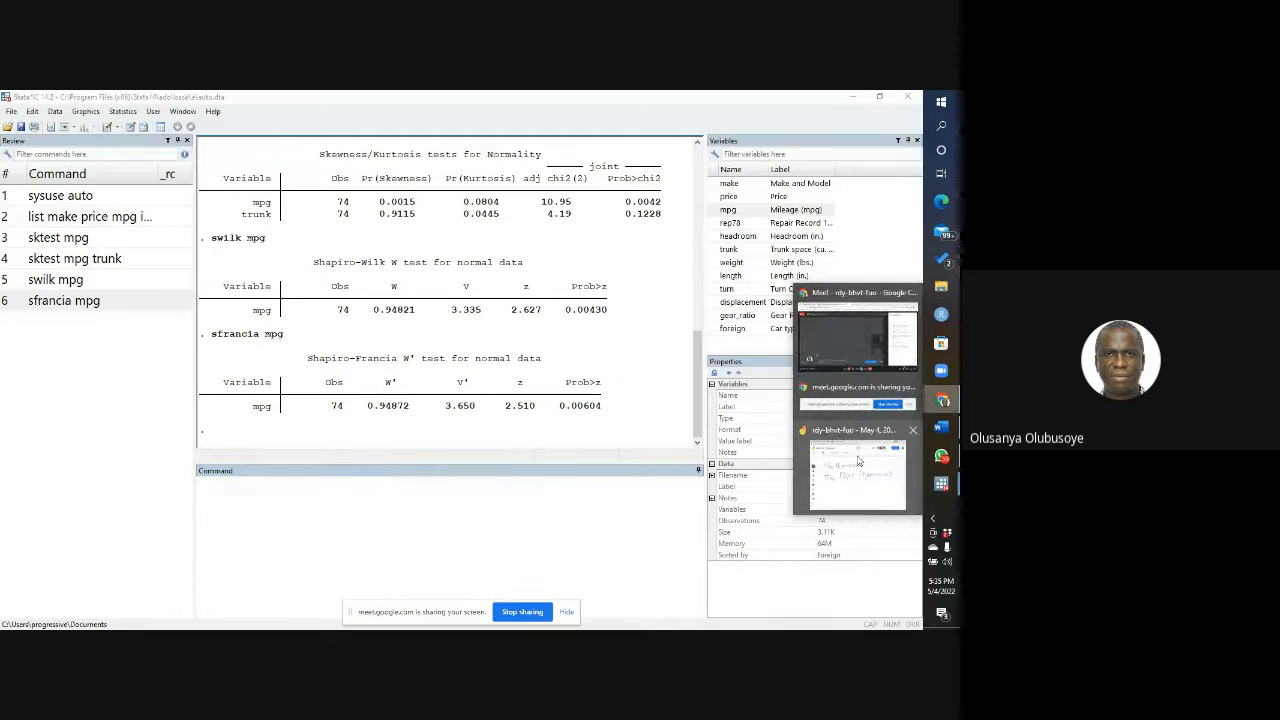
pyautogui.moveTo(875, 440)
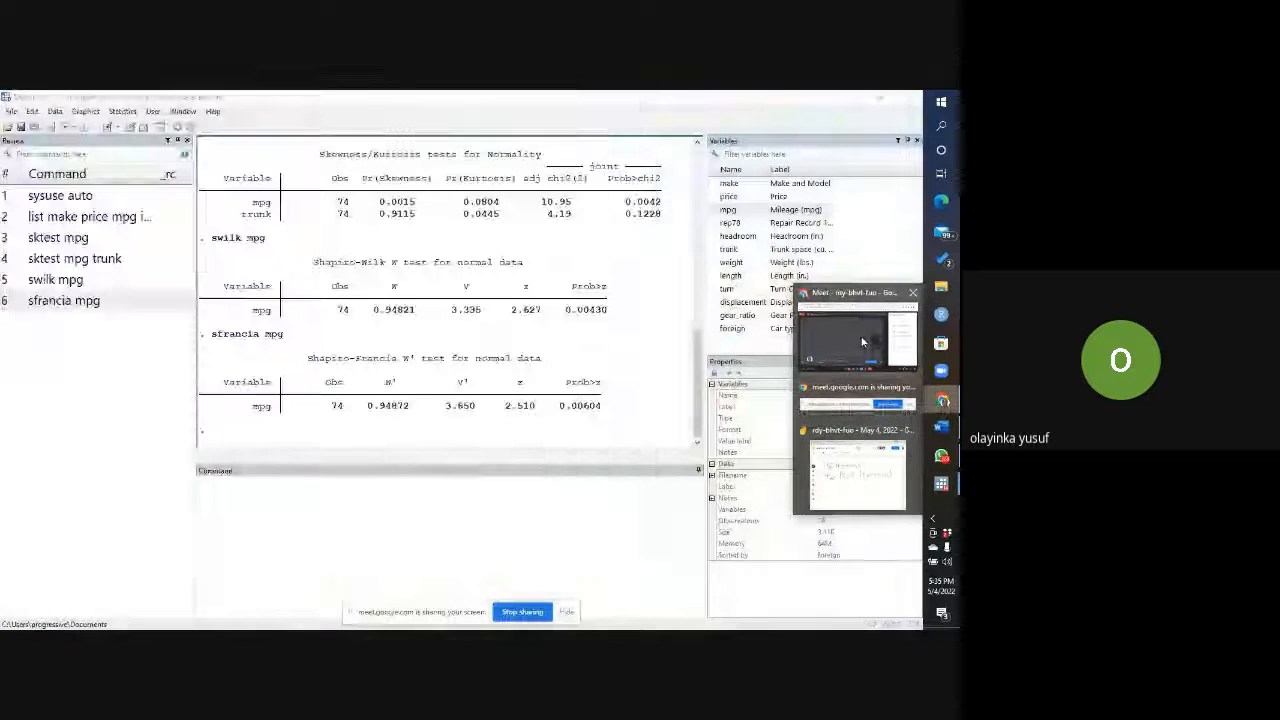
pyautogui.click(857, 335)
pyautogui.click(50, 110)
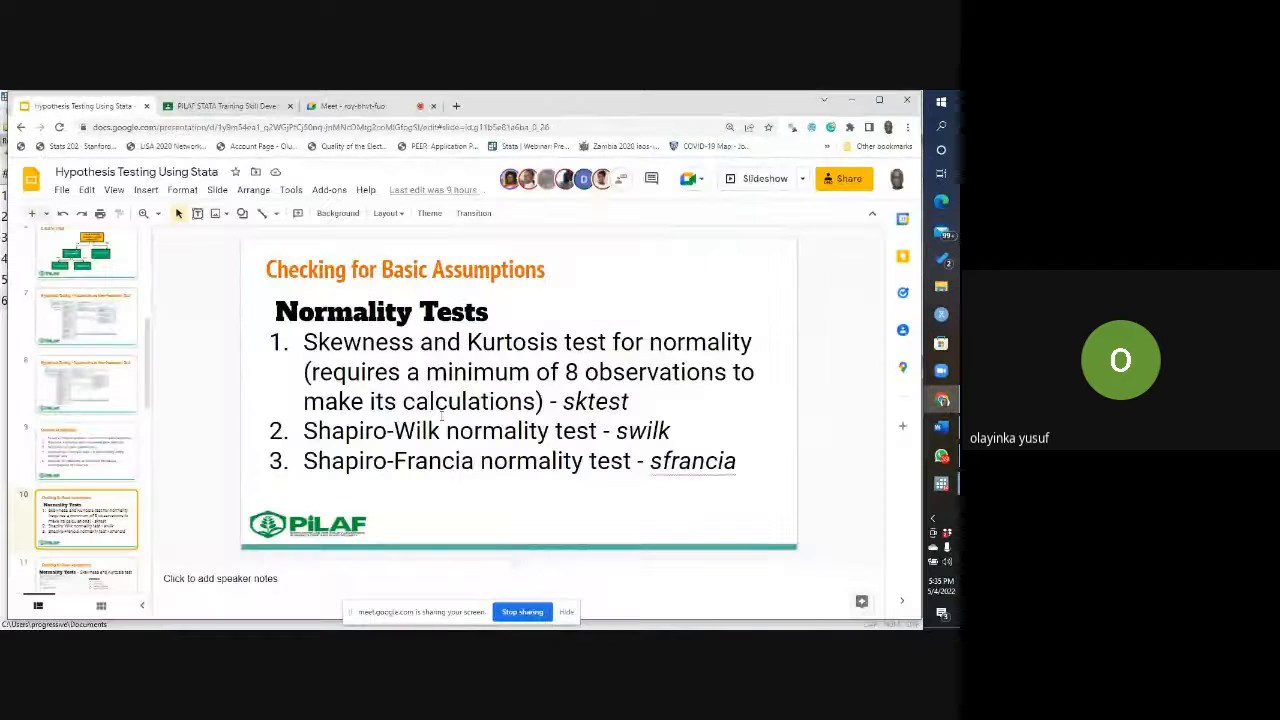
pyautogui.press('Down')
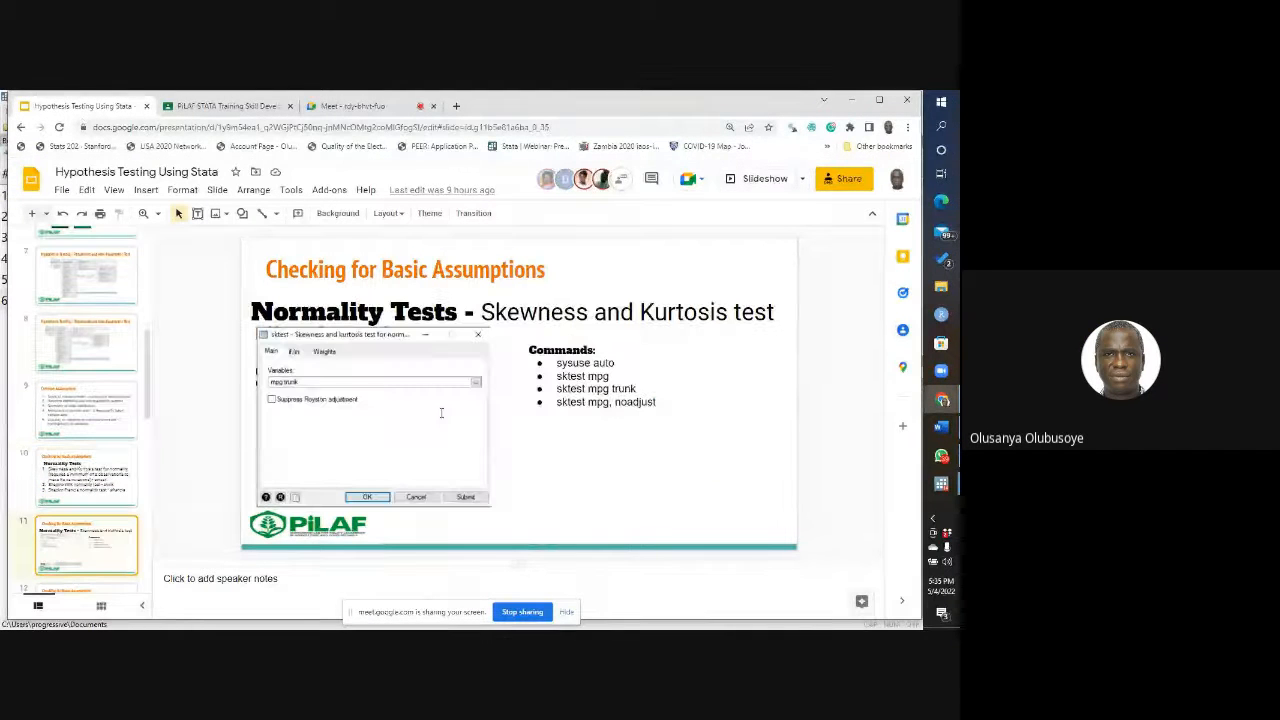
pyautogui.press('Down')
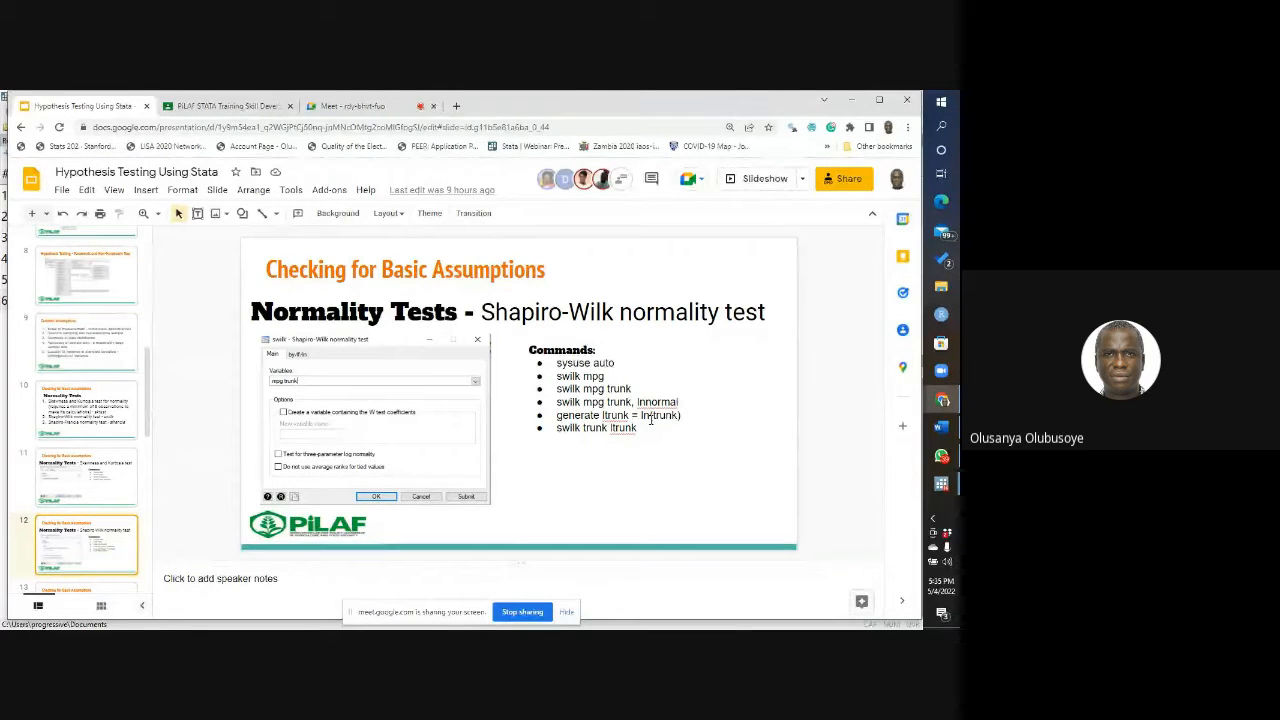
pyautogui.press('Down')
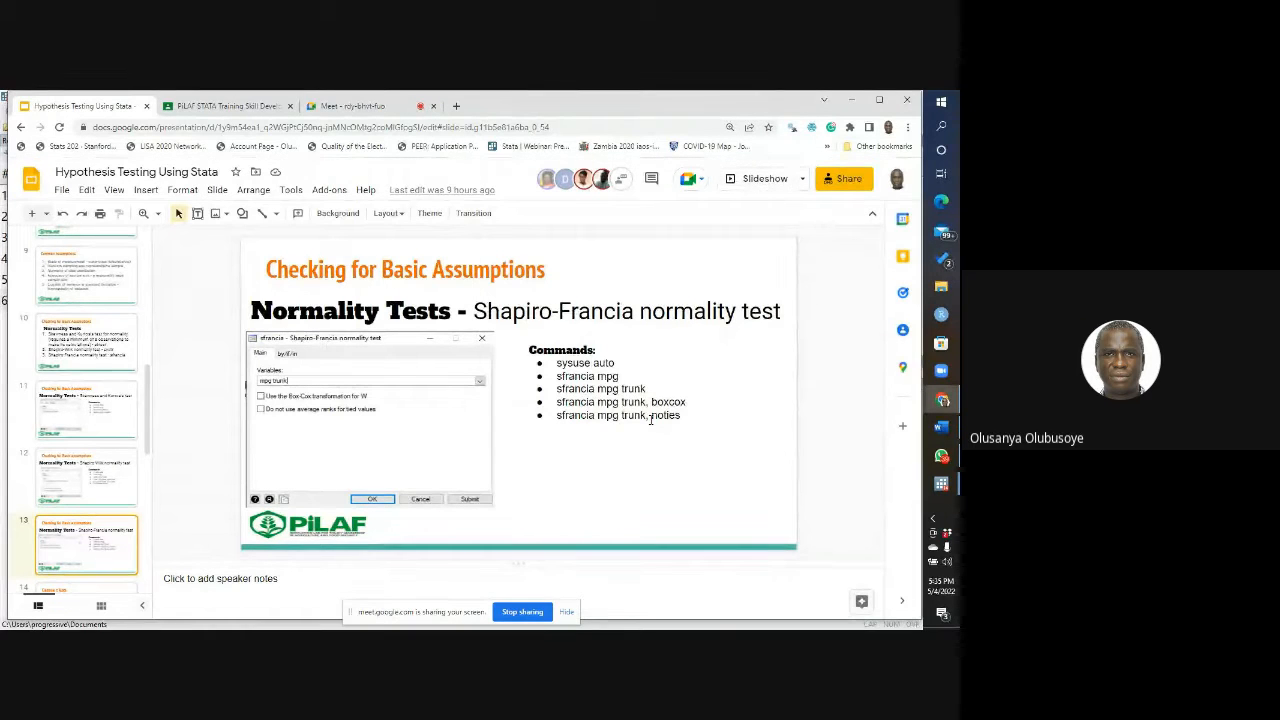
pyautogui.press('Down')
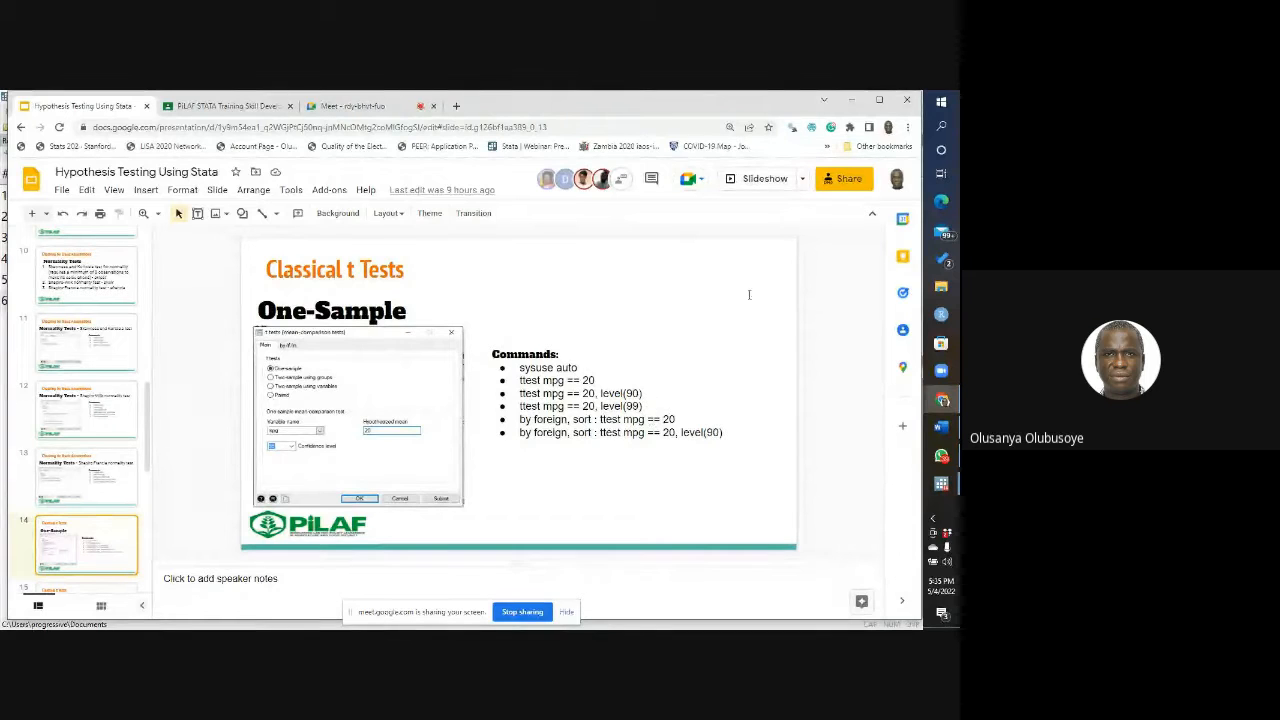
# Step: Return to the main Stata window and close the leftover Shapiro-Wilk and Shapiro-Francia test dialogs
pyautogui.moveTo(935, 399)
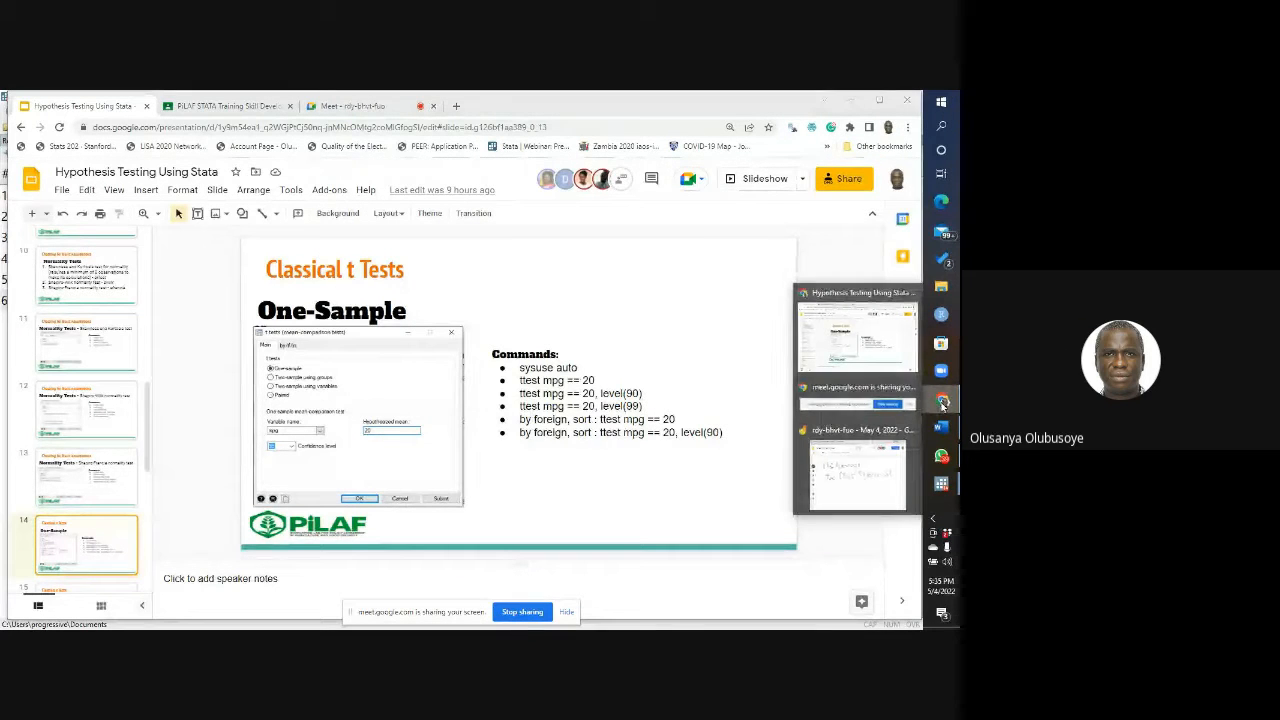
pyautogui.moveTo(941, 484)
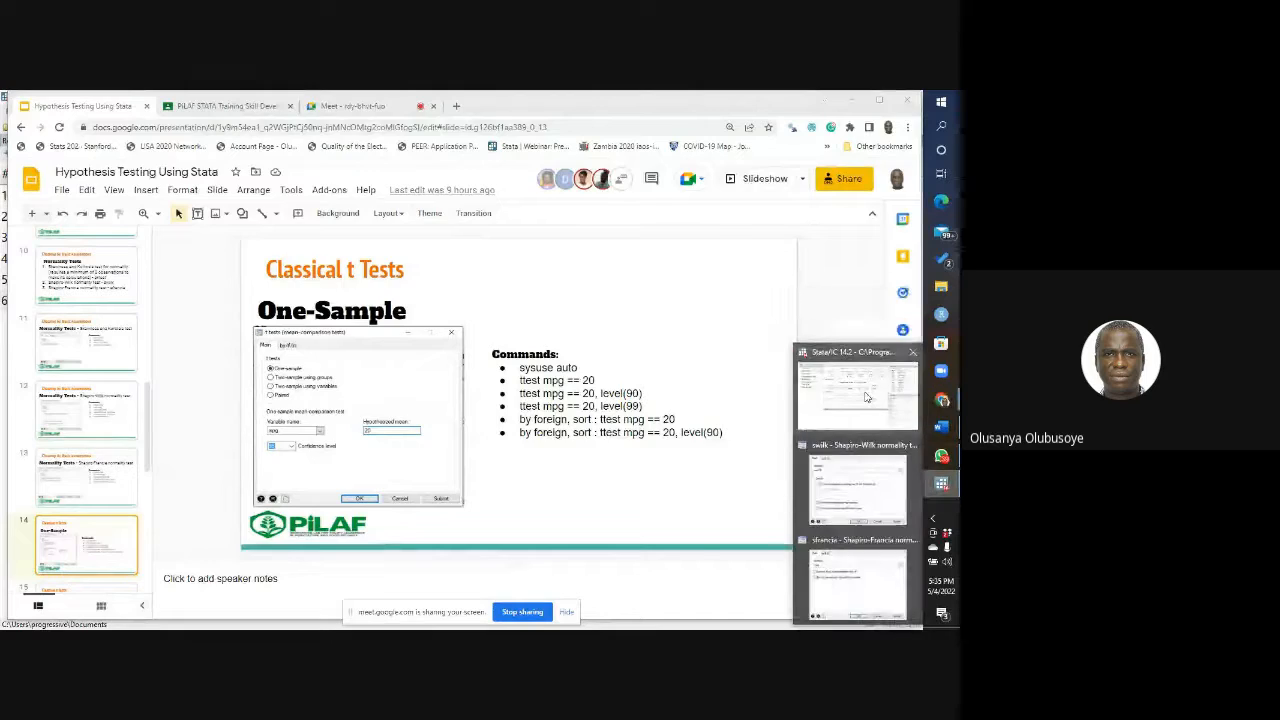
pyautogui.click(866, 397)
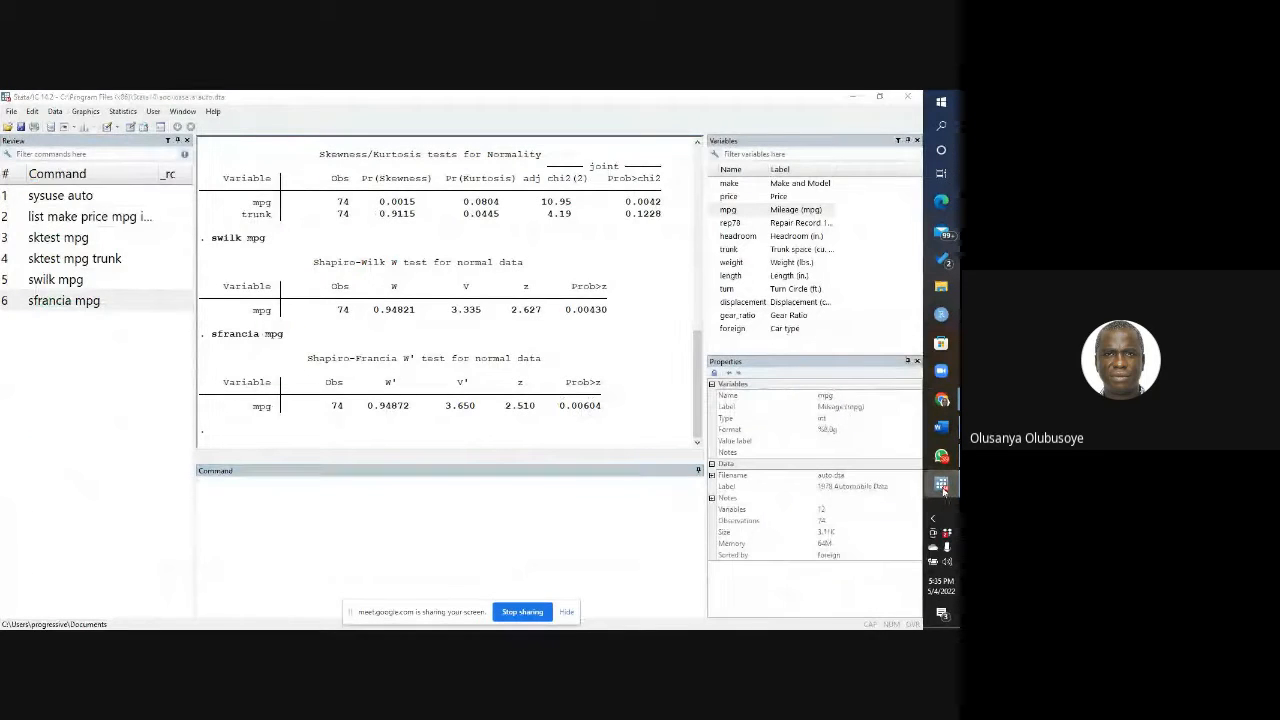
pyautogui.moveTo(941, 484)
pyautogui.click(913, 446)
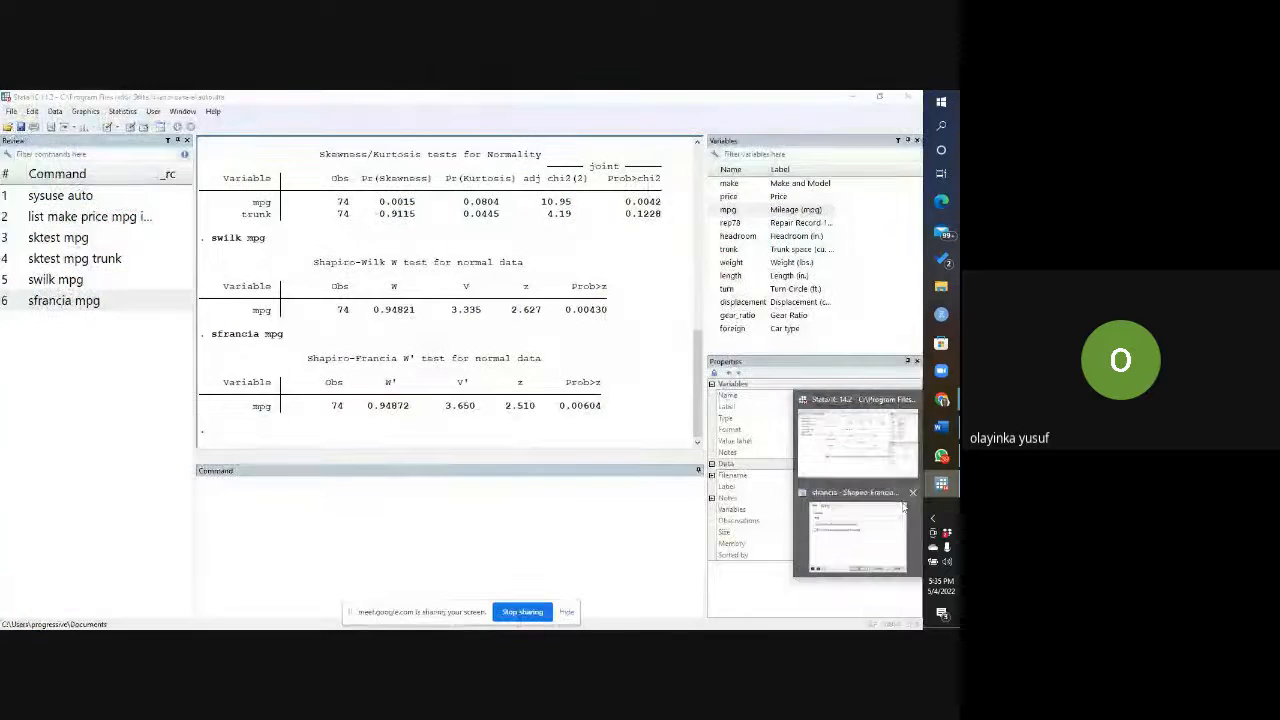
pyautogui.click(910, 495)
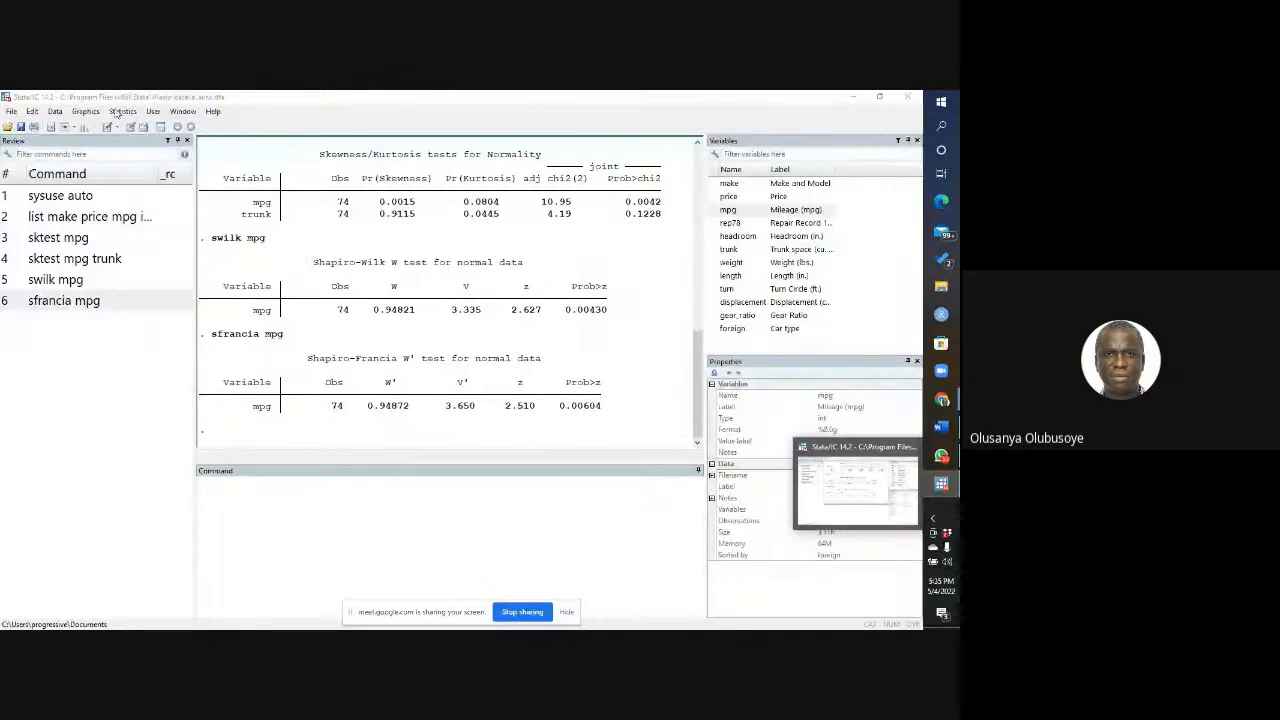
# Step: Set up a one-sample mean-comparison t test on mpg with a hypothesized mean of 0, moving the dialog clear of the command area
pyautogui.click(120, 111)
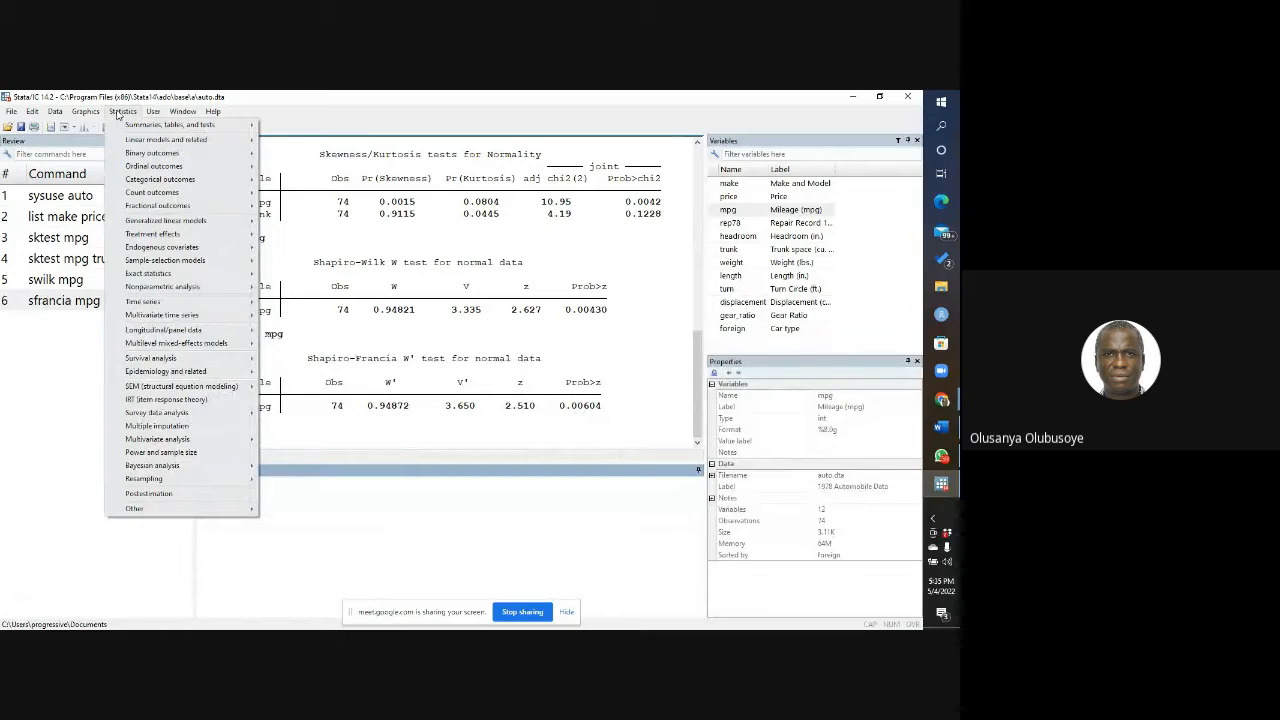
pyautogui.moveTo(130, 126)
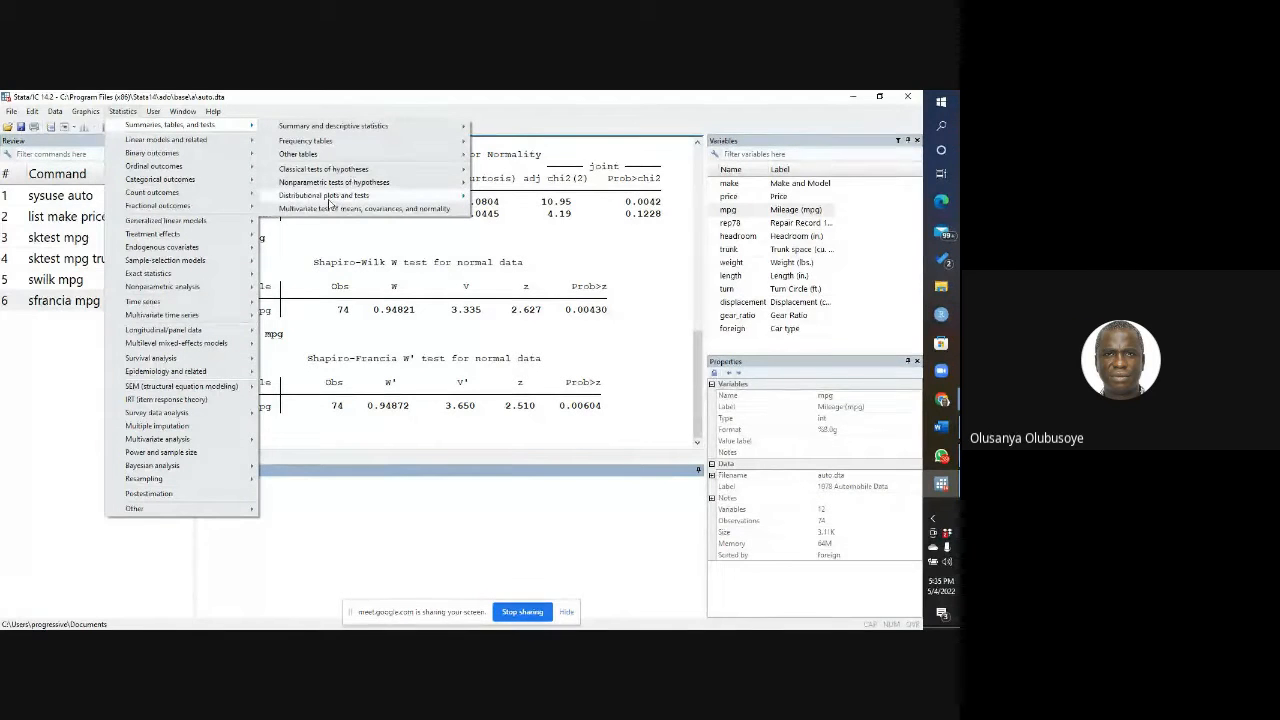
pyautogui.moveTo(343, 172)
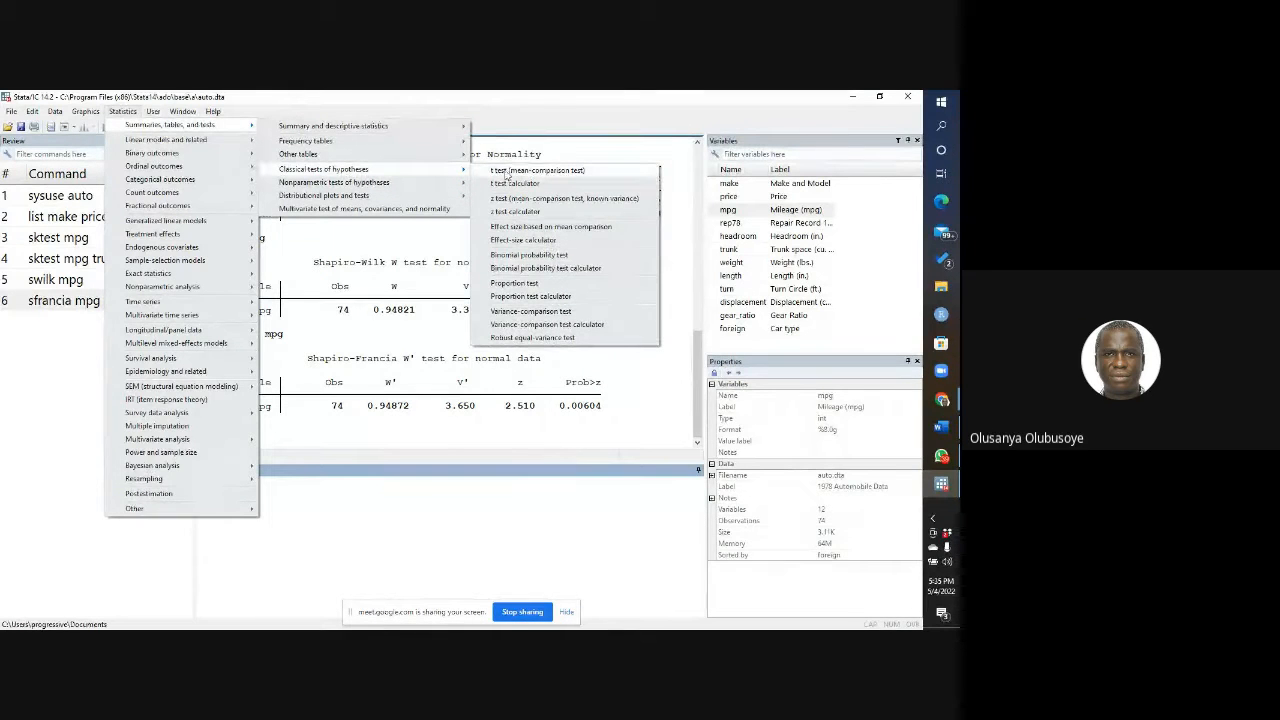
pyautogui.click(516, 172)
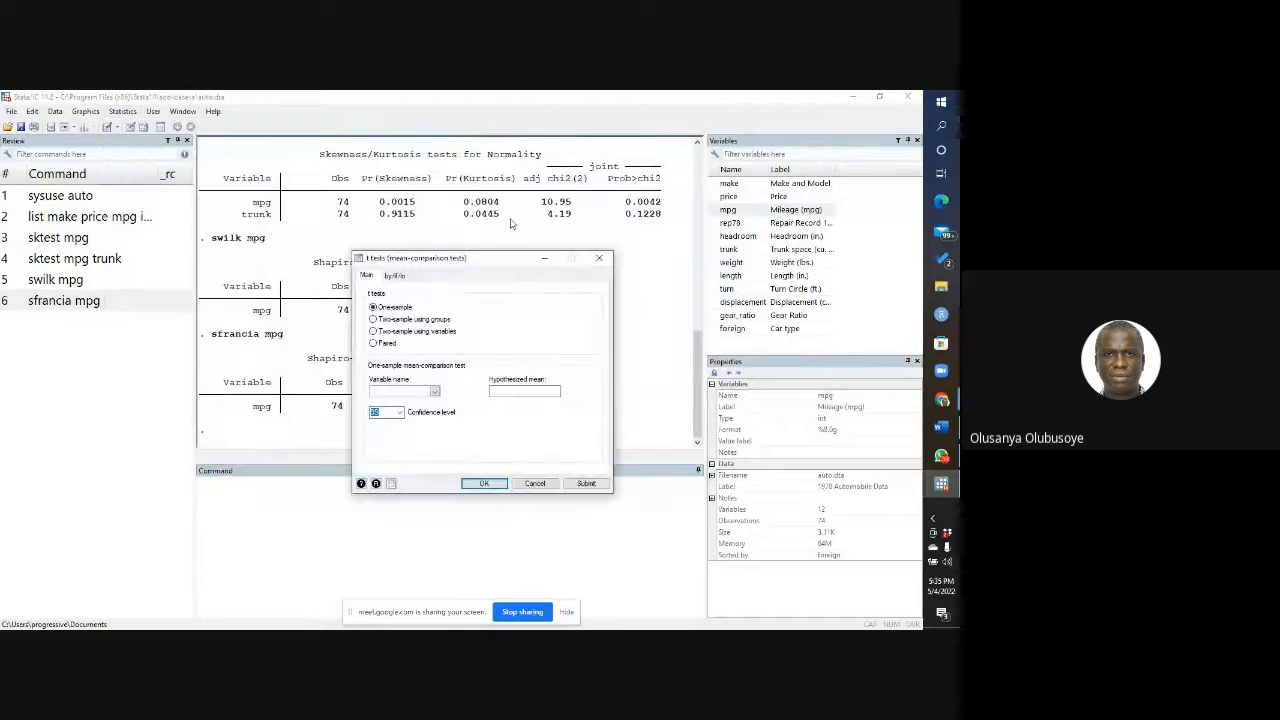
pyautogui.moveTo(472, 259); pyautogui.dragTo(433, 180)
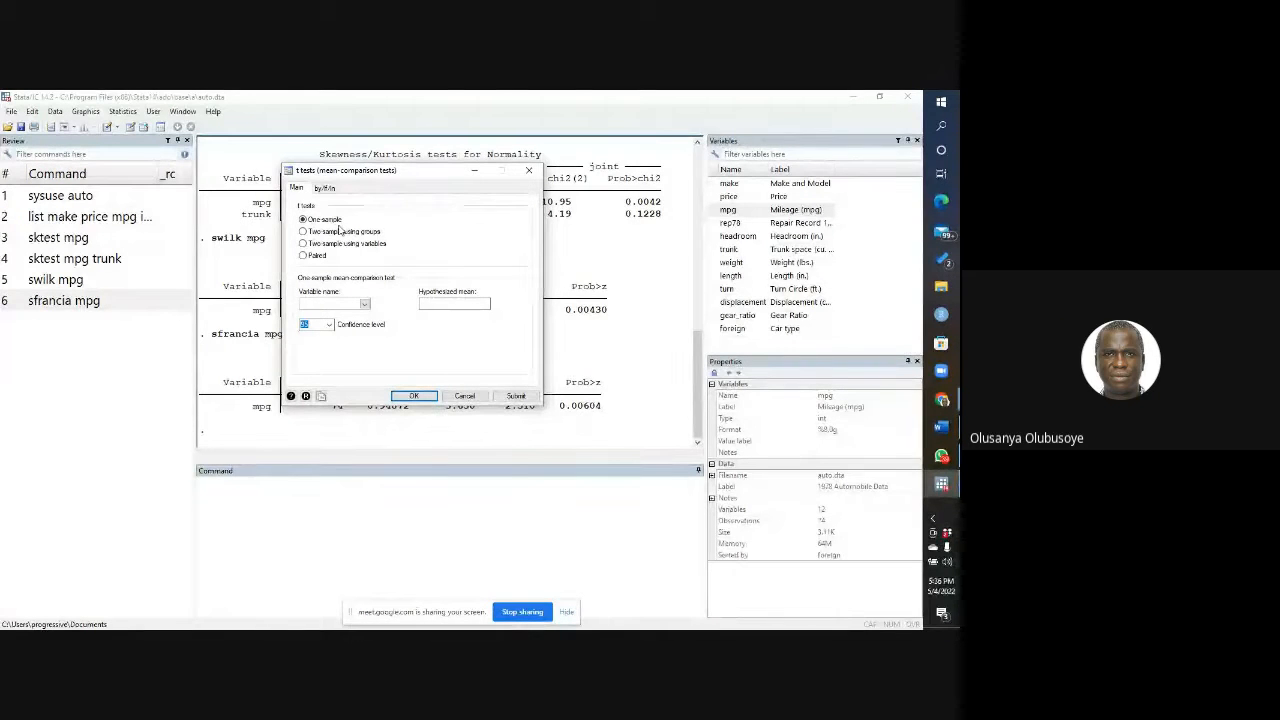
pyautogui.click(365, 305)
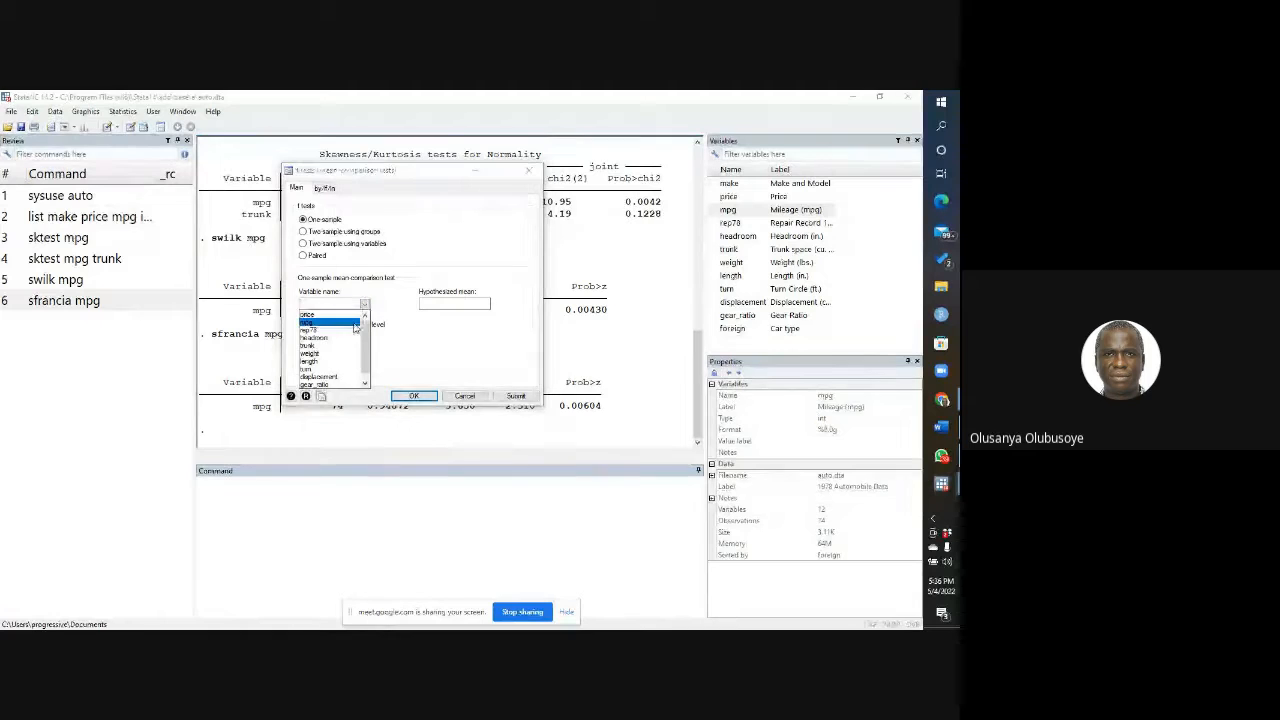
pyautogui.click(348, 322)
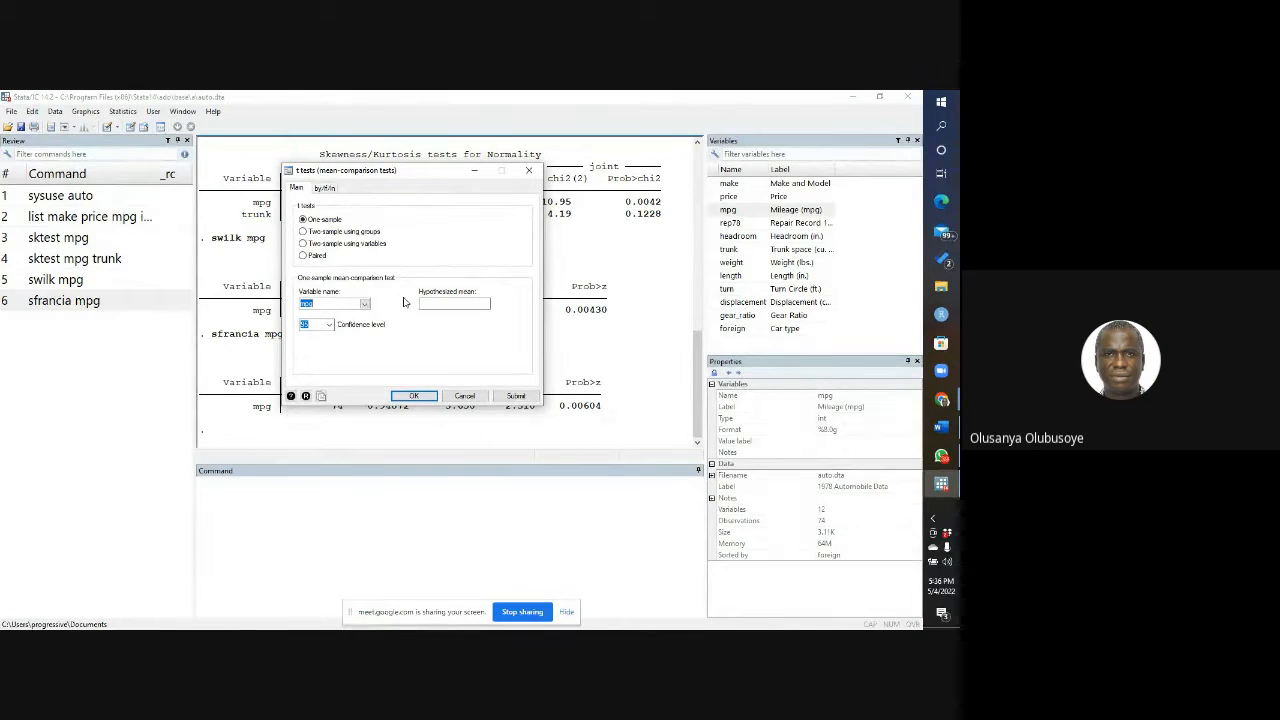
pyautogui.click(432, 301)
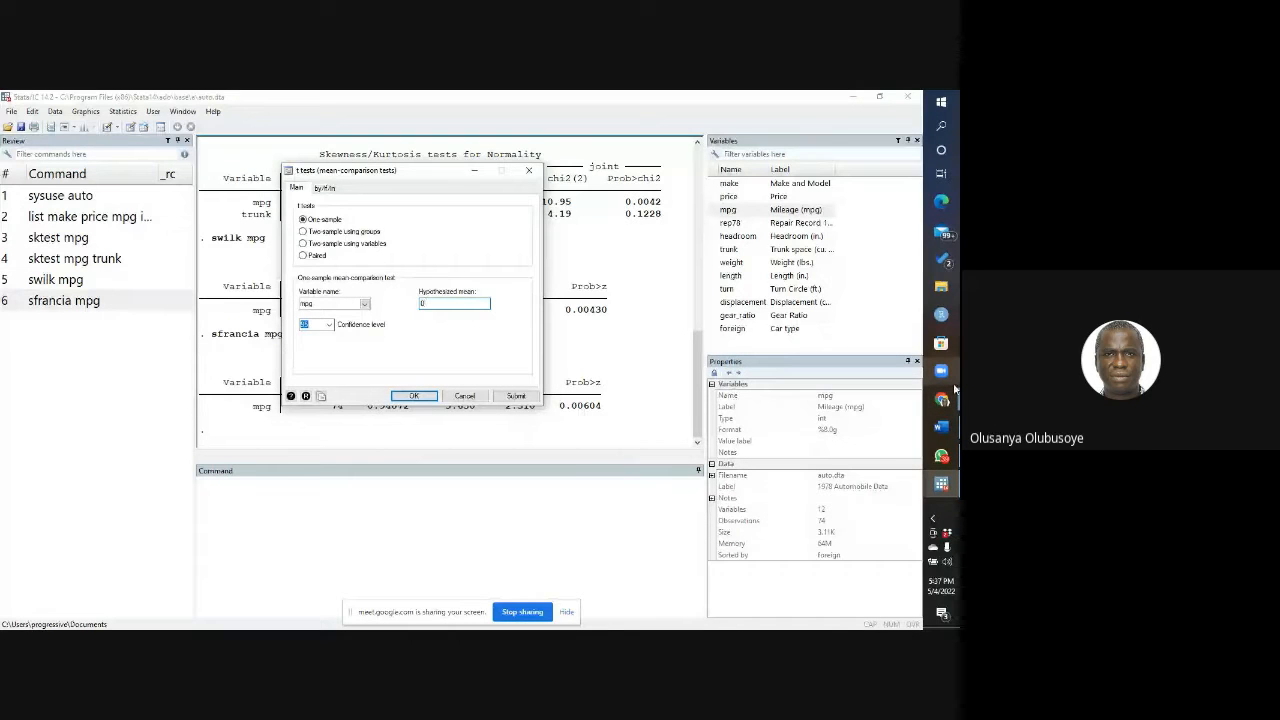
# Step: Switch to the Jamboard whiteboard and handwrite "Ho mean = 0", "HA mean ≠ 0" and the note "Not Sig" below the normality hypotheses
pyautogui.moveTo(935, 432)
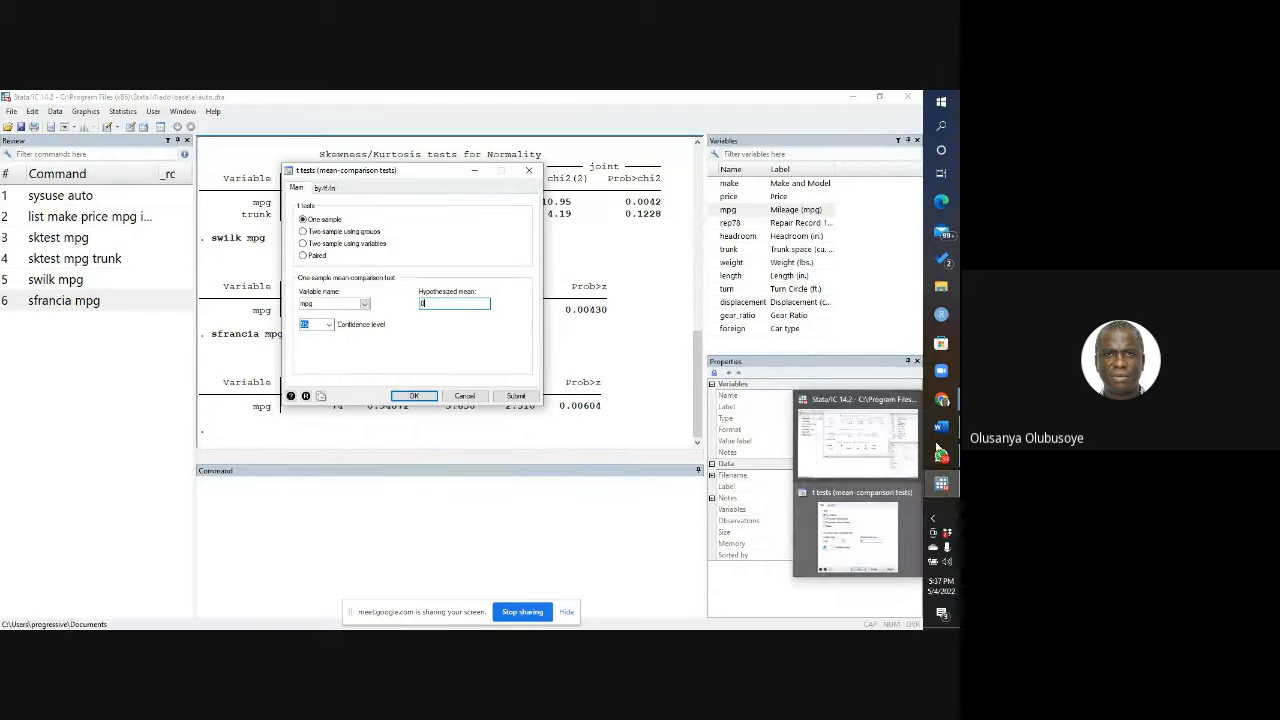
pyautogui.moveTo(941, 399)
pyautogui.click(845, 474)
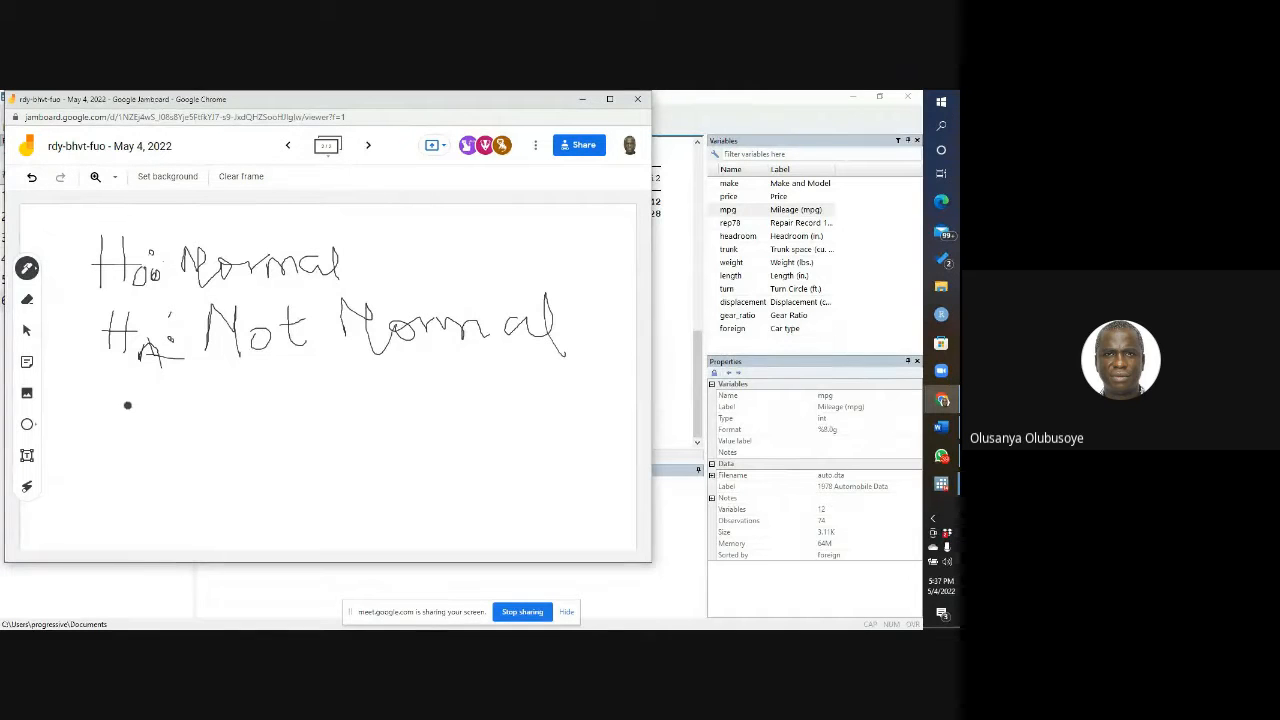
pyautogui.moveTo(114, 394)
pyautogui.mouseDown()
pyautogui.moveTo(117, 427)
pyautogui.moveTo(151, 414)
pyautogui.mouseUp()
pyautogui.moveTo(185, 416)
pyautogui.mouseDown()
pyautogui.moveTo(184, 400)
pyautogui.moveTo(218, 398)
pyautogui.moveTo(252, 418)
pyautogui.moveTo(287, 400)
pyautogui.moveTo(341, 414)
pyautogui.moveTo(384, 397)
pyautogui.moveTo(390, 410)
pyautogui.moveTo(463, 409)
pyautogui.moveTo(426, 386)
pyautogui.mouseUp()
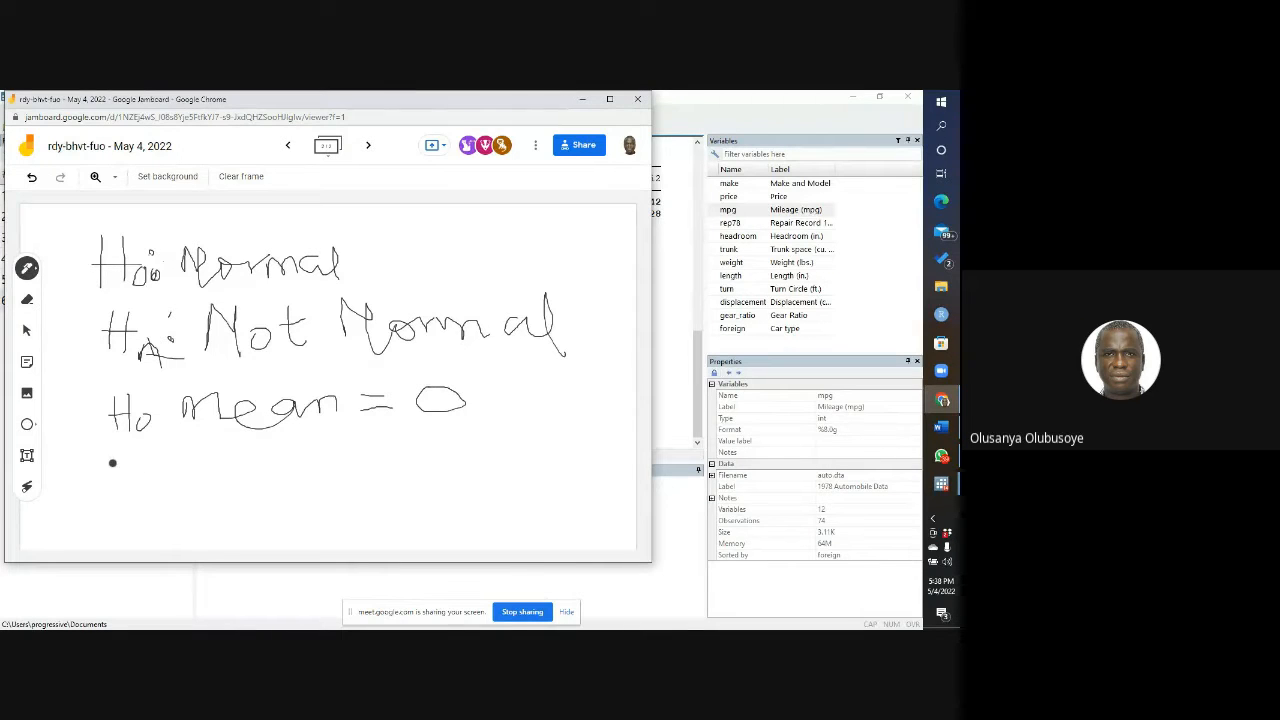
pyautogui.moveTo(114, 447)
pyautogui.mouseDown()
pyautogui.moveTo(117, 484)
pyautogui.moveTo(140, 466)
pyautogui.moveTo(164, 483)
pyautogui.moveTo(224, 458)
pyautogui.moveTo(301, 455)
pyautogui.moveTo(330, 470)
pyautogui.moveTo(462, 456)
pyautogui.moveTo(442, 478)
pyautogui.mouseUp()
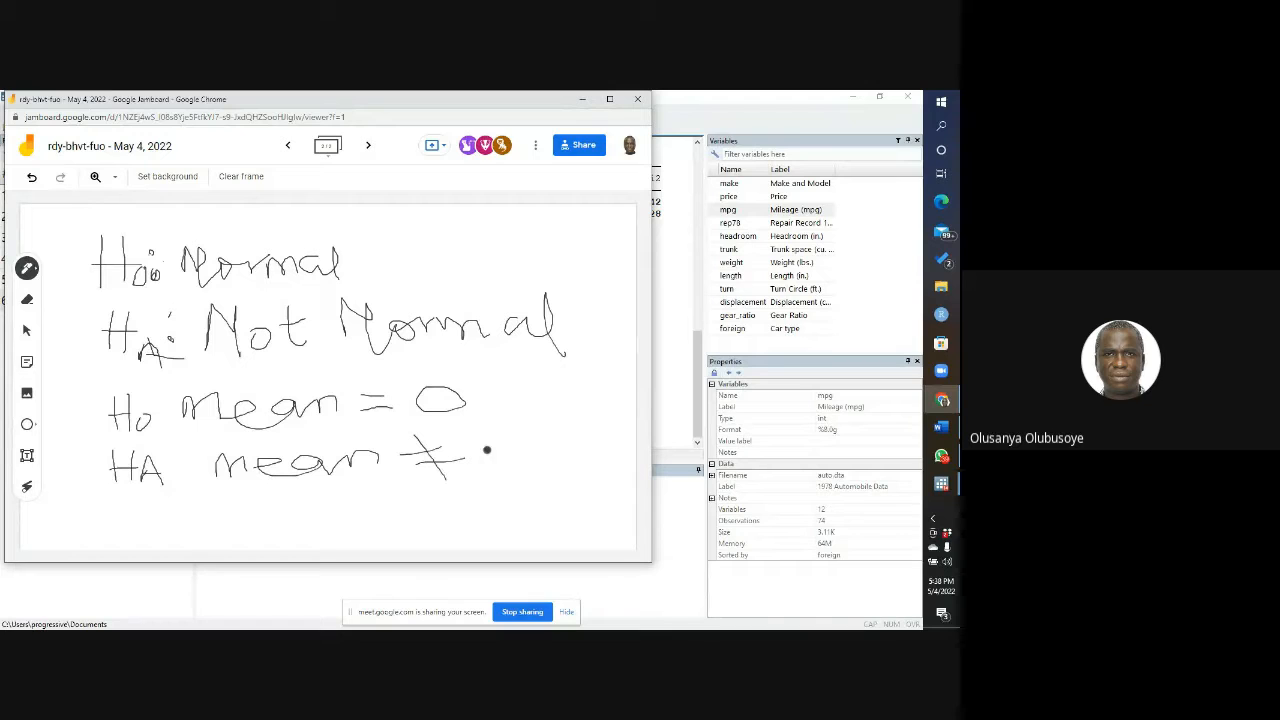
pyautogui.moveTo(488, 432)
pyautogui.mouseDown()
pyautogui.moveTo(516, 450)
pyautogui.moveTo(492, 428)
pyautogui.mouseUp()
pyautogui.moveTo(531, 378)
pyautogui.mouseDown()
pyautogui.moveTo(554, 398)
pyautogui.moveTo(566, 384)
pyautogui.moveTo(578, 406)
pyautogui.moveTo(592, 378)
pyautogui.mouseUp()
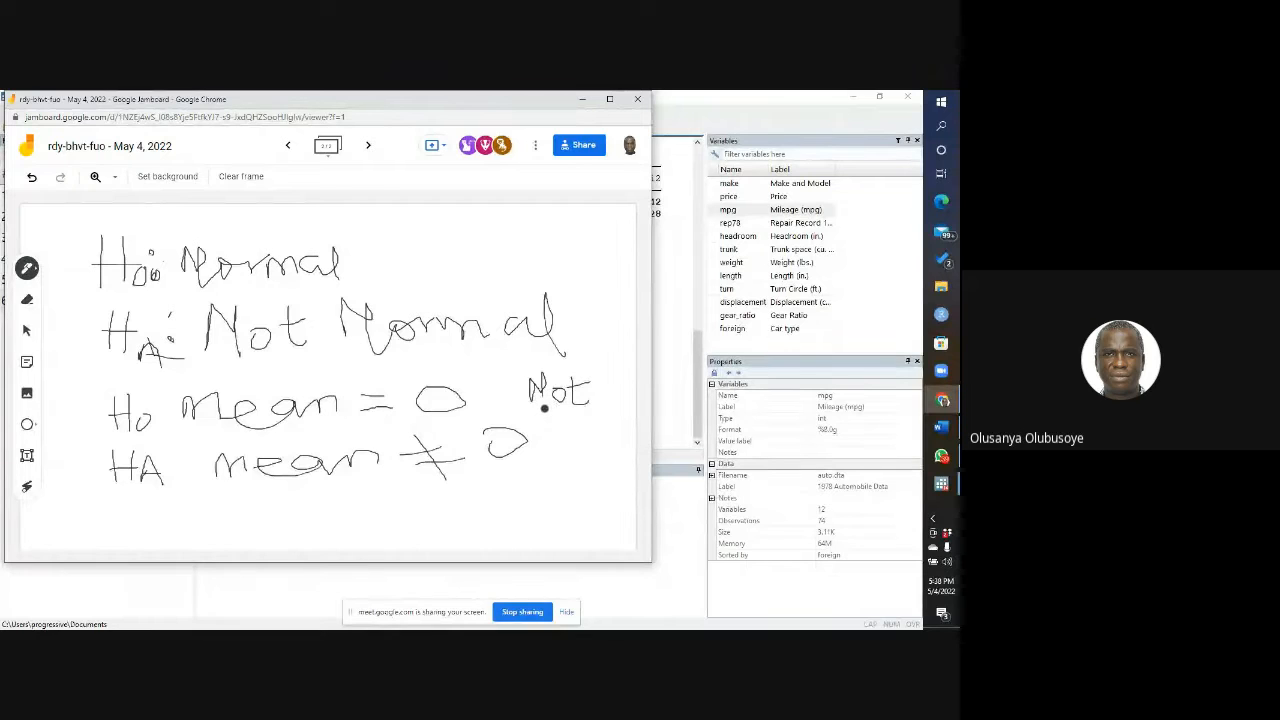
pyautogui.moveTo(548, 409)
pyautogui.mouseDown()
pyautogui.moveTo(535, 421)
pyautogui.moveTo(572, 432)
pyautogui.mouseUp()
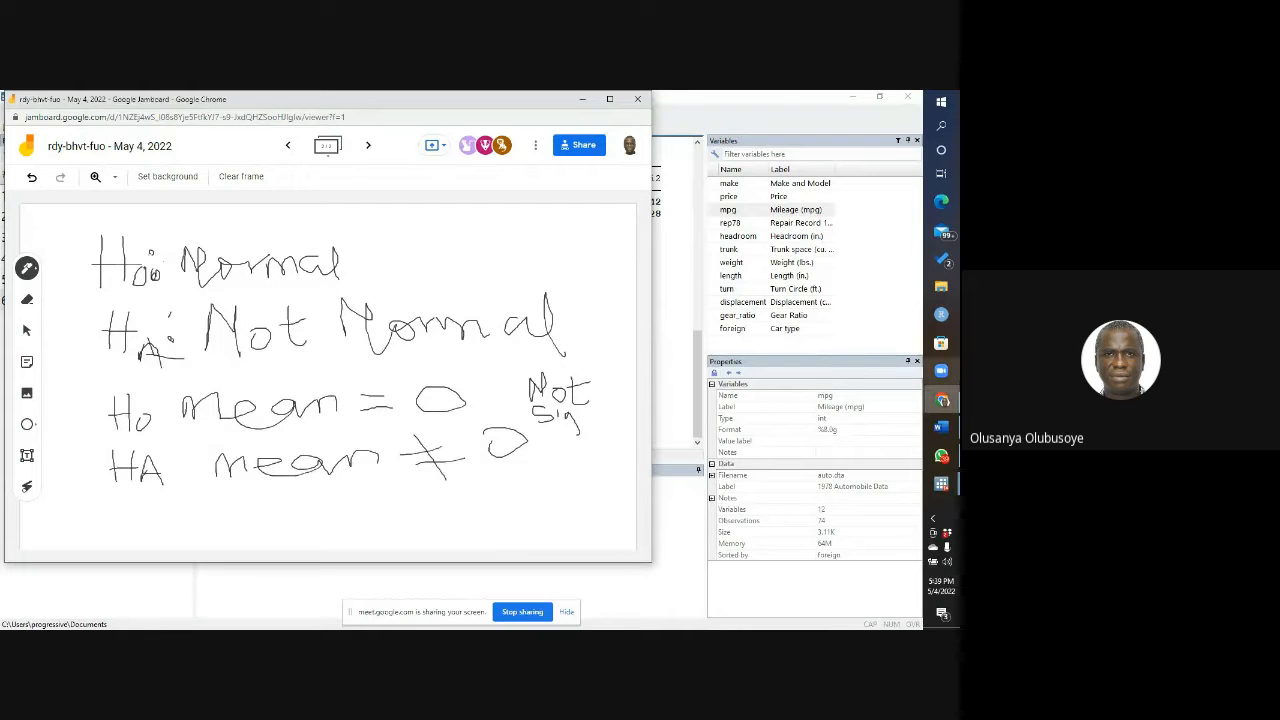
# Step: Return to the Stata t test dialog, look through the available confidence levels and set the level to 95
pyautogui.click(767, 112)
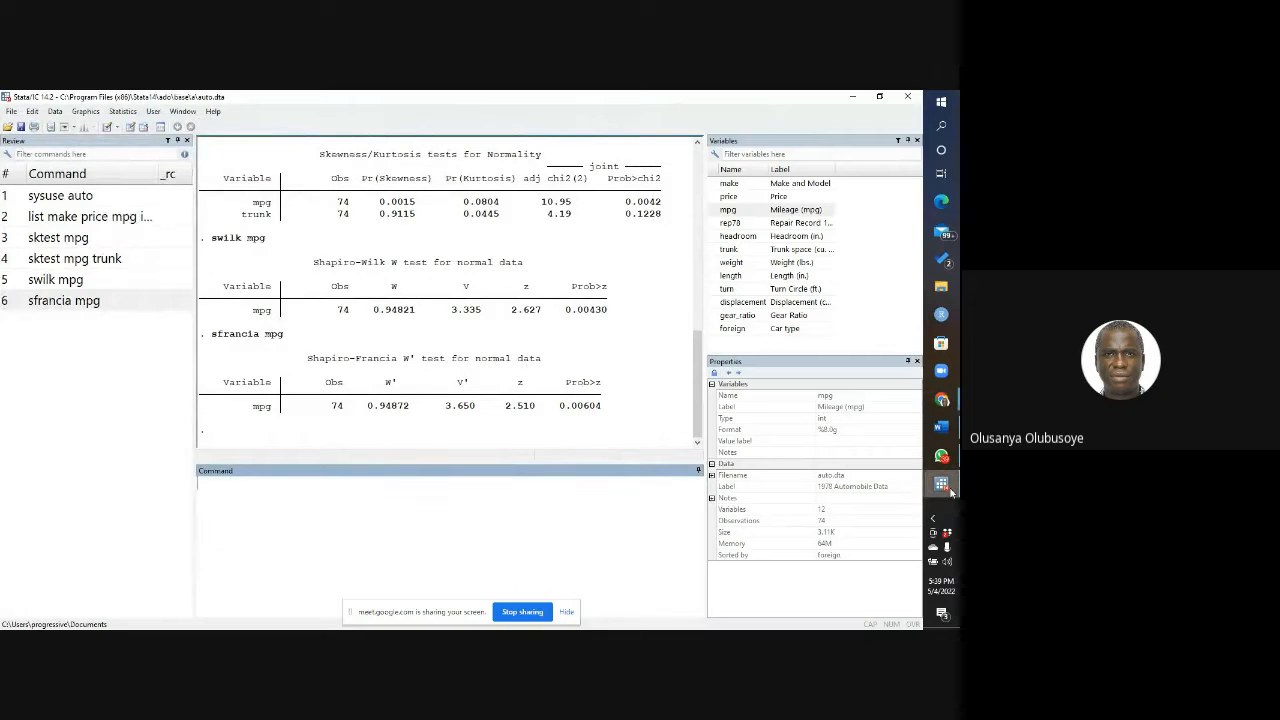
pyautogui.moveTo(945, 484)
pyautogui.click(855, 510)
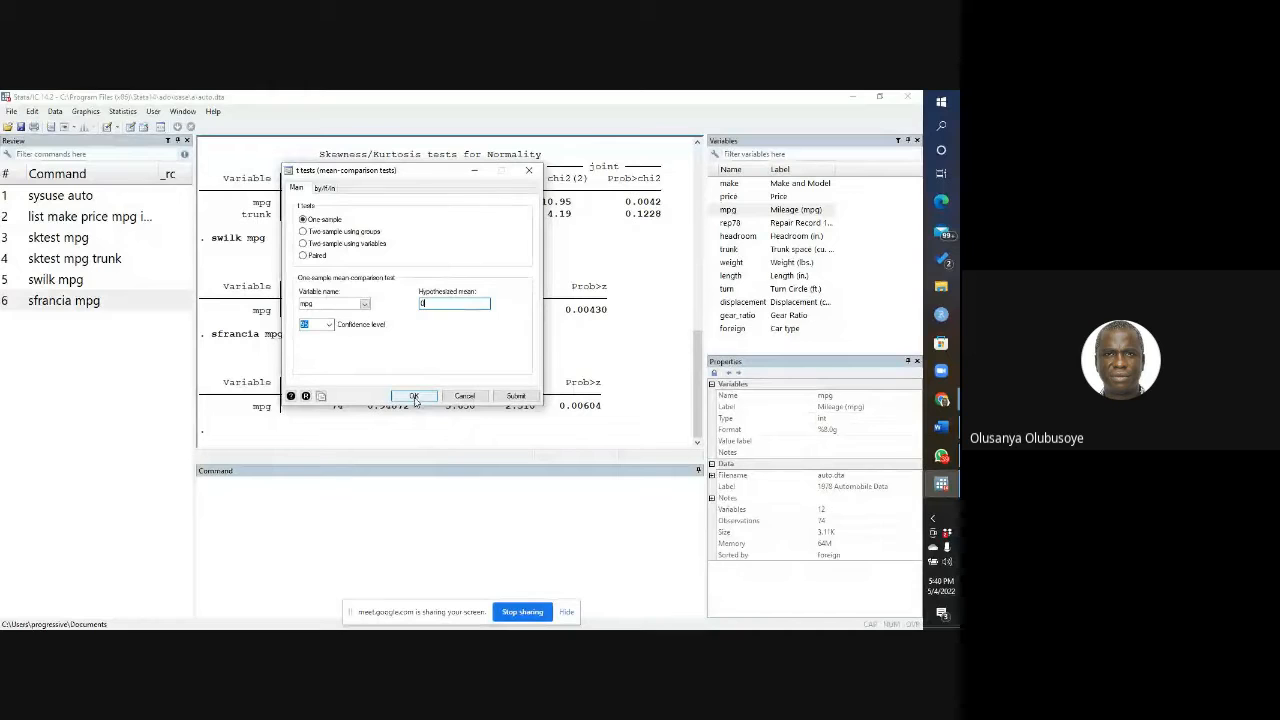
pyautogui.click(328, 325)
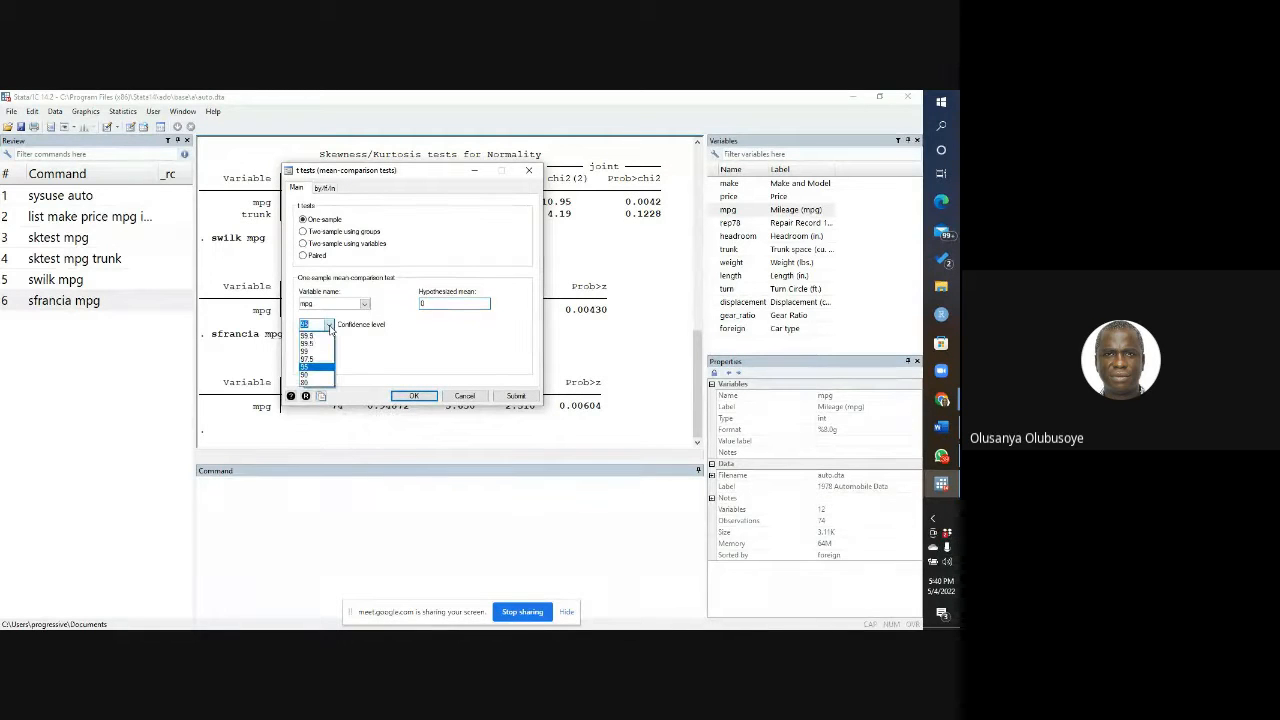
pyautogui.click(330, 326)
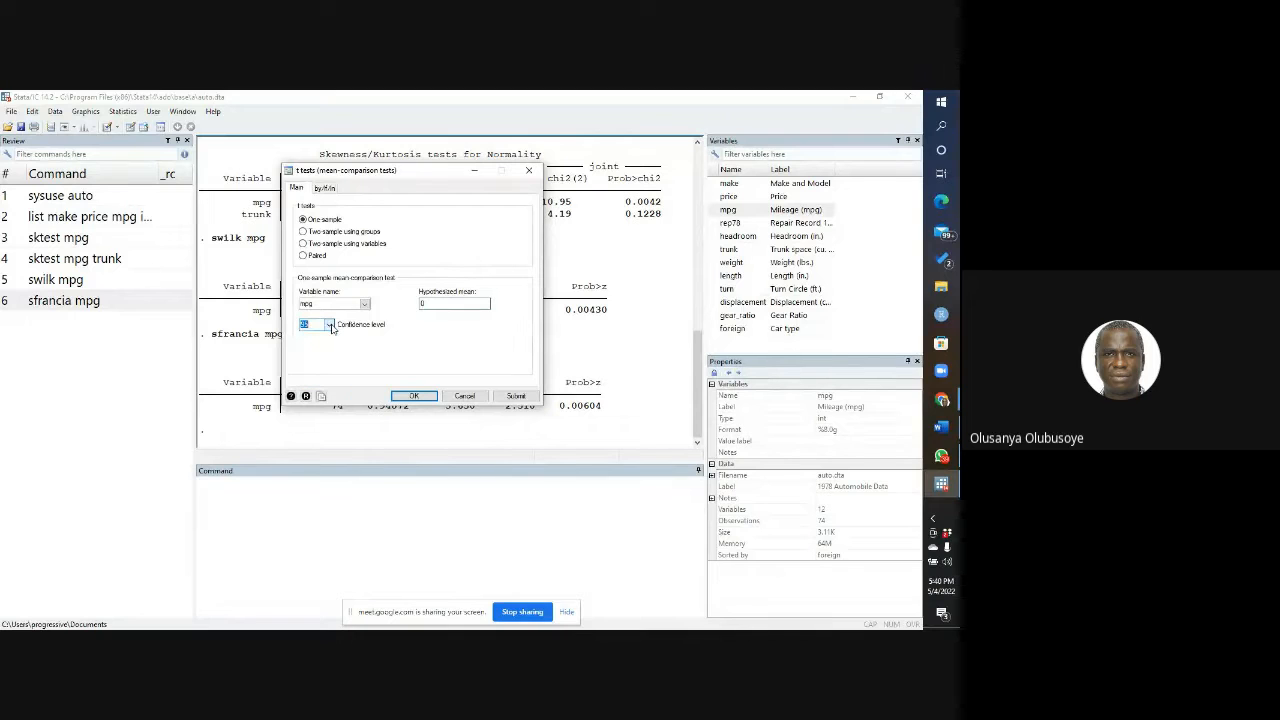
pyautogui.click(330, 326)
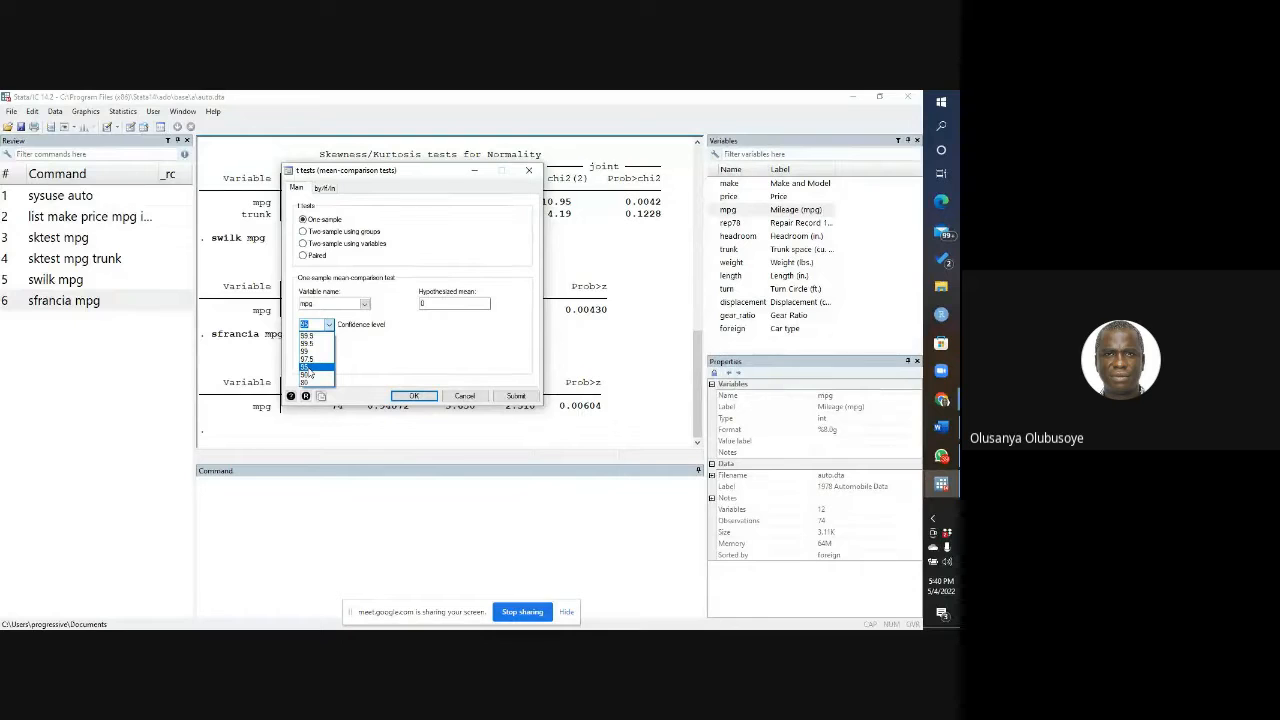
pyautogui.click(310, 367)
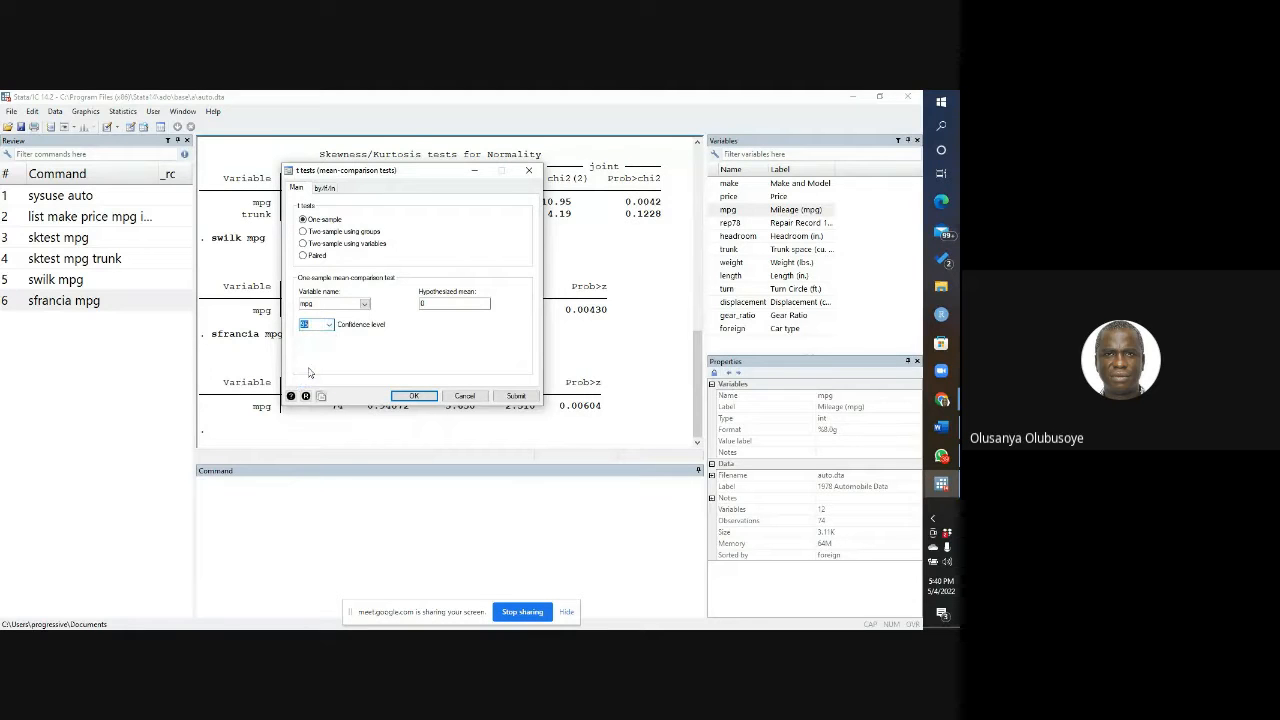
pyautogui.click(309, 323)
pyautogui.click(329, 325)
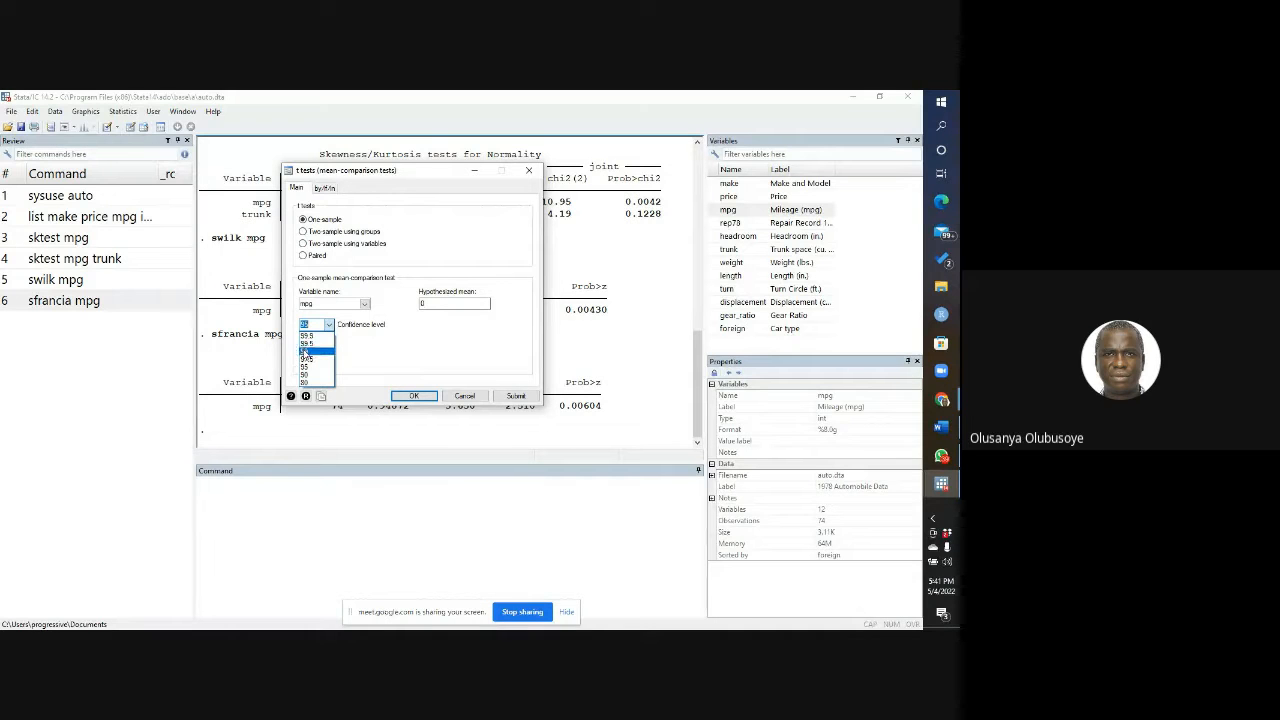
pyautogui.click(308, 376)
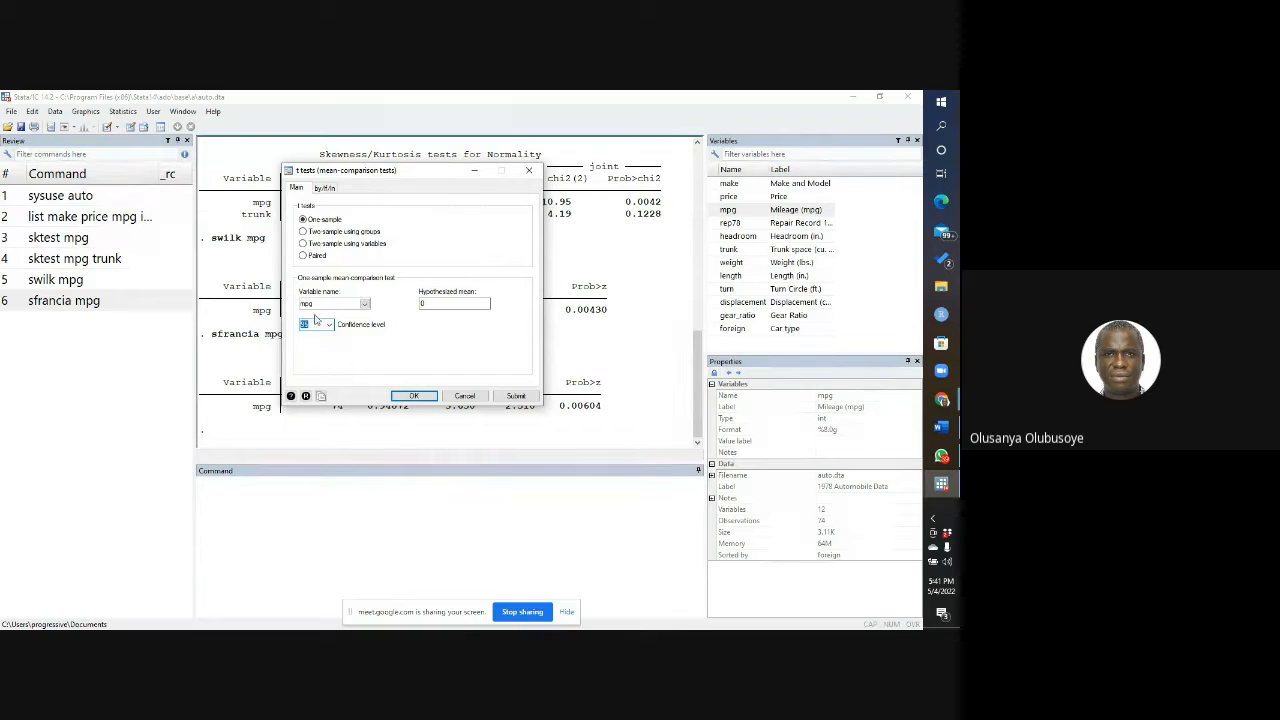
pyautogui.write('95')
# Step: Run the command "ttest mpg == 0"
pyautogui.click(241, 490)
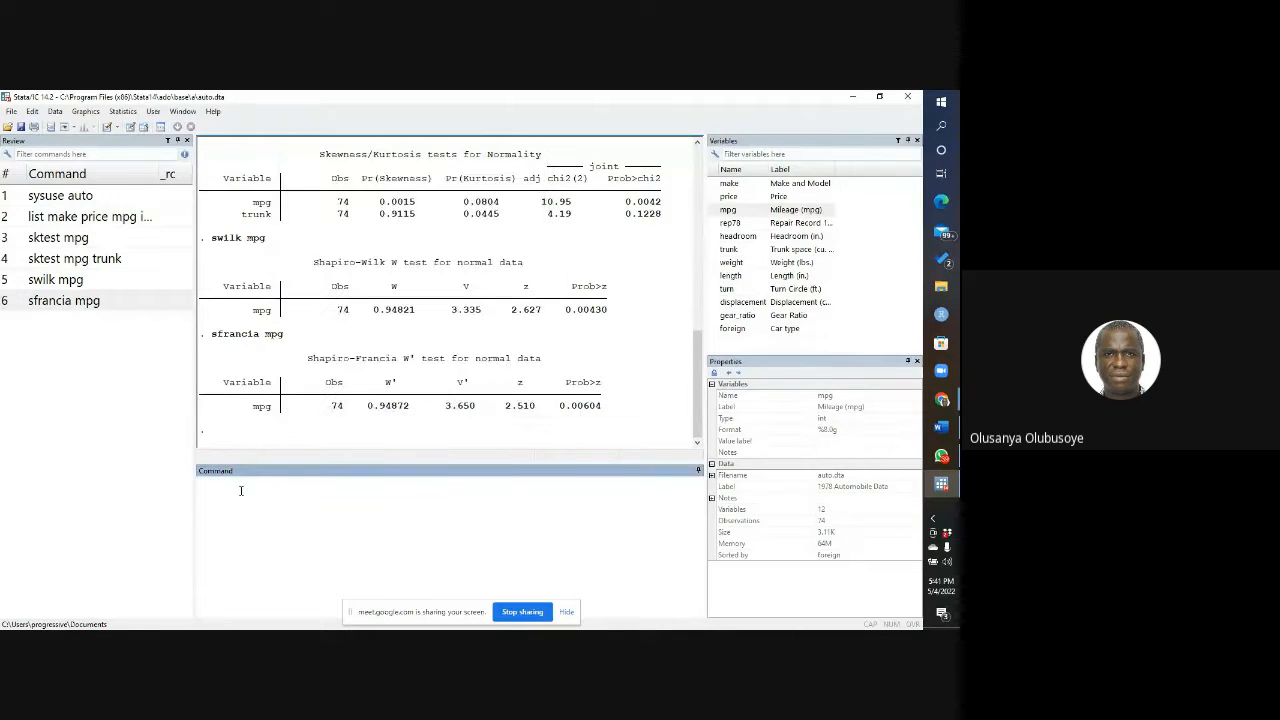
pyautogui.write('ttest mpg == 0')
pyautogui.press('Return')
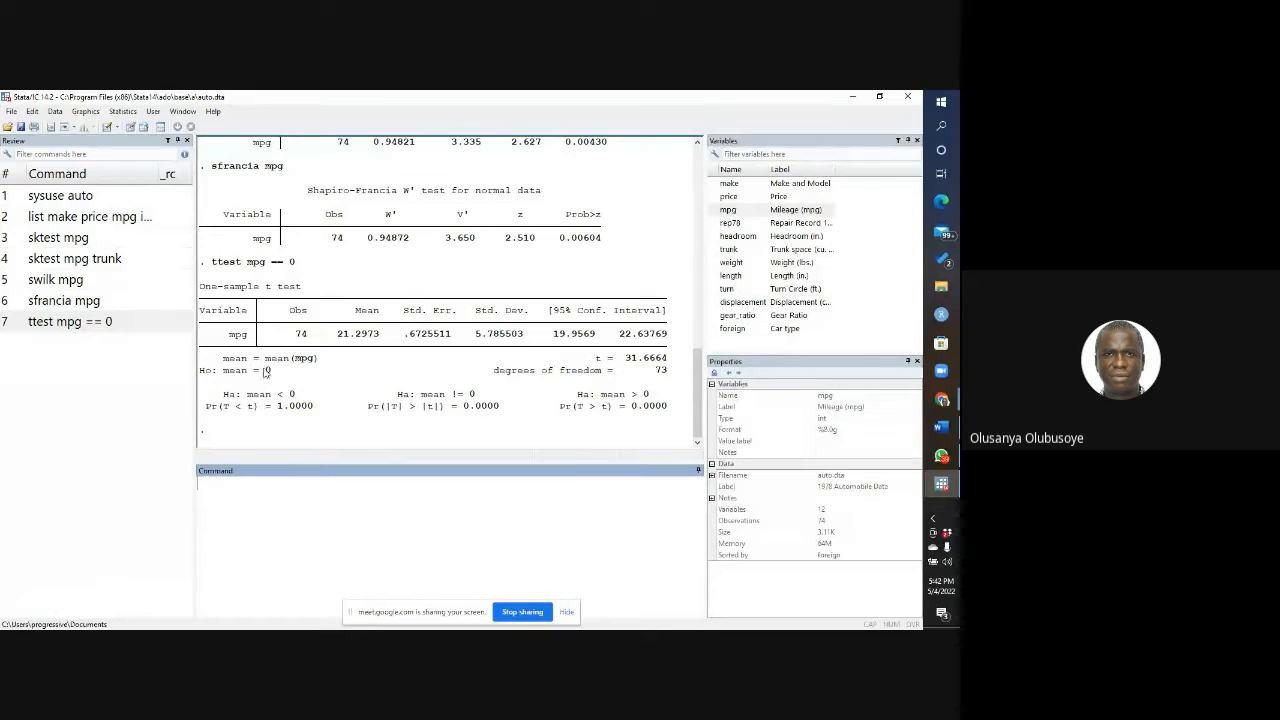
# Step: Examine the null hypothesis and the three alternative hypotheses with their p-values in the one-sample t test output
pyautogui.moveTo(201, 357)
pyautogui.mouseDown()
pyautogui.moveTo(313, 380)
pyautogui.moveTo(240, 335)
pyautogui.moveTo(215, 375)
pyautogui.mouseUp()
pyautogui.click(215, 375)
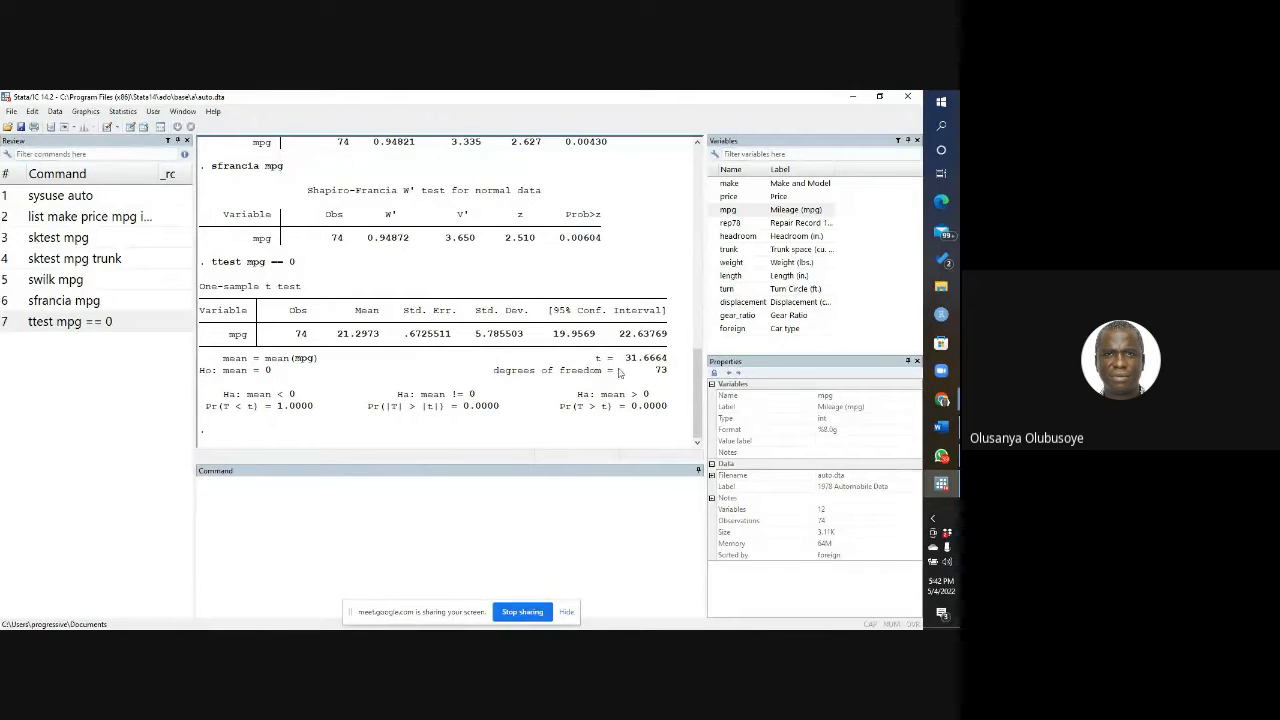
pyautogui.moveTo(202, 390); pyautogui.dragTo(455, 415)
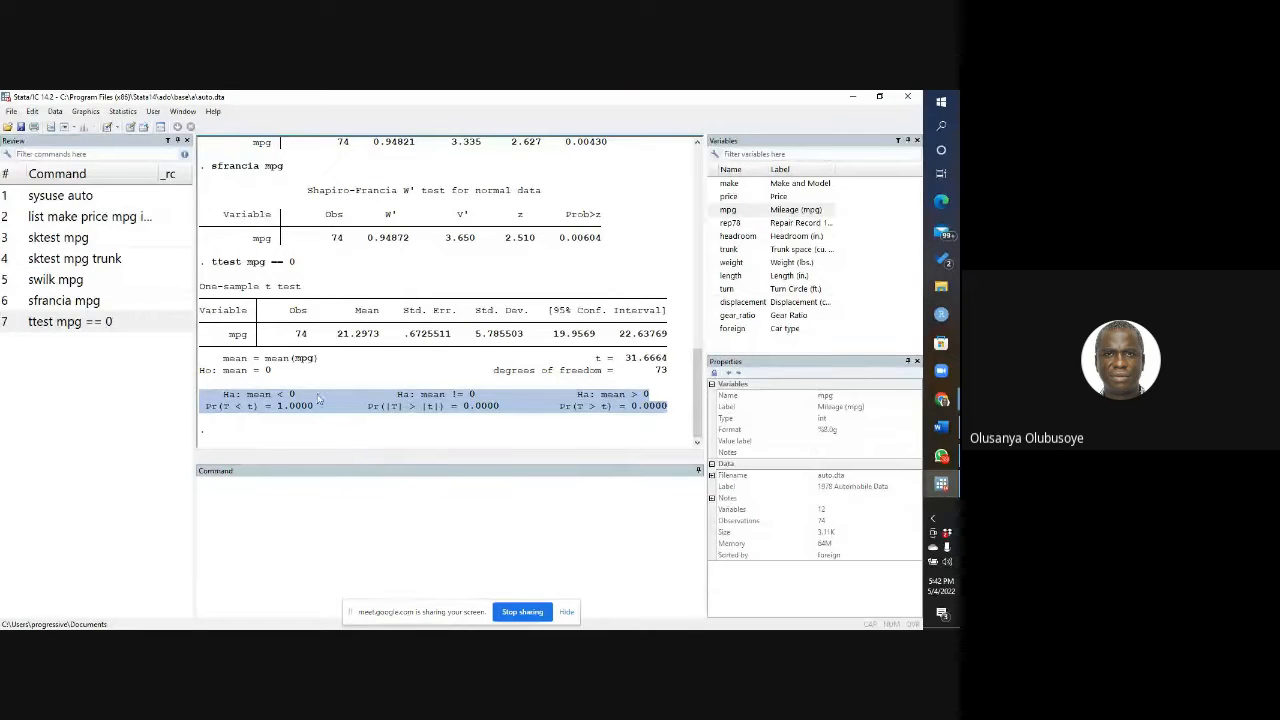
pyautogui.click(276, 411)
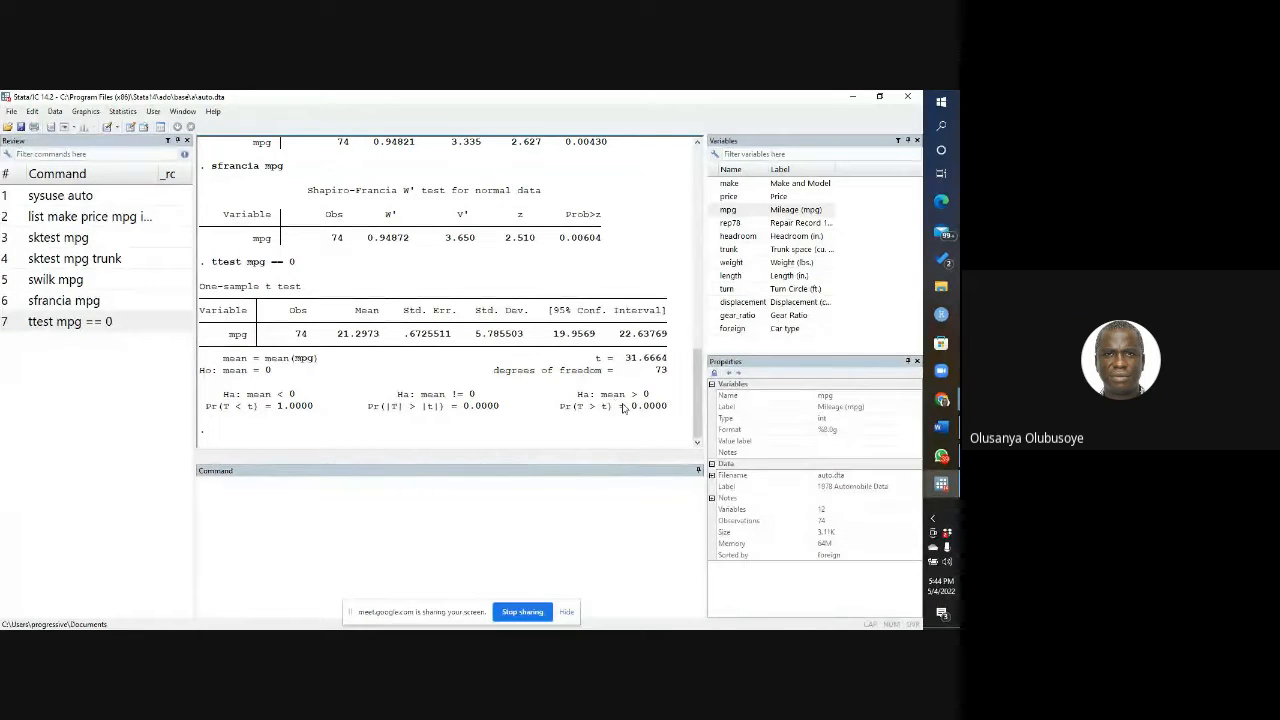
pyautogui.moveTo(200, 394); pyautogui.dragTo(480, 401)
pyautogui.click(480, 401)
# Step: Recall the mpg t test command, add a 90 percent confidence level and run it as "ttest mpg == 0, level(90)"
pyautogui.click(236, 483)
pyautogui.press('pageup')
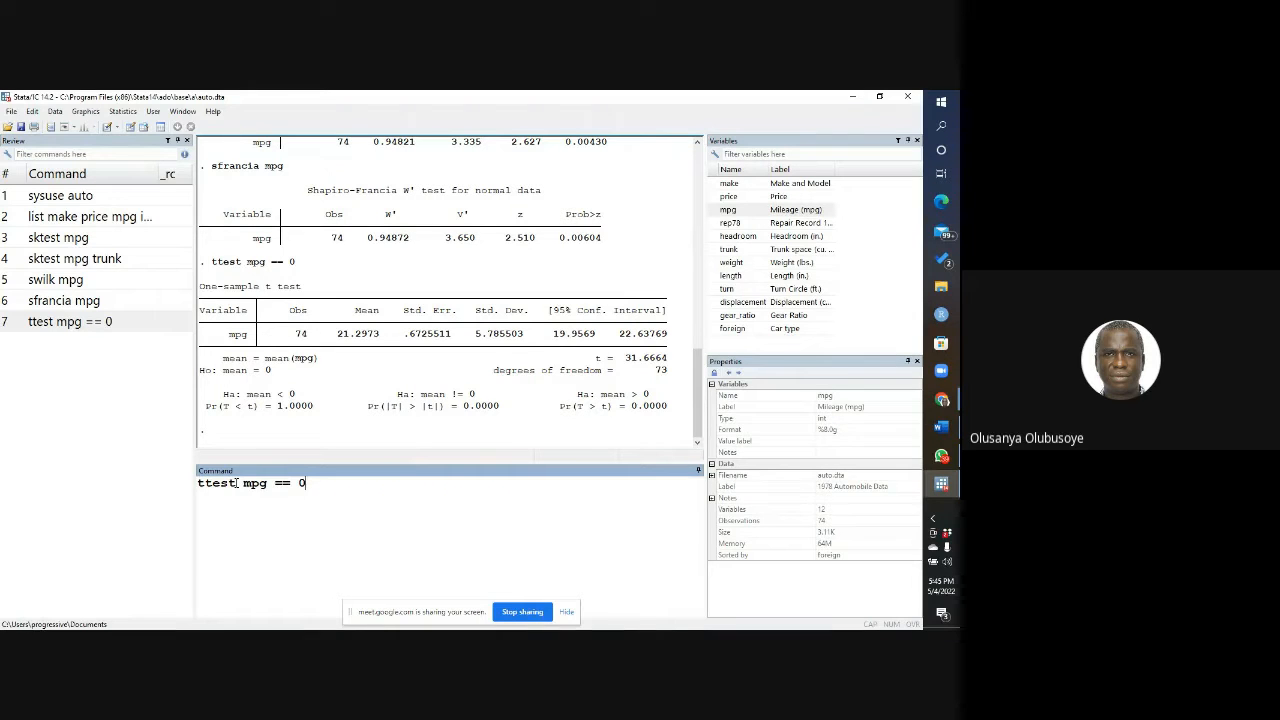
pyautogui.write(', level(90')
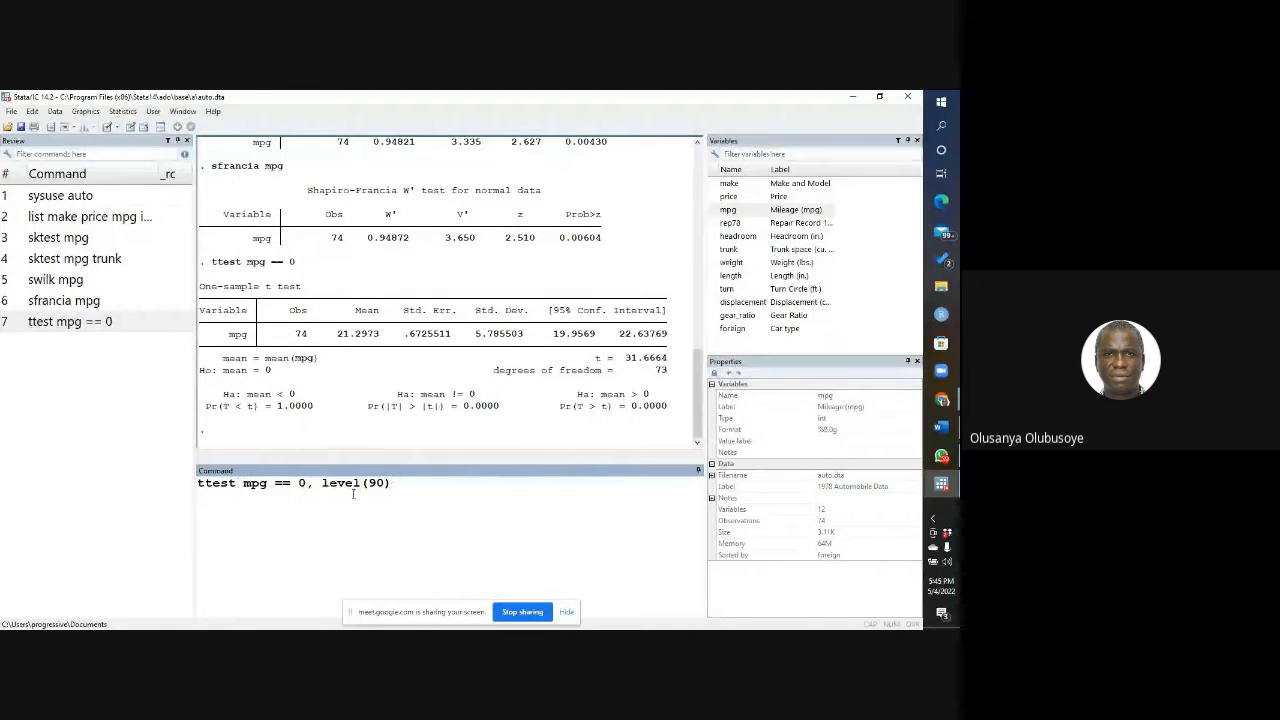
pyautogui.write(')')
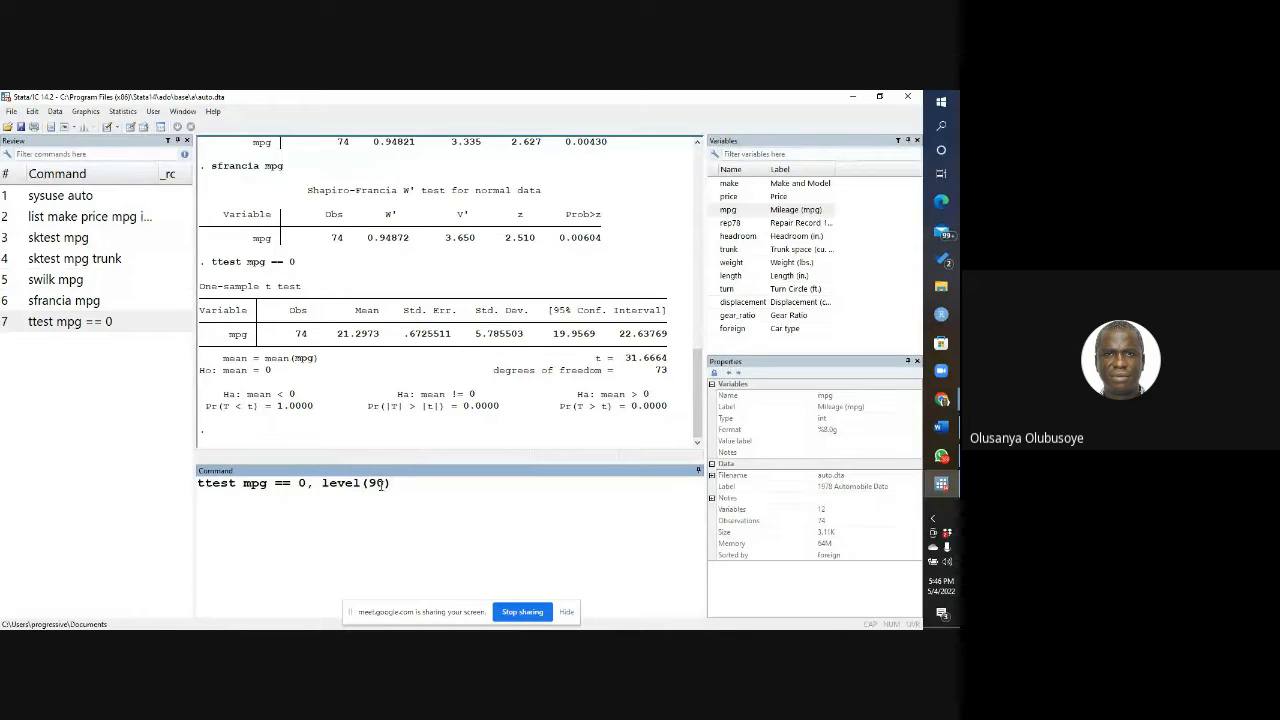
pyautogui.press('Return')
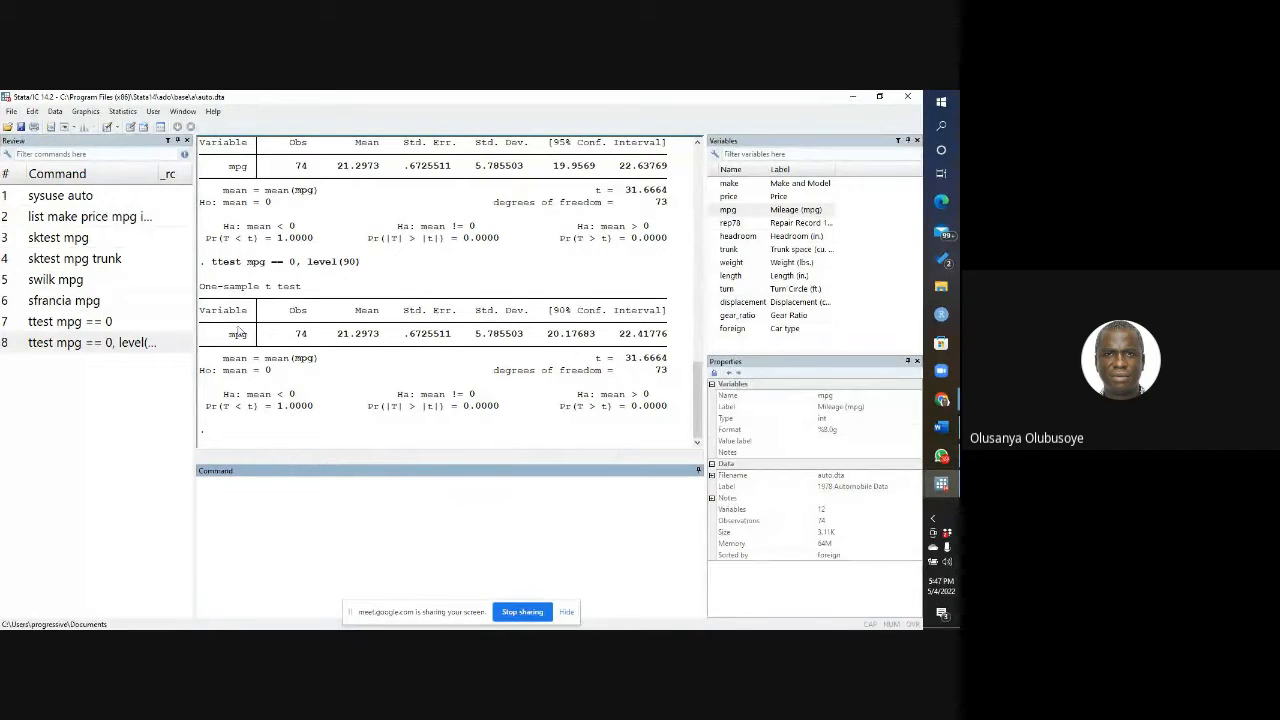
# Step: Reopen the mean-comparison t test dialog, keep the one-sample test on mpg and set the hypothesized mean to 20
pyautogui.click(124, 112)
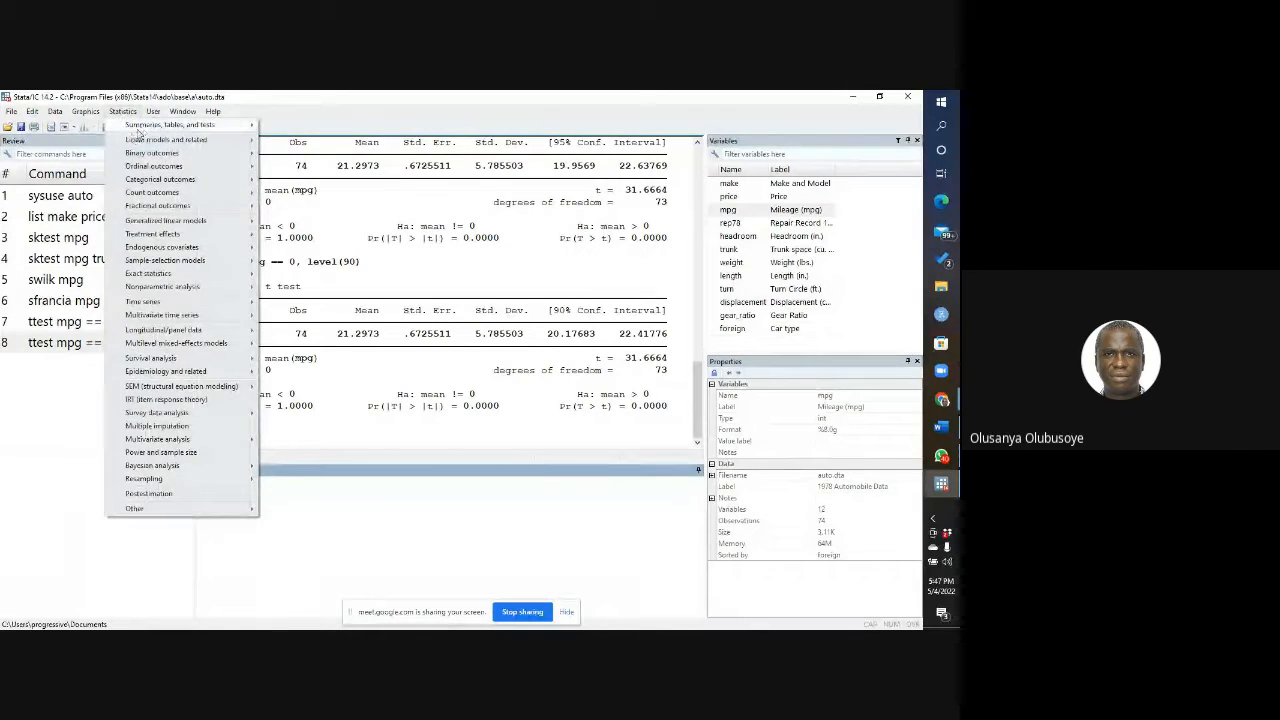
pyautogui.moveTo(140, 132)
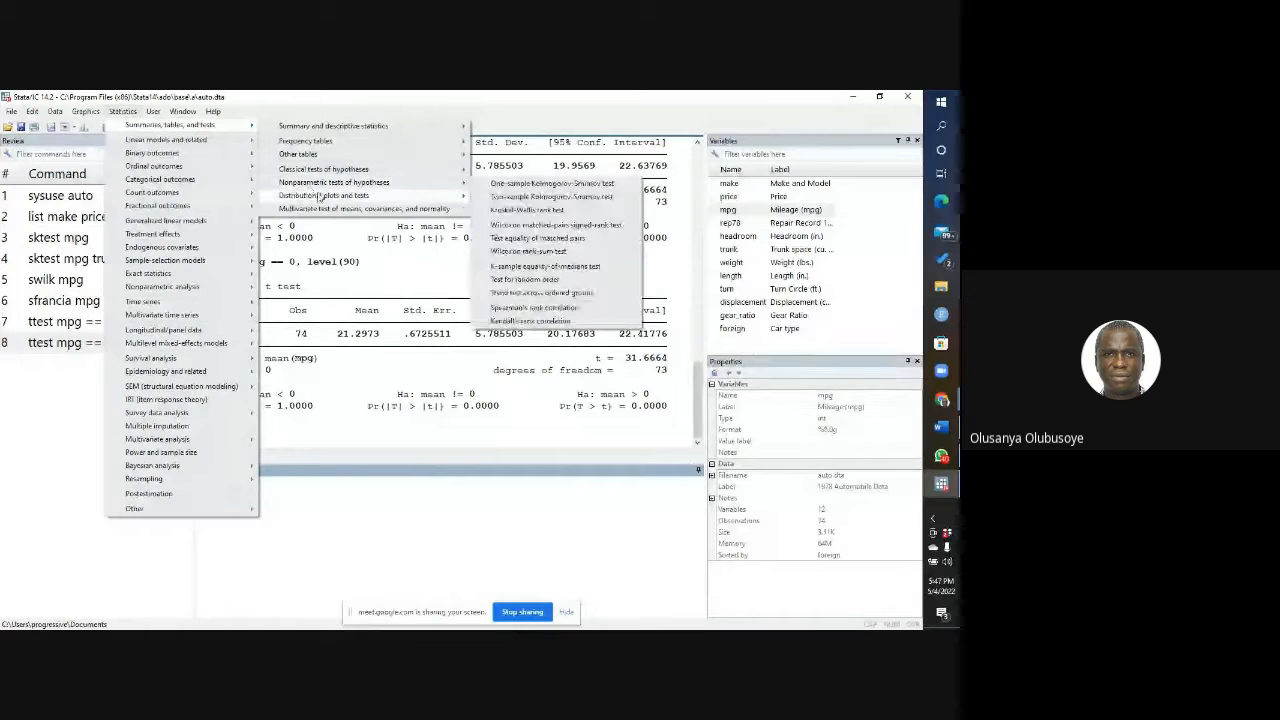
pyautogui.moveTo(330, 169)
pyautogui.click(516, 174)
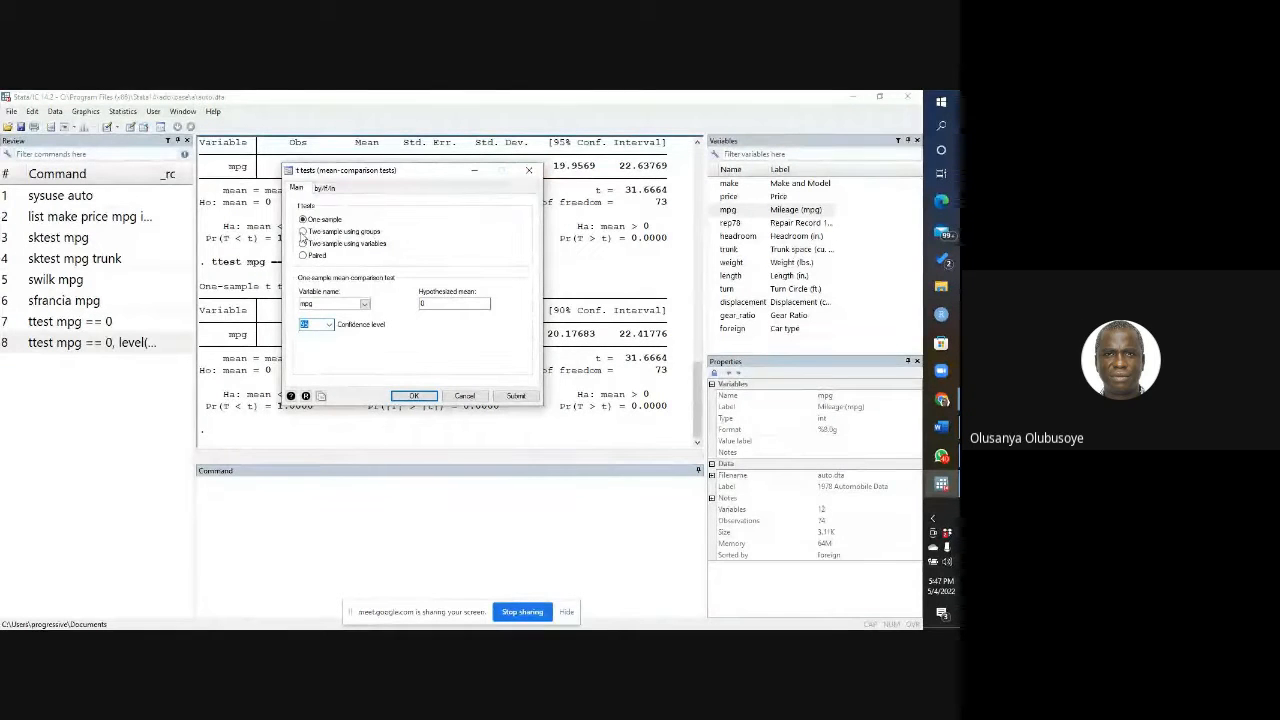
pyautogui.click(303, 232)
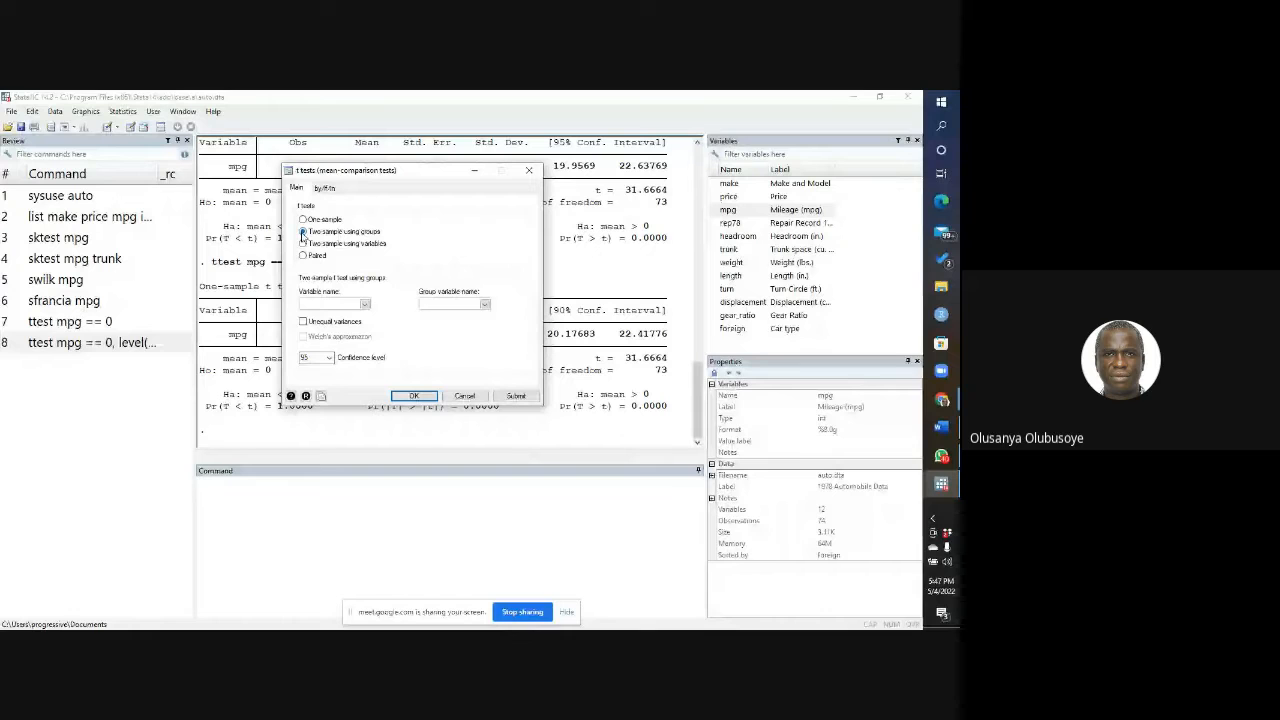
pyautogui.click(303, 219)
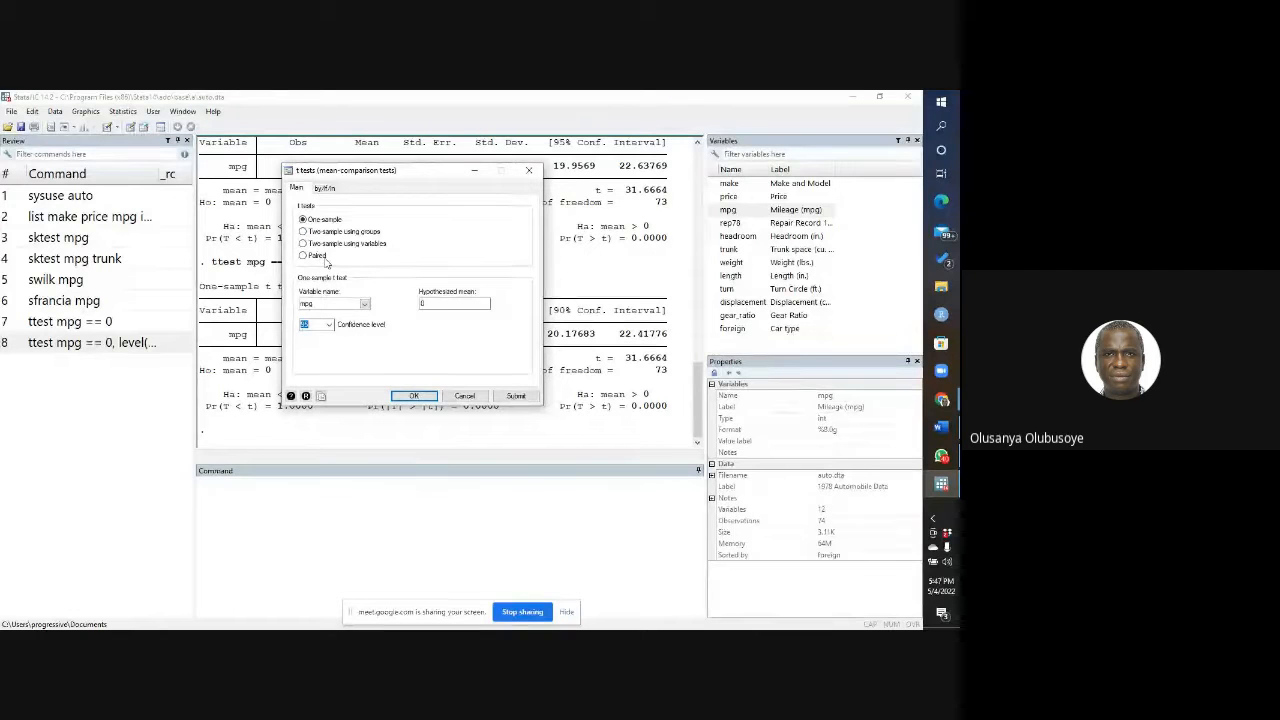
pyautogui.click(437, 304)
pyautogui.press('BackSpace')
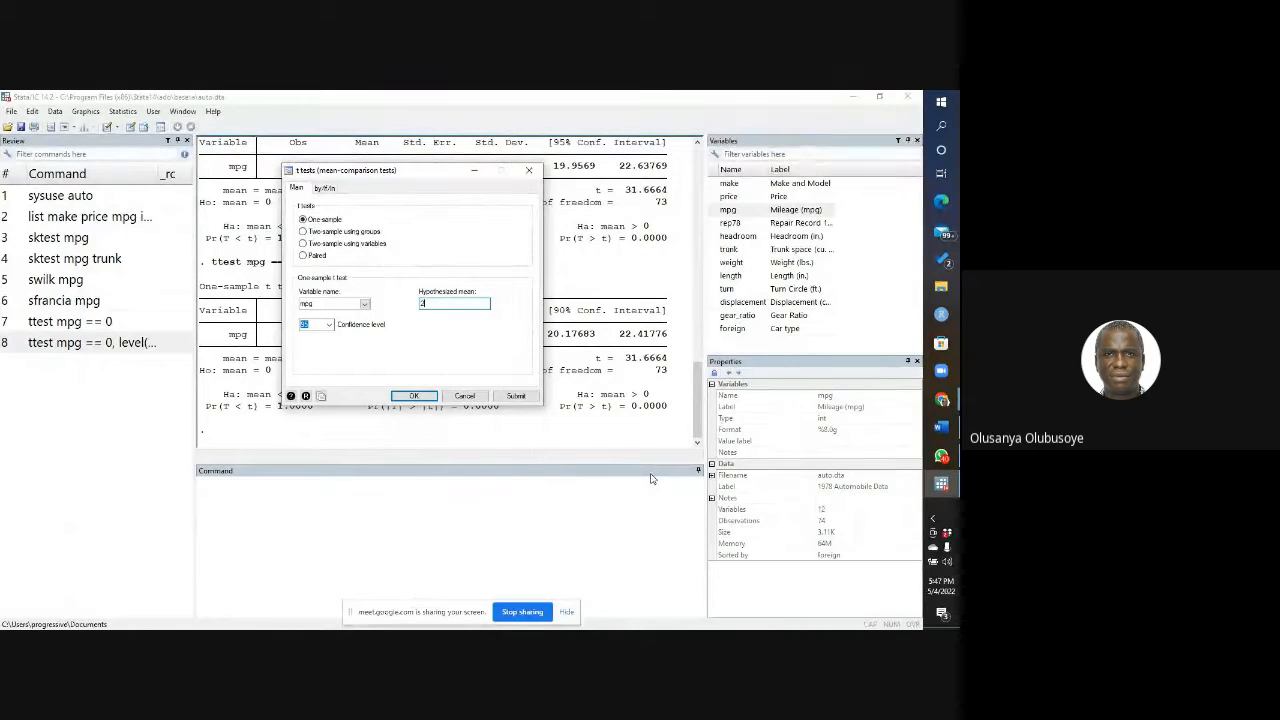
pyautogui.write('20')
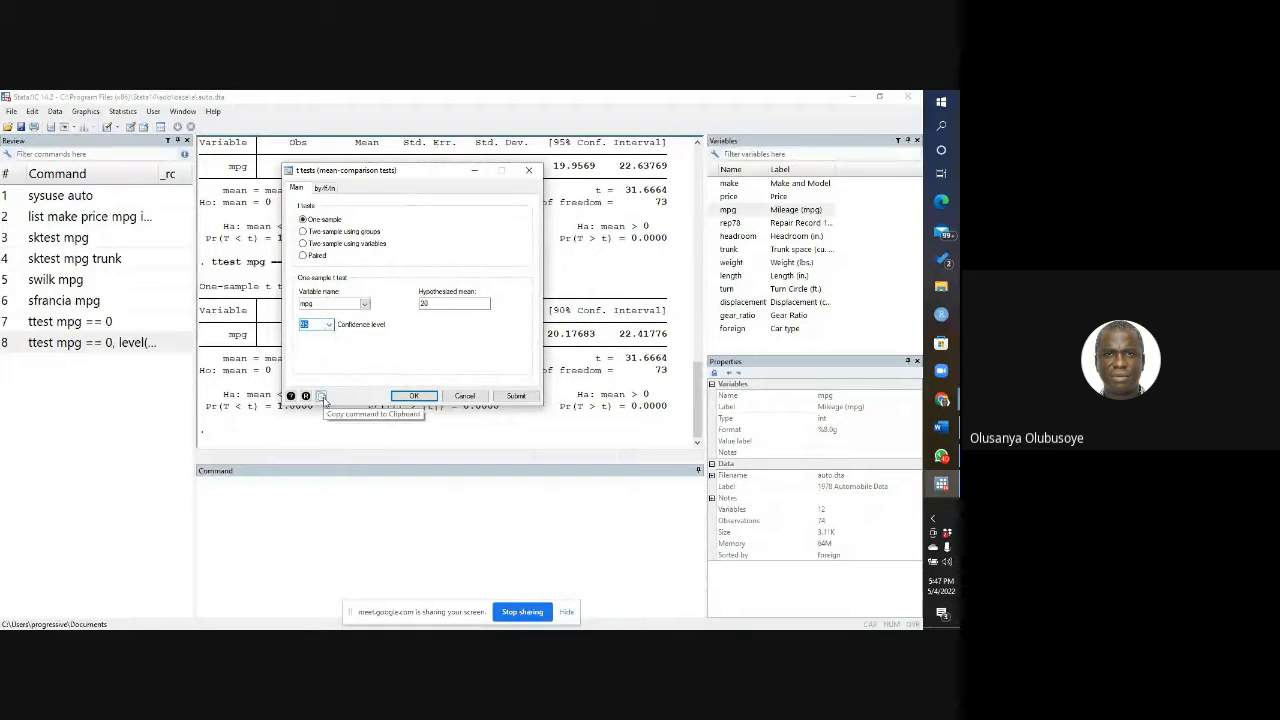
# Step: Run the command "ttest mpg == 20"
pyautogui.click(256, 498)
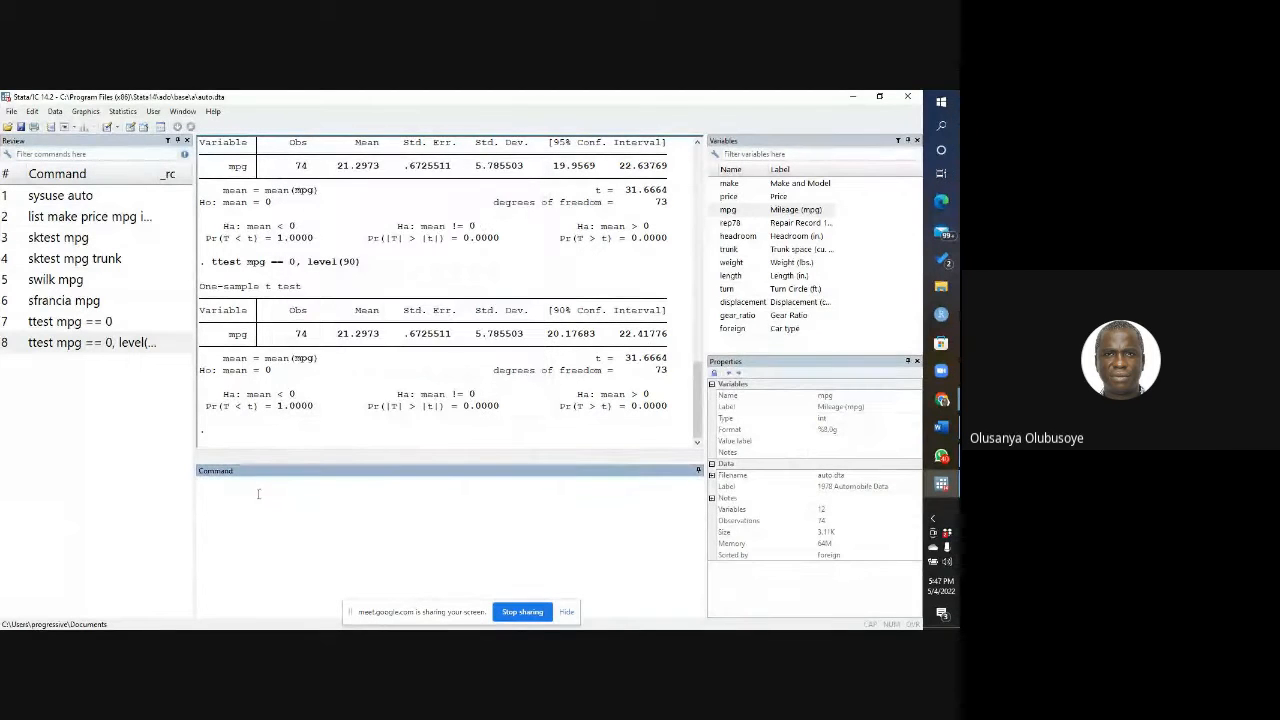
pyautogui.write('ttest mpg == 20')
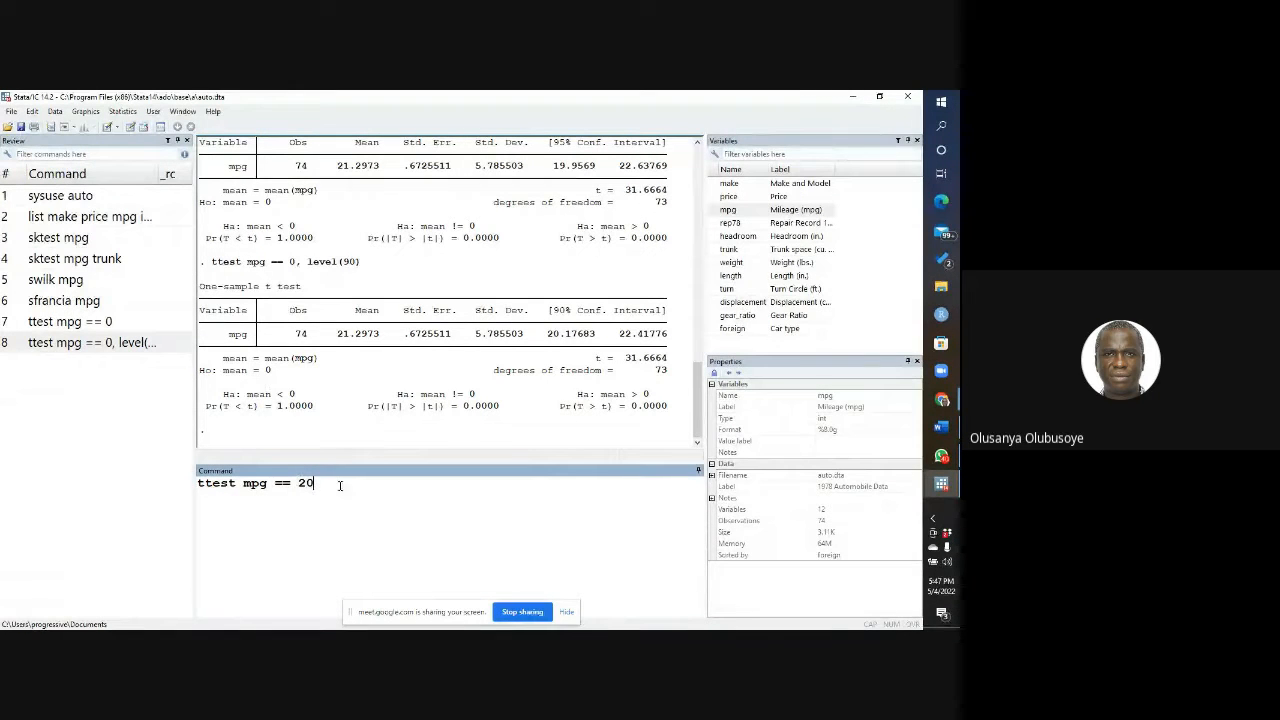
pyautogui.press('Return')
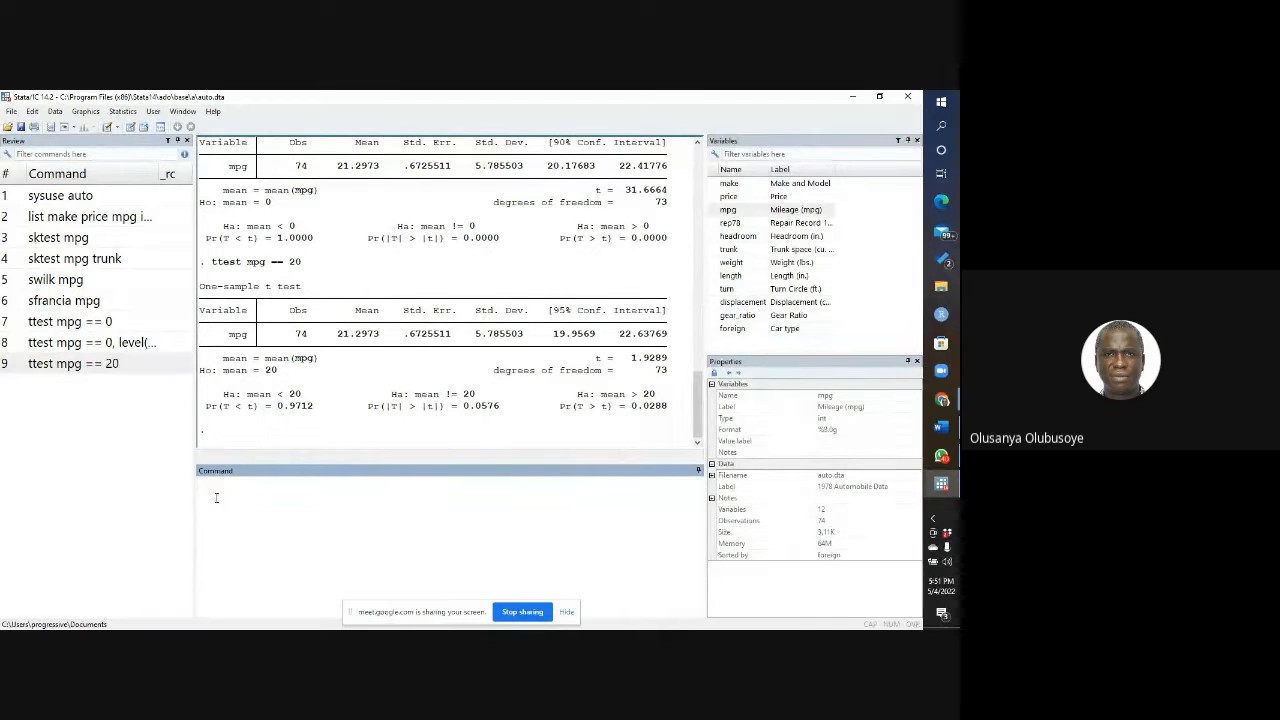
# Step: Recall the mpg t test command, add a 99 percent confidence level and run it as "ttest mpg == 20, level(99)"
pyautogui.press('pageup')
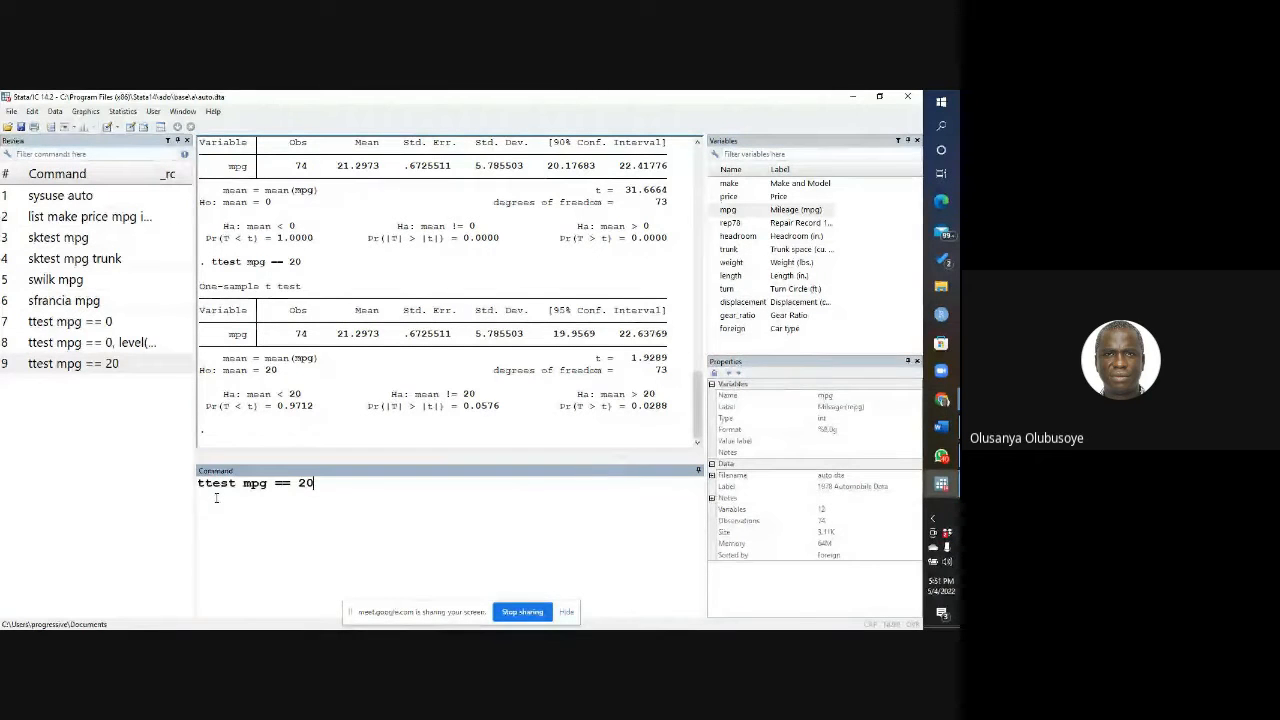
pyautogui.write(',')
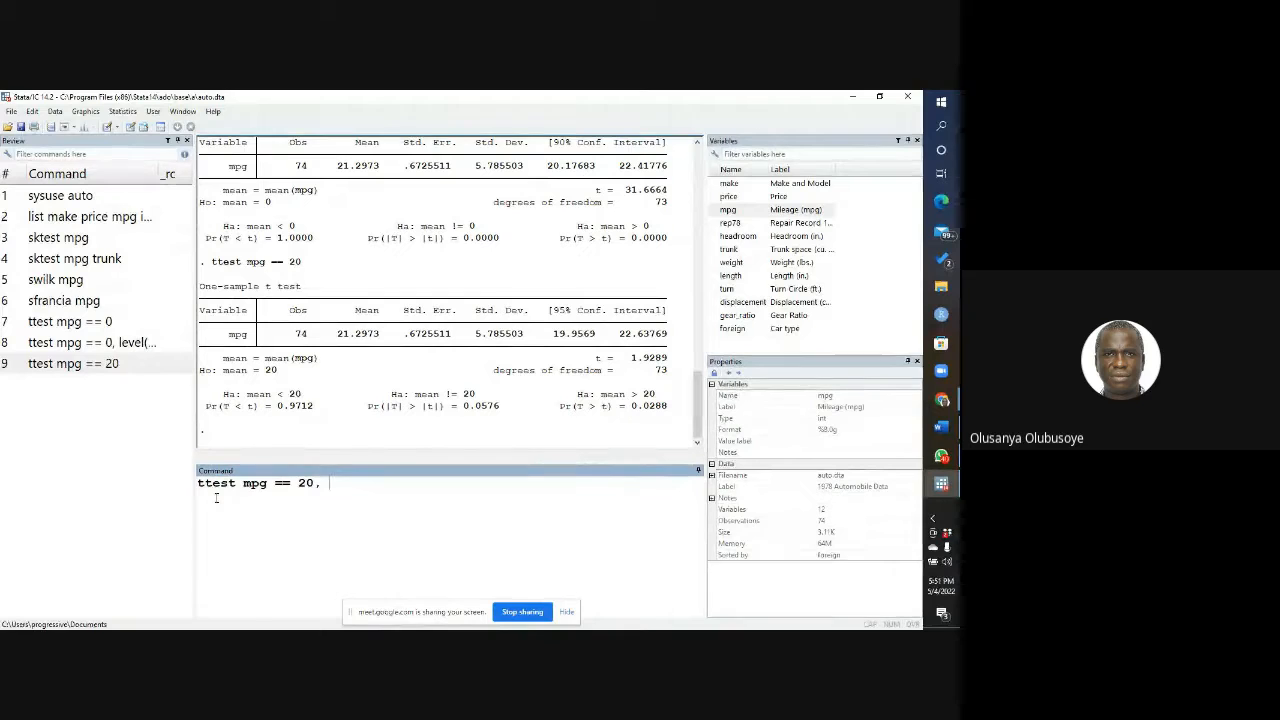
pyautogui.write(' leve')
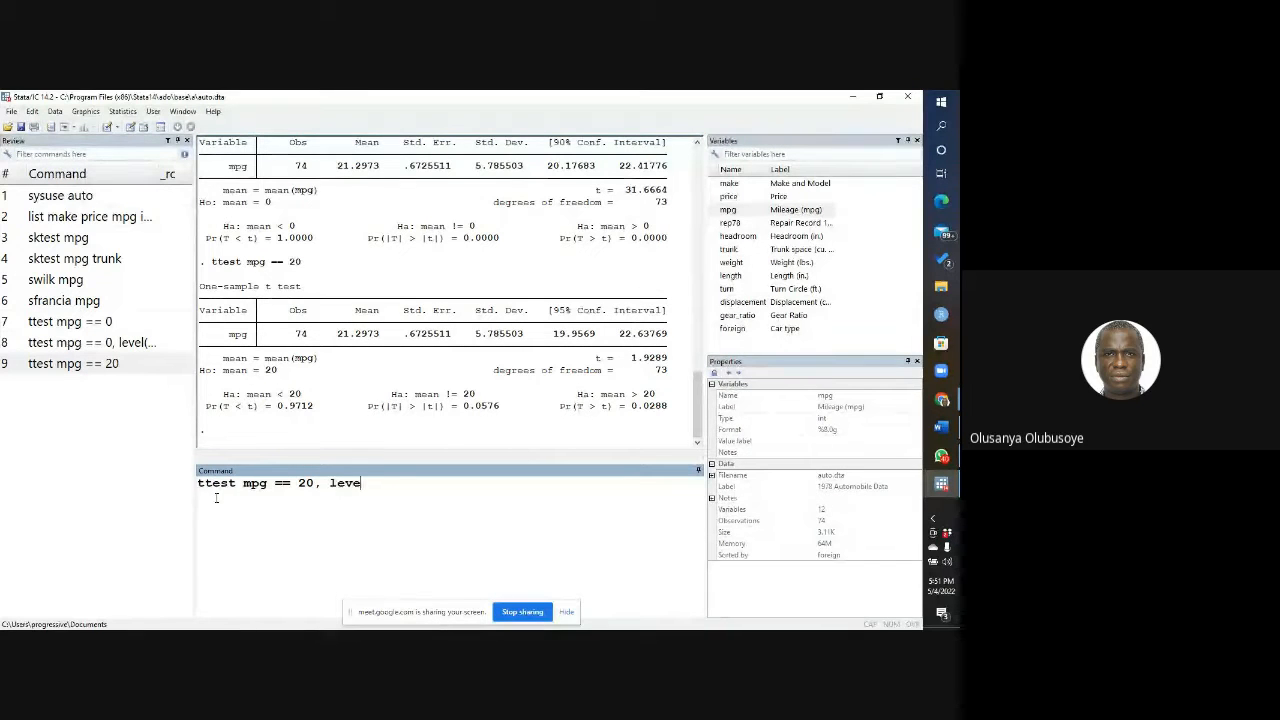
pyautogui.write('l')
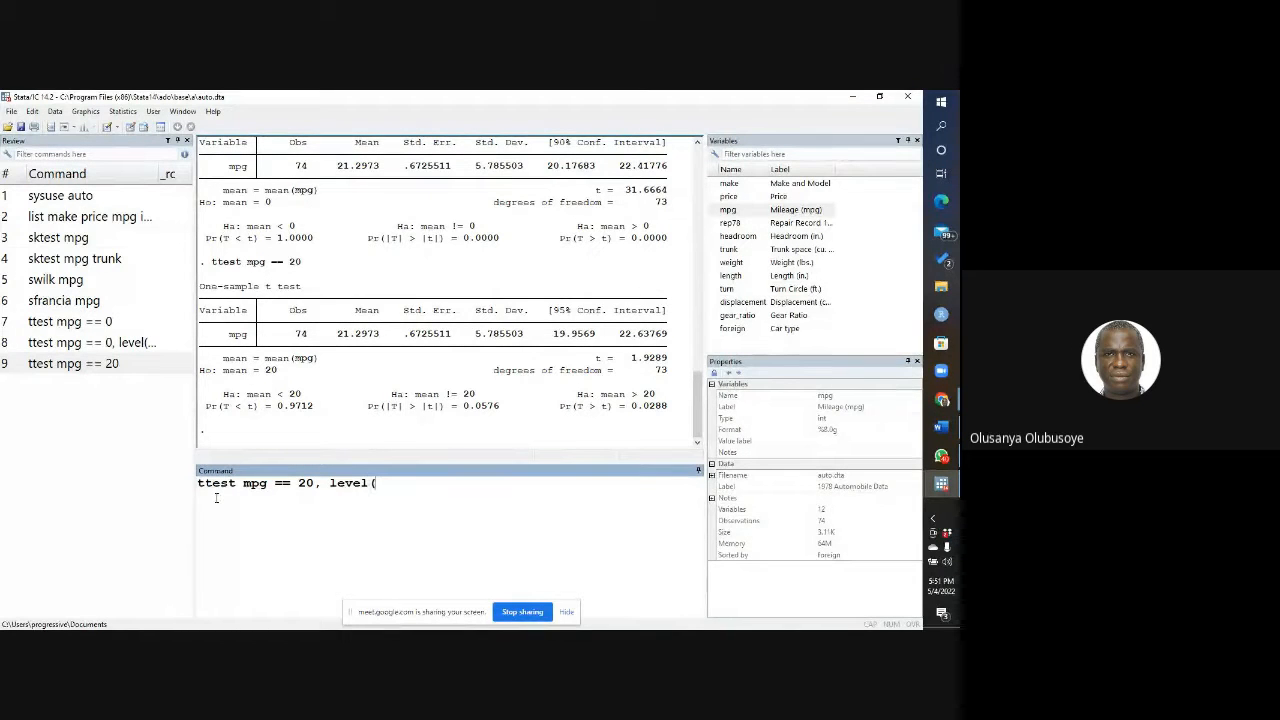
pyautogui.write('(')
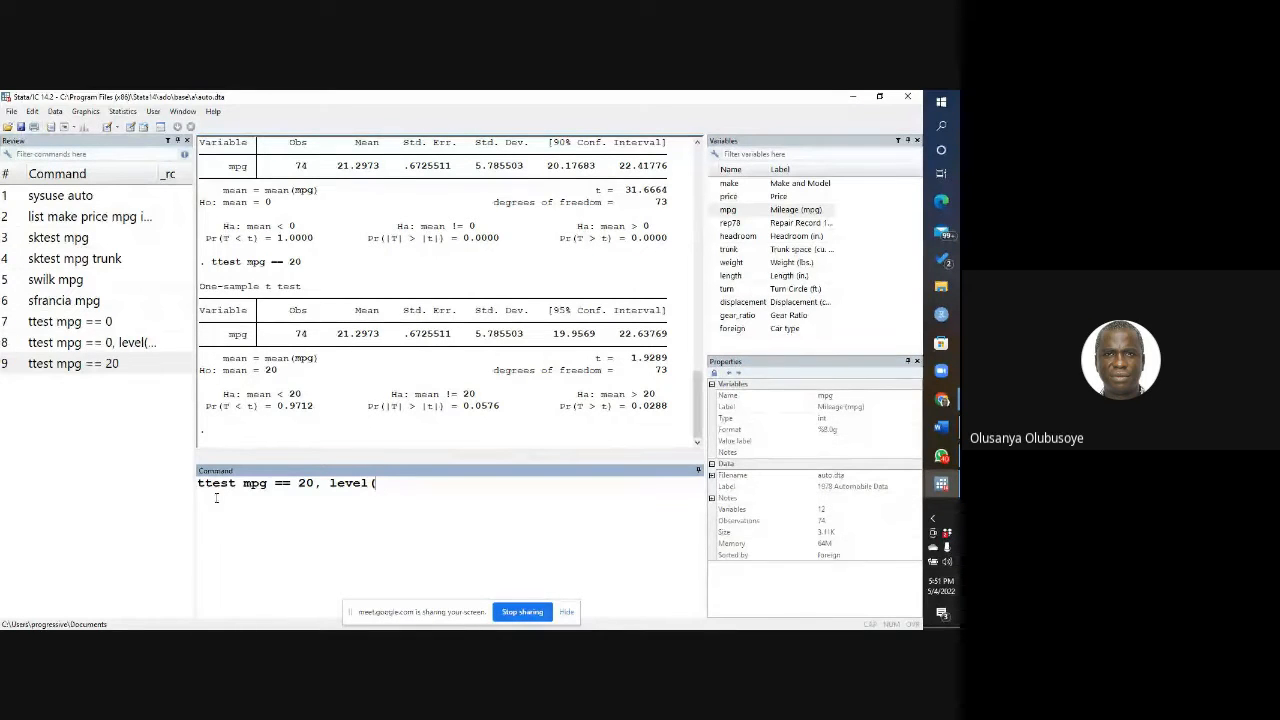
pyautogui.press('BackSpace')
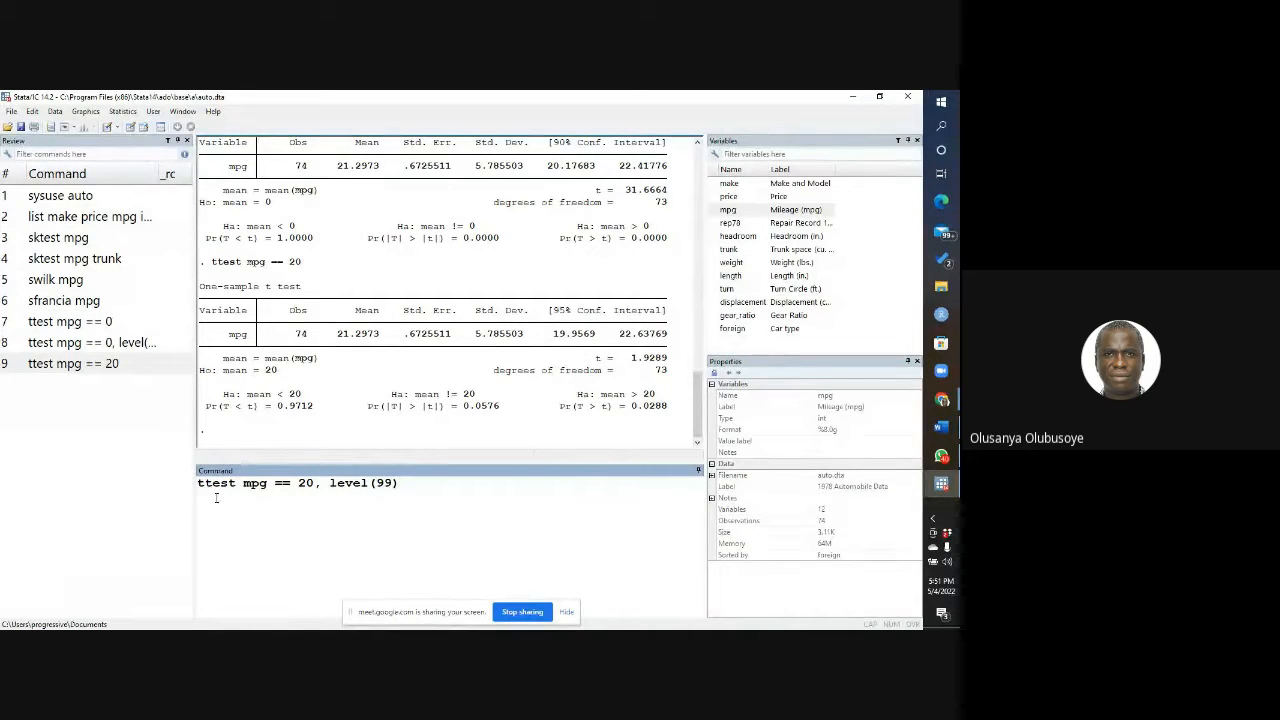
pyautogui.press('Return')
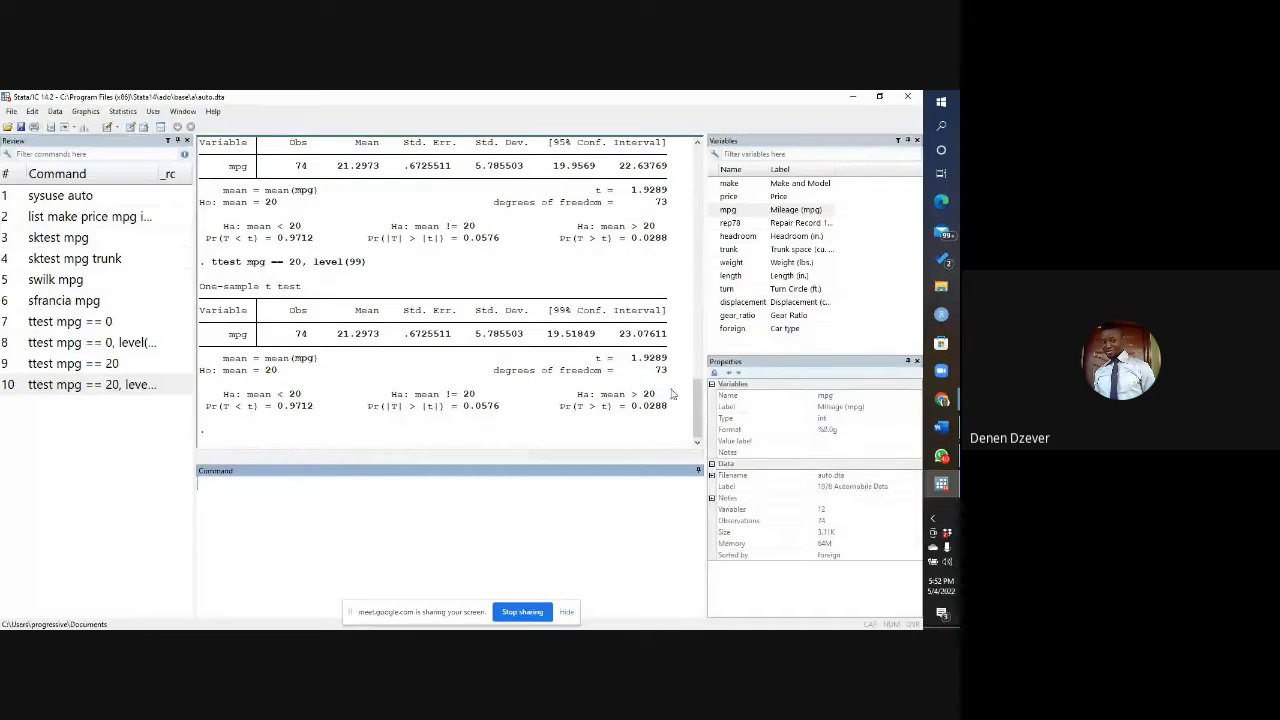
pyautogui.scroll(2, 650, 330)
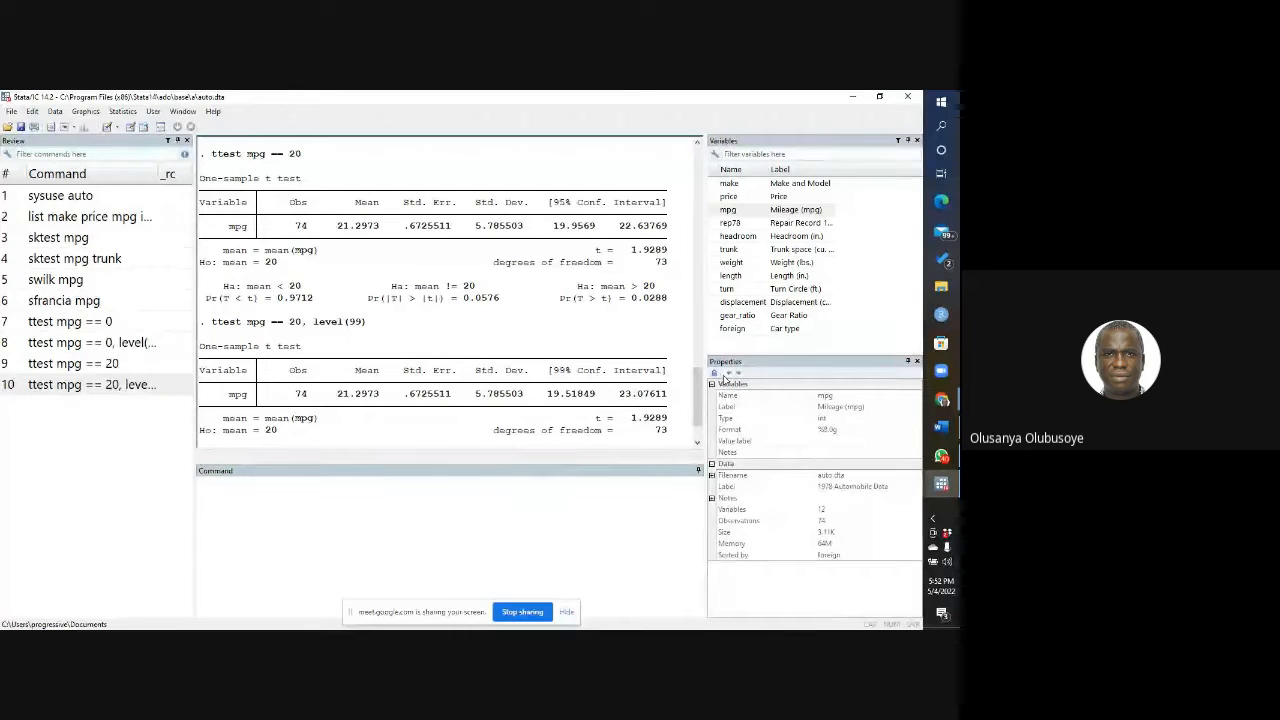
pyautogui.moveTo(700, 388); pyautogui.dragTo(695, 403)
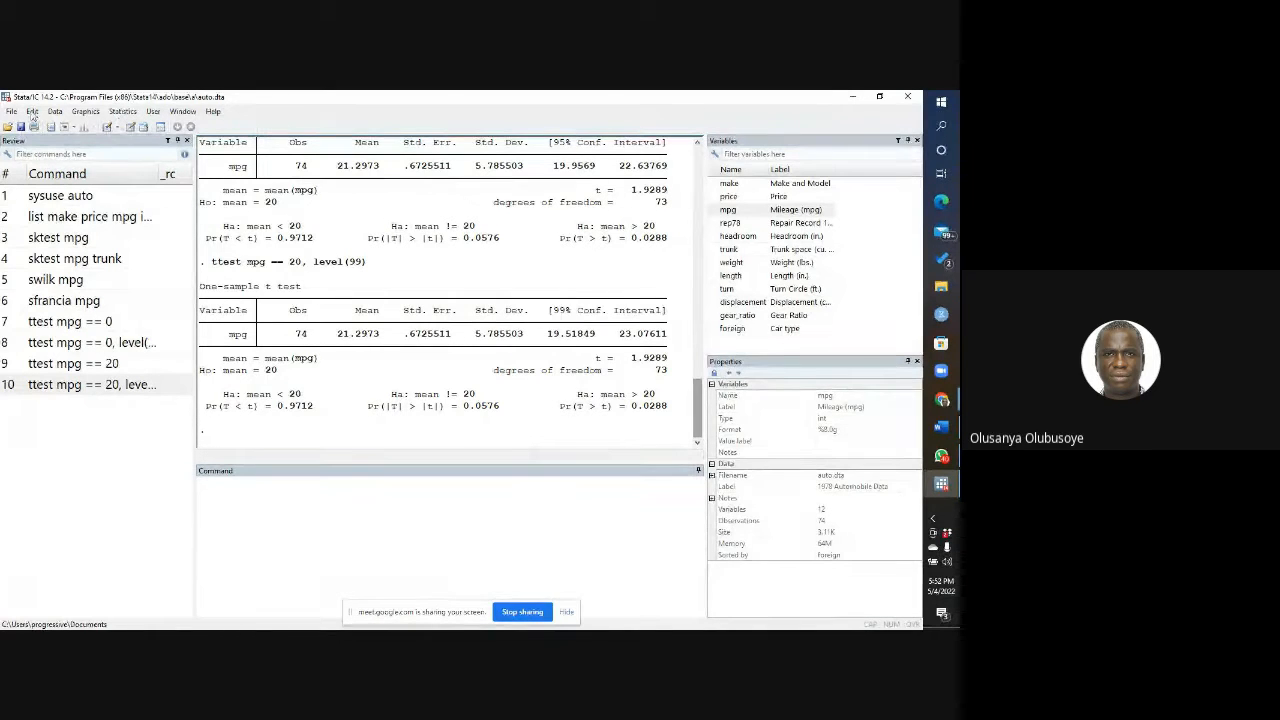
# Step: Open the mean-comparison t test dialog and switch the test type to two-sample using groups
pyautogui.click(123, 111)
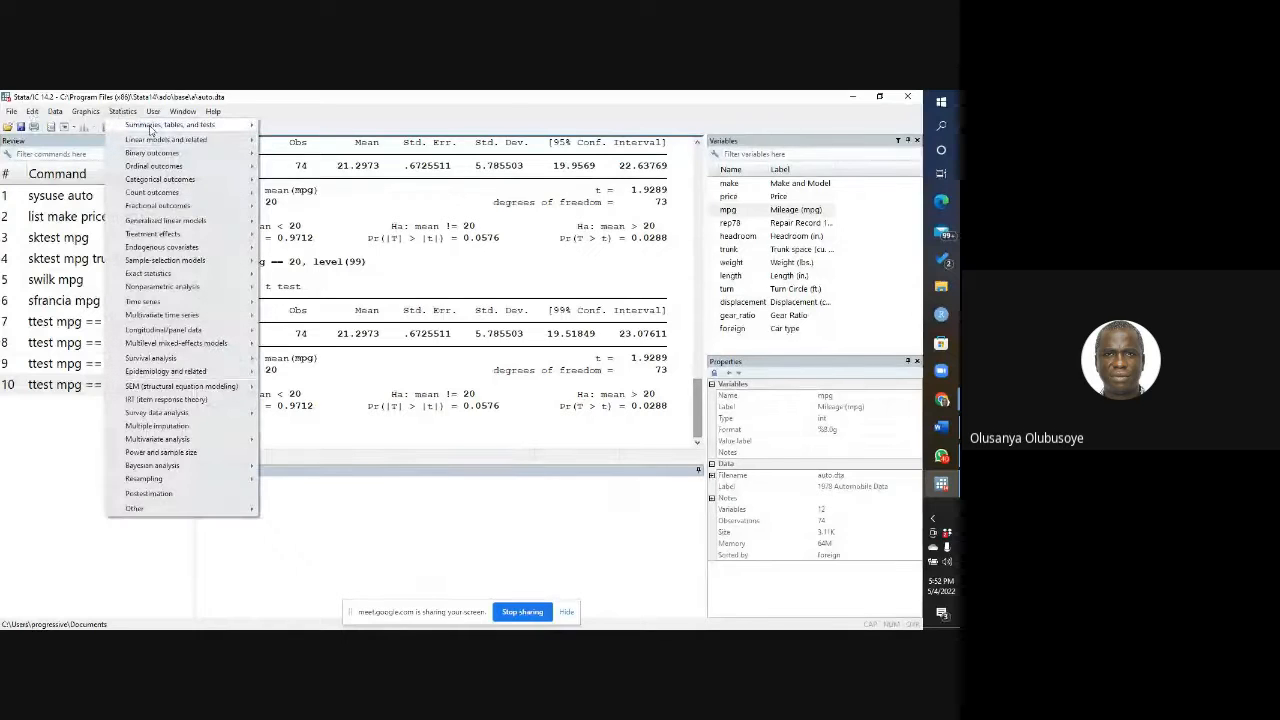
pyautogui.moveTo(155, 125)
pyautogui.moveTo(328, 197)
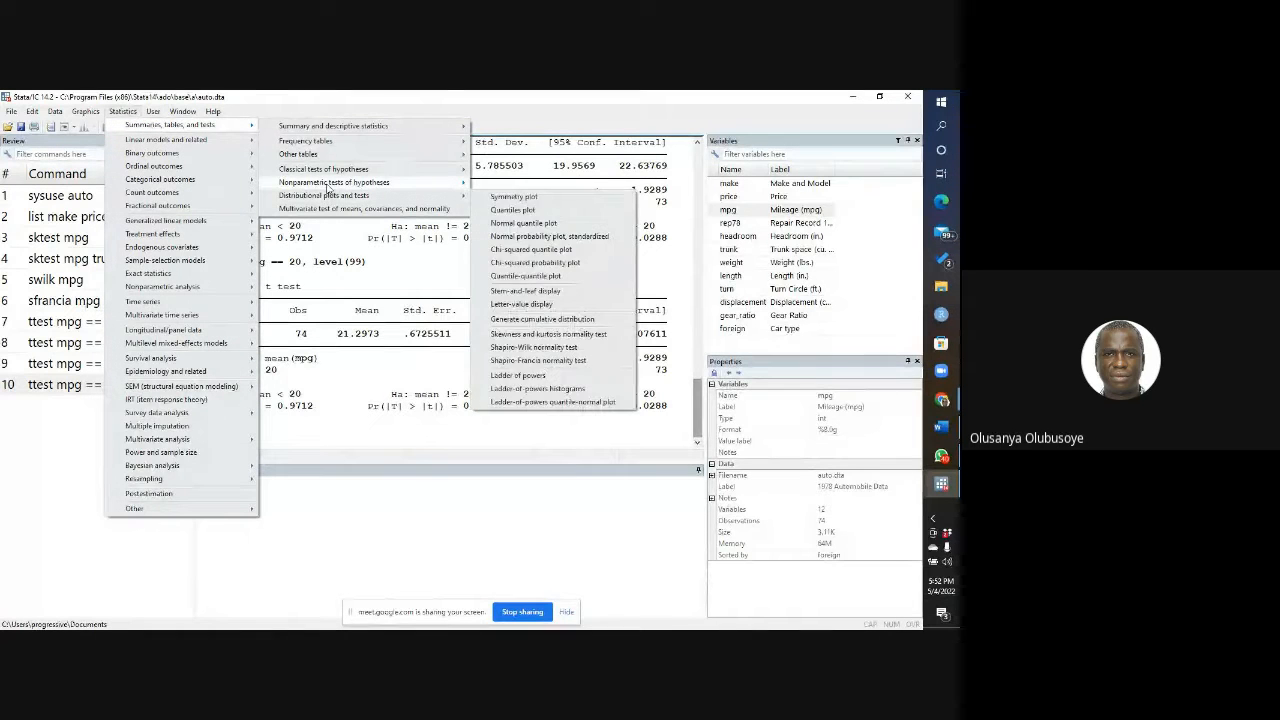
pyautogui.moveTo(330, 169)
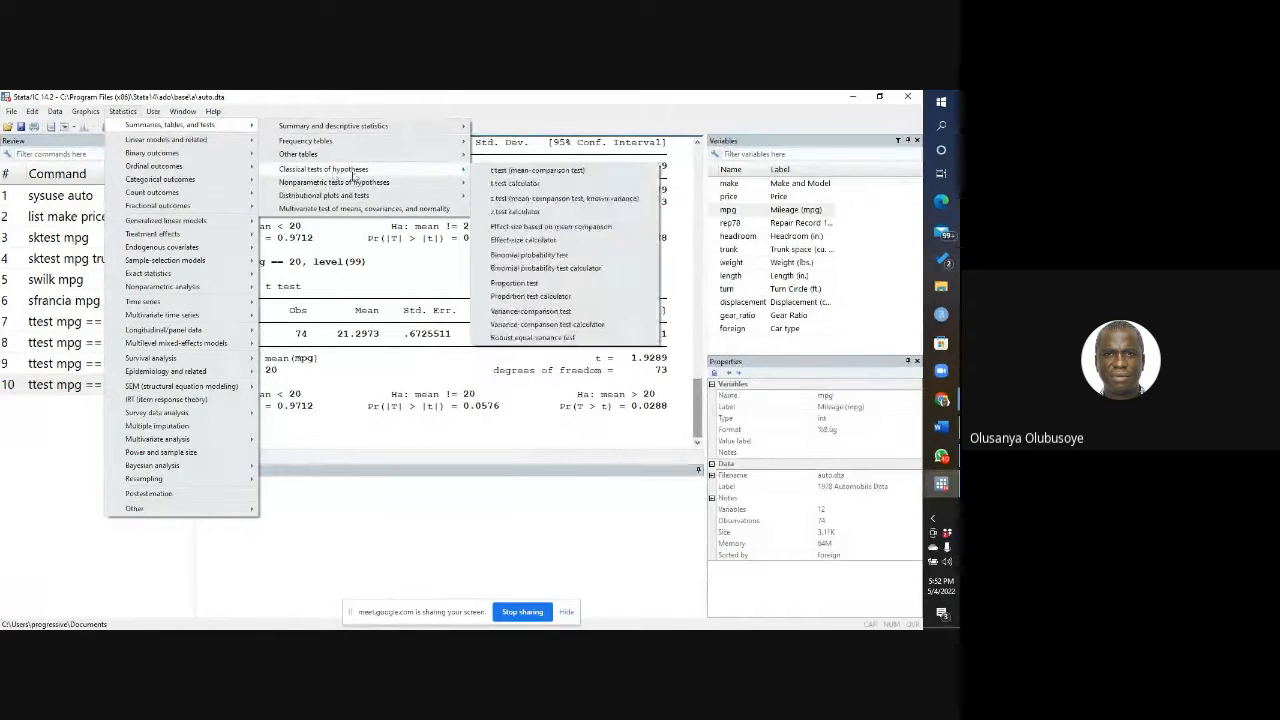
pyautogui.click(516, 172)
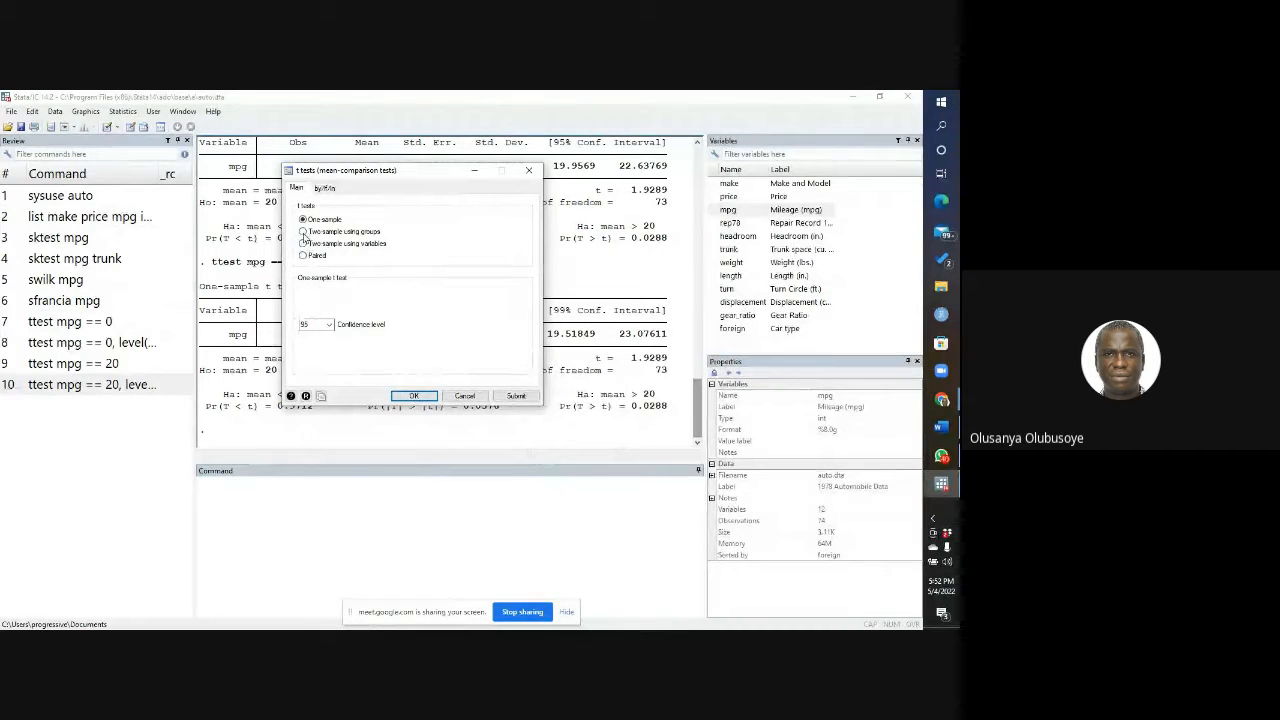
pyautogui.click(303, 231)
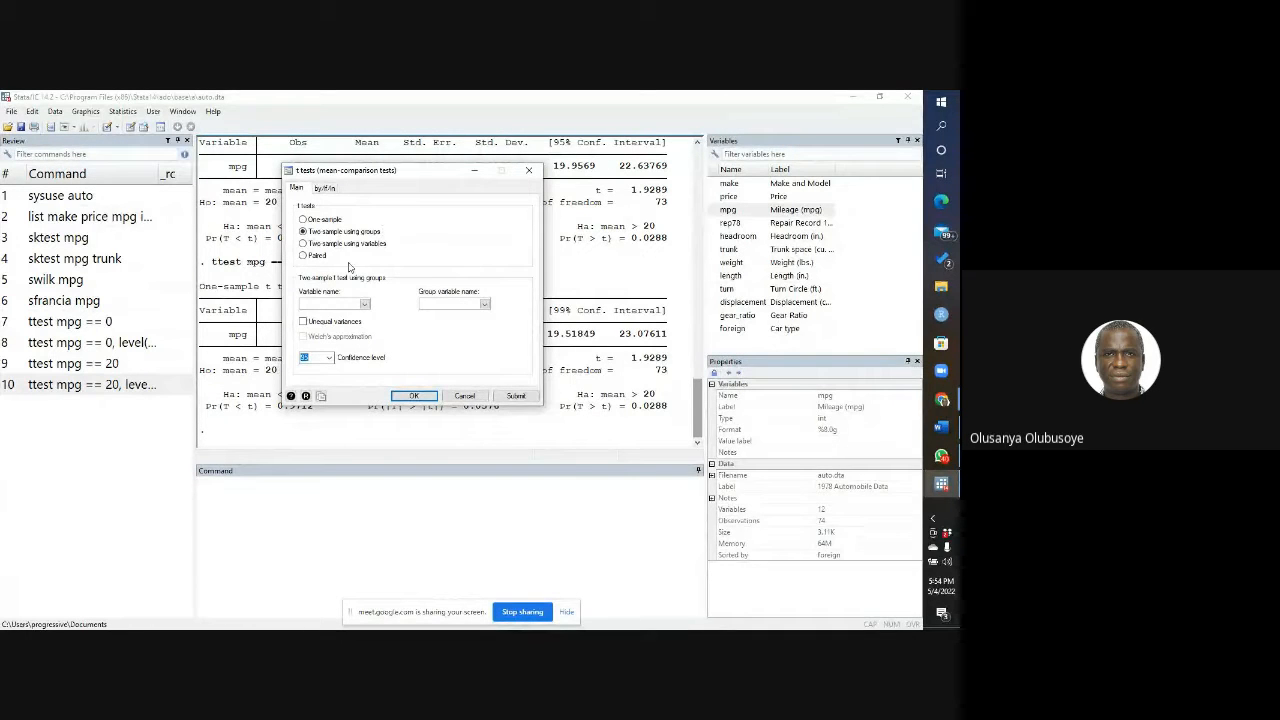
# Step: Set mpg as the test variable and foreign as the group variable for the two-sample t test
pyautogui.click(364, 304)
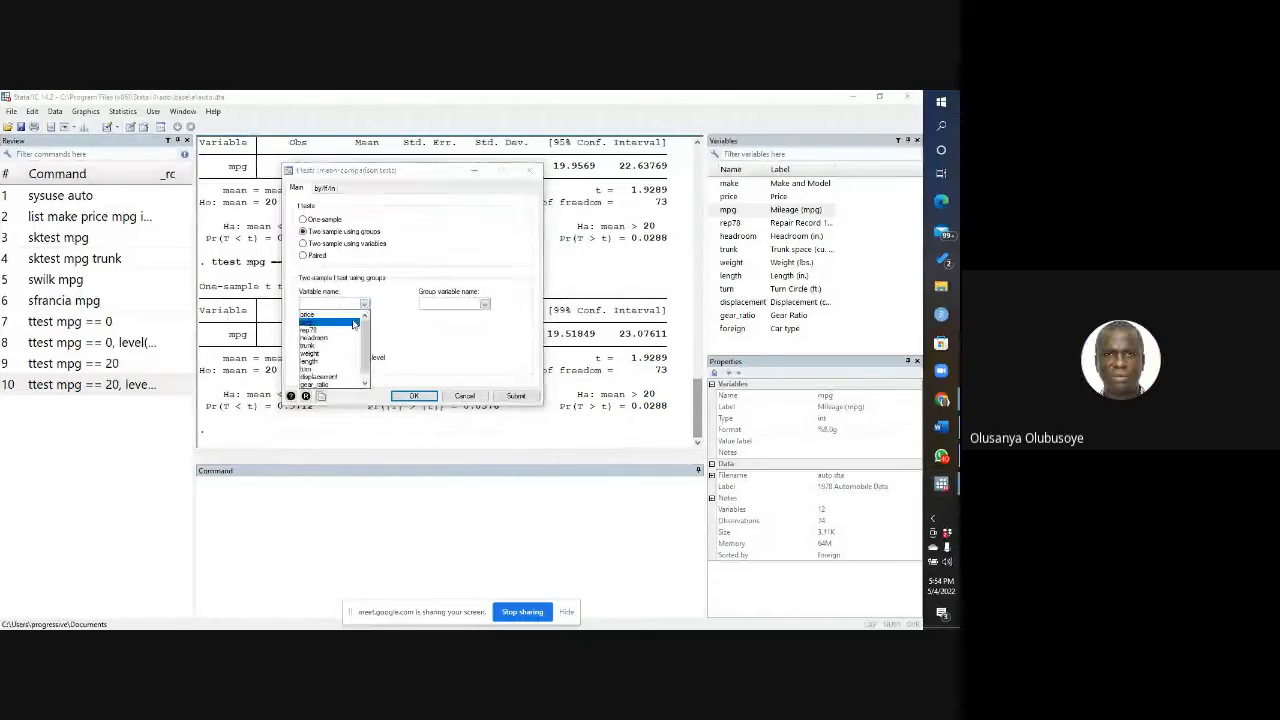
pyautogui.click(352, 322)
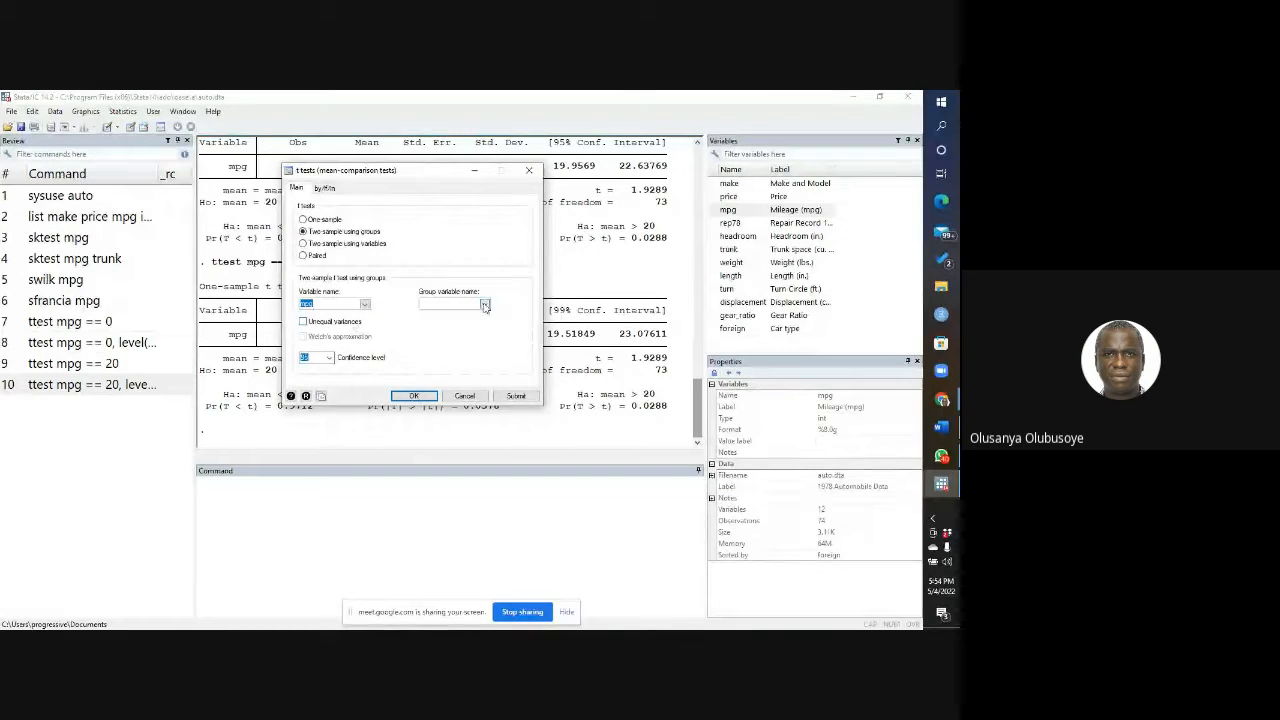
pyautogui.click(484, 305)
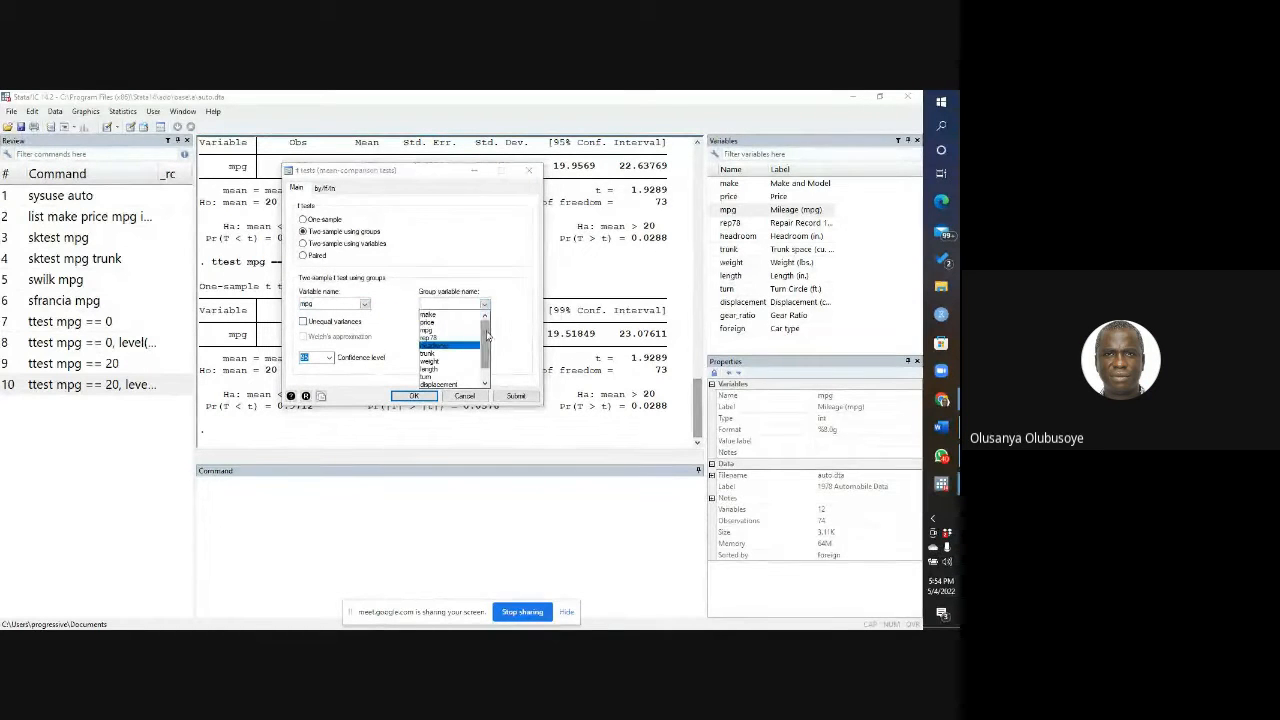
pyautogui.scroll(-2, 487, 336)
pyautogui.click(445, 384)
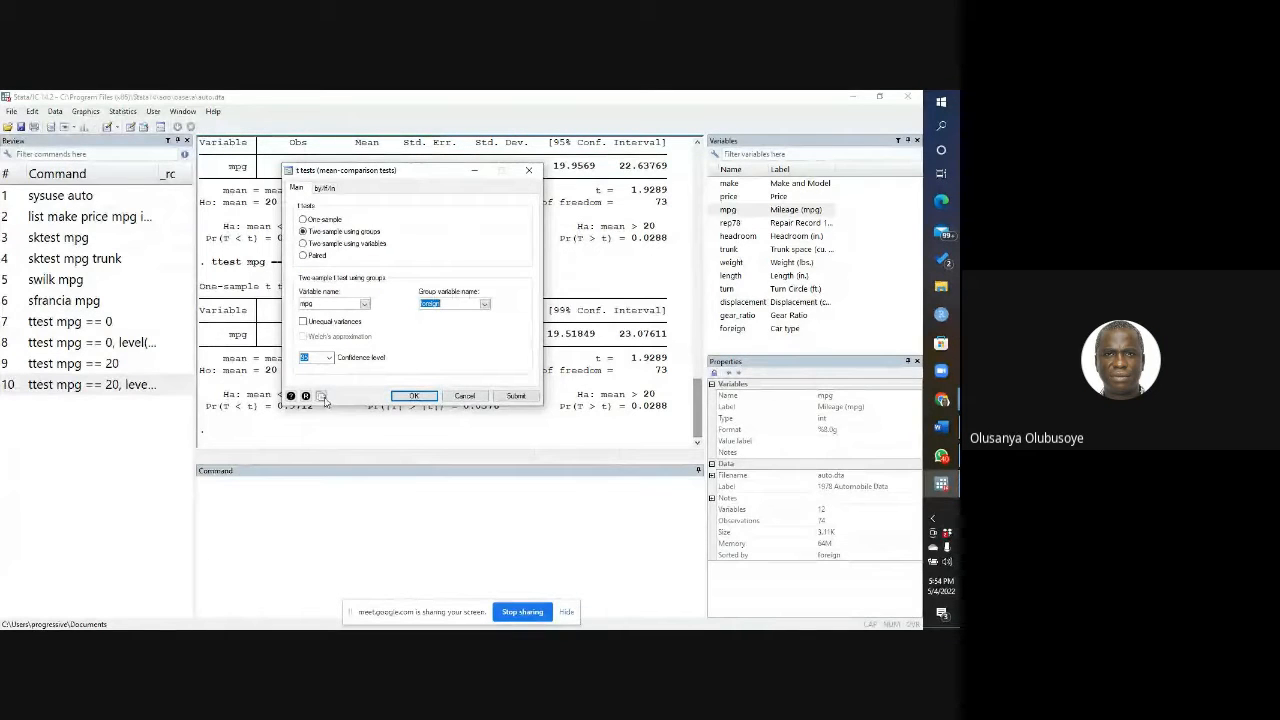
# Step: Transfer the two-sample test to the command line and run it as "ttest mpg, by(foreign)"
pyautogui.click(257, 502)
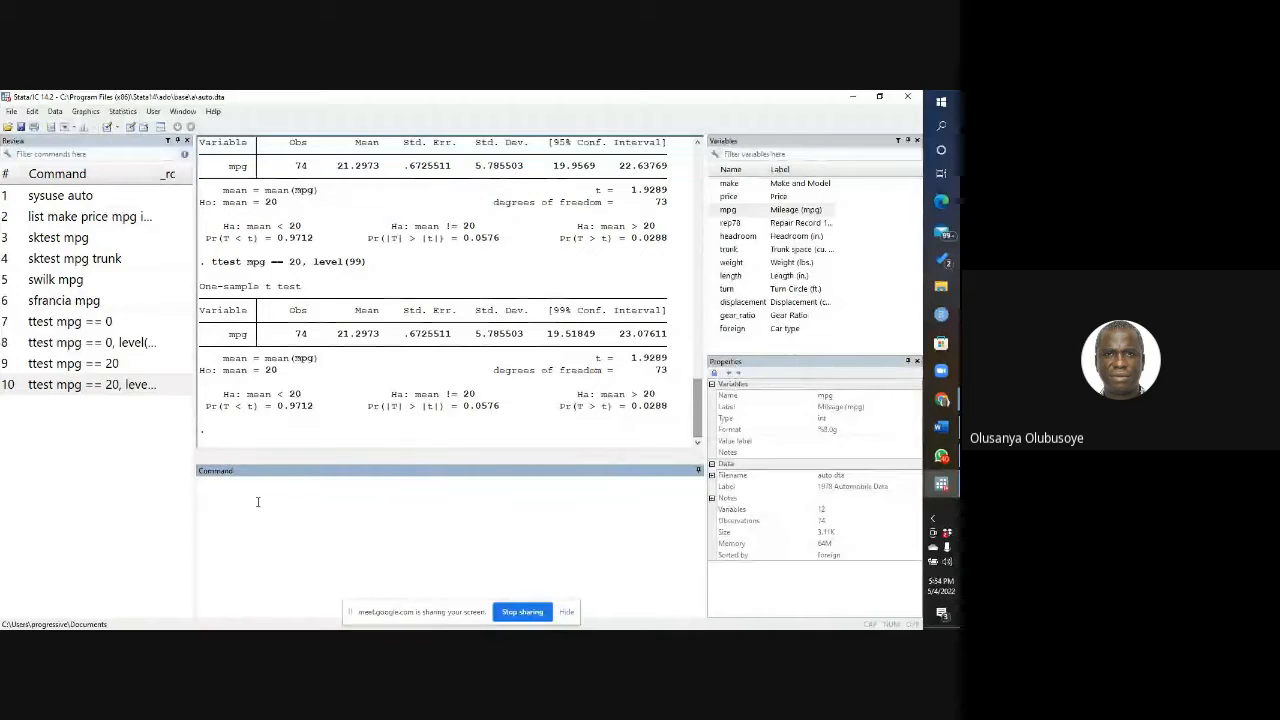
pyautogui.write('ttest mpg, by(foreign)')
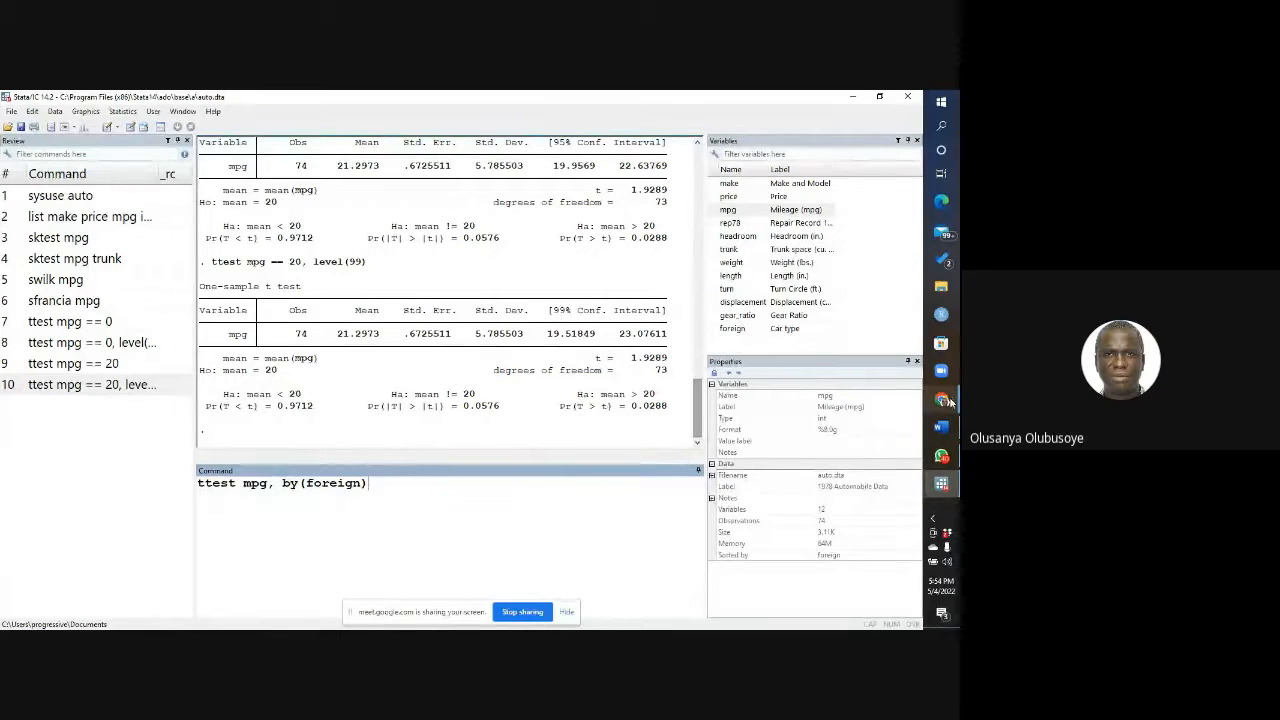
pyautogui.moveTo(949, 401)
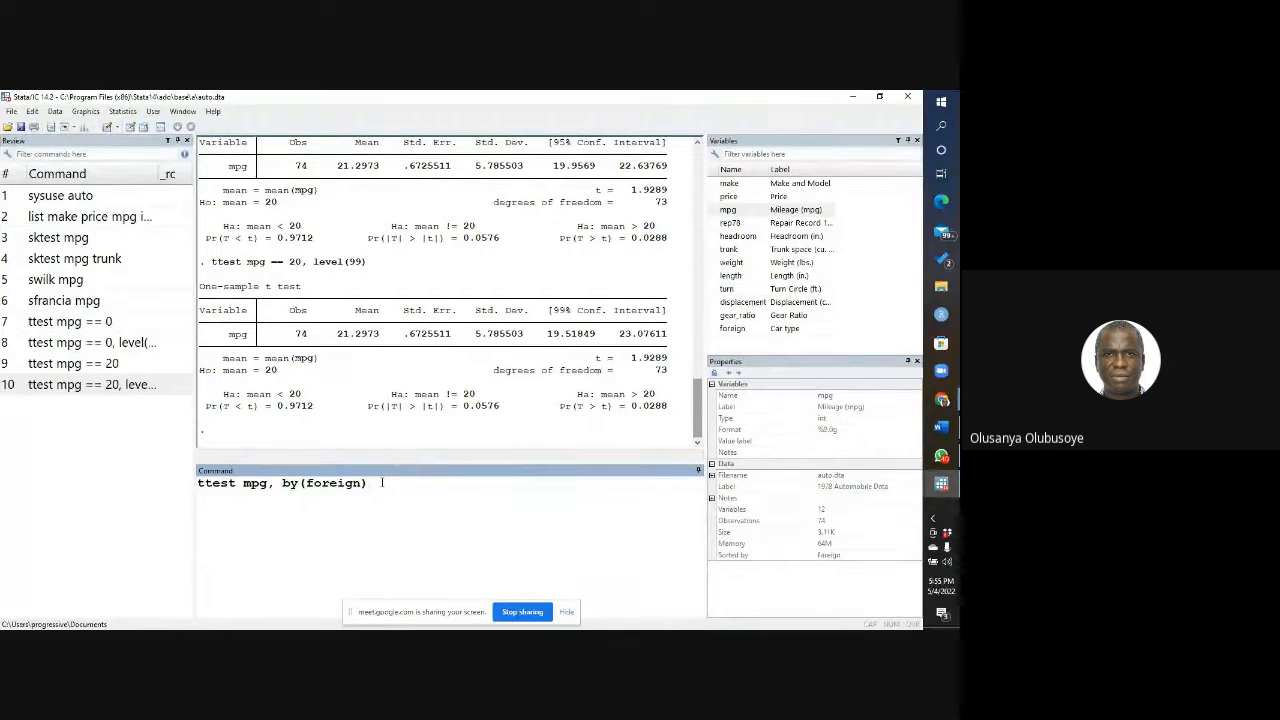
pyautogui.press('Return')
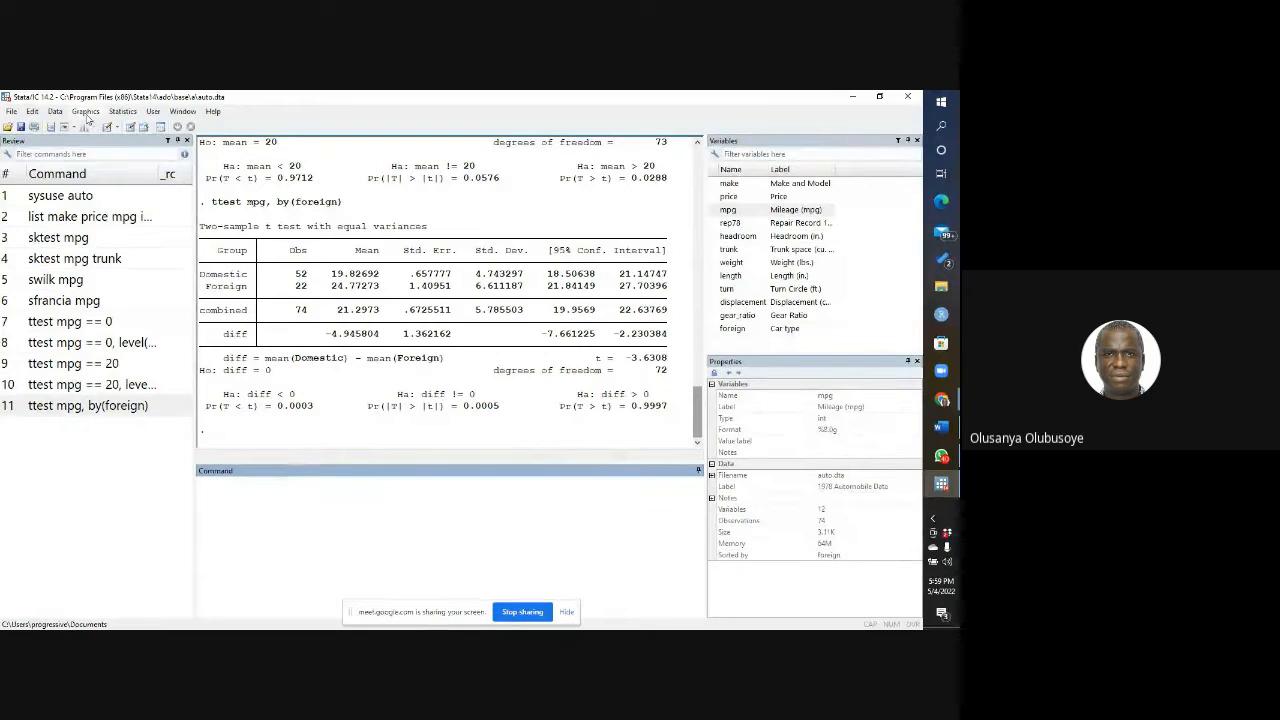
# Step: Return to the open t test dialog and enable unequal variances for the mpg comparison by foreign
pyautogui.click(123, 112)
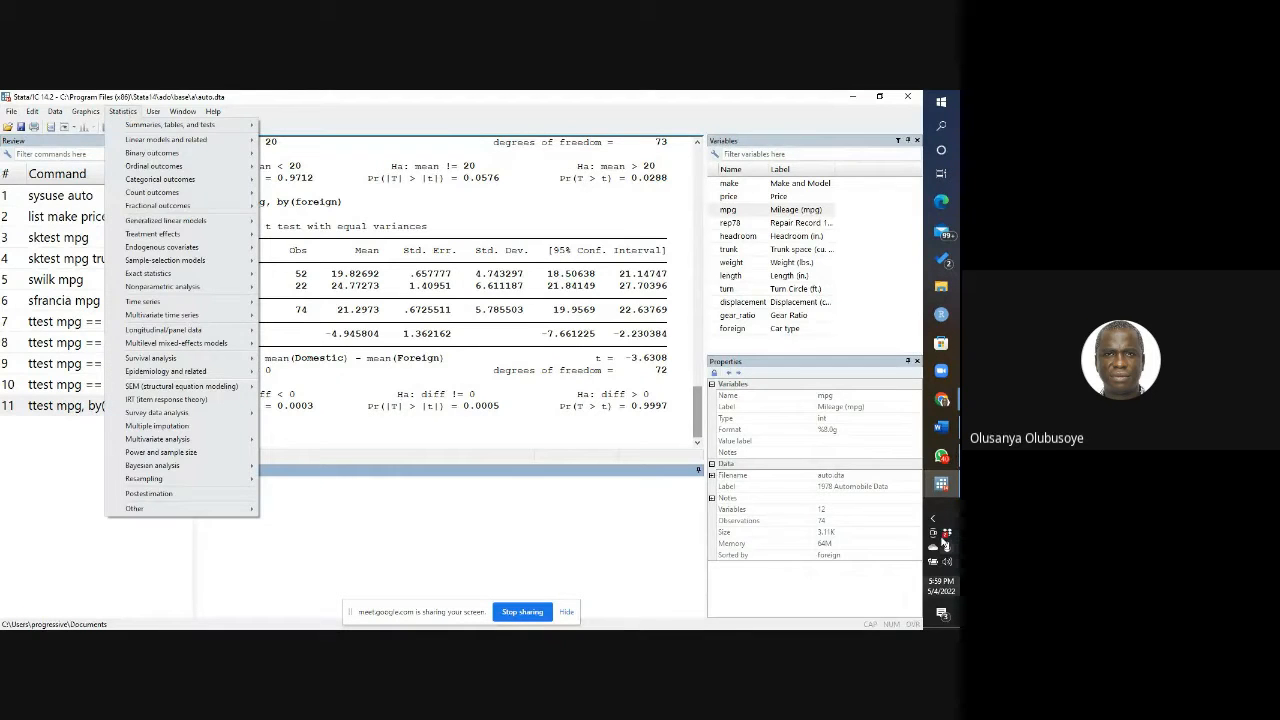
pyautogui.click(941, 483)
pyautogui.click(856, 544)
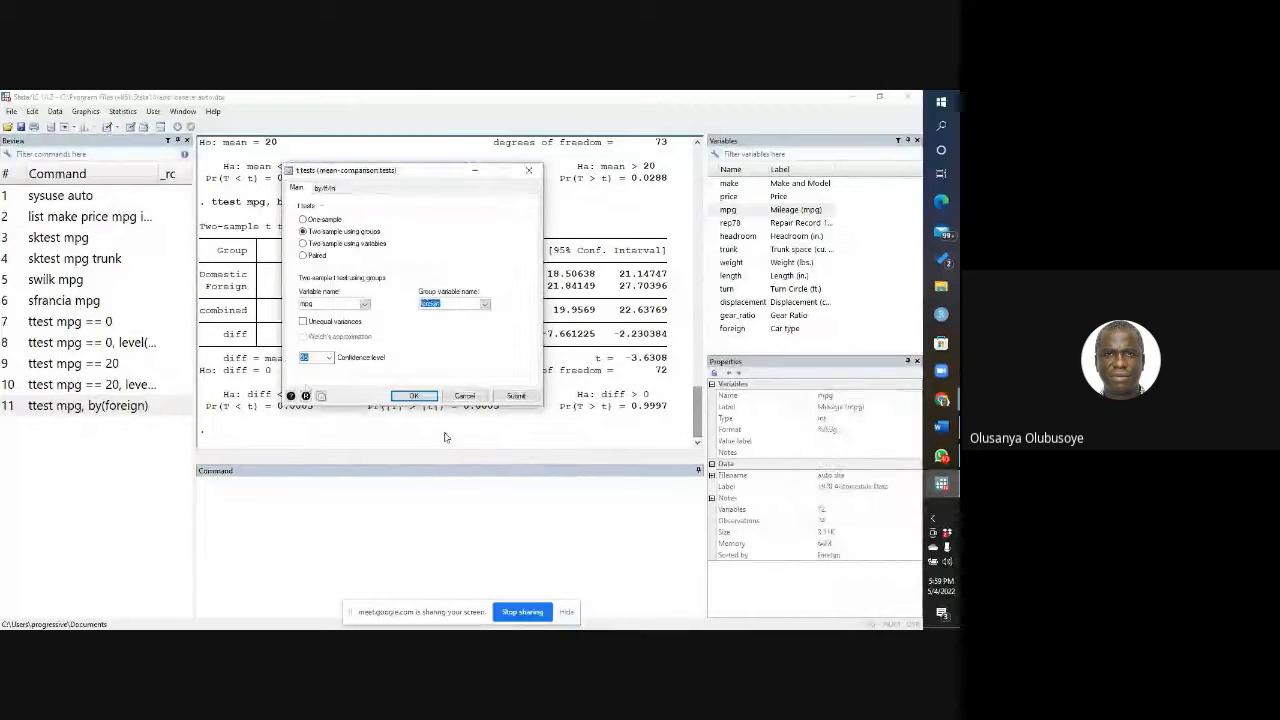
pyautogui.click(302, 322)
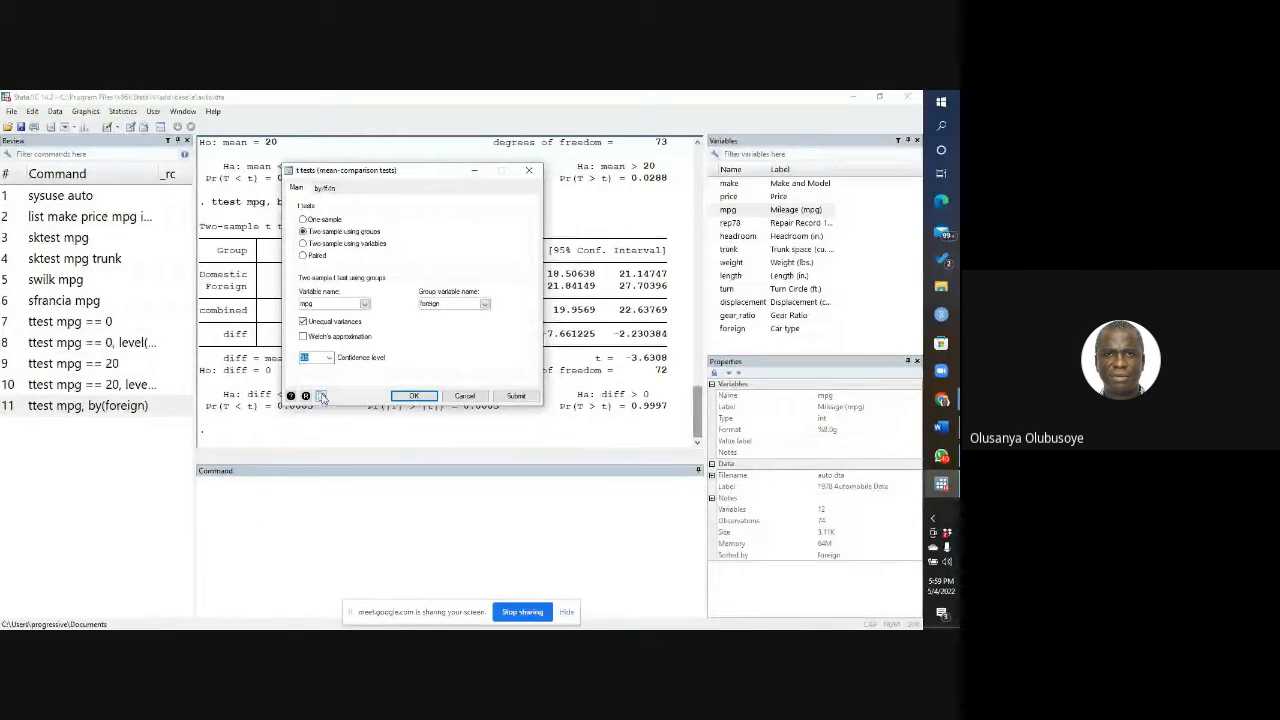
# Step: Run the unequal-variances test as the command "ttest mpg, by(foreign) unequal"
pyautogui.click(236, 490)
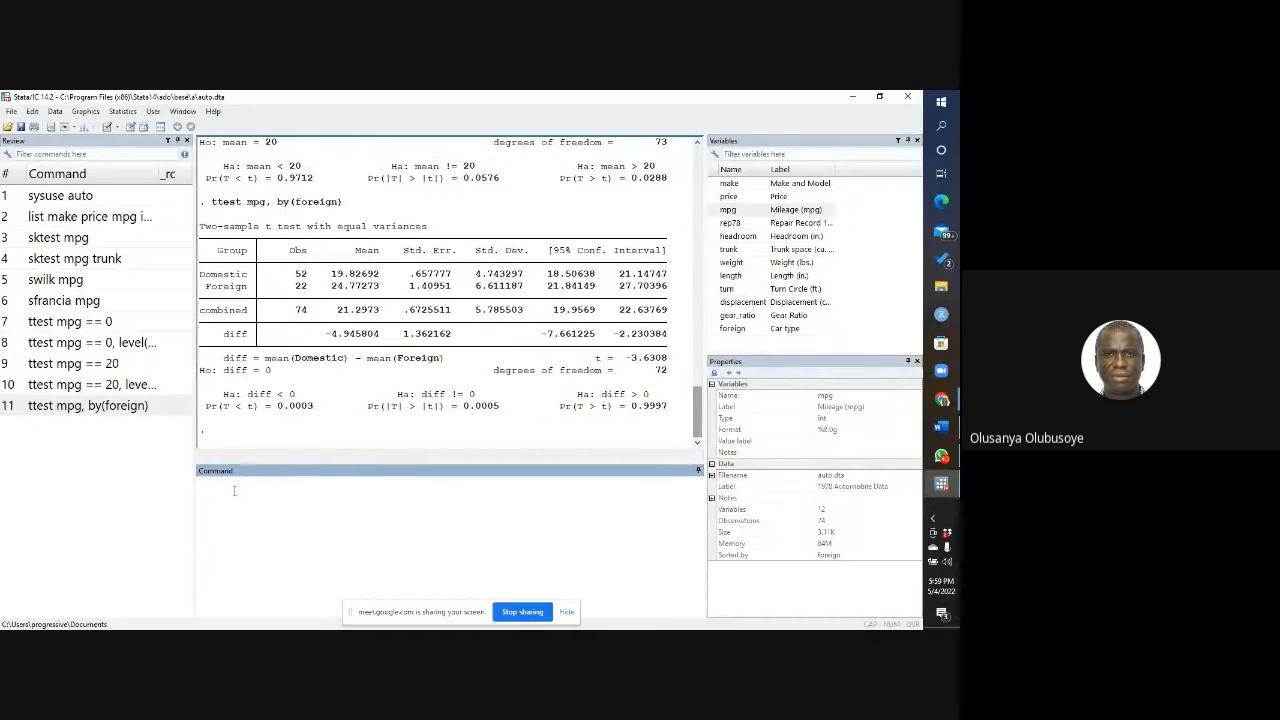
pyautogui.write('ttest mpg, by(foreign) unequal')
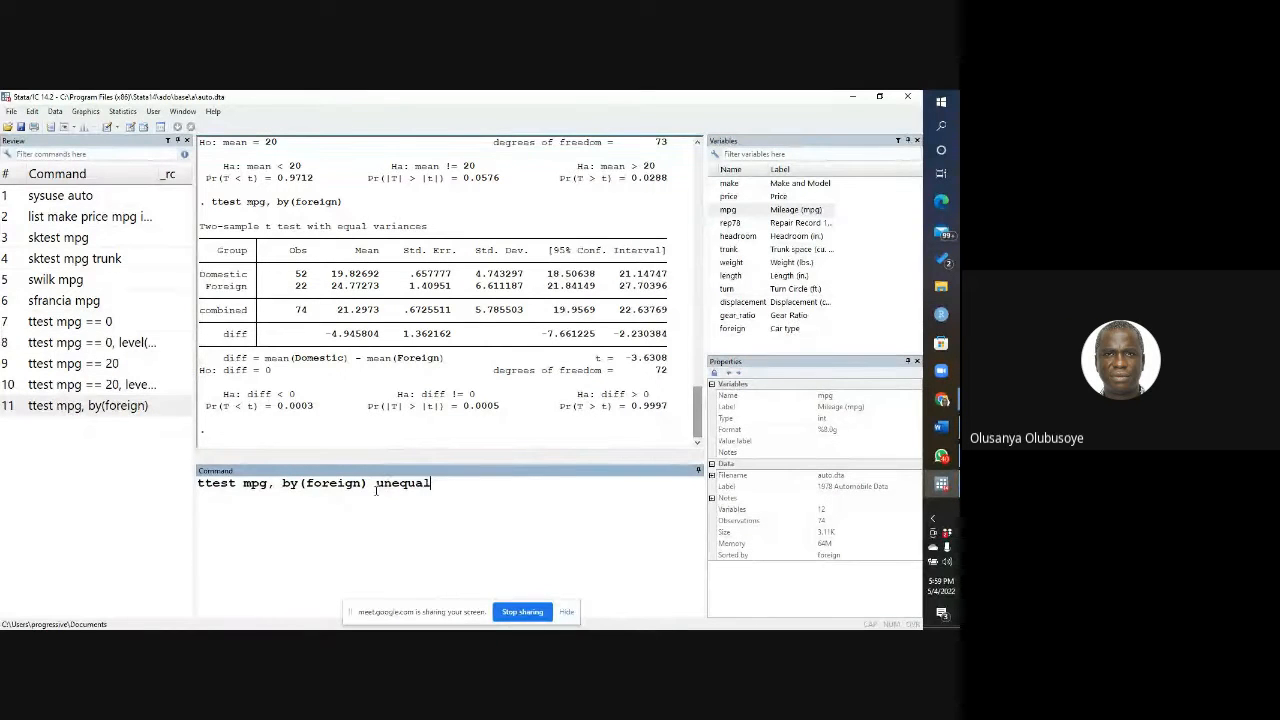
pyautogui.click(941, 484)
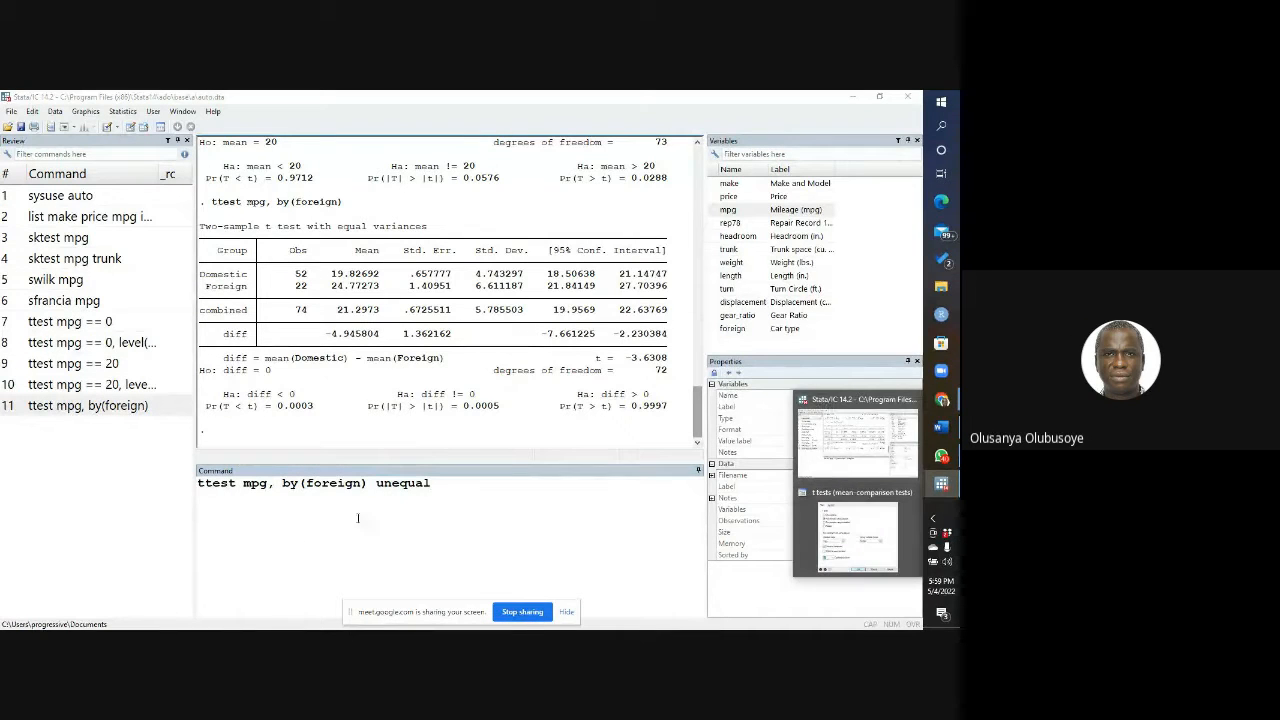
pyautogui.click(430, 488)
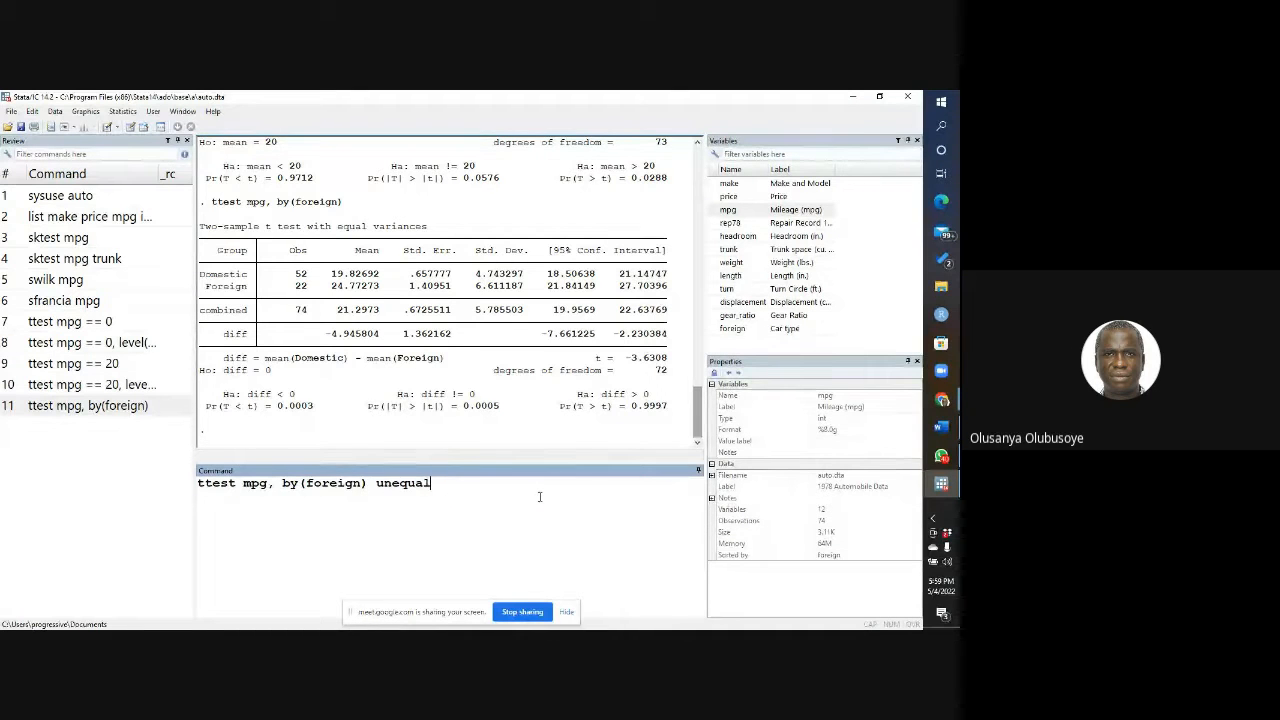
pyautogui.press('Return')
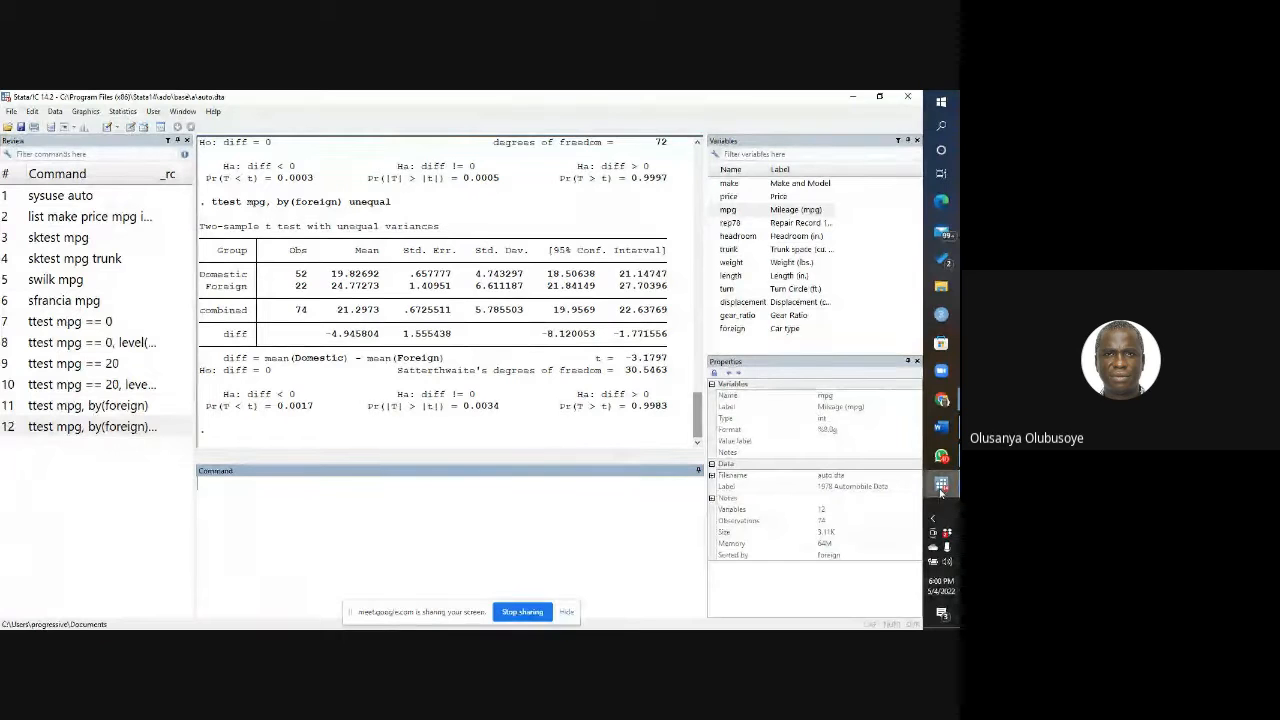
# Step: Enable Welch's approximation in the t test dialog and run the command "ttest mpg, by(foreign) unequal welch"
pyautogui.moveTo(941, 484)
pyautogui.click(849, 535)
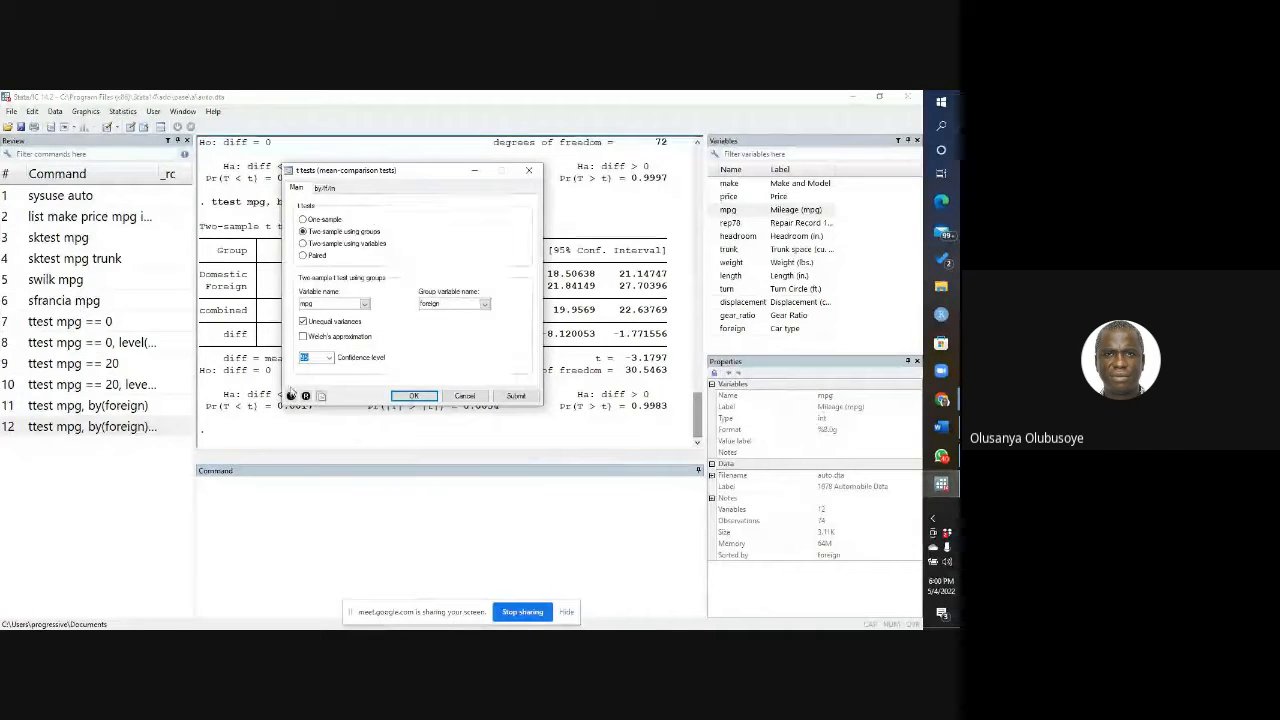
pyautogui.click(304, 337)
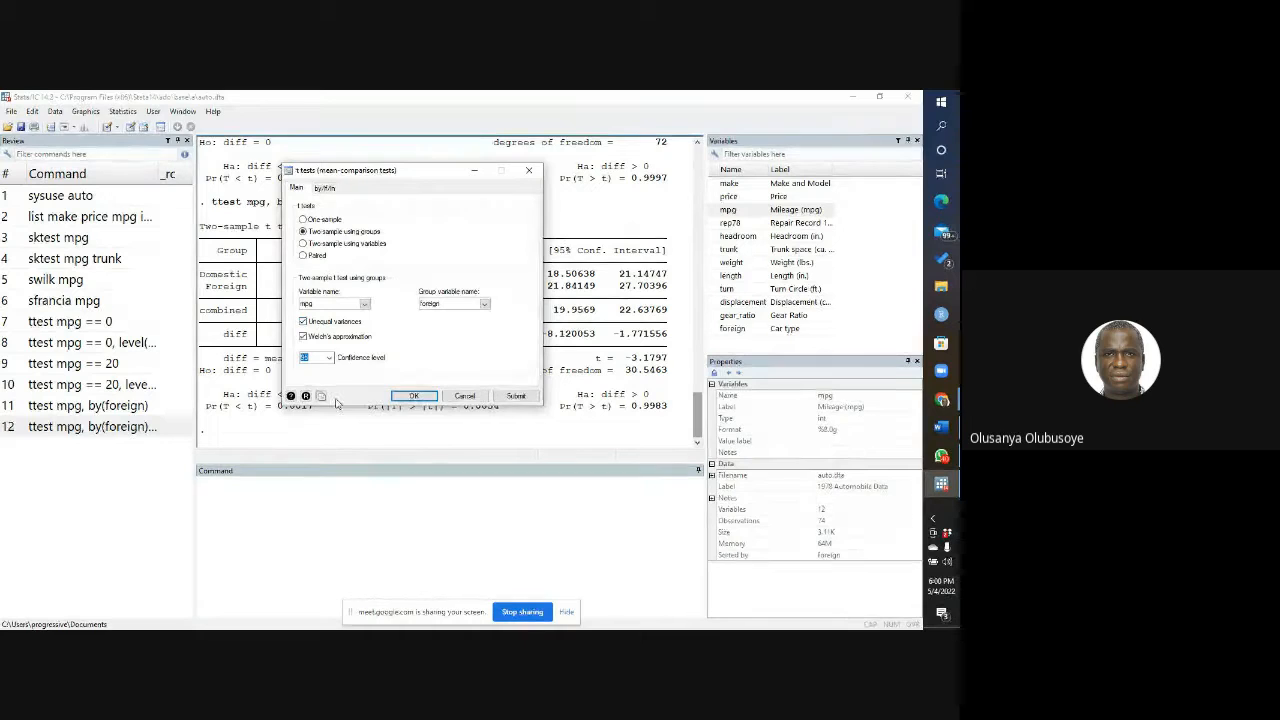
pyautogui.click(225, 489)
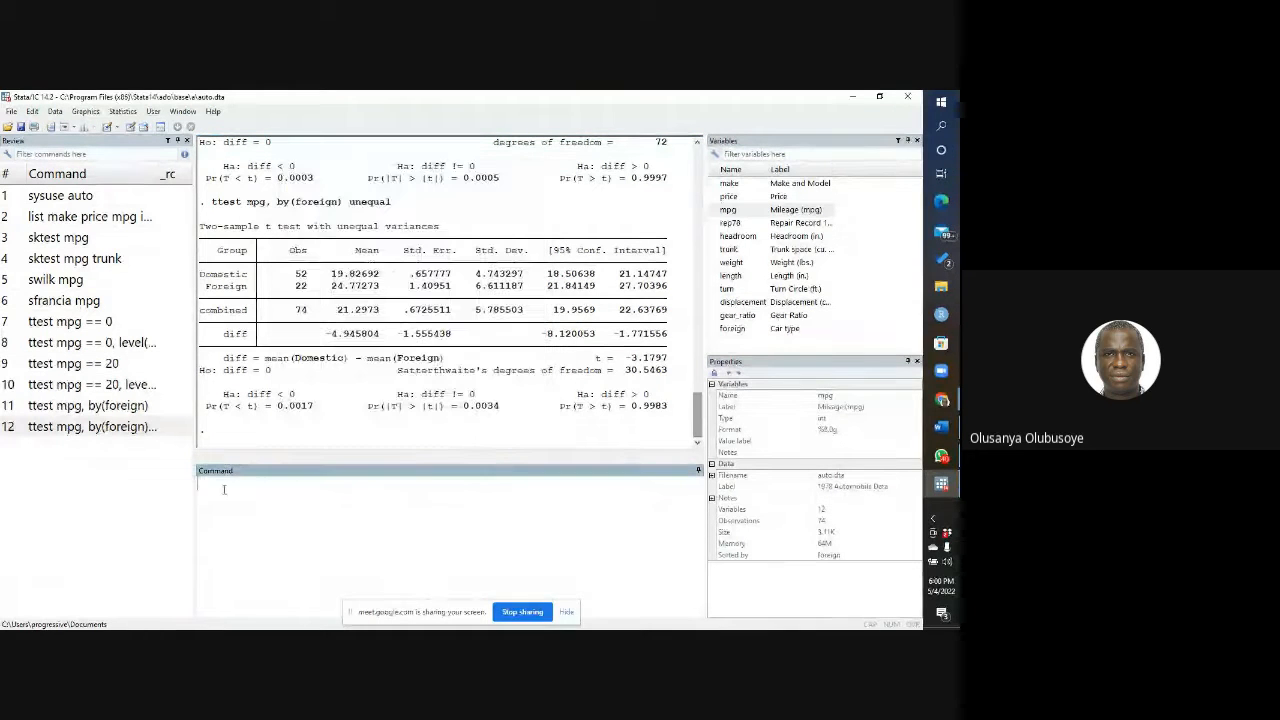
pyautogui.write('ttest mpg, by(foreign) unequal welch')
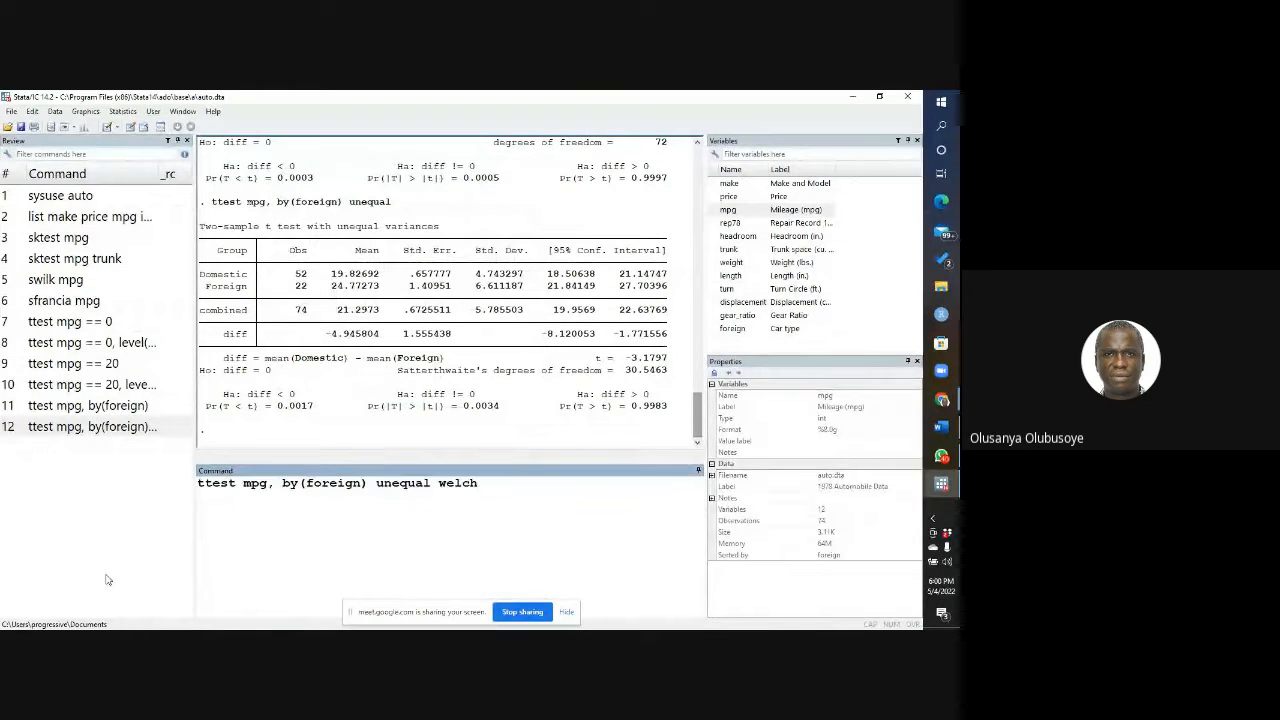
pyautogui.press('Return')
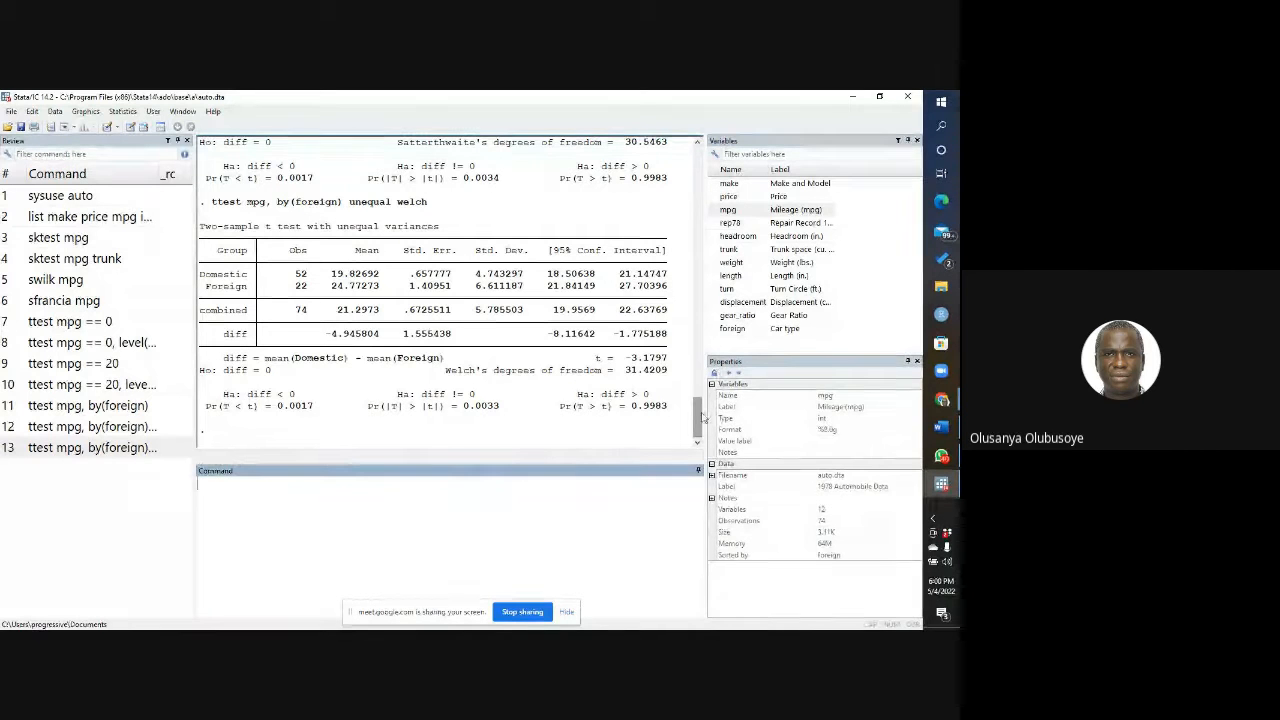
# Step: Set up a two-sample t test using variables, with mpg as the first variable and price as the second
pyautogui.moveTo(701, 418)
pyautogui.mouseDown()
pyautogui.moveTo(697, 390)
pyautogui.moveTo(688, 418)
pyautogui.mouseUp()
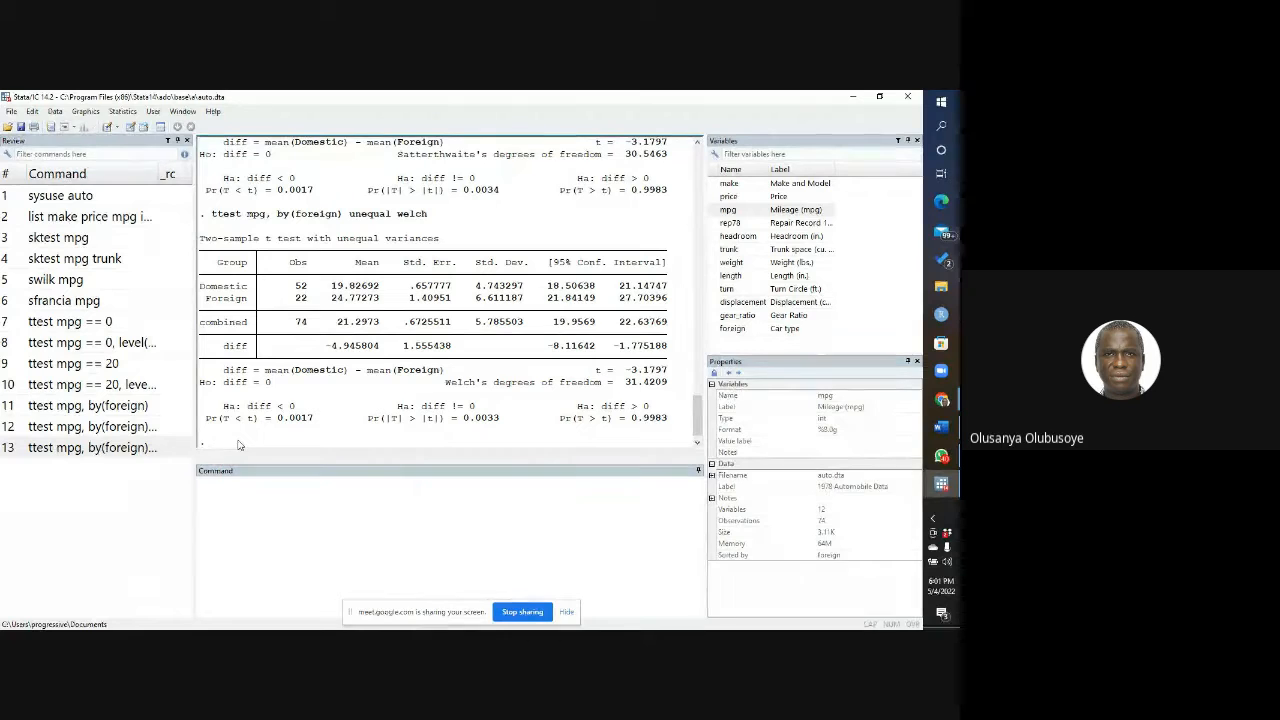
pyautogui.click(122, 111)
pyautogui.moveTo(210, 124)
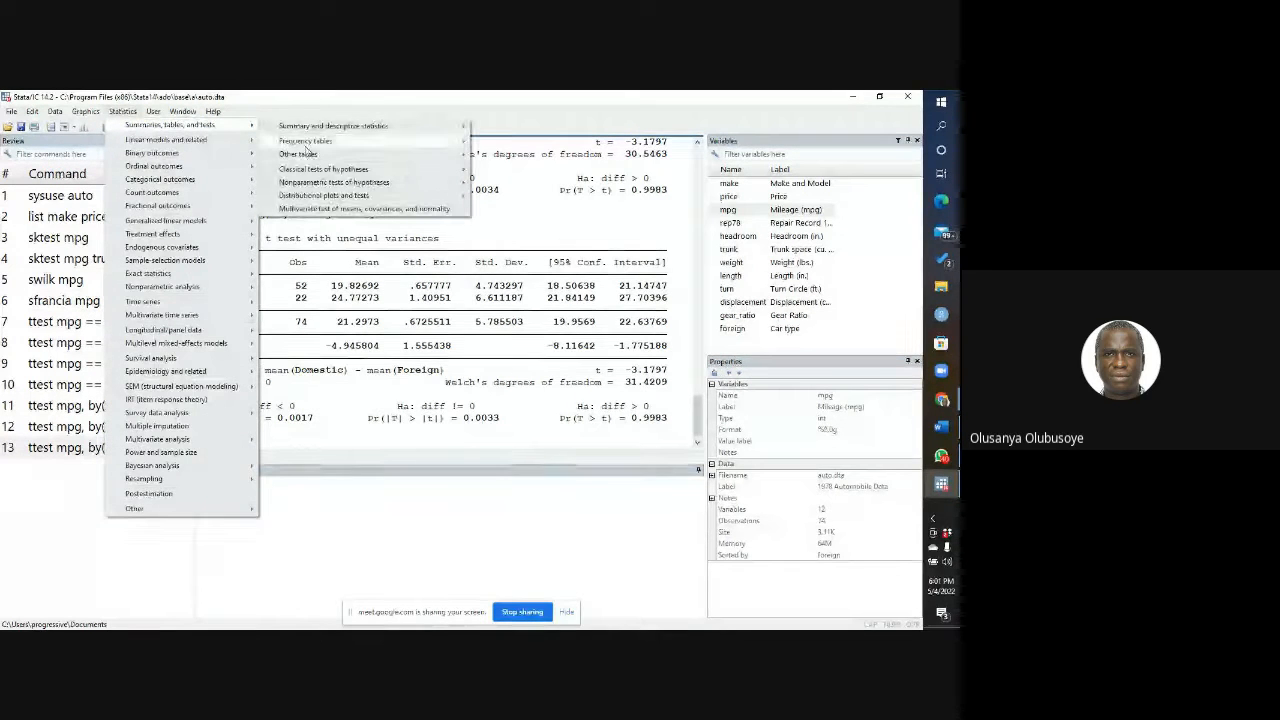
pyautogui.moveTo(306, 168)
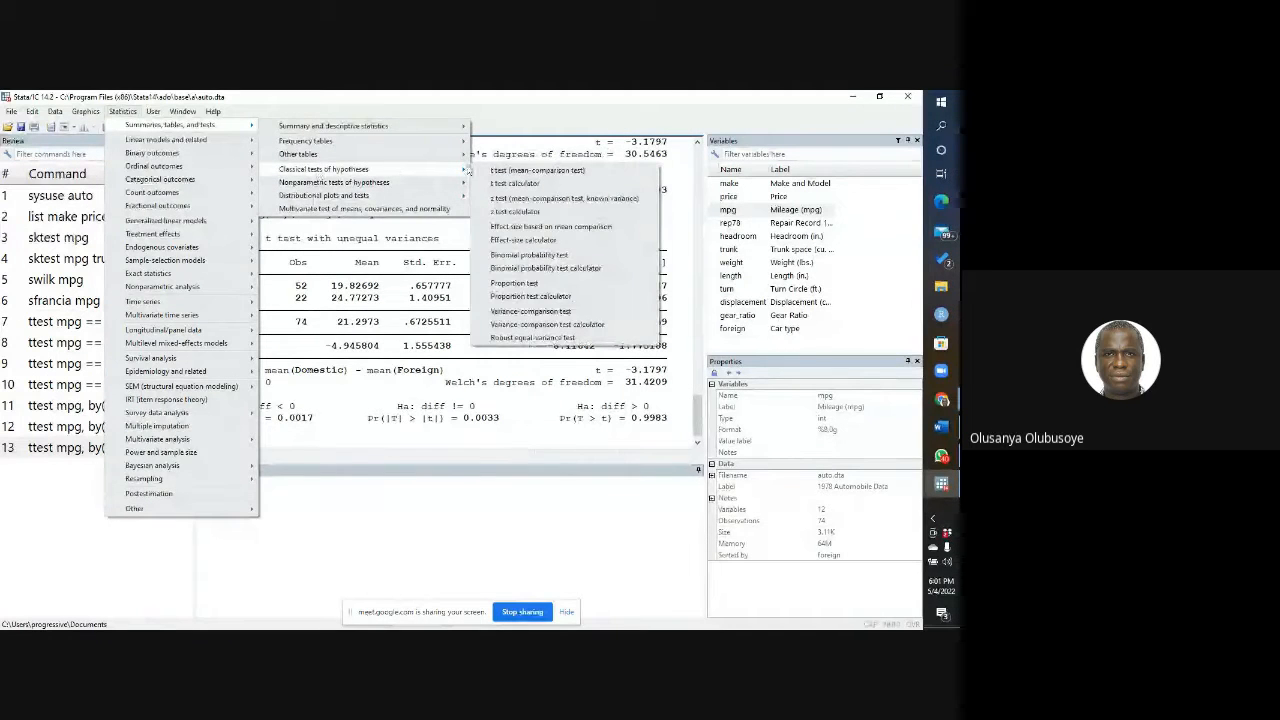
pyautogui.click(537, 170)
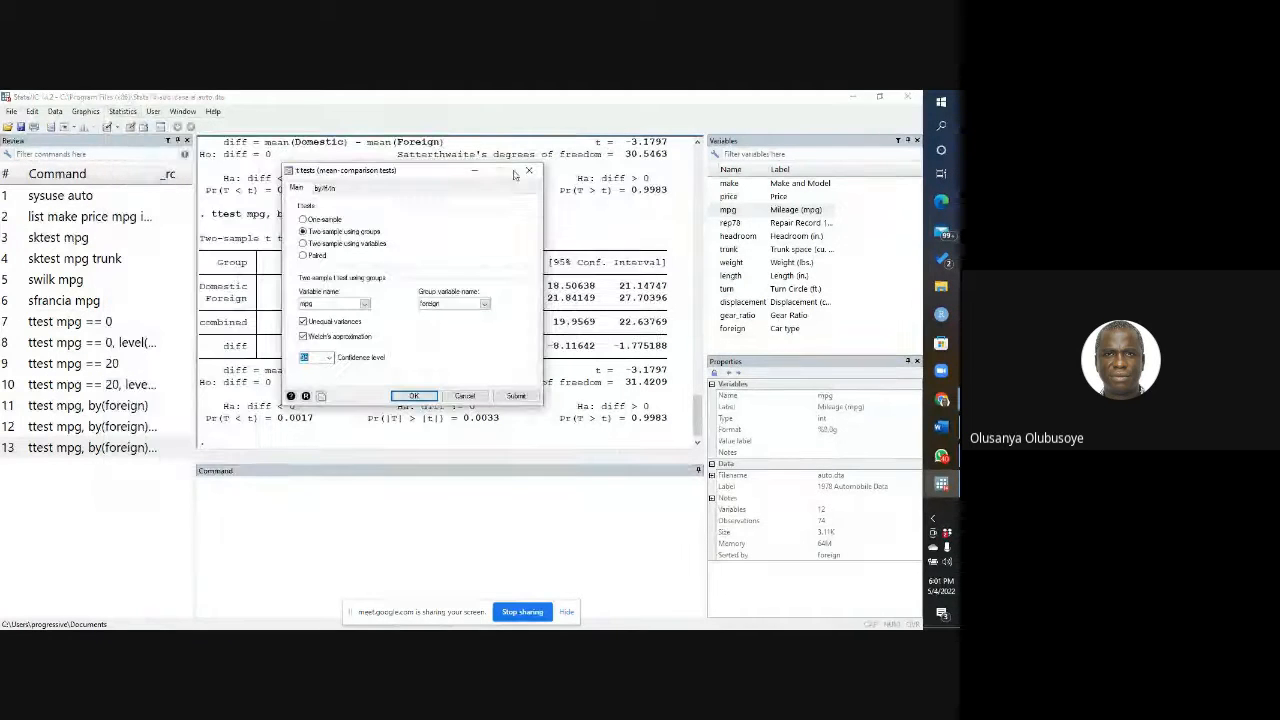
pyautogui.click(303, 243)
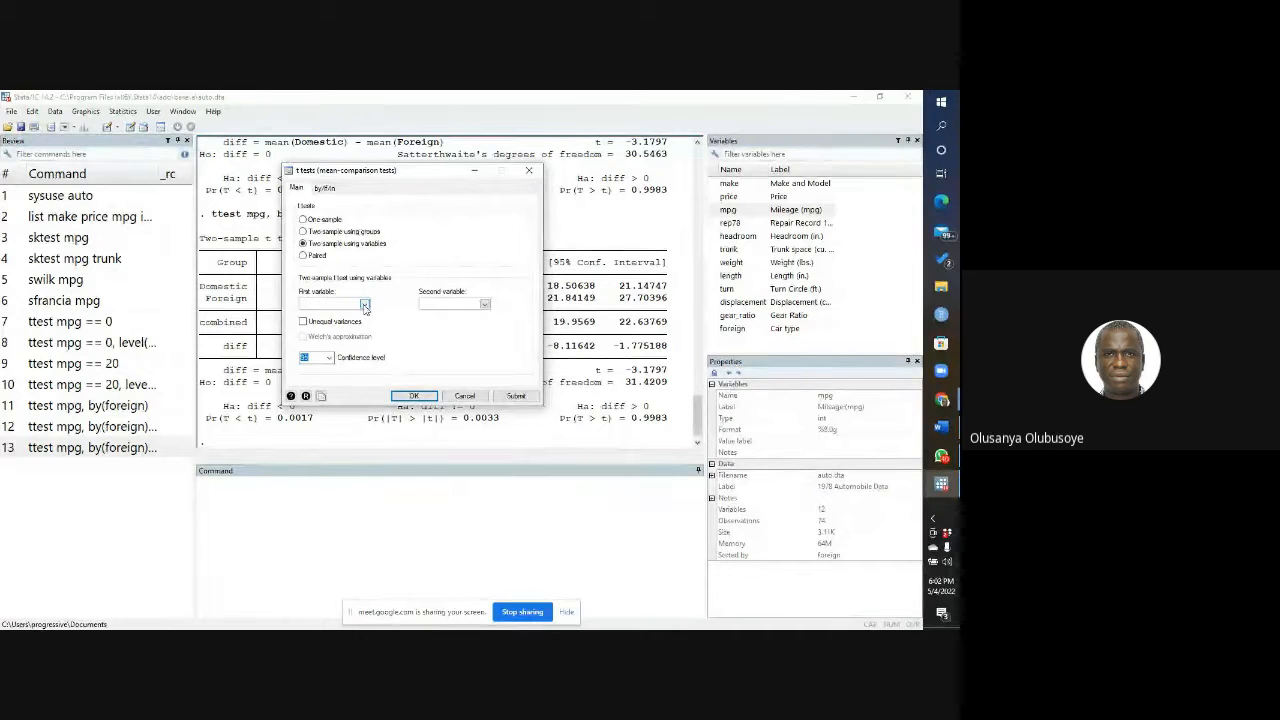
pyautogui.click(365, 305)
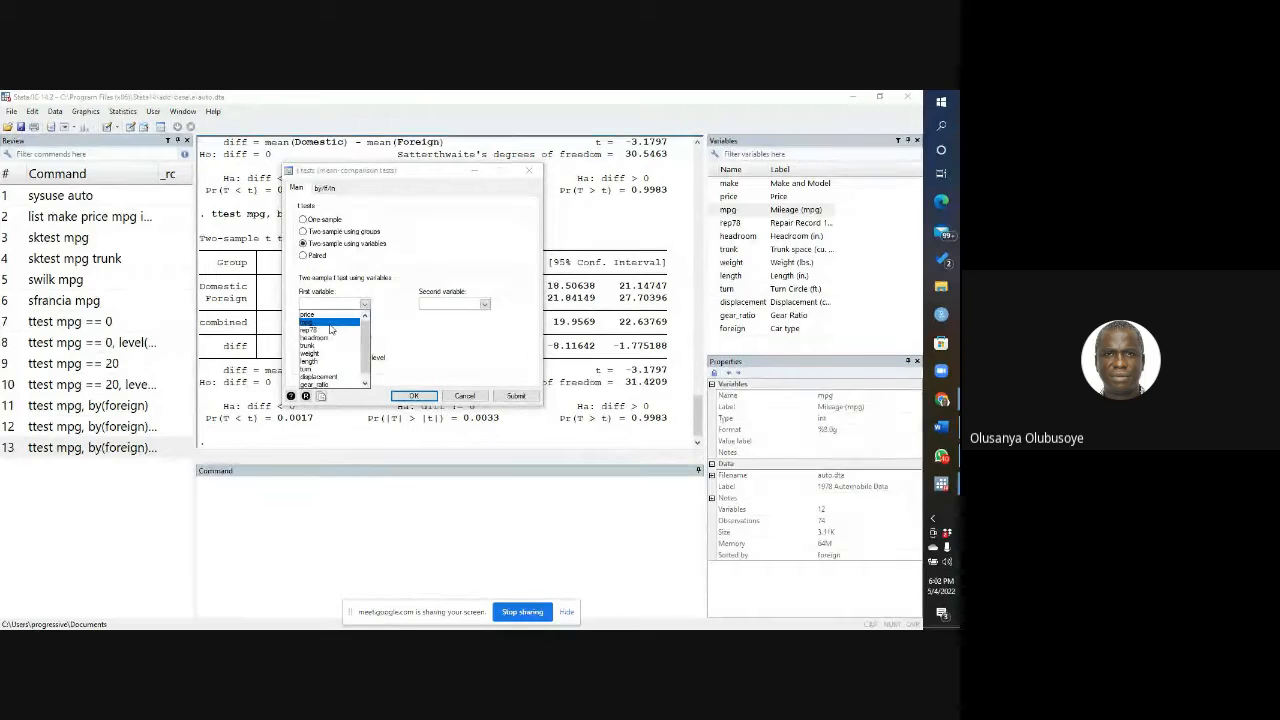
pyautogui.click(331, 322)
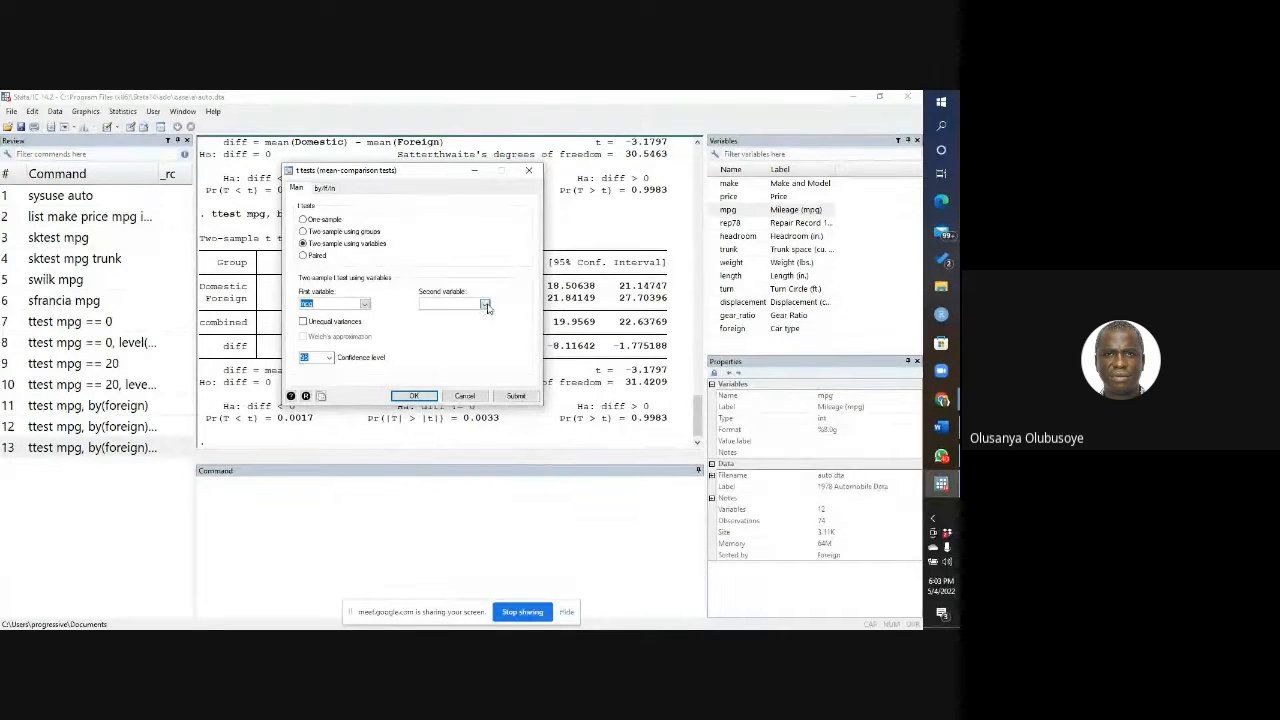
pyautogui.click(485, 303)
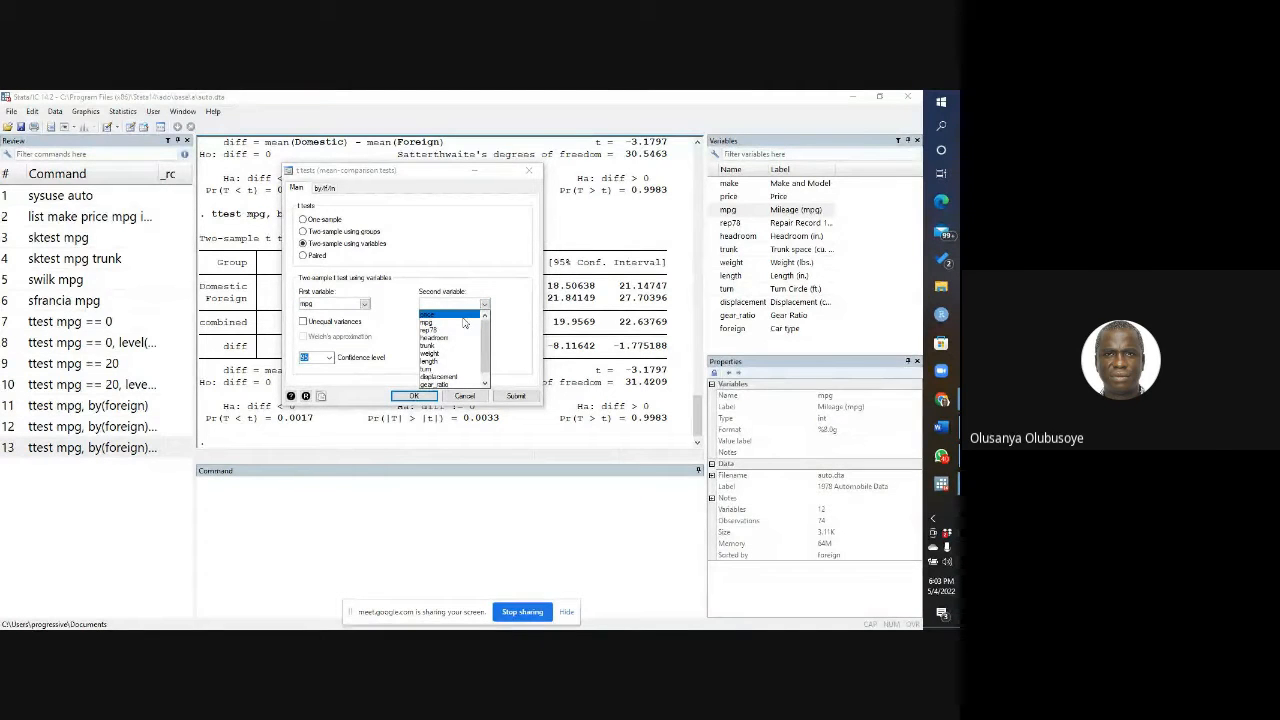
pyautogui.click(463, 321)
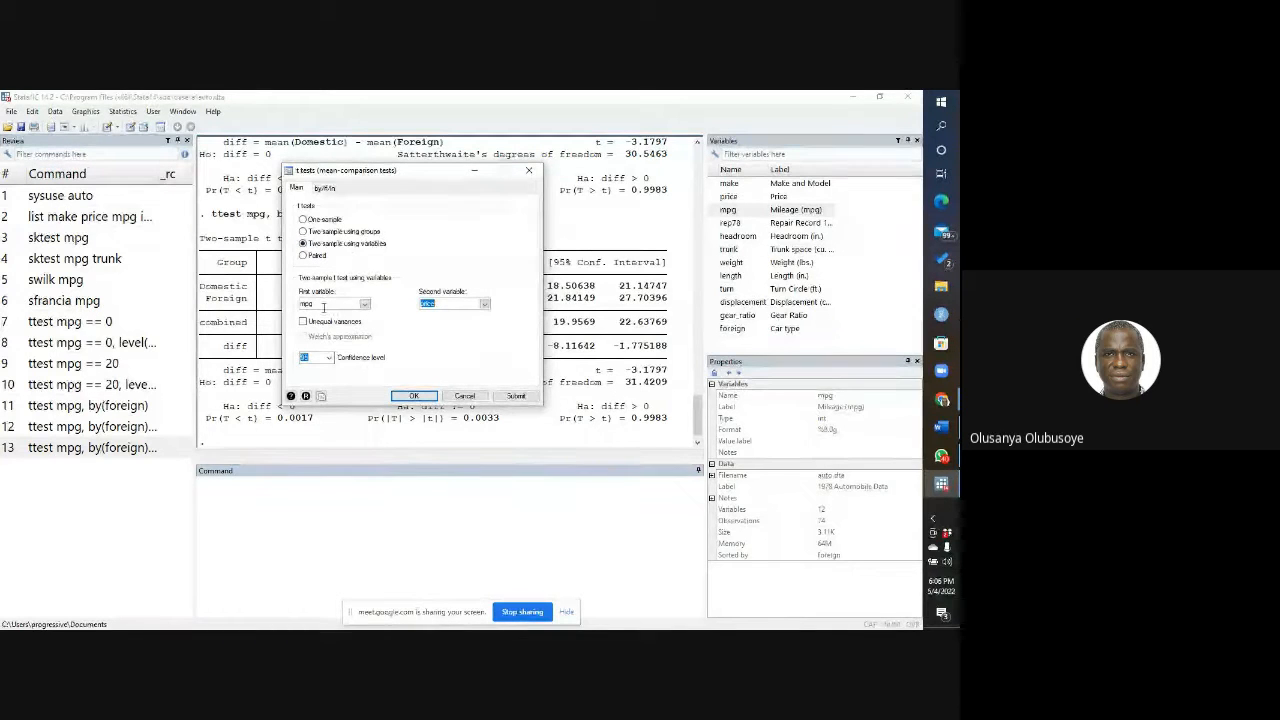
pyautogui.click(445, 305)
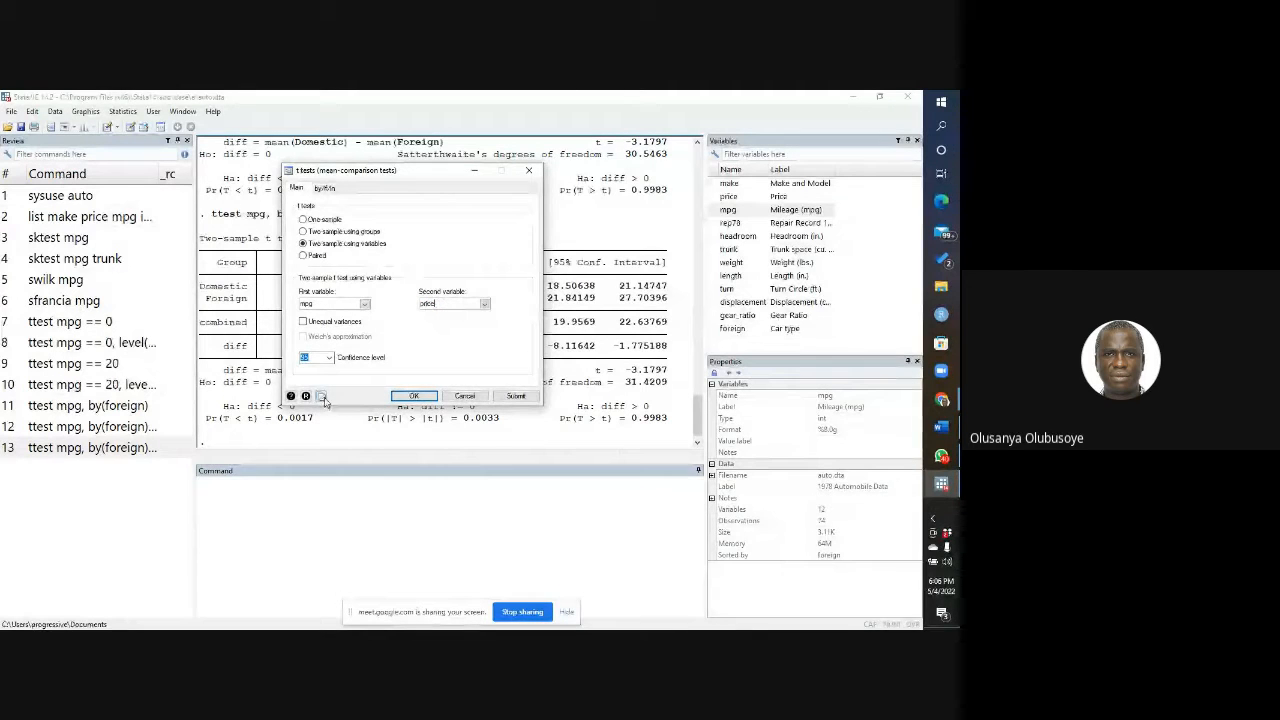
# Step: Transfer the two-variable test to the command line and run it as "ttest mpg == price, unpaired"
pyautogui.click(322, 397)
pyautogui.click(240, 498)
pyautogui.hotkey('ctrl', 'v')
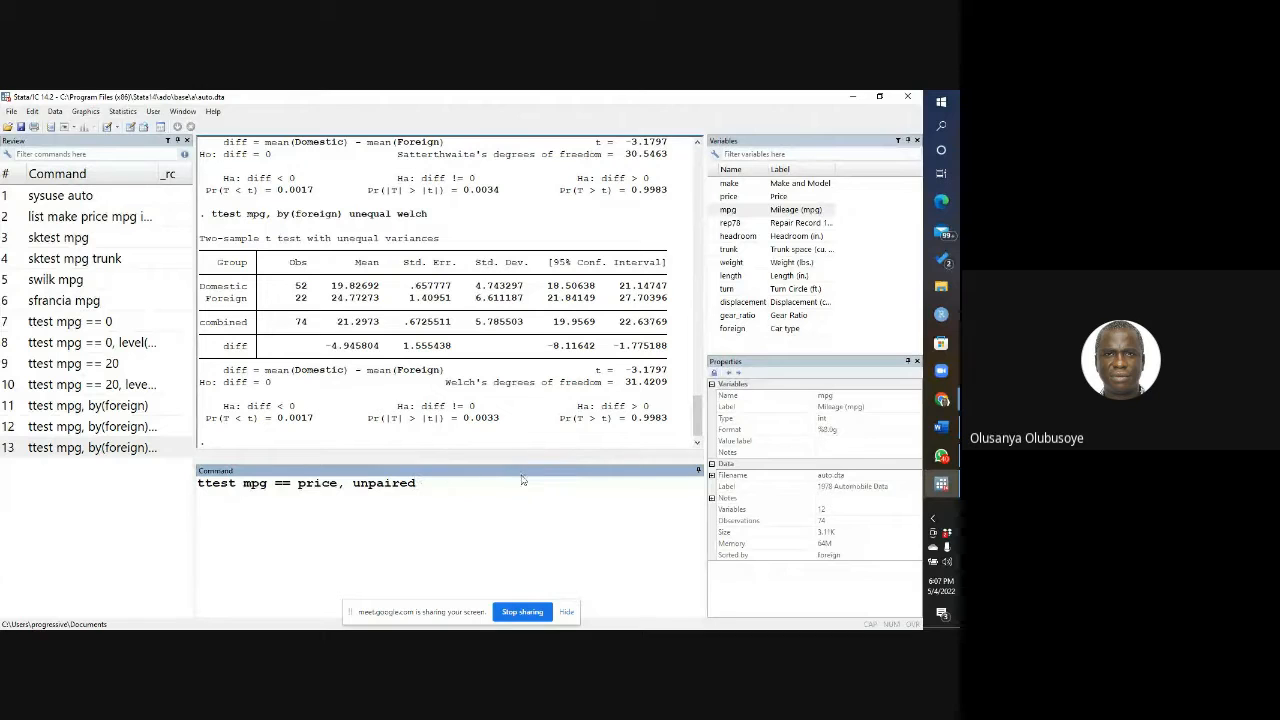
pyautogui.press('Return')
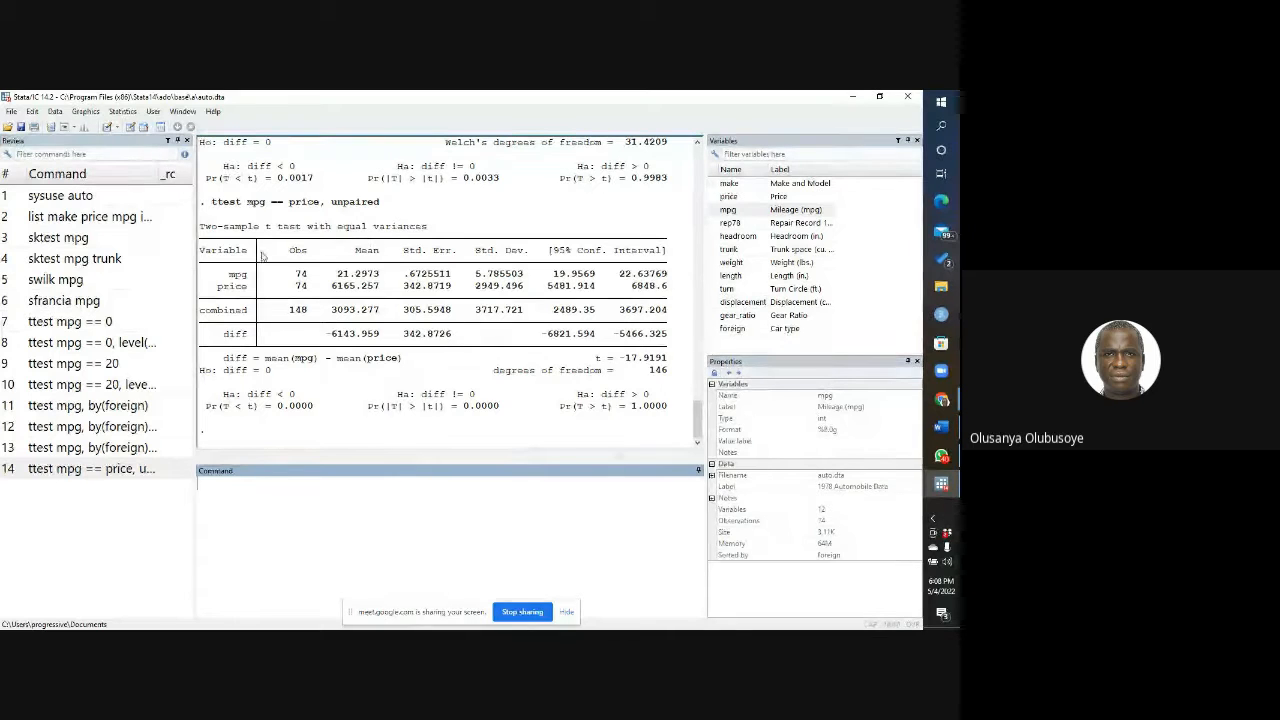
# Step: Set up a paired t test with mpg as the first variable and price as the second
pyautogui.click(122, 112)
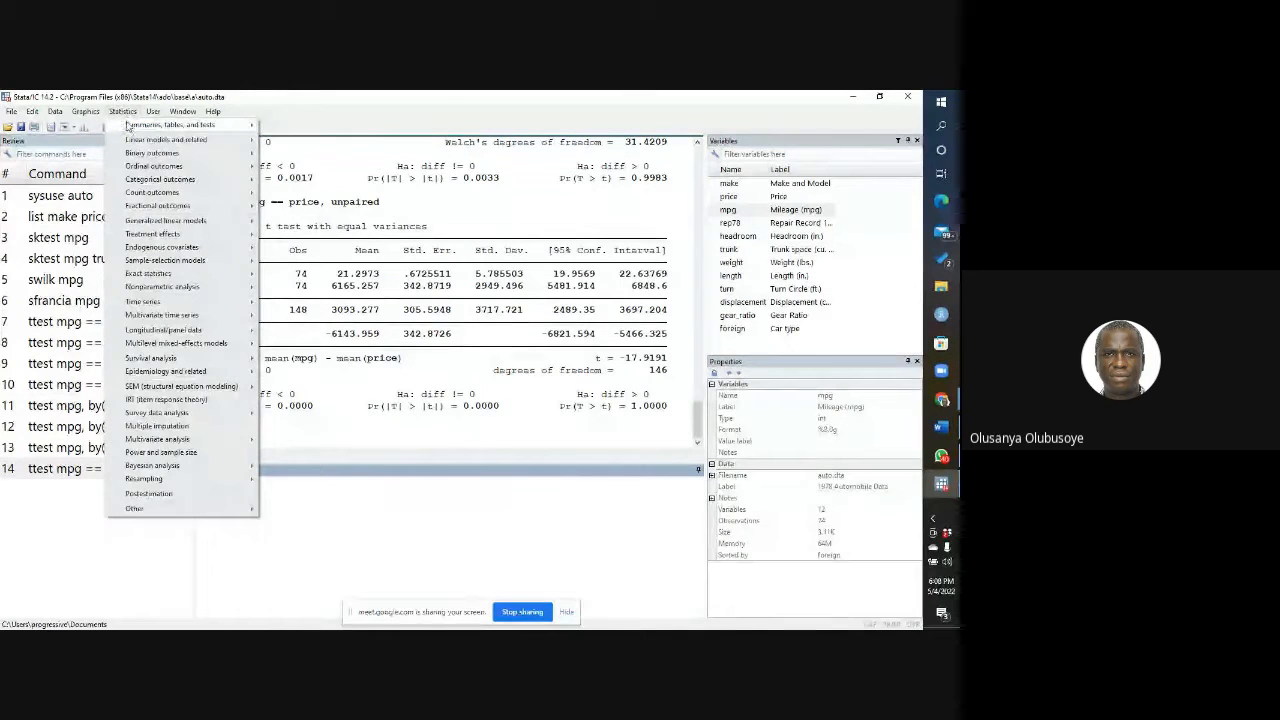
pyautogui.moveTo(128, 126)
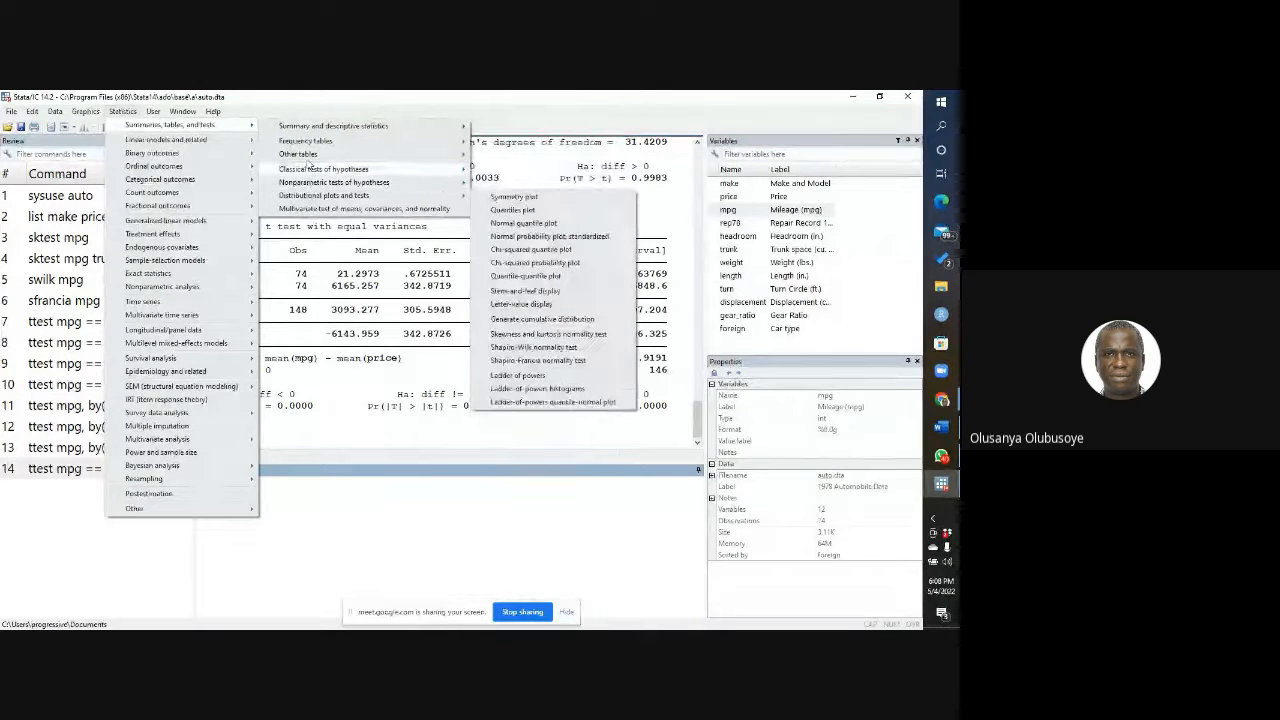
pyautogui.moveTo(309, 160)
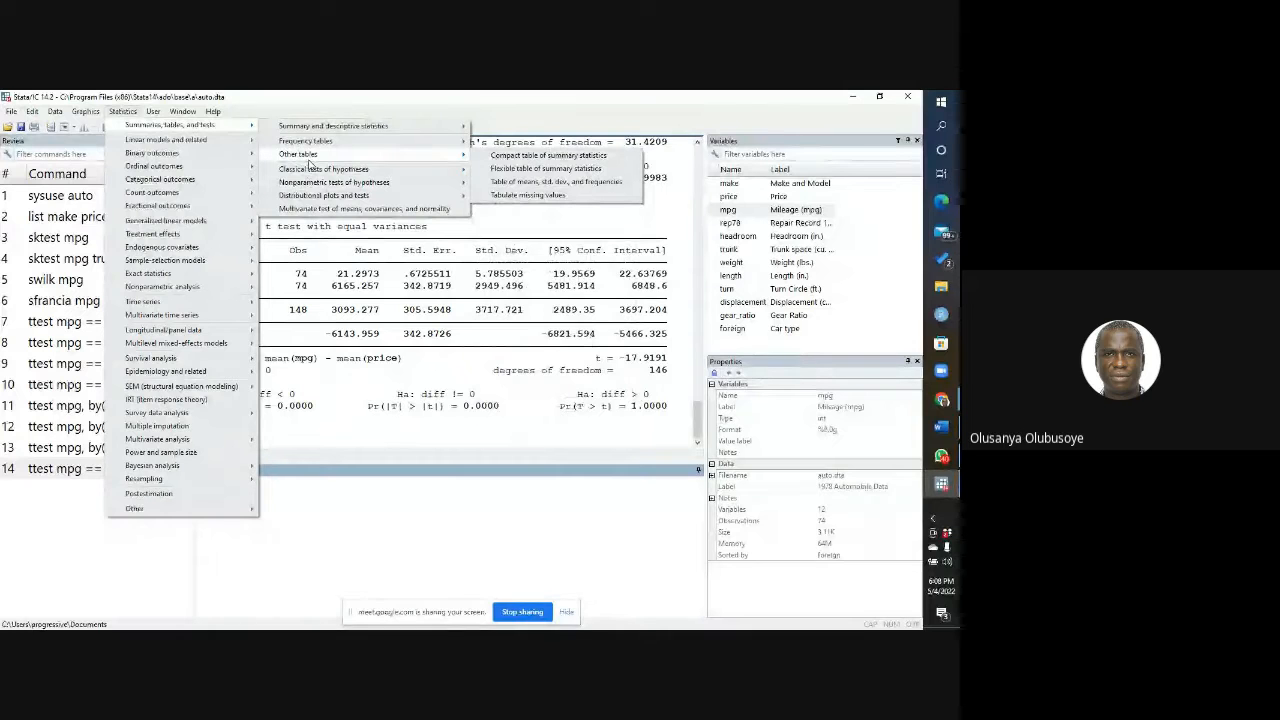
pyautogui.moveTo(400, 169)
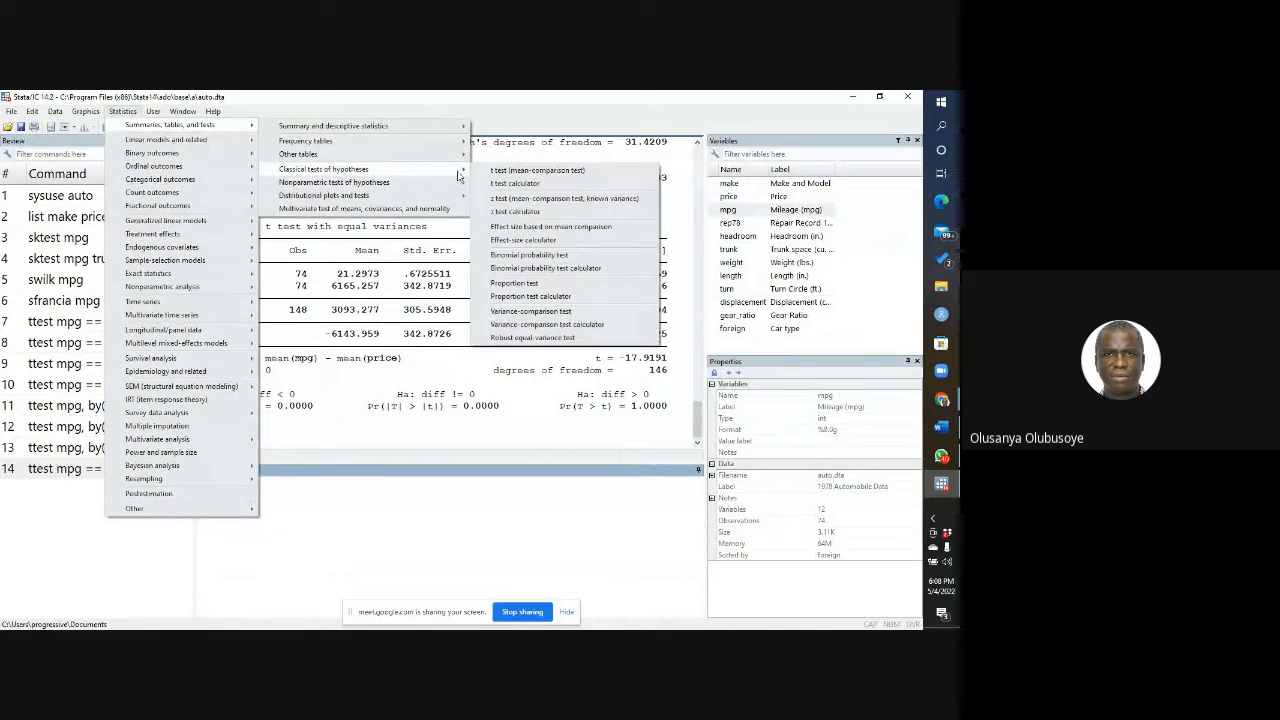
pyautogui.click(528, 171)
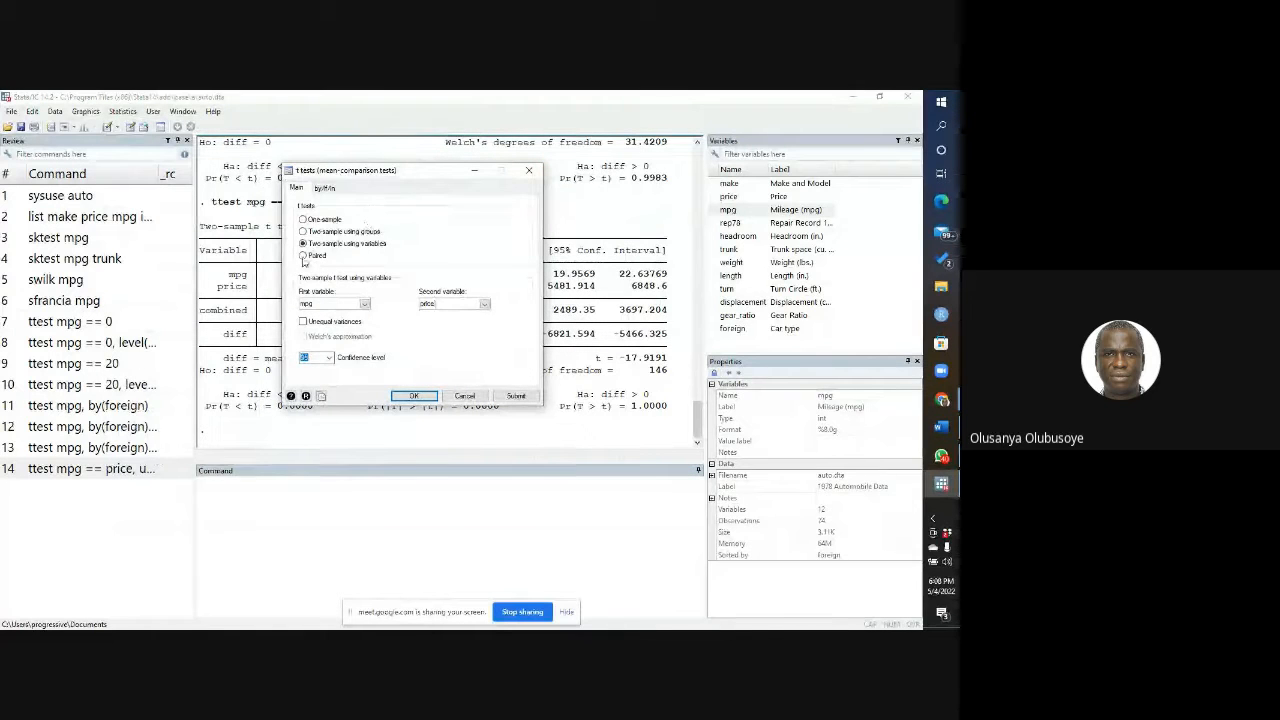
pyautogui.click(304, 256)
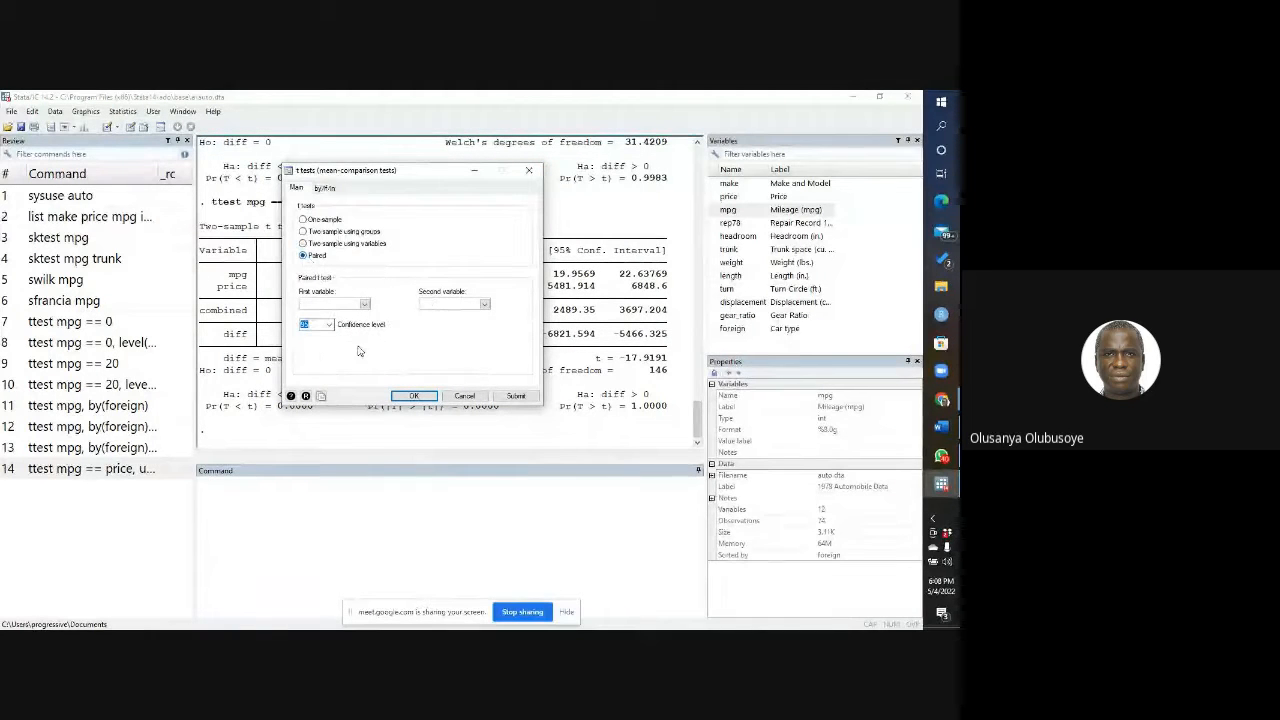
pyautogui.click(364, 304)
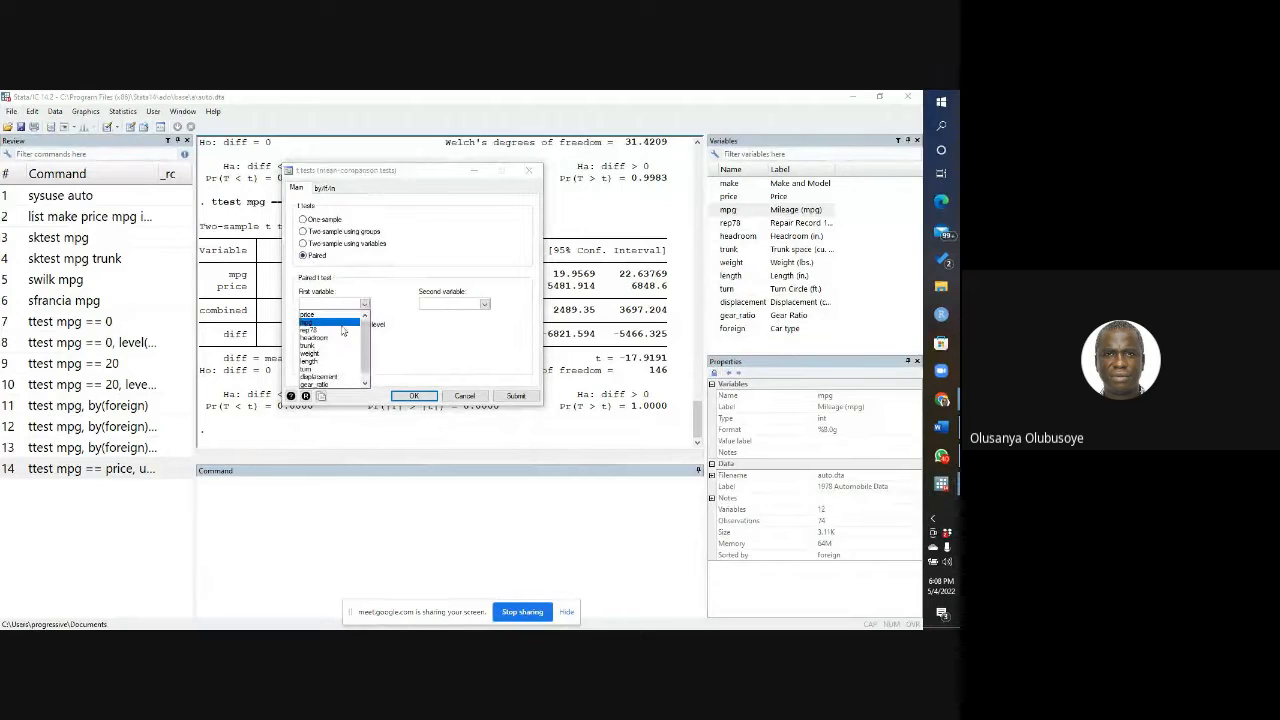
pyautogui.click(346, 322)
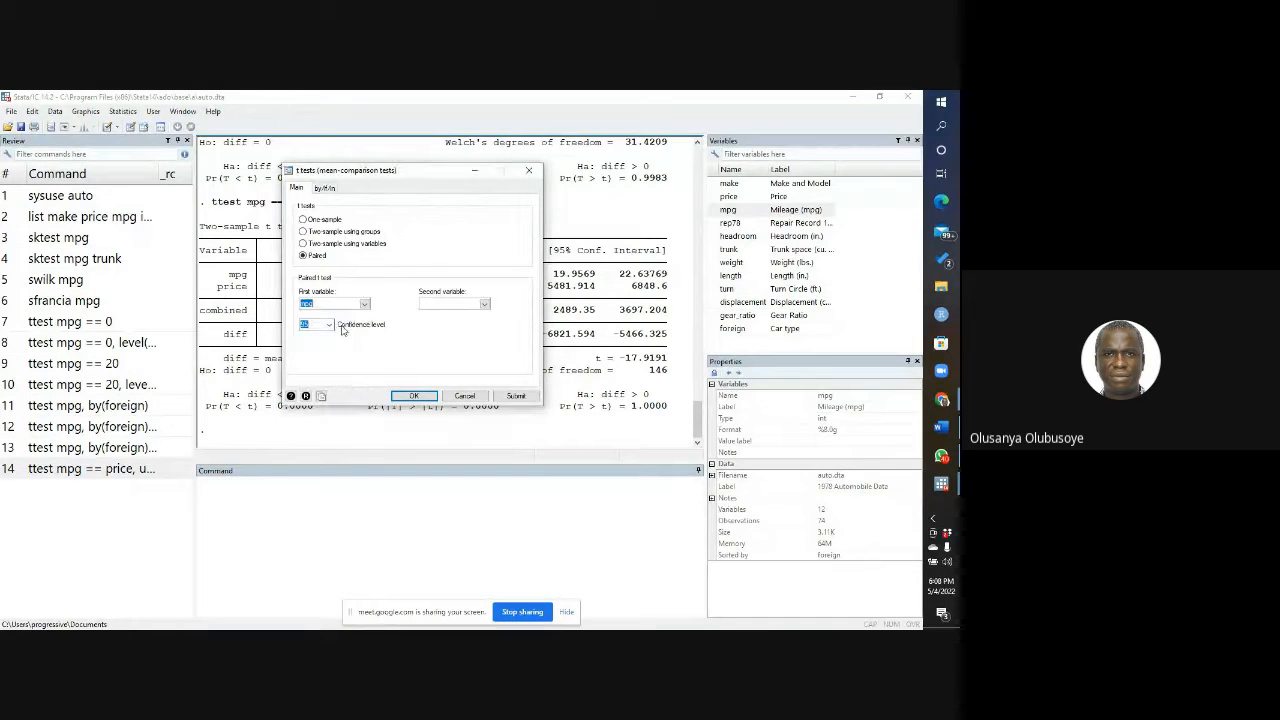
pyautogui.click(484, 305)
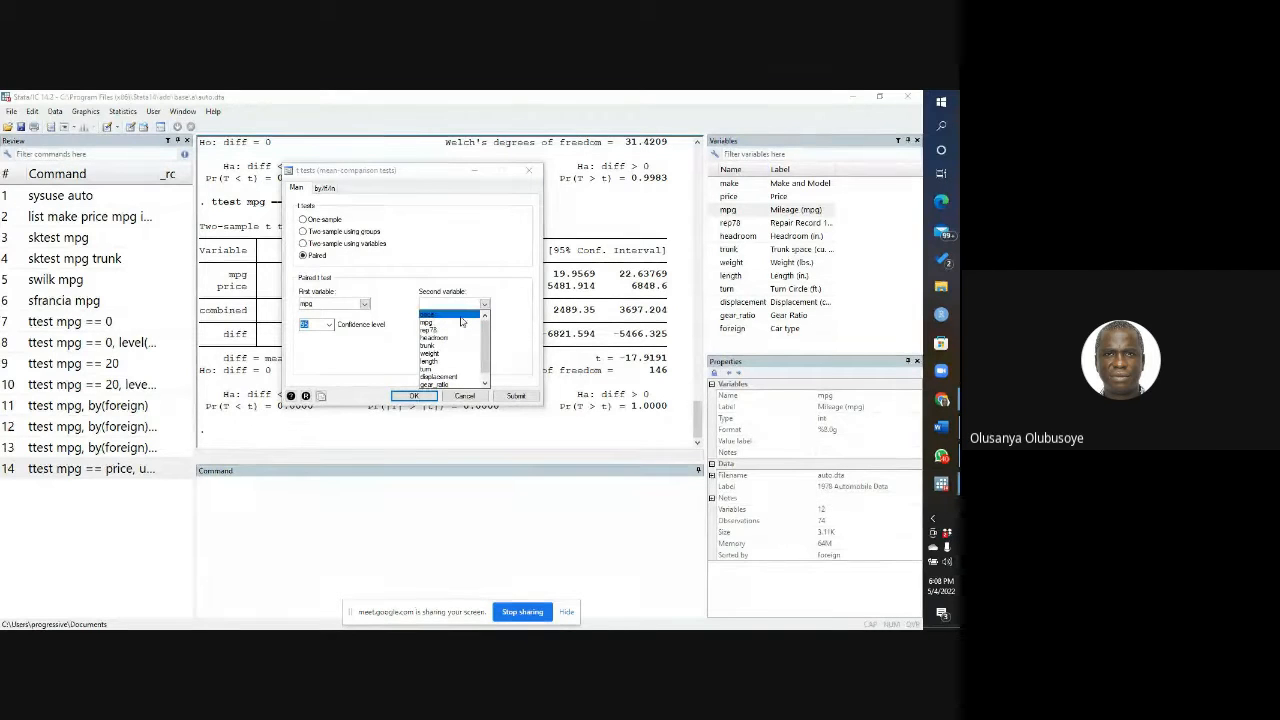
pyautogui.click(460, 322)
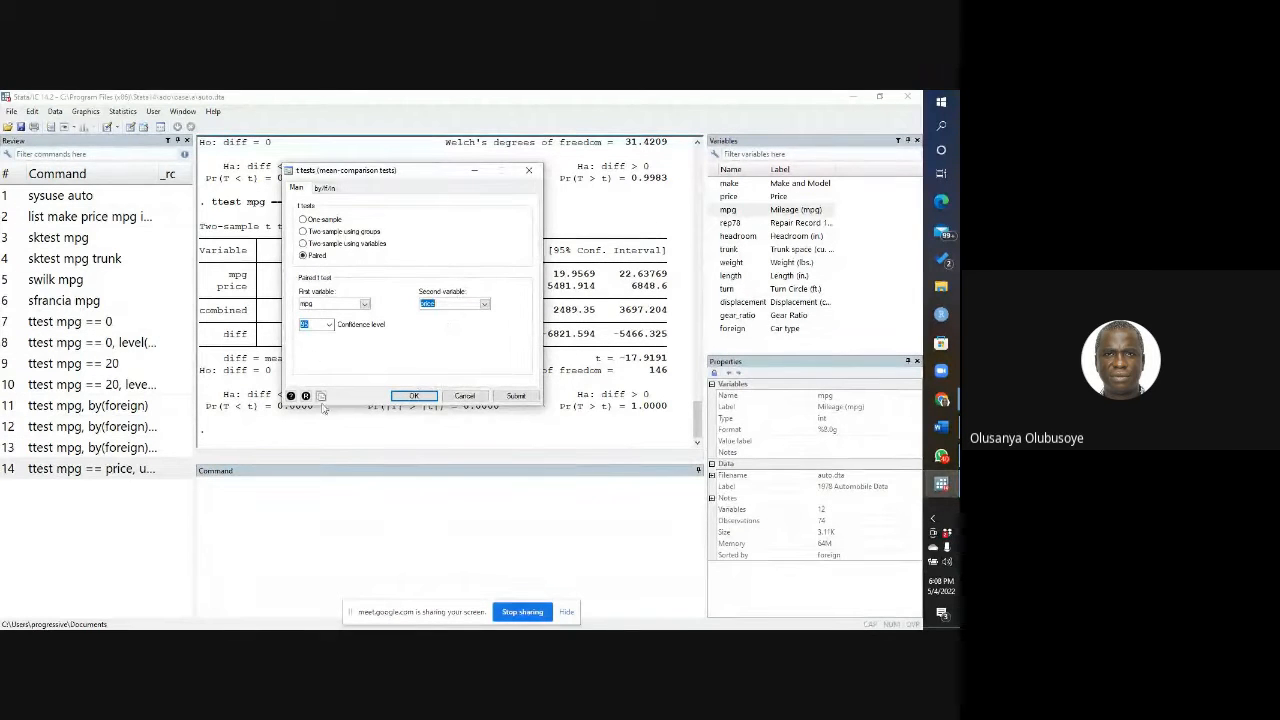
# Step: Return to the open t test dialog, copy the paired test's command and run "ttest mpg == price"
pyautogui.click(221, 483)
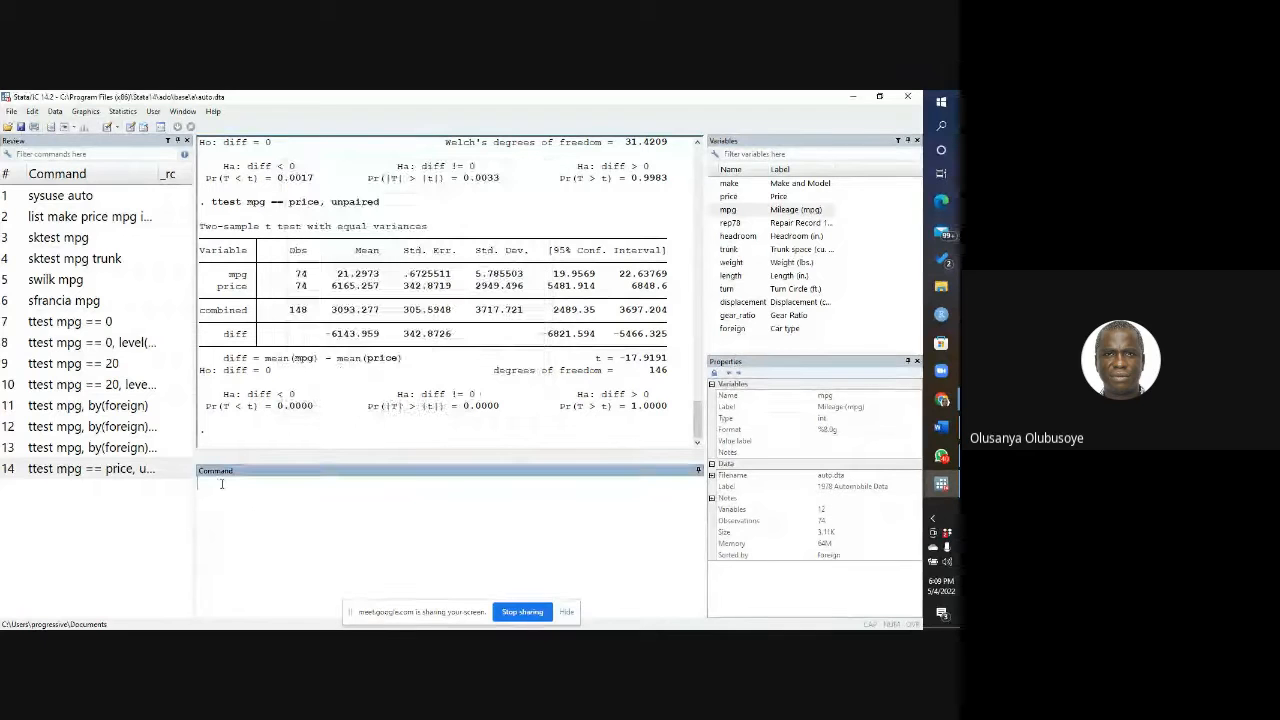
pyautogui.click(941, 483)
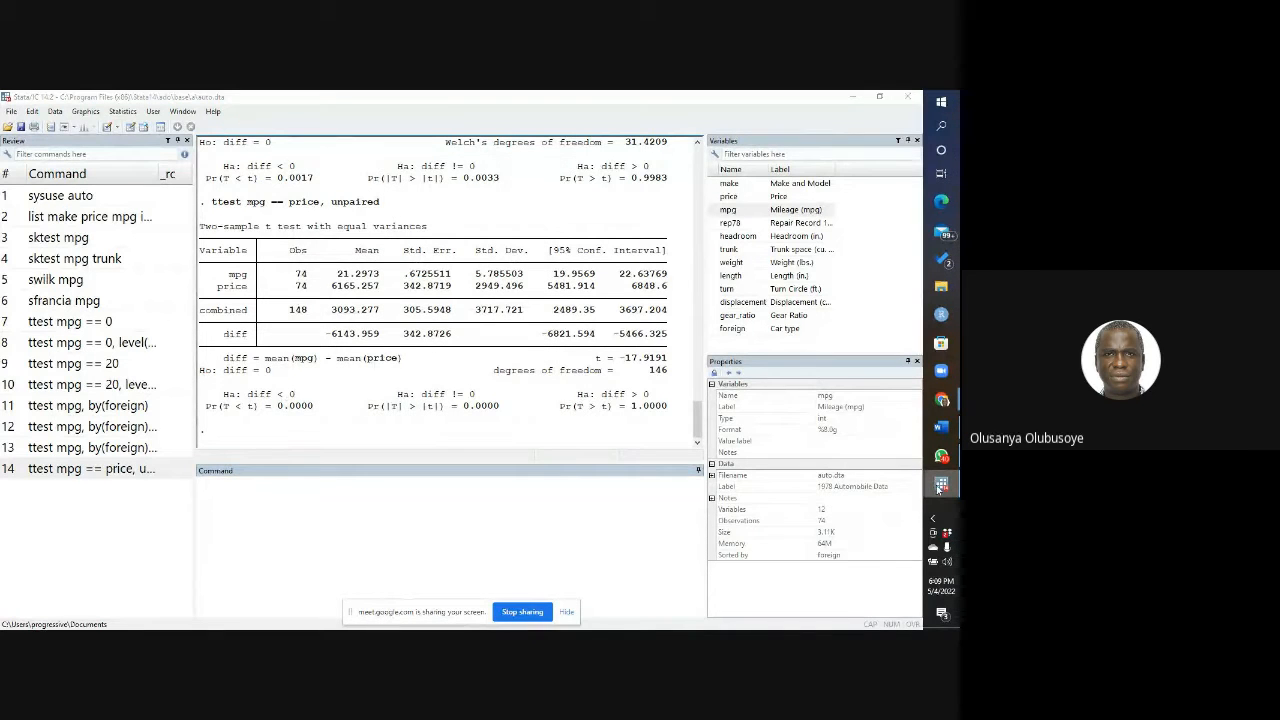
pyautogui.click(871, 521)
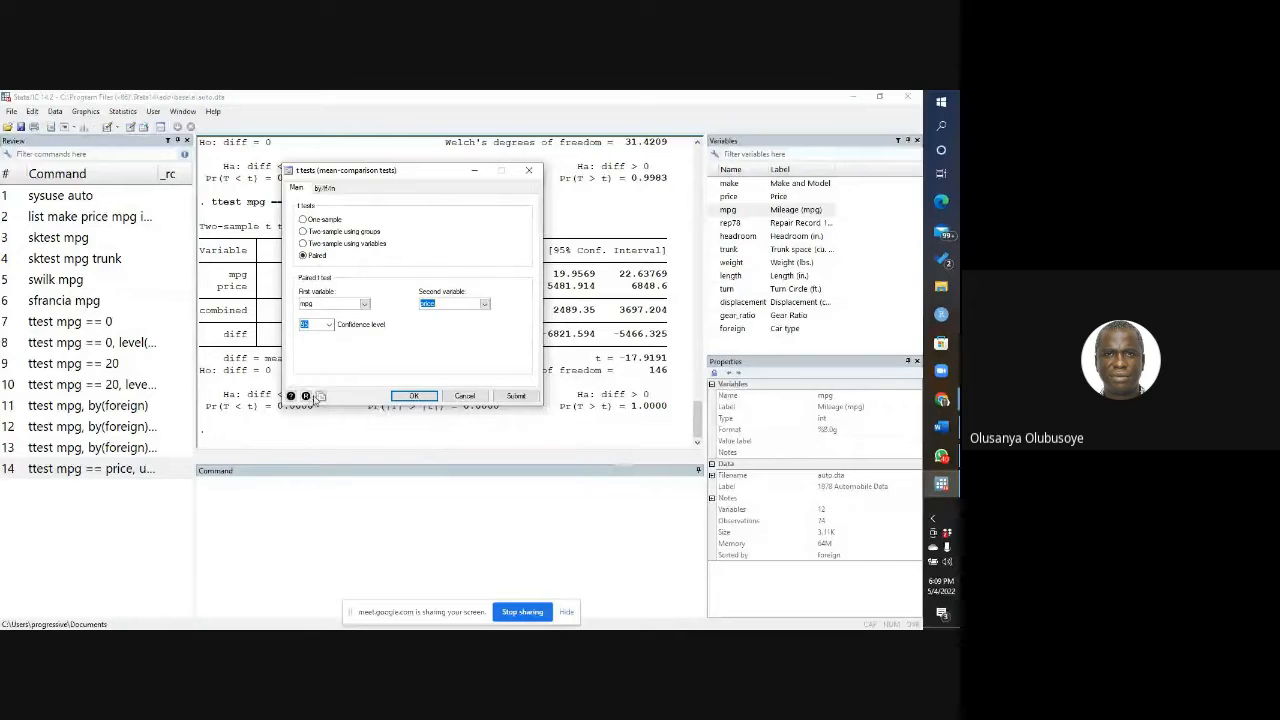
pyautogui.click(240, 485)
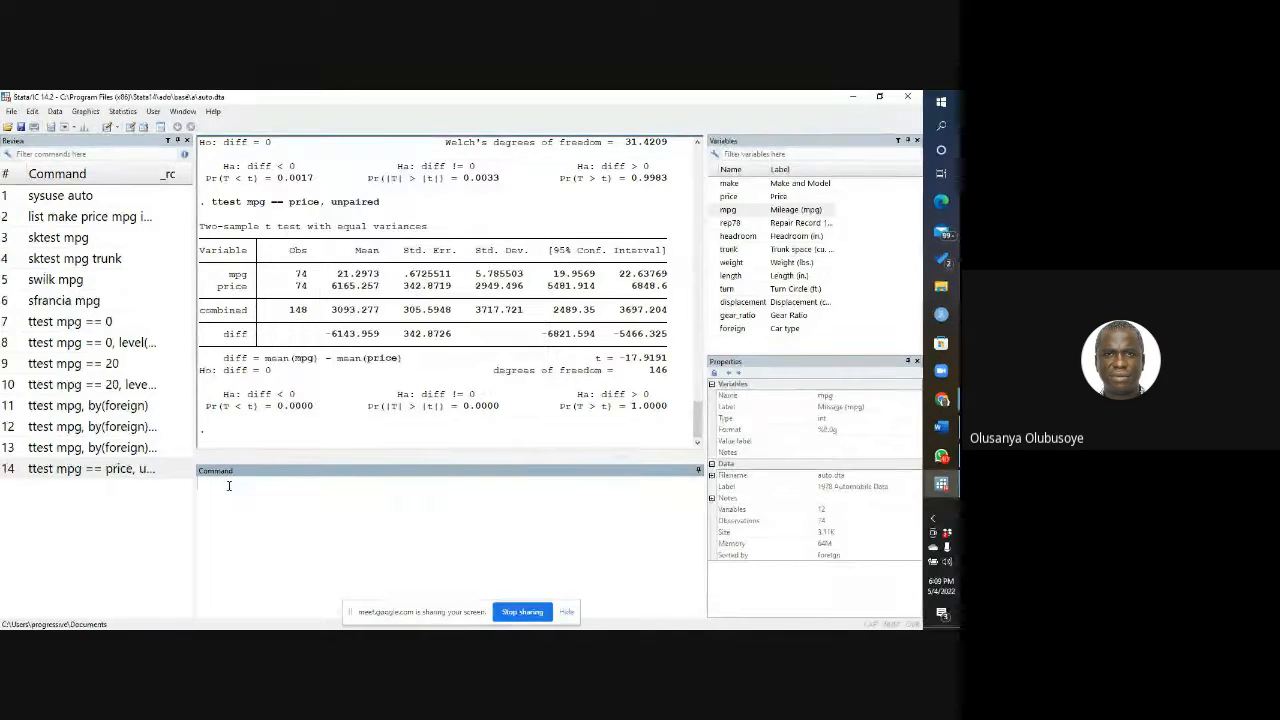
pyautogui.hotkey('ctrl', 'v')
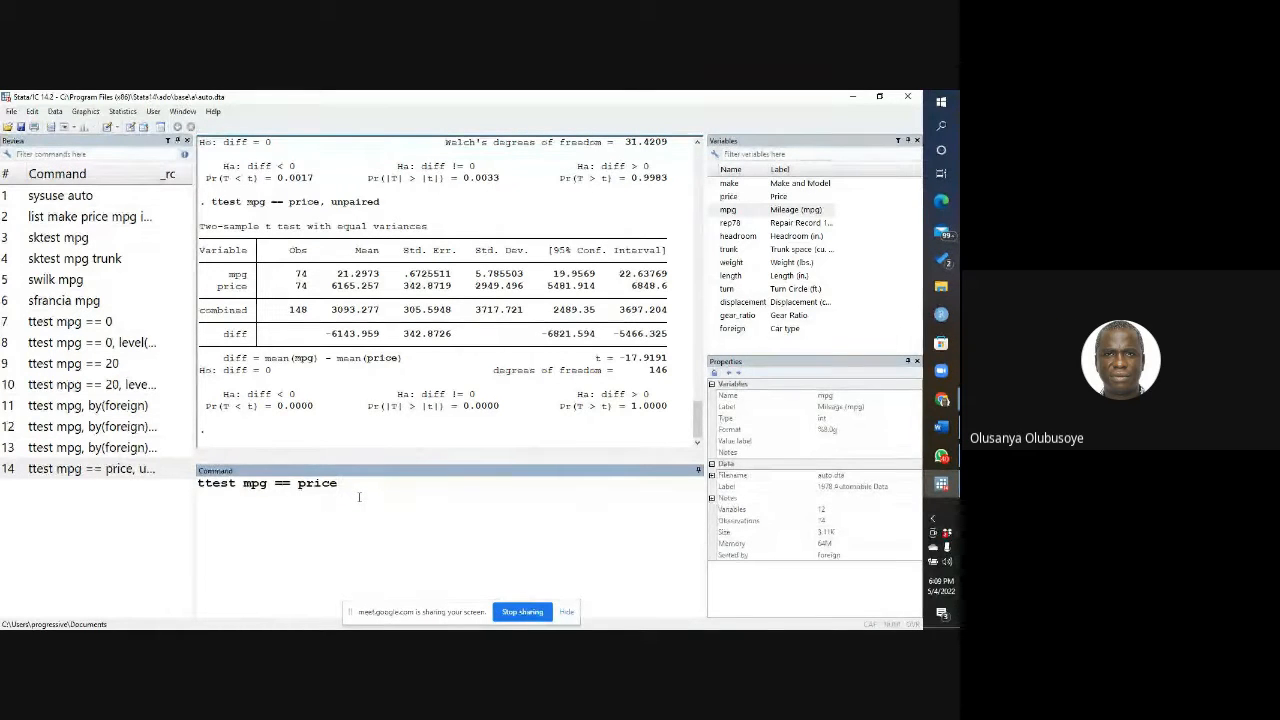
pyautogui.press('Return')
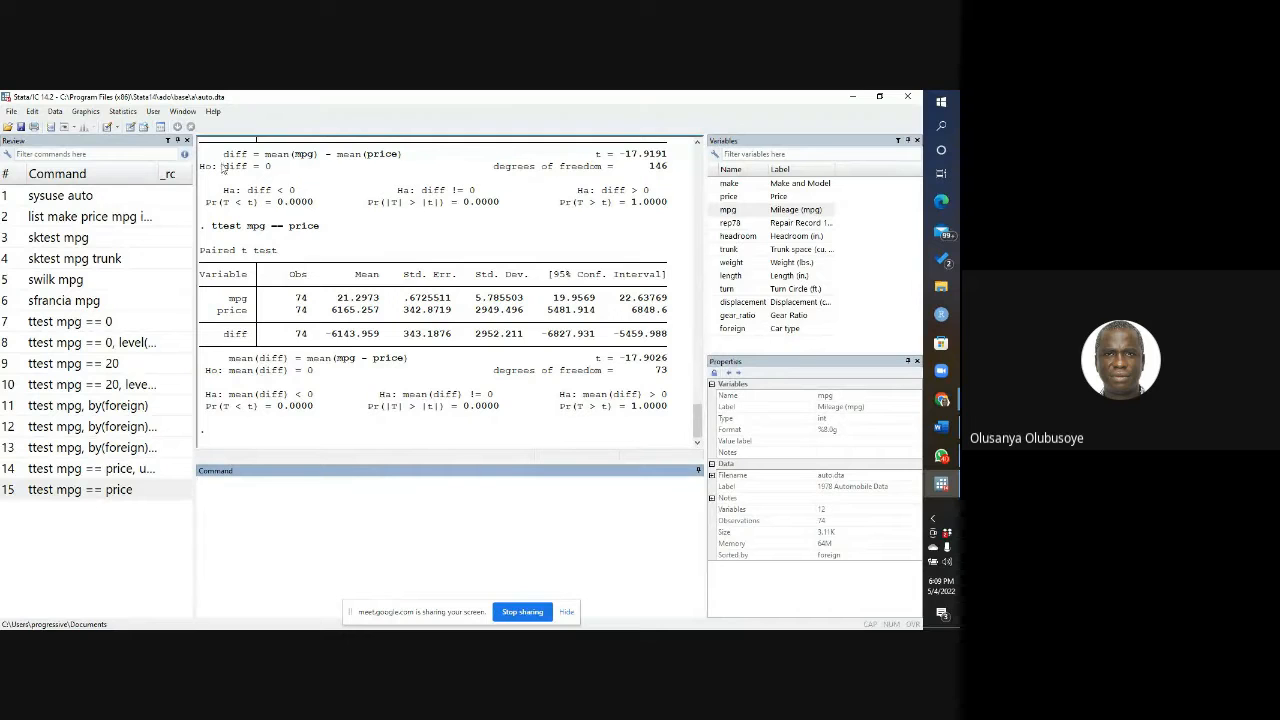
# Step: Open the mean-comparison t test calculator and reposition its dialog over the results
pyautogui.click(124, 112)
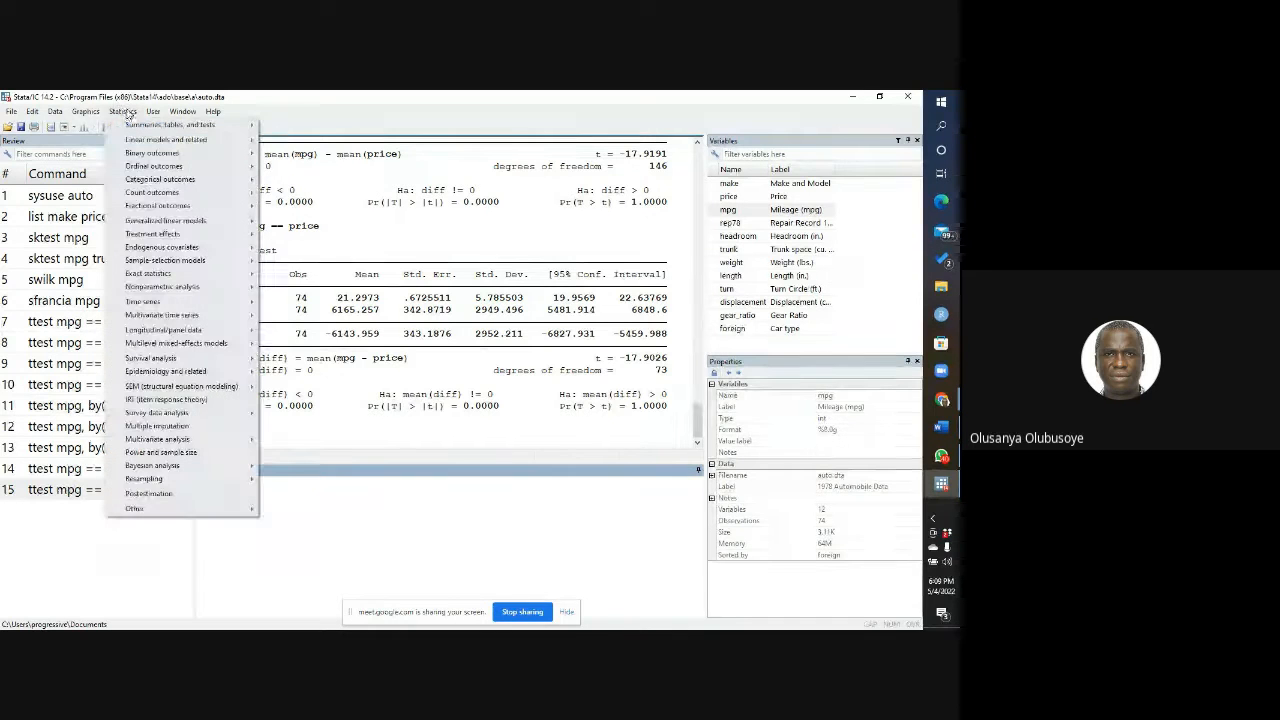
pyautogui.moveTo(139, 128)
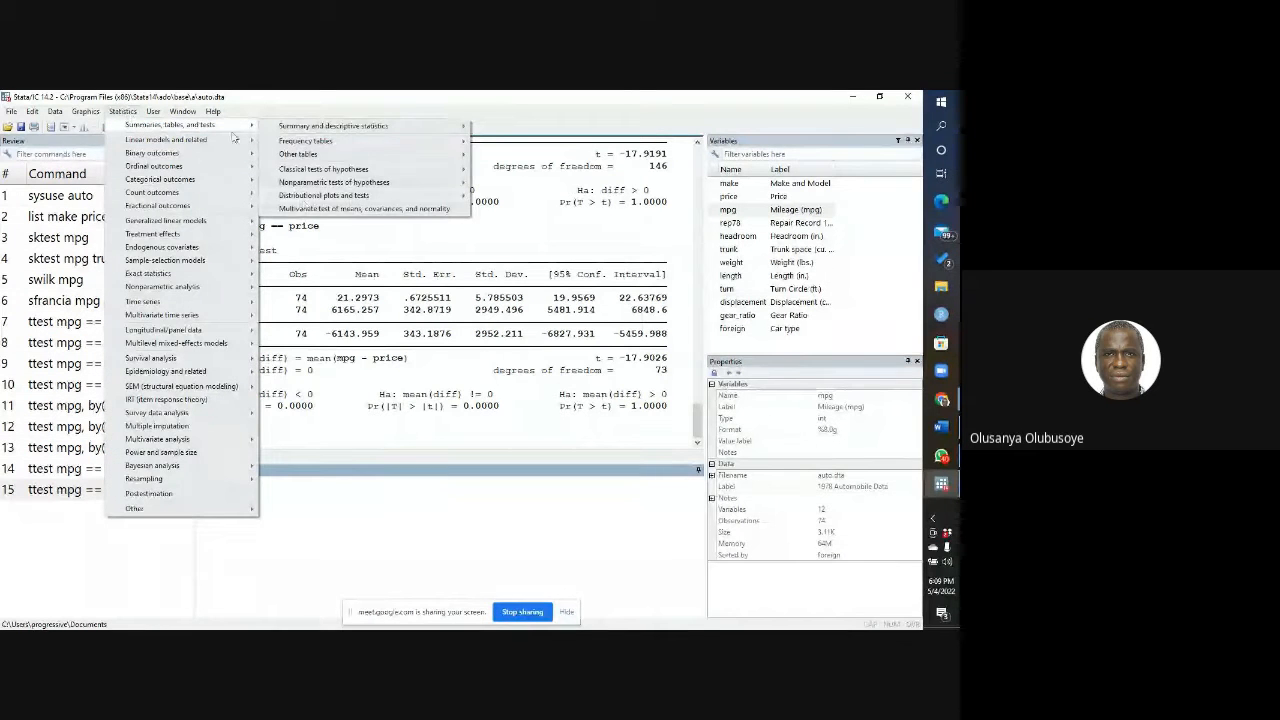
pyautogui.moveTo(305, 157)
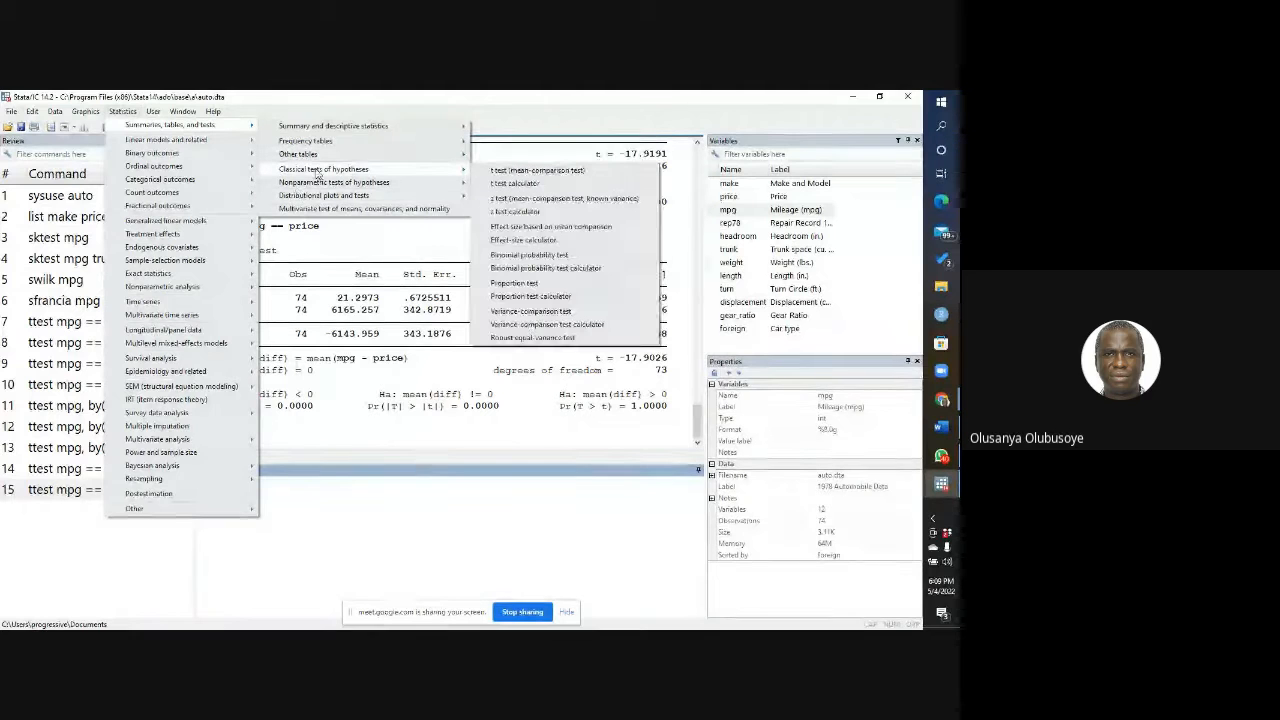
pyautogui.click(514, 184)
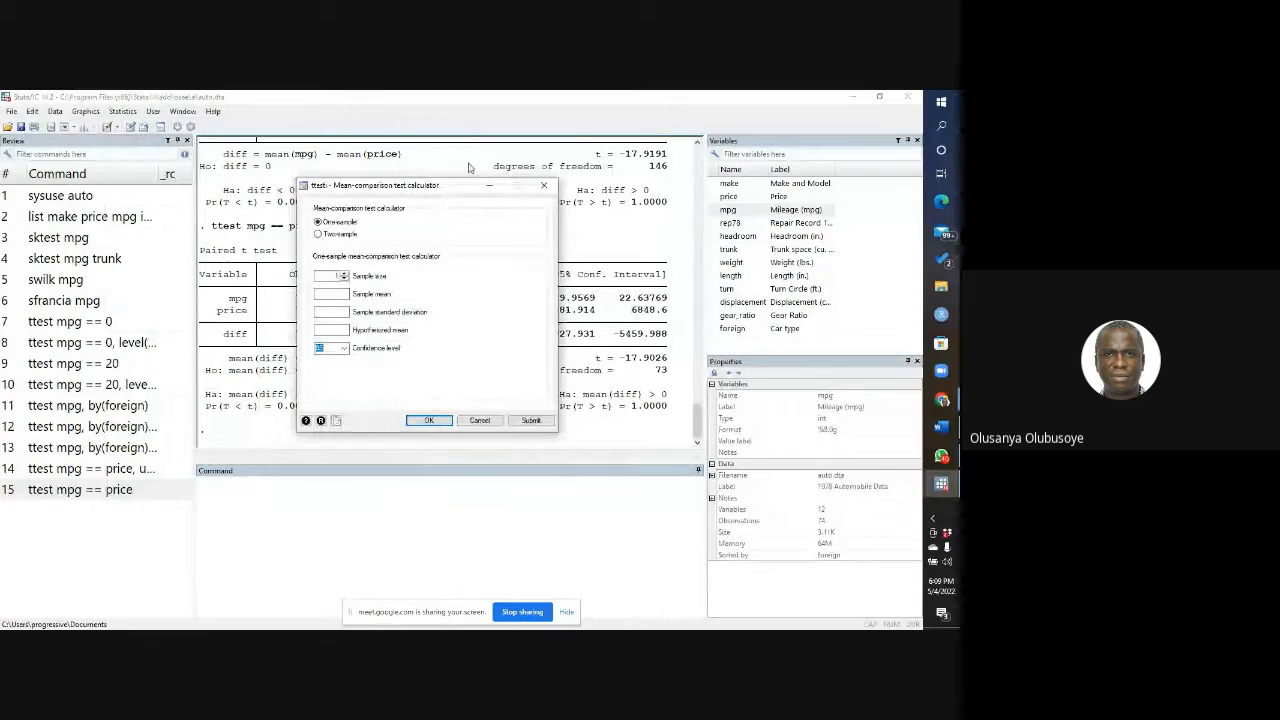
pyautogui.moveTo(449, 188); pyautogui.dragTo(471, 185)
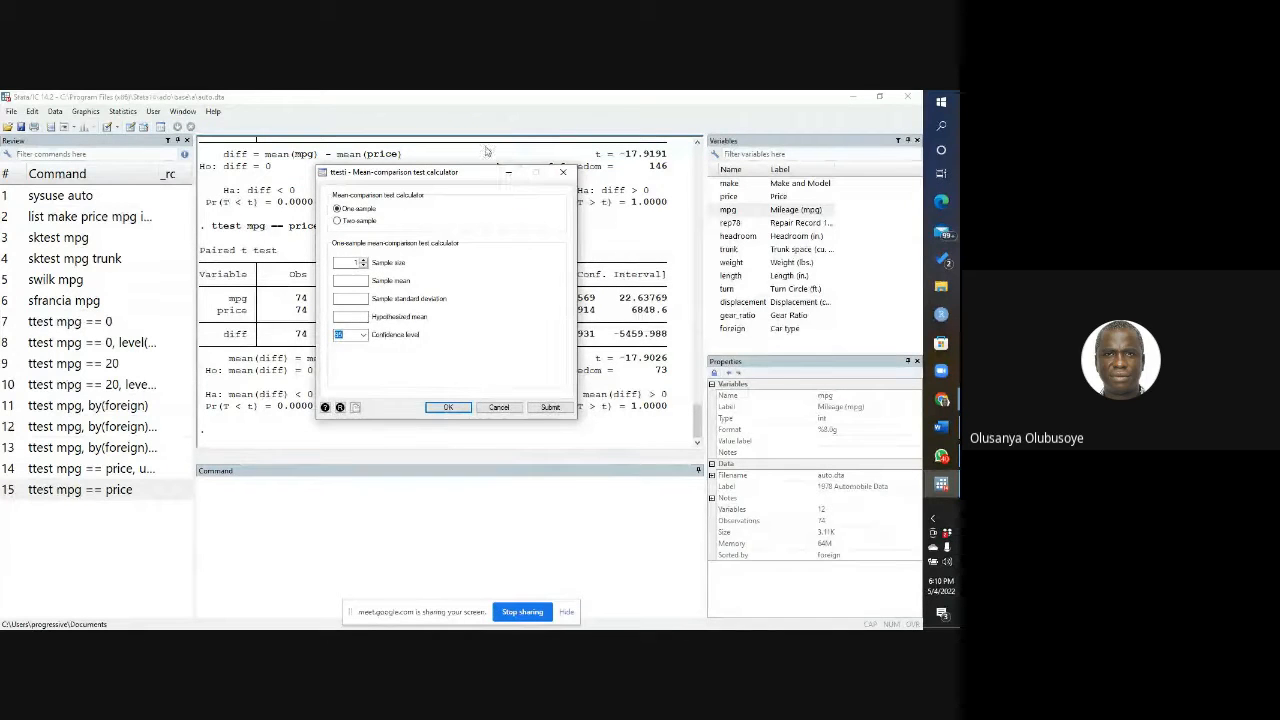
# Step: Minimize the t test calculator and open the auto dataset in the Data Editor's edit mode
pyautogui.click(508, 175)
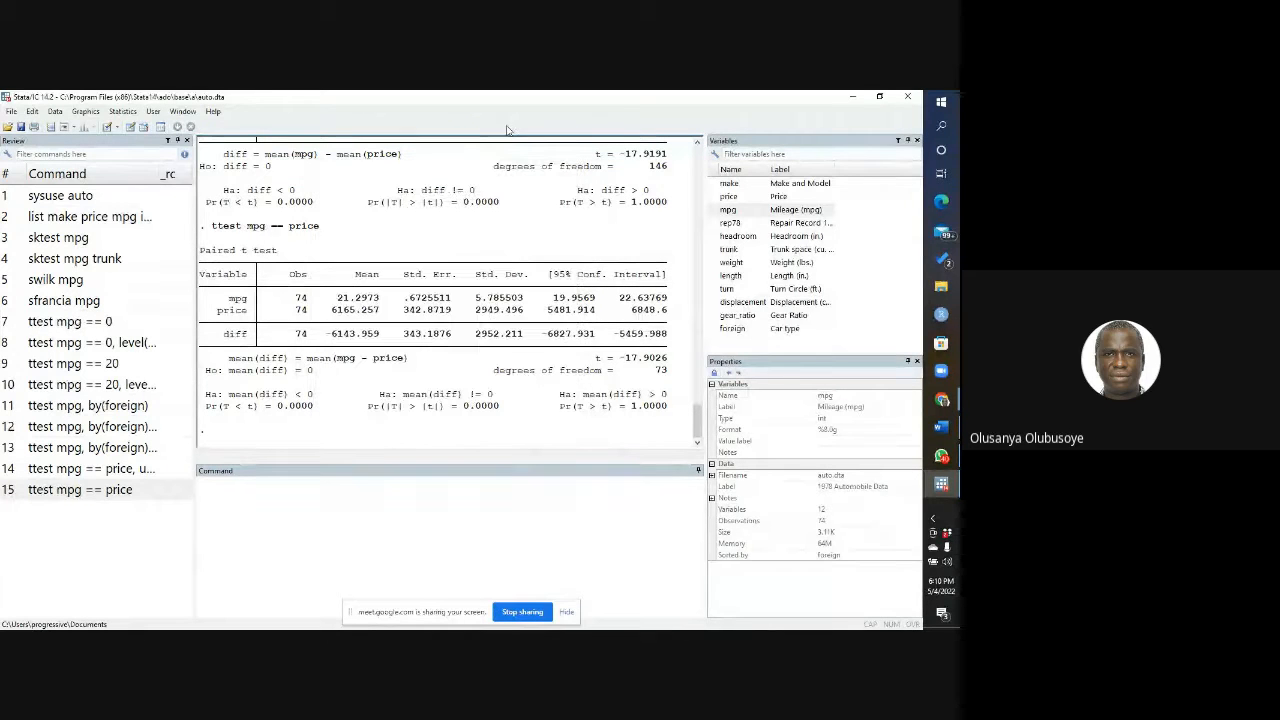
pyautogui.click(130, 127)
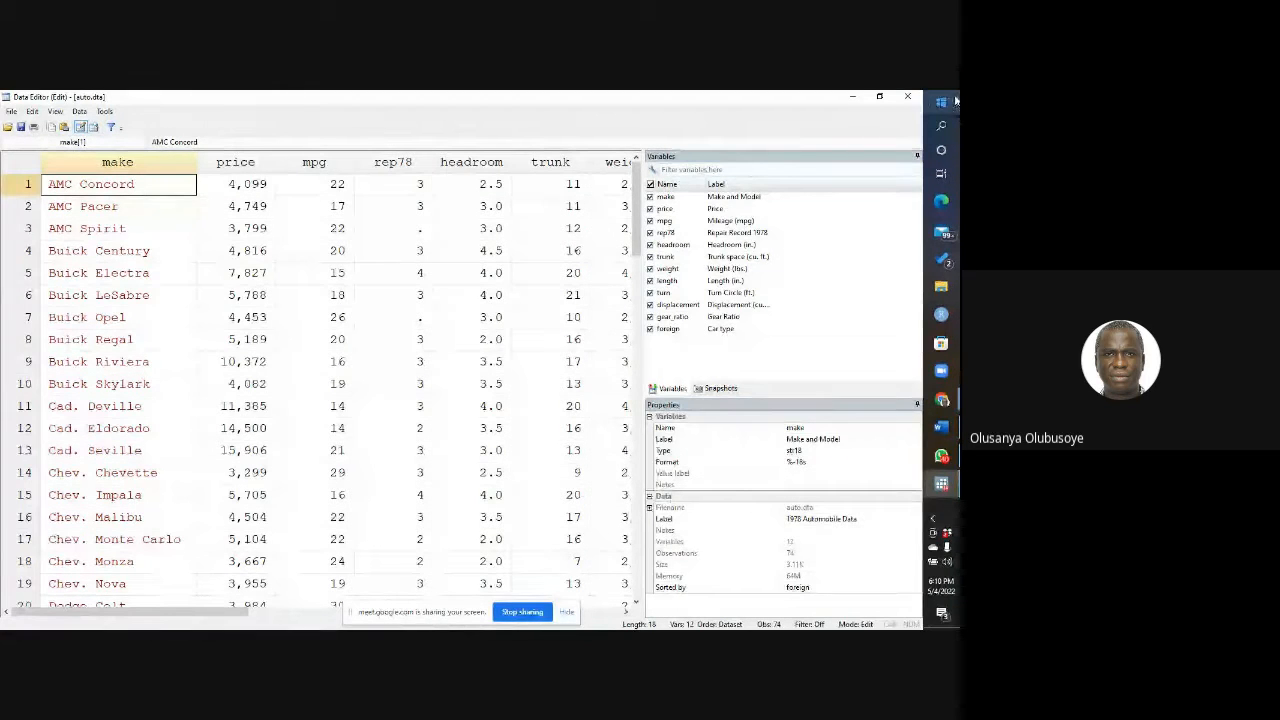
# Step: Close the Data Editor and the paired t test dialog, and bring back the mean-comparison test calculator
pyautogui.click(910, 98)
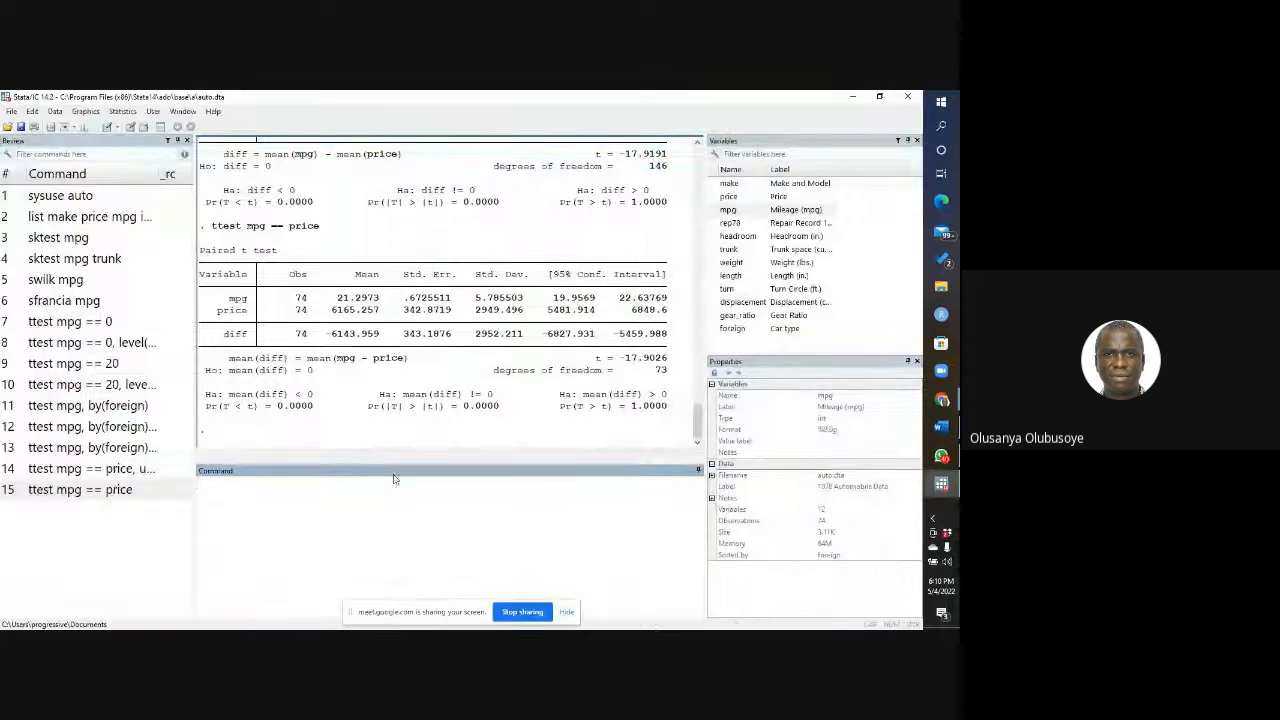
pyautogui.click(941, 484)
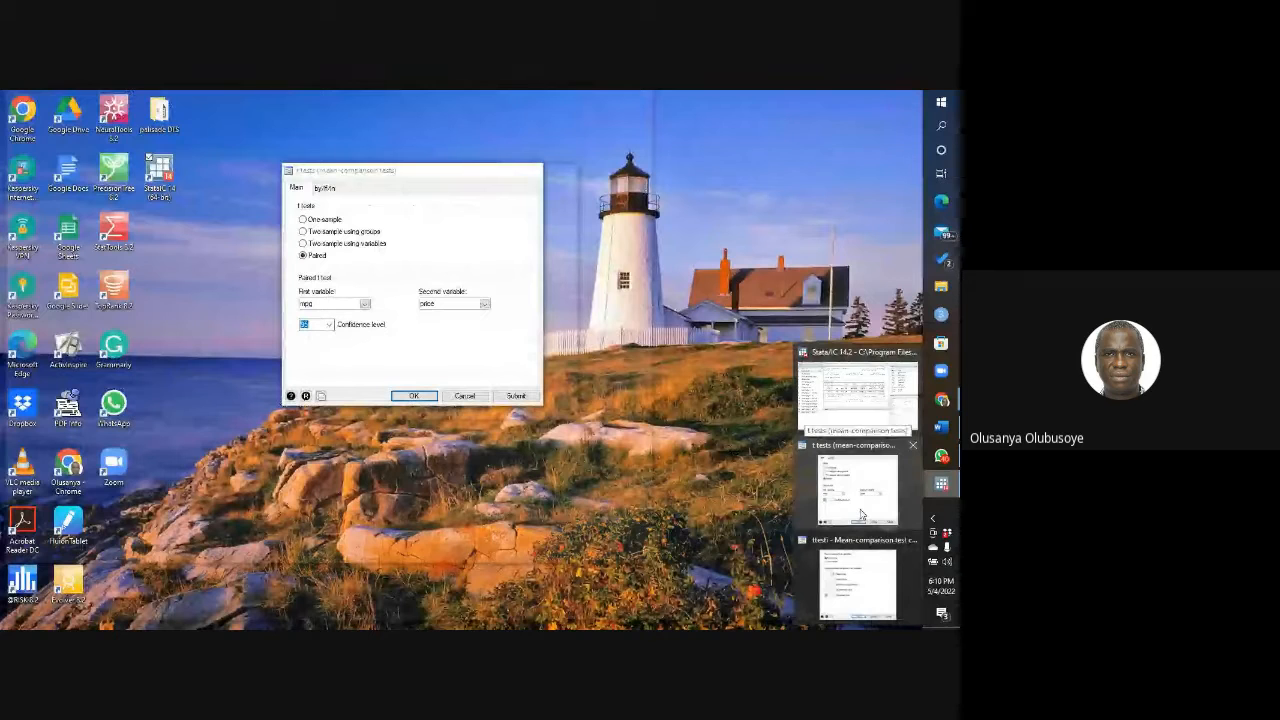
pyautogui.click(918, 449)
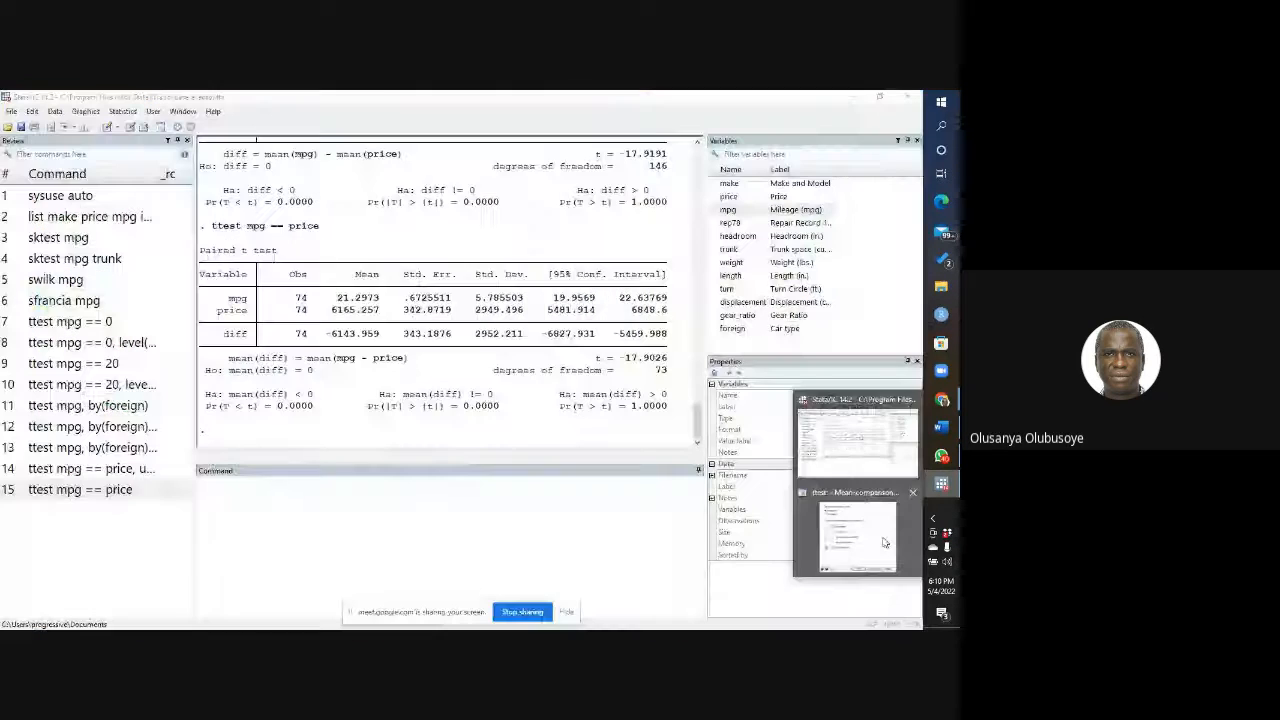
pyautogui.click(857, 560)
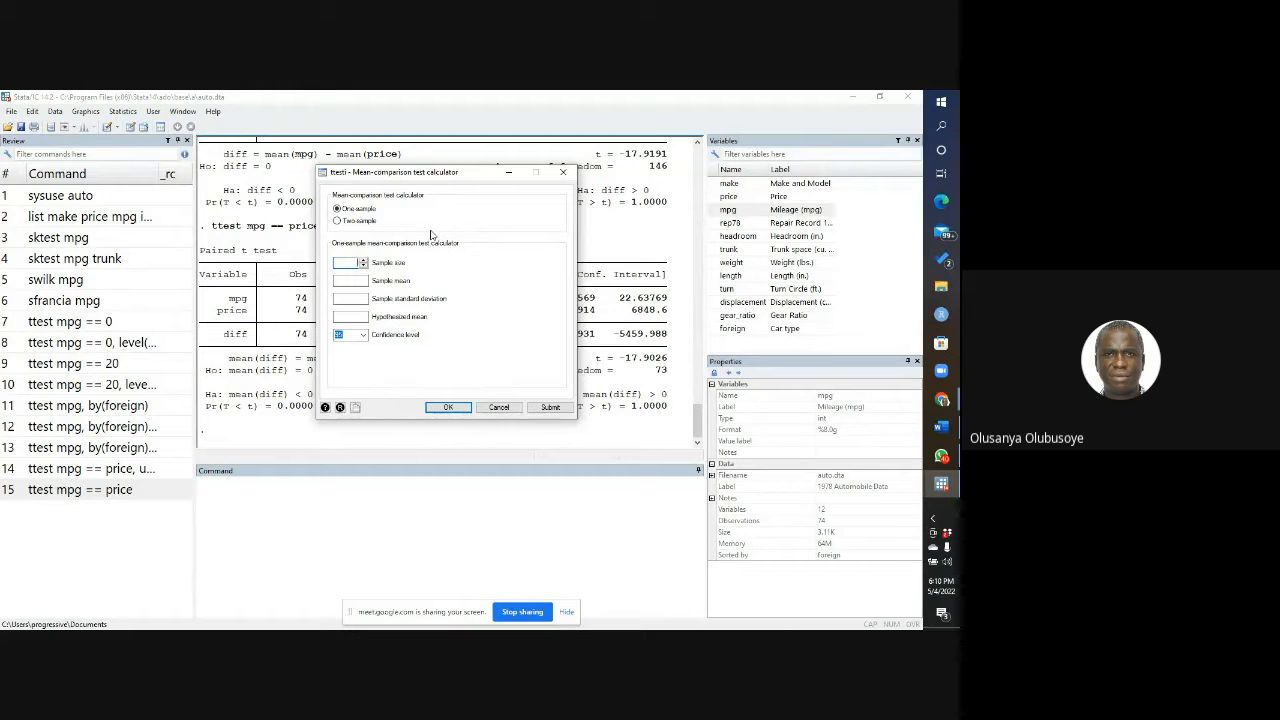
# Step: Fill the one-sample calculator with sample size 20, sample mean 62, standard deviation 15.8 and hypothesized mean 75, and copy its command
pyautogui.write('20')
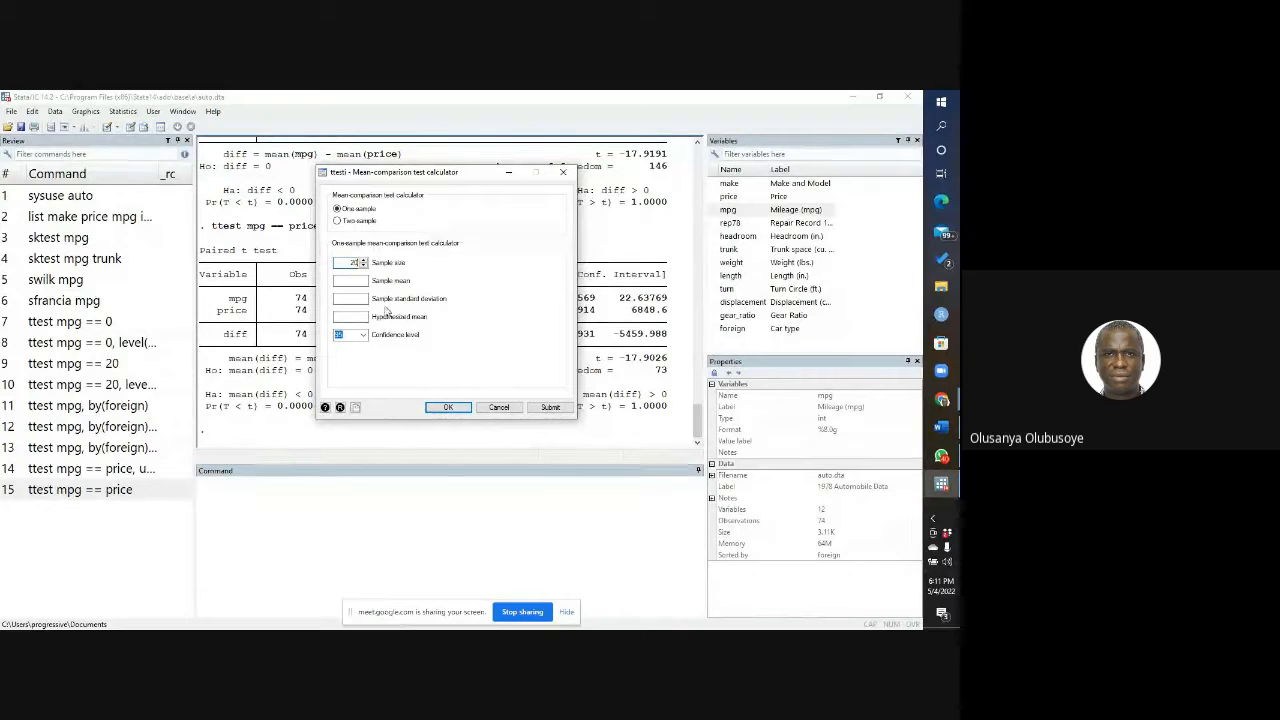
pyautogui.click(350, 298)
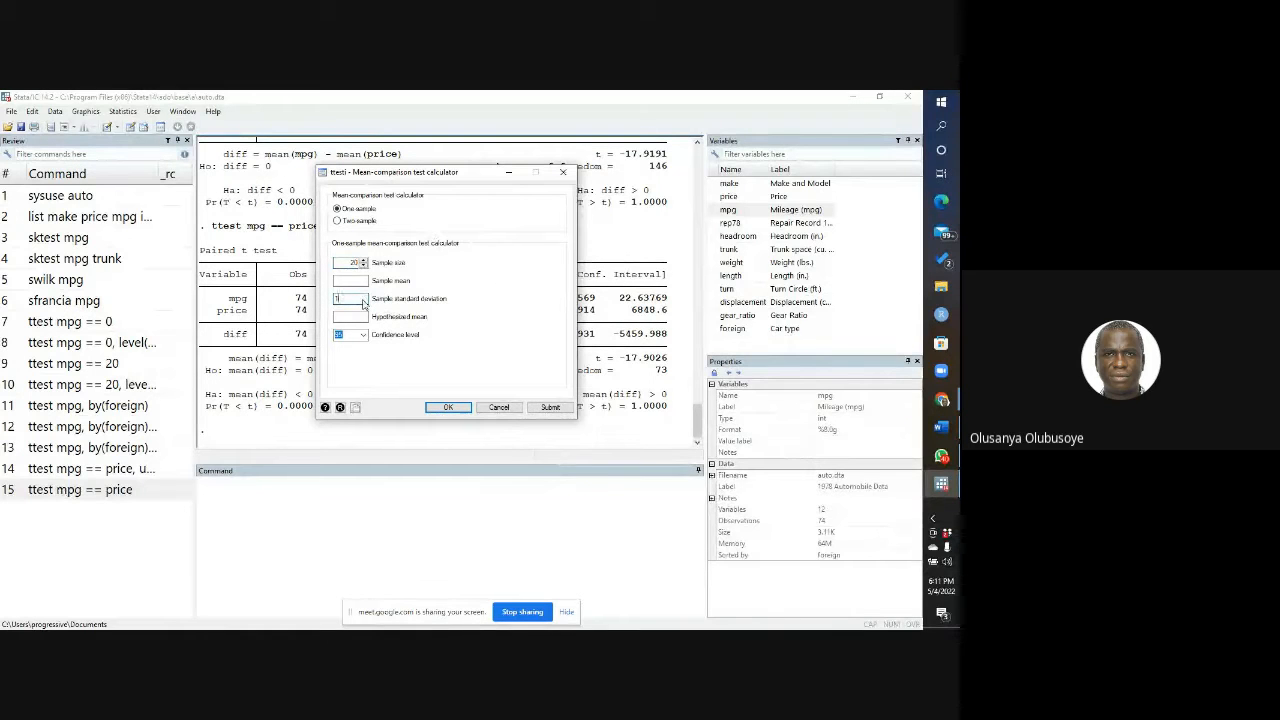
pyautogui.write('15.8')
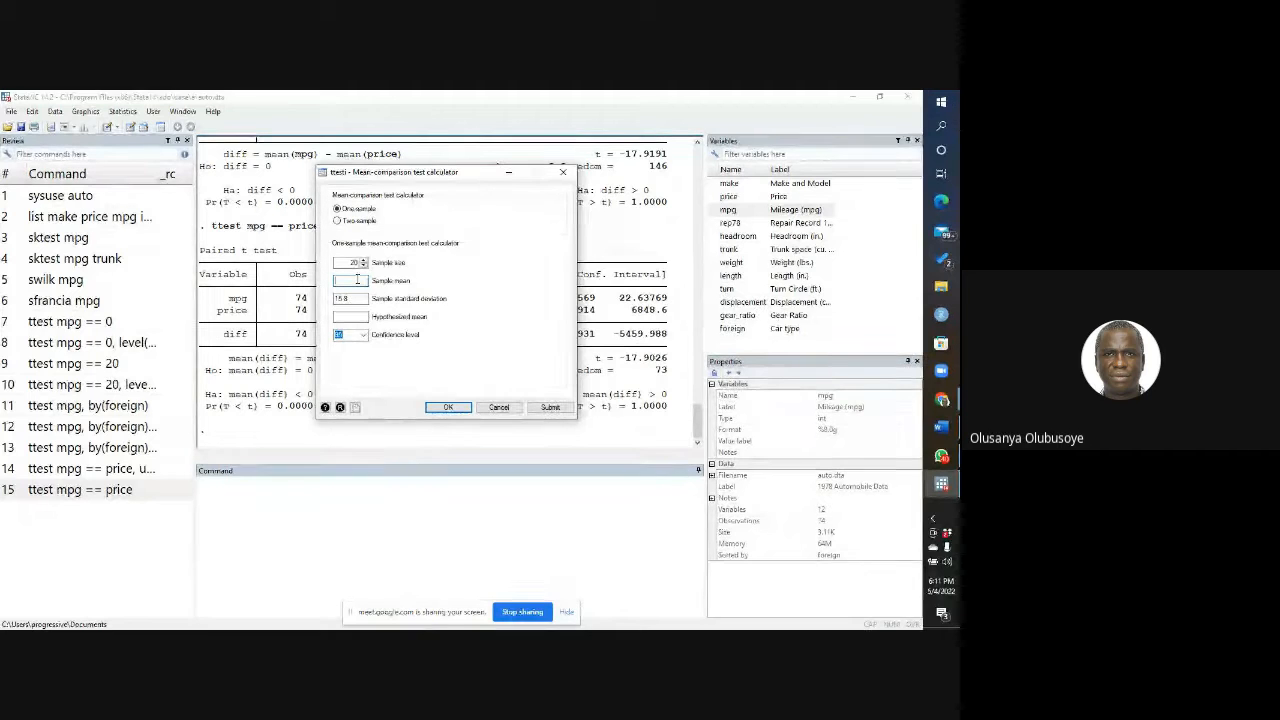
pyautogui.write('57')
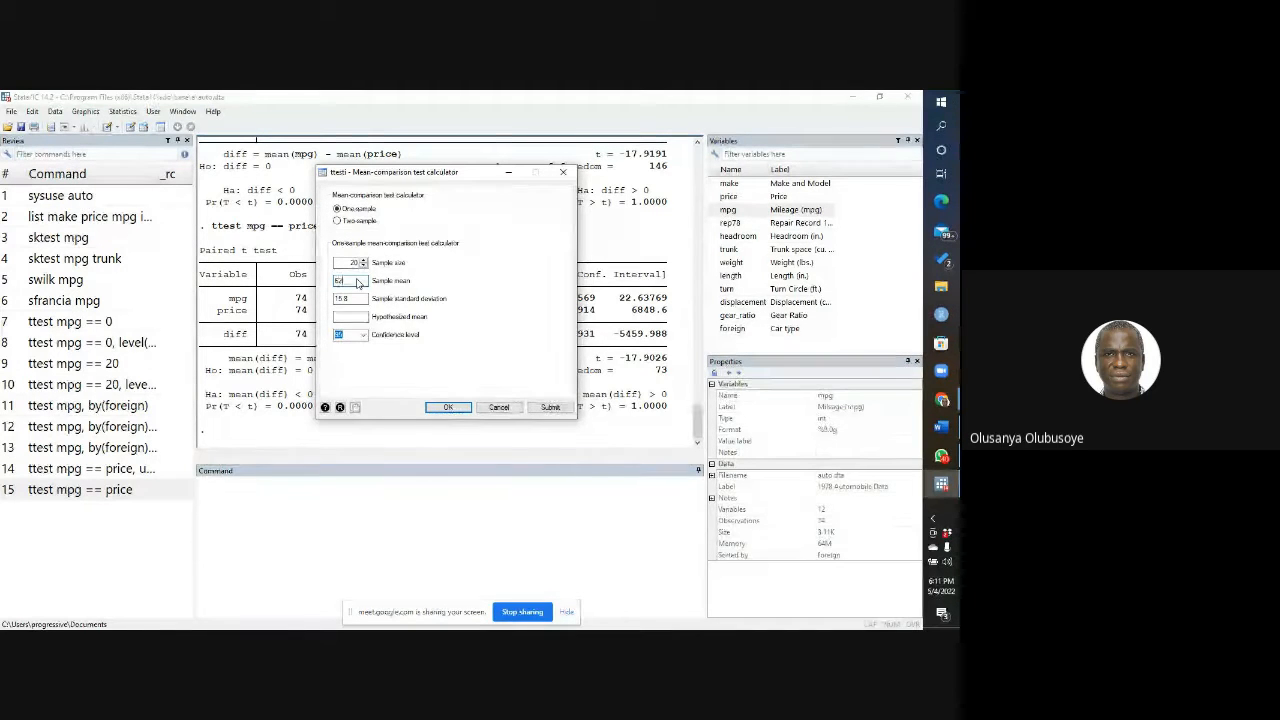
pyautogui.click(362, 318)
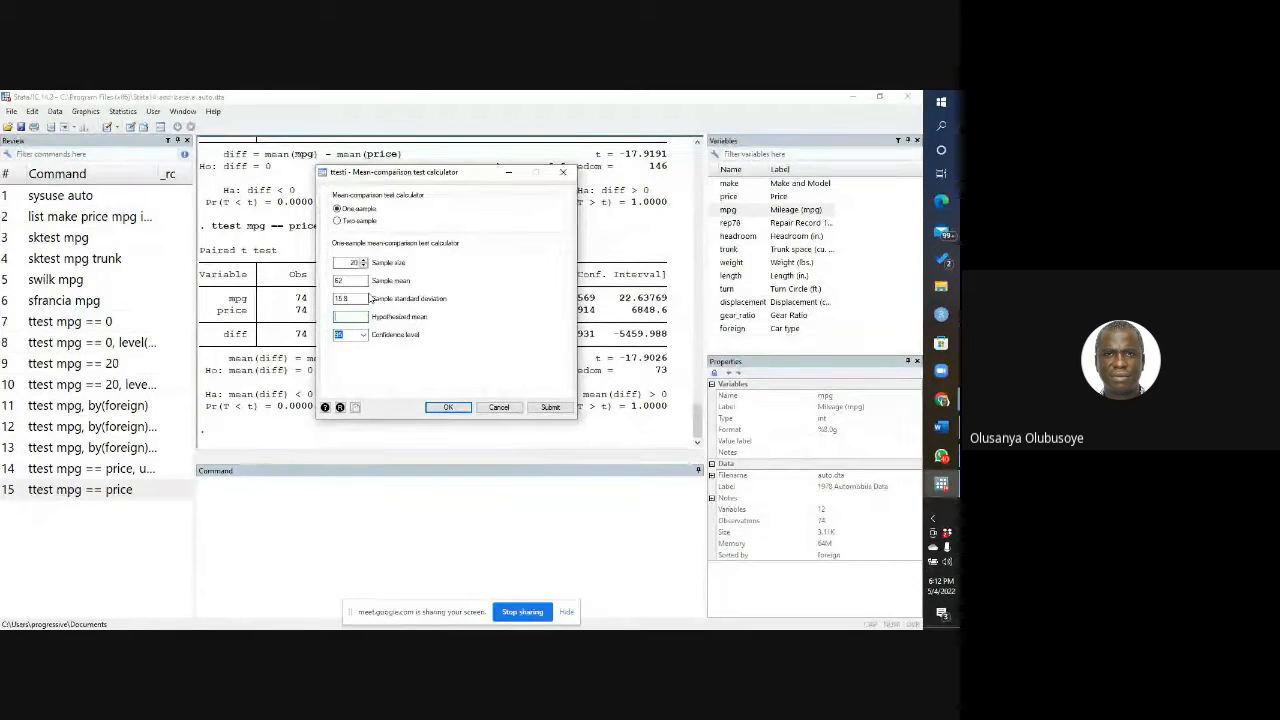
pyautogui.write('5')
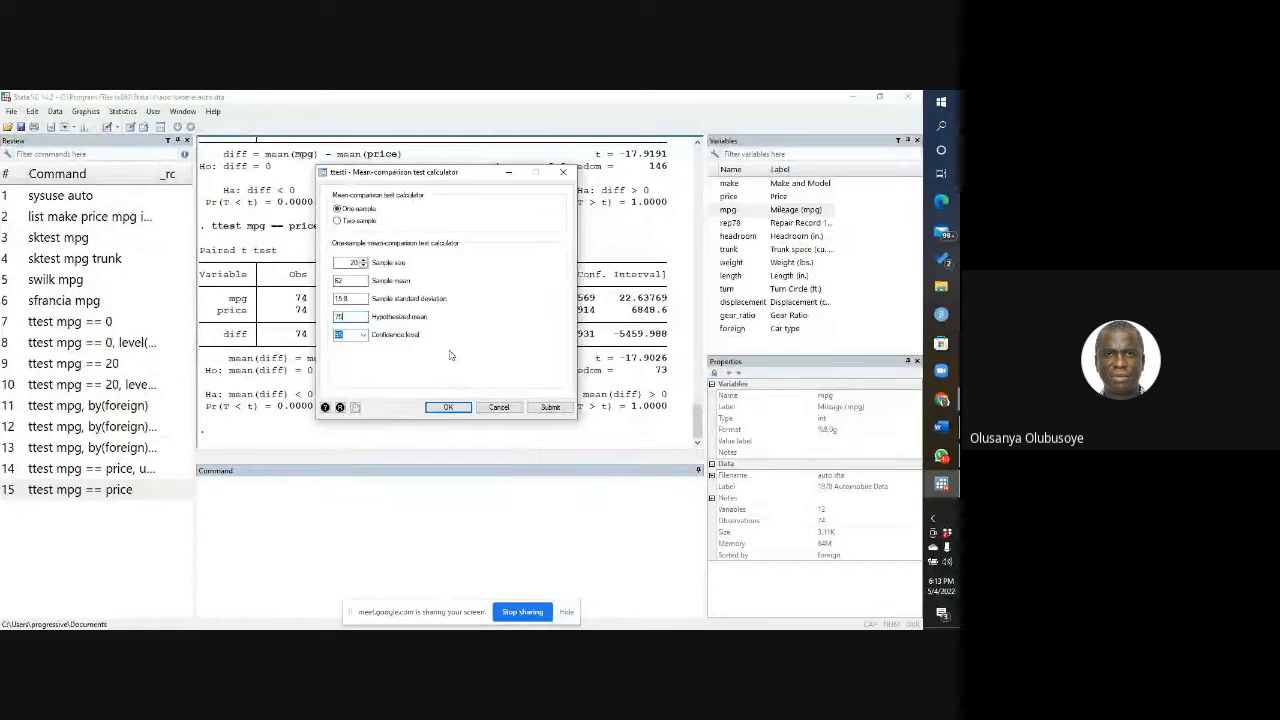
pyautogui.click(362, 335)
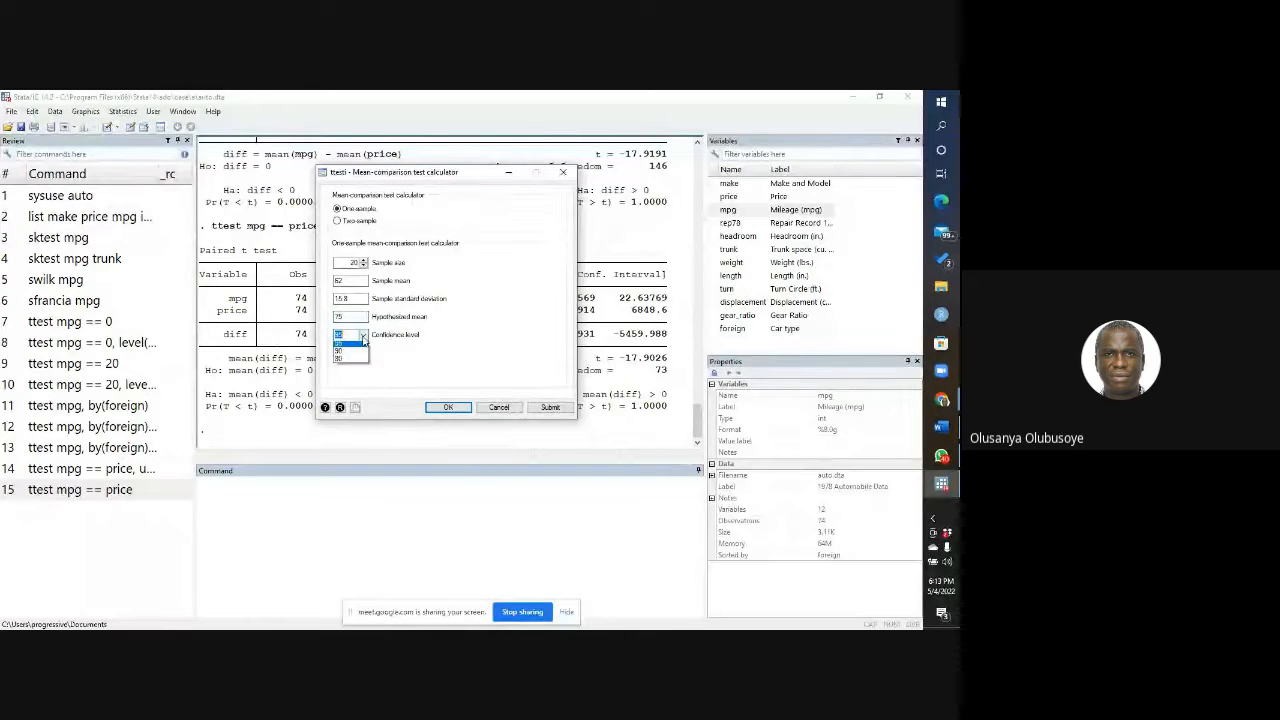
pyautogui.click(354, 384)
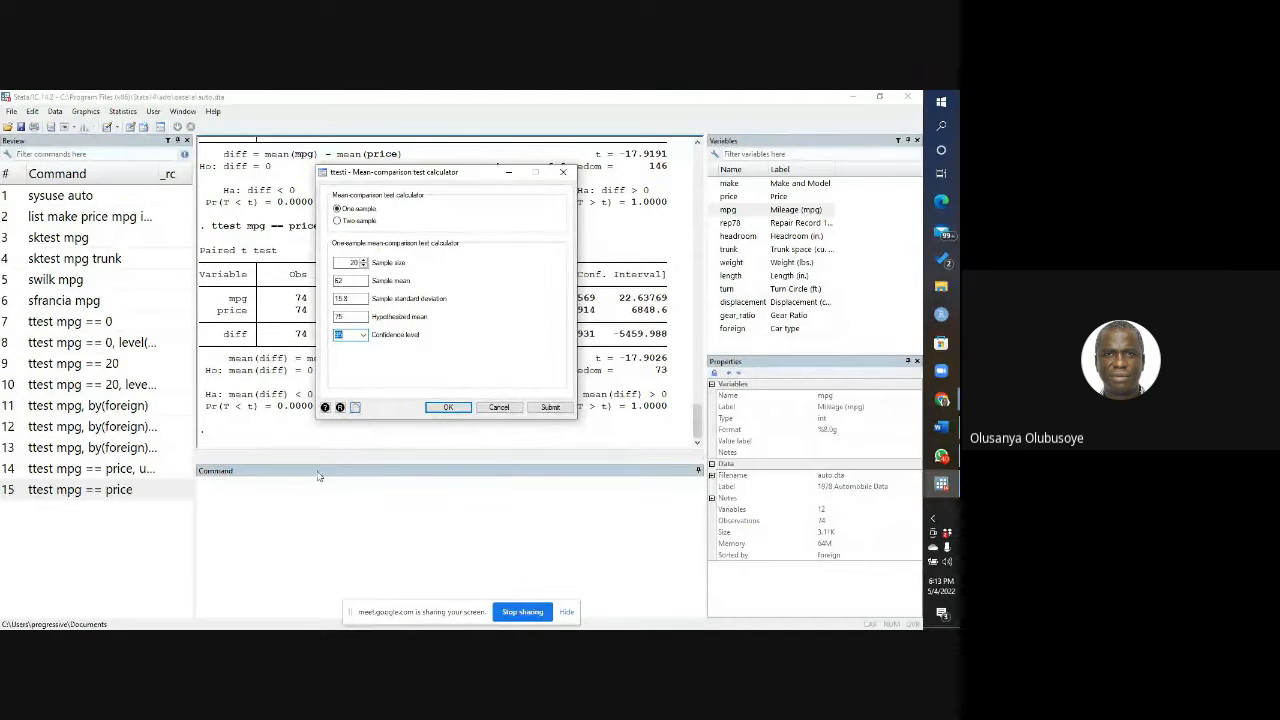
# Step: Run the one-sample calculator command "ttesti 20 62 15.8 75"
pyautogui.click(270, 492)
pyautogui.write('ttesti 20 62 15.8 75')
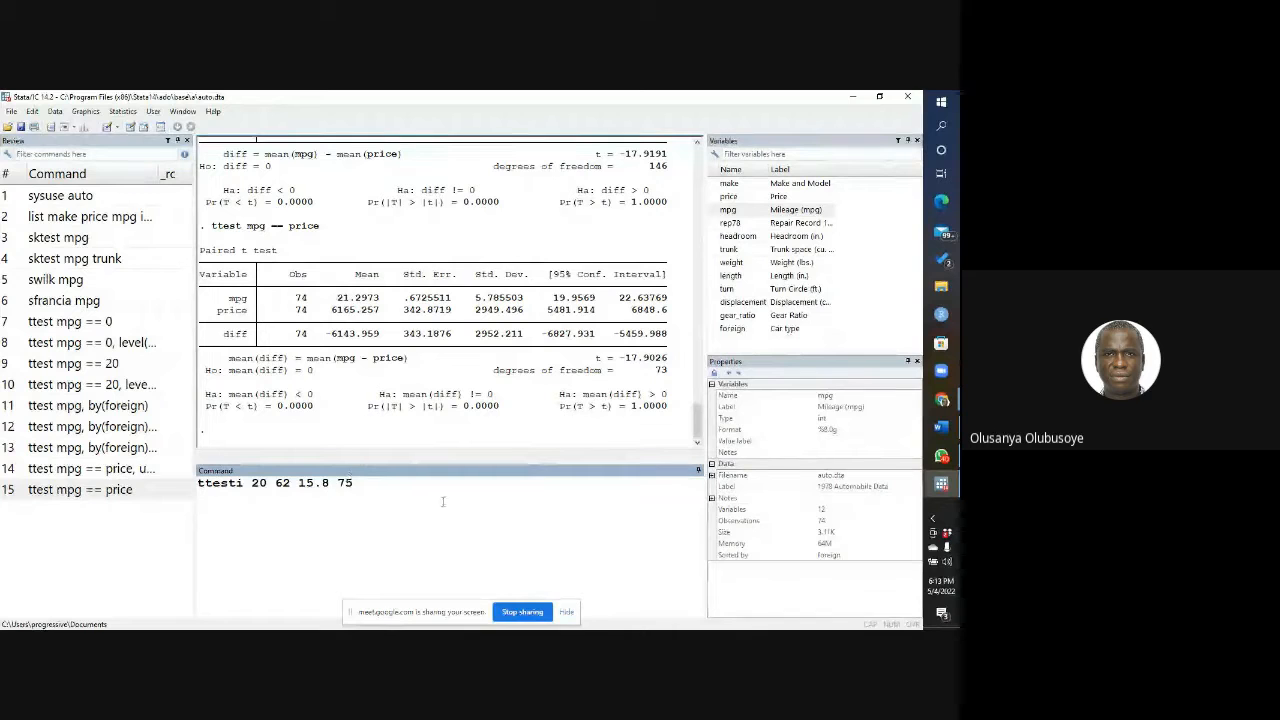
pyautogui.press('Return')
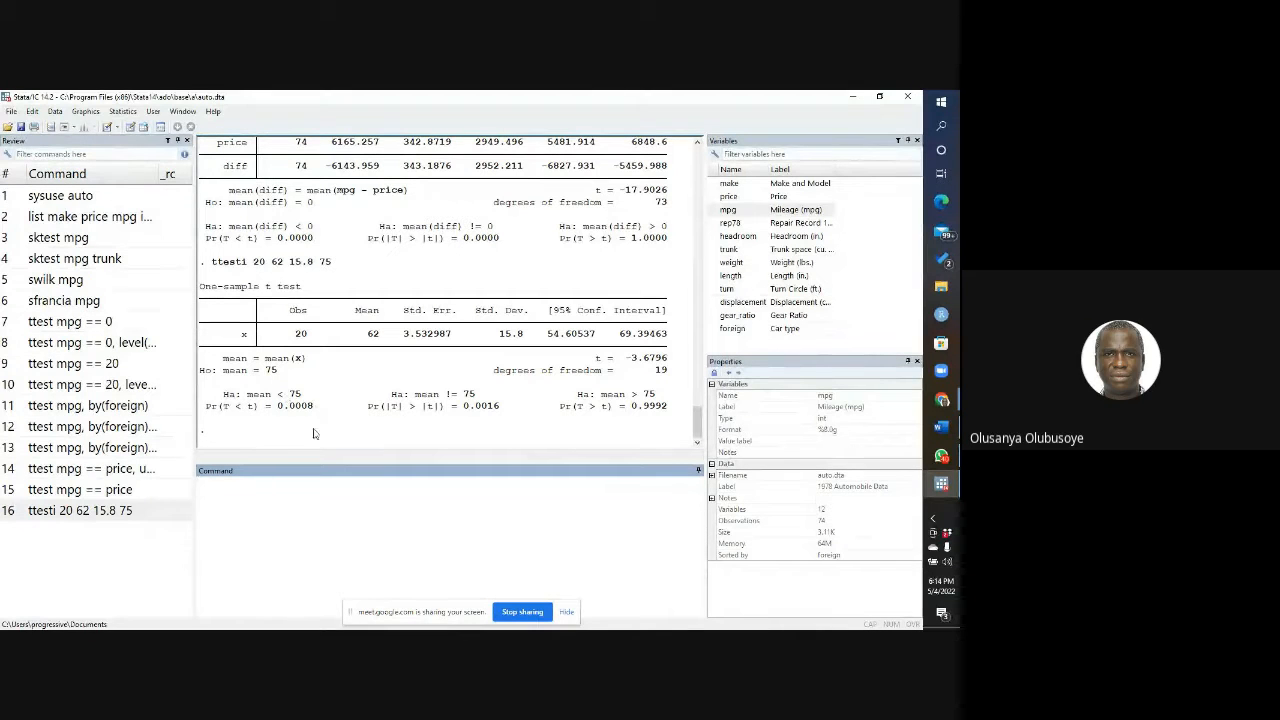
# Step: Switch the mean-comparison calculator to two-sample and set Sample 1 to size 20, mean 20 and standard deviation 5
pyautogui.click(941, 484)
pyautogui.click(916, 508)
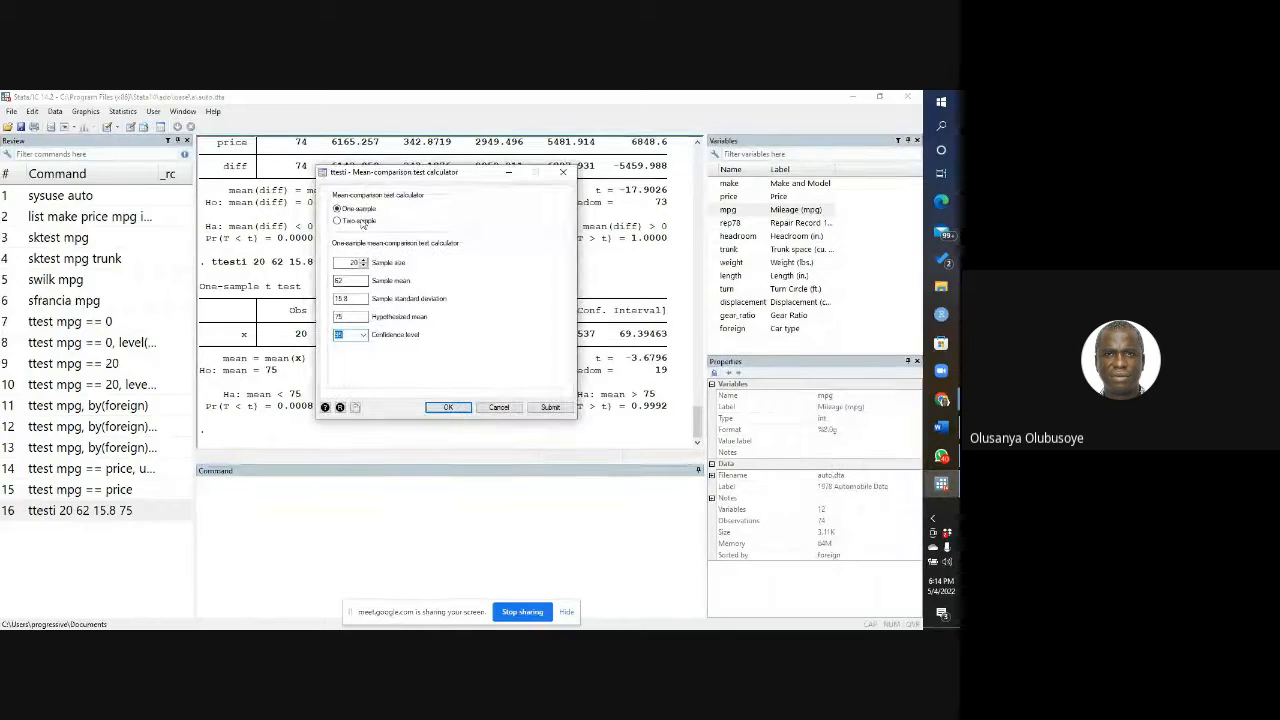
pyautogui.click(338, 221)
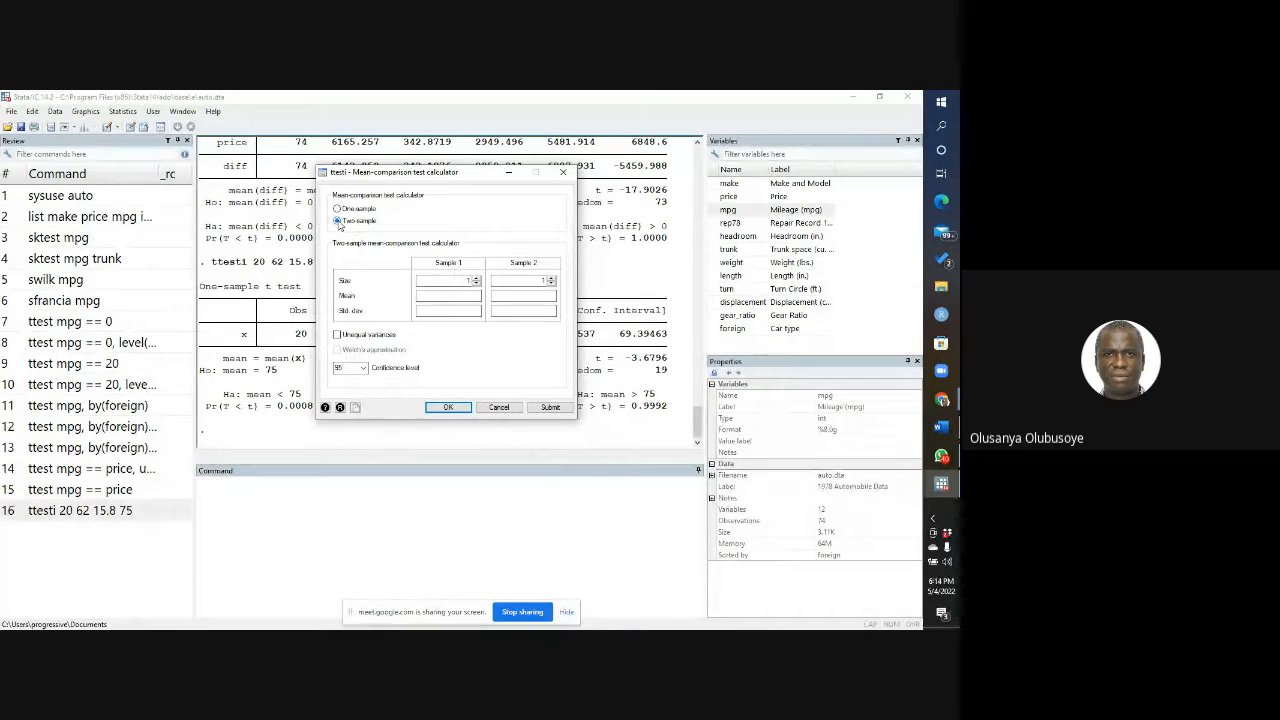
pyautogui.click(469, 281)
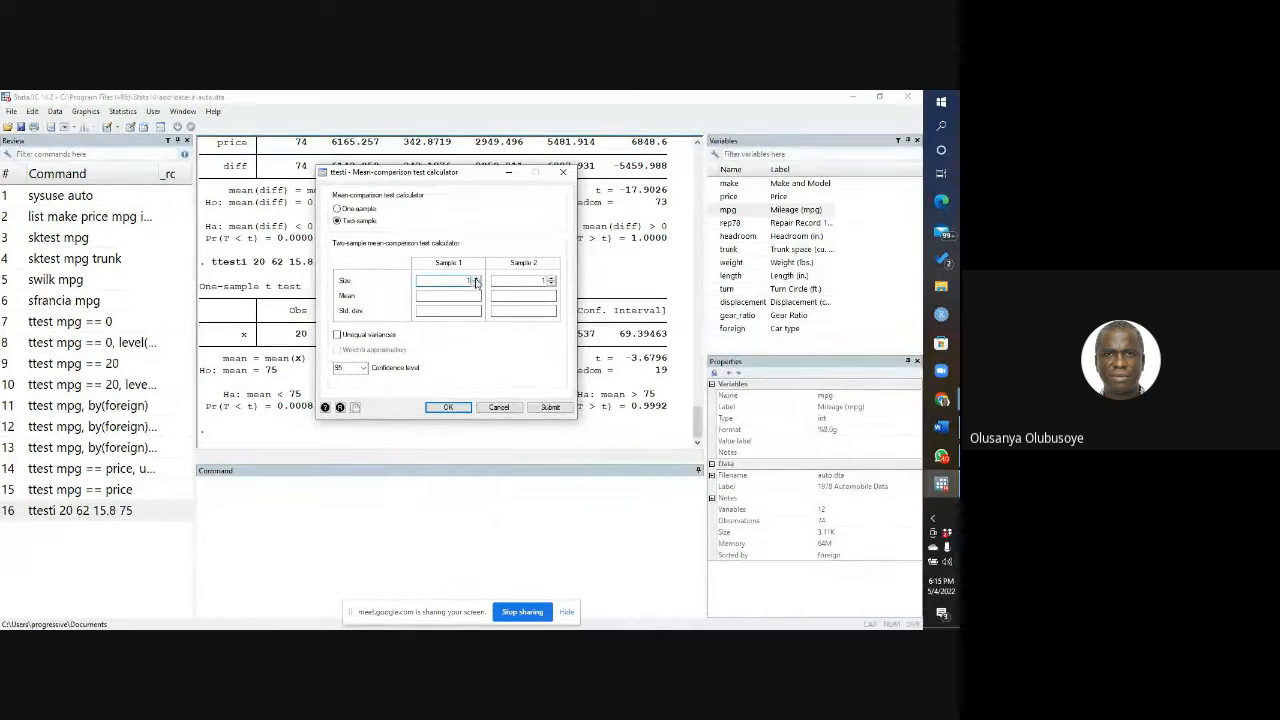
pyautogui.click(476, 279)
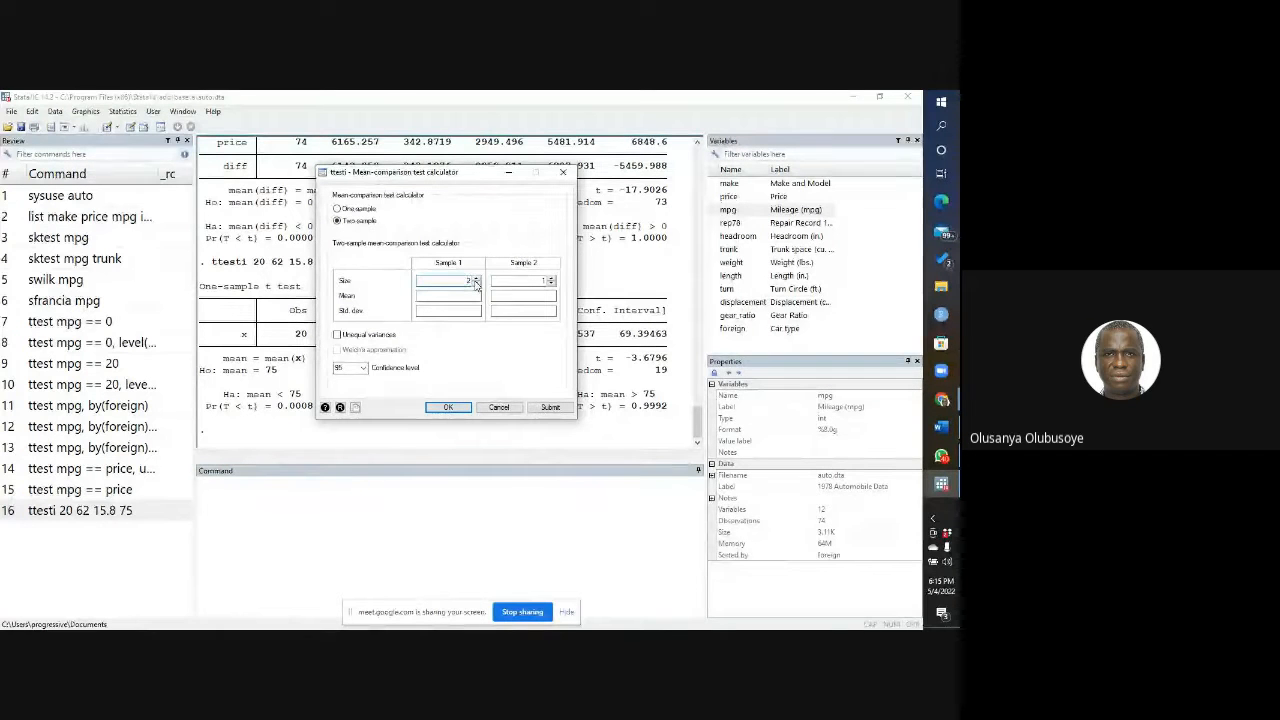
pyautogui.click(448, 297)
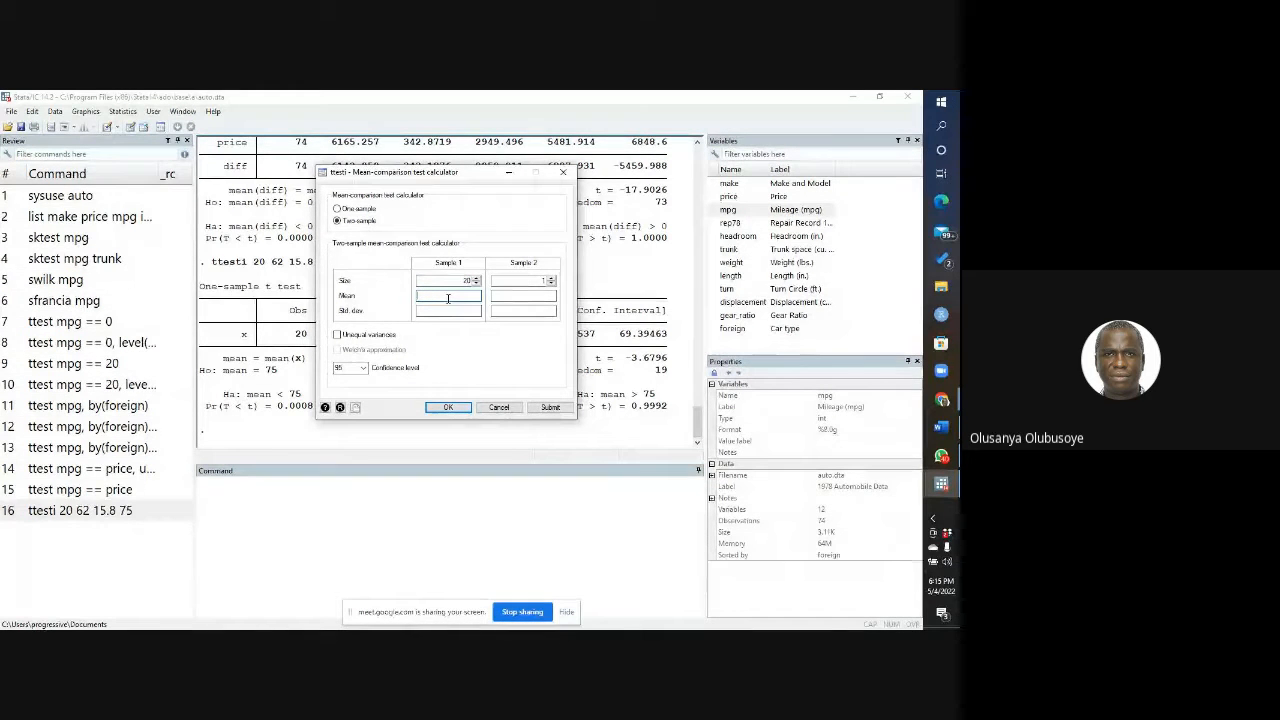
pyautogui.write('20')
pyautogui.click(448, 312)
# Step: Set Sample 2 in the calculator to size 12, mean 15 and standard deviation 4
pyautogui.click(549, 281)
pyautogui.press('BackSpace')
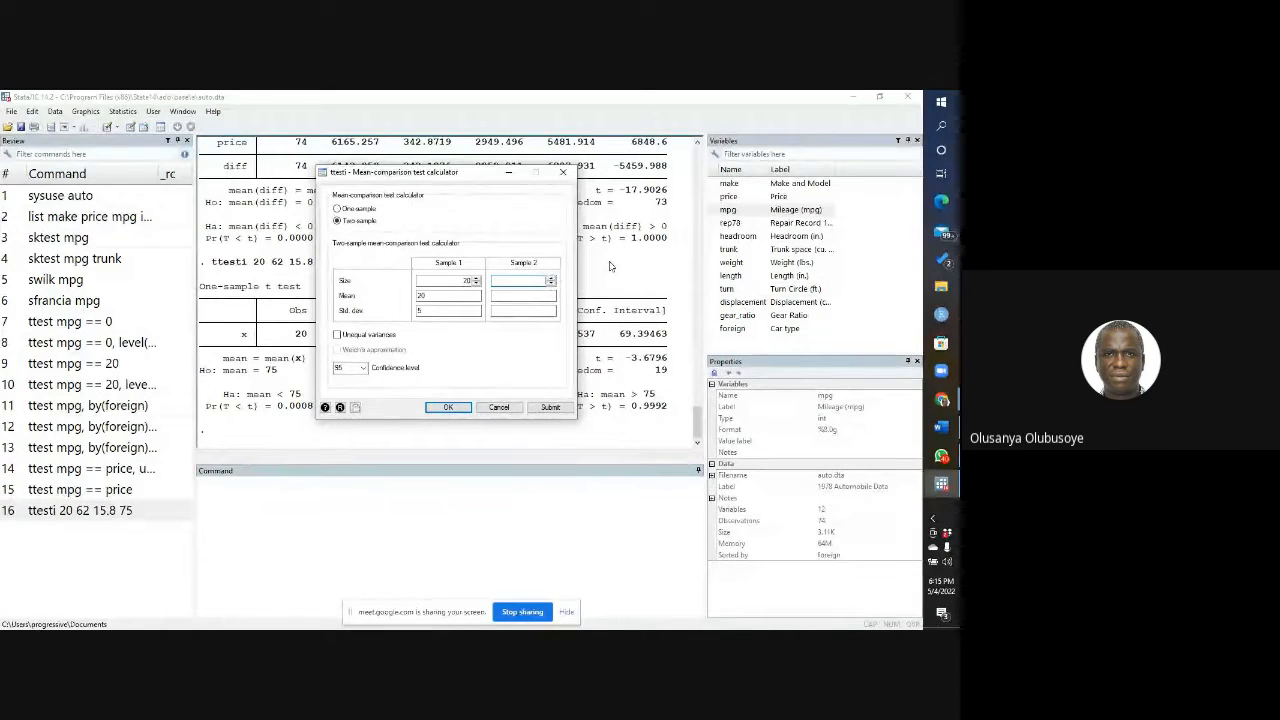
pyautogui.write('12')
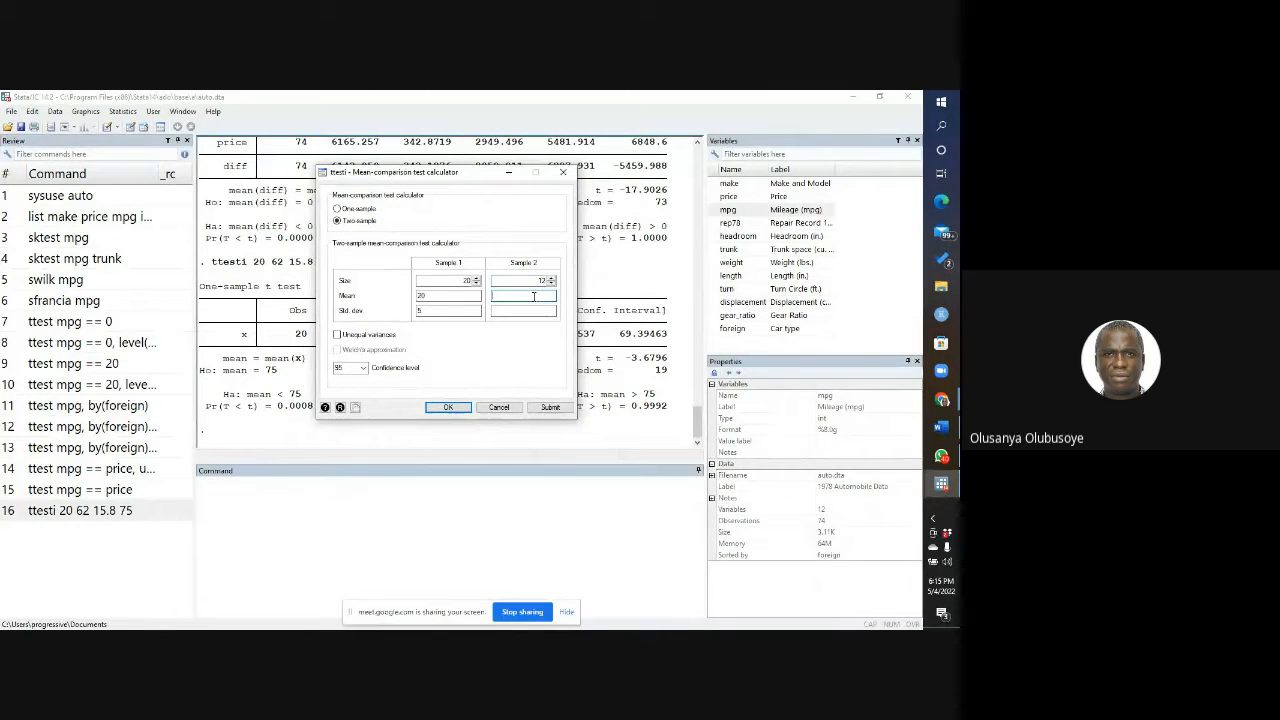
pyautogui.write('15')
pyautogui.write('4')
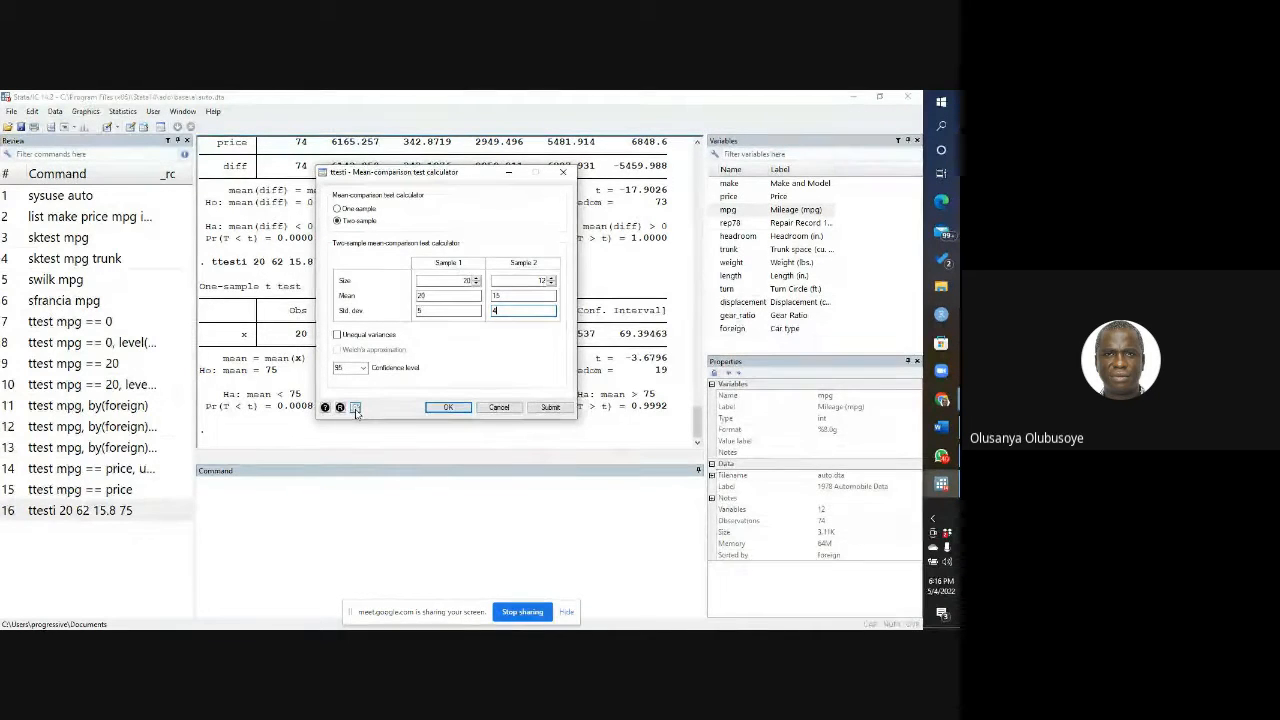
pyautogui.click(237, 496)
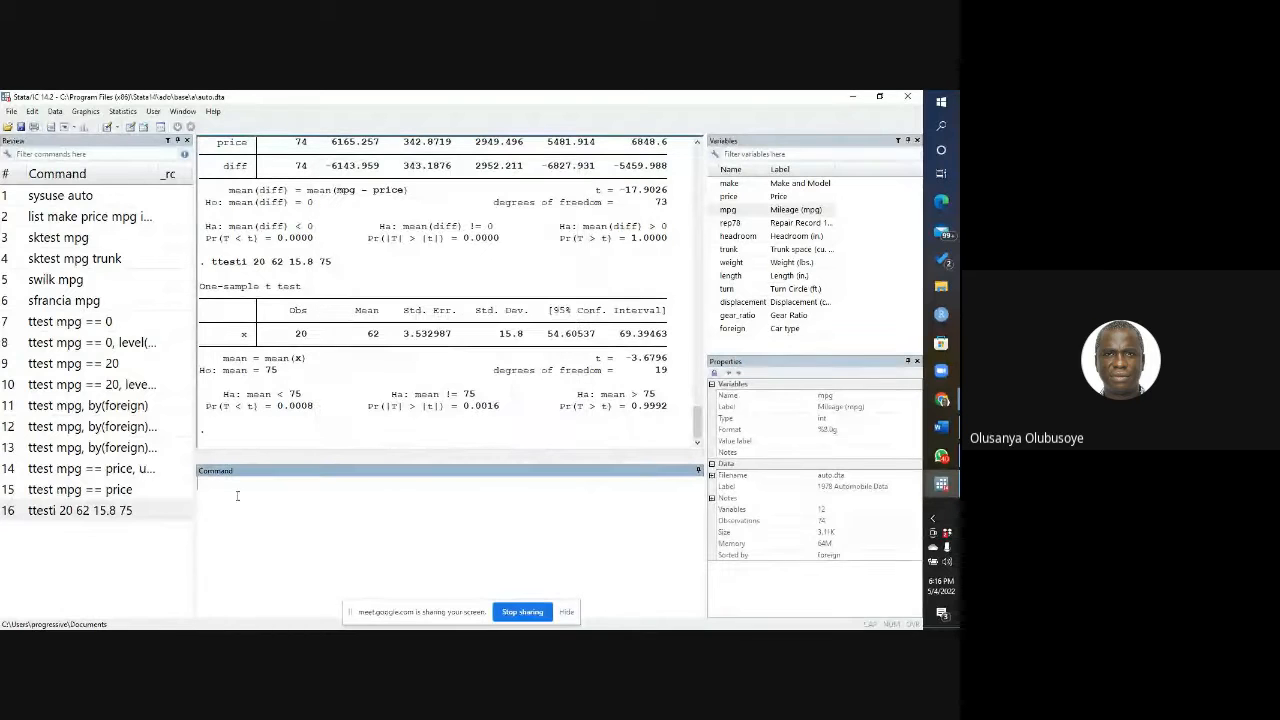
pyautogui.hotkey('ctrl', 'v')
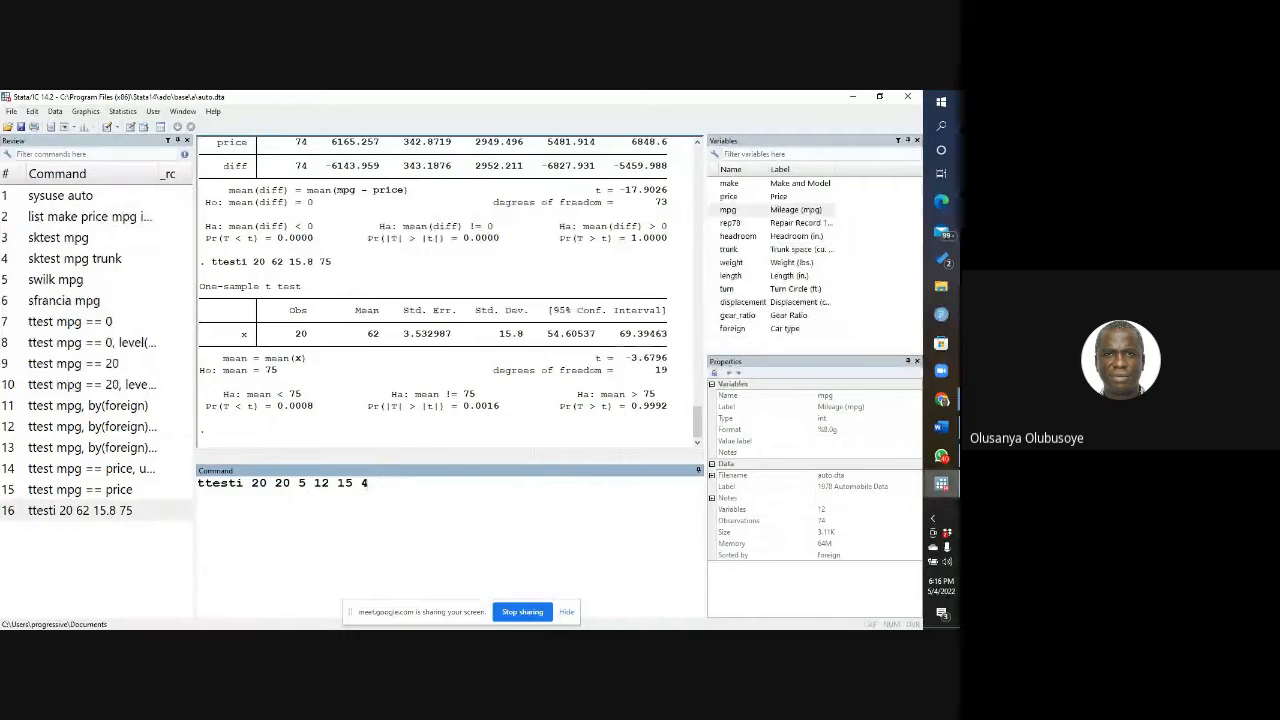
pyautogui.click(941, 484)
pyautogui.click(865, 530)
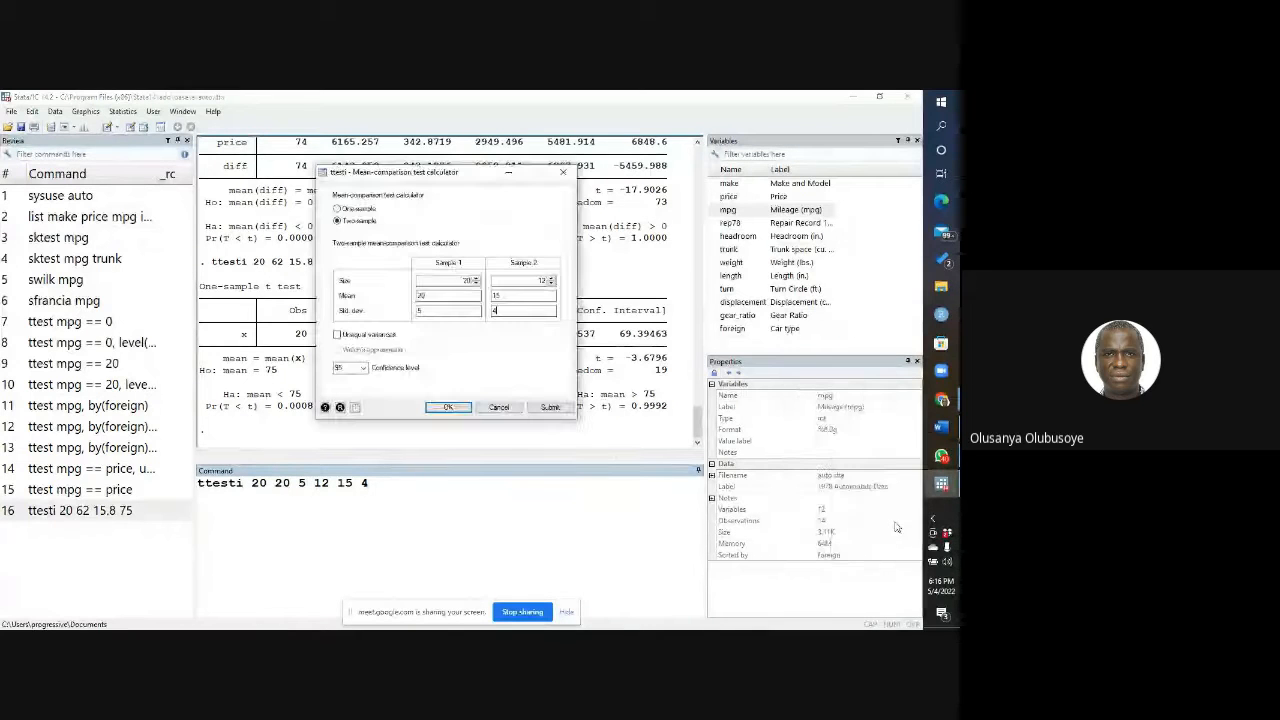
pyautogui.click(563, 172)
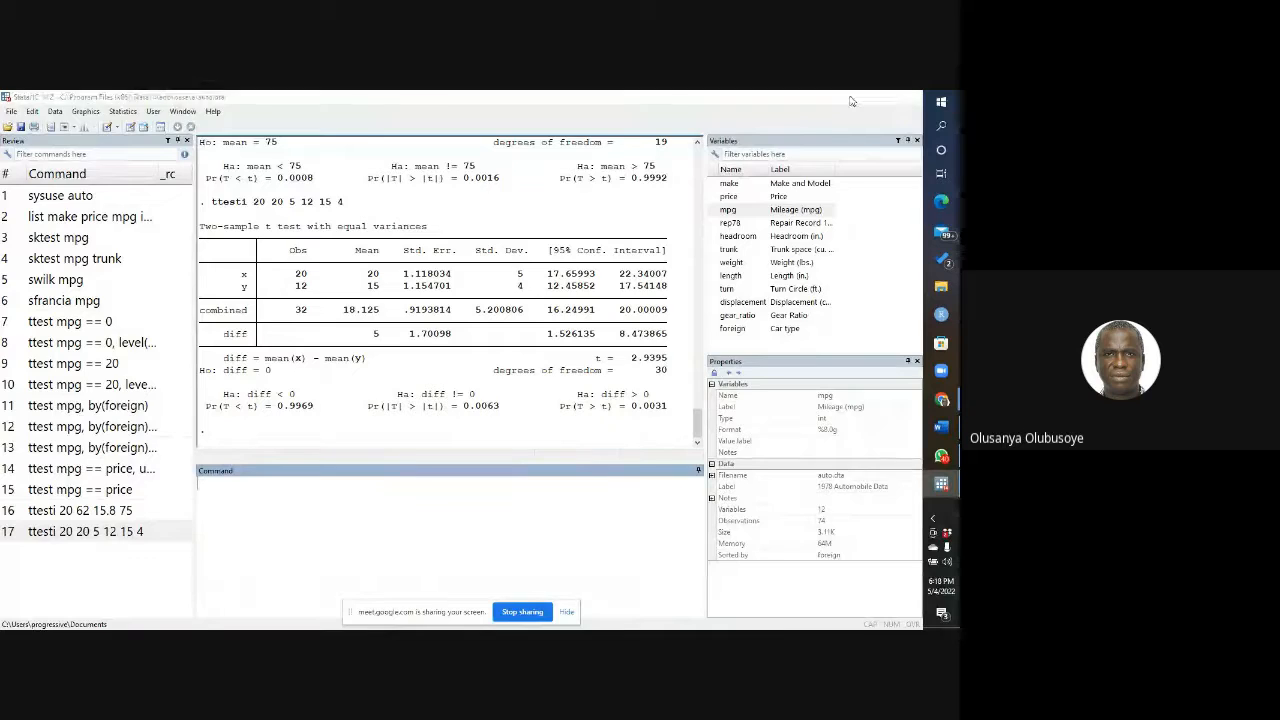
# Step: Minimize Stata, switch to the Google Meet call in Chrome and close its Whiteboarding panel
pyautogui.click(851, 98)
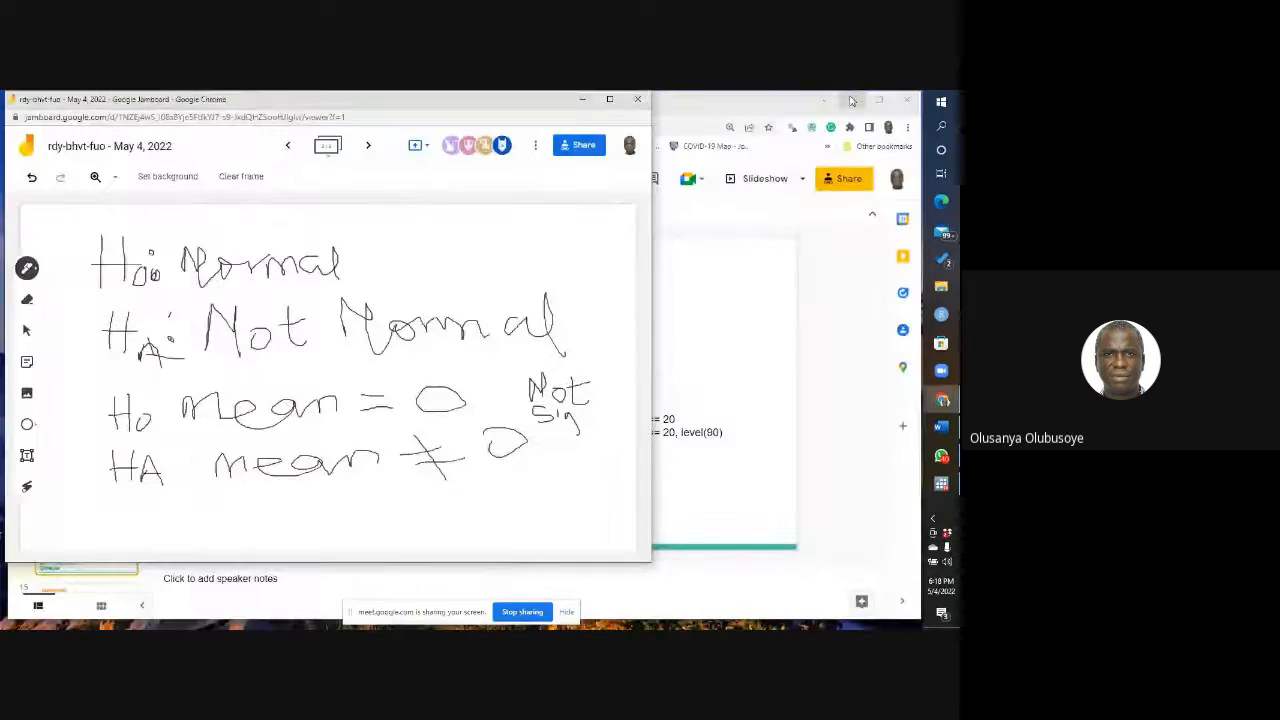
pyautogui.click(946, 403)
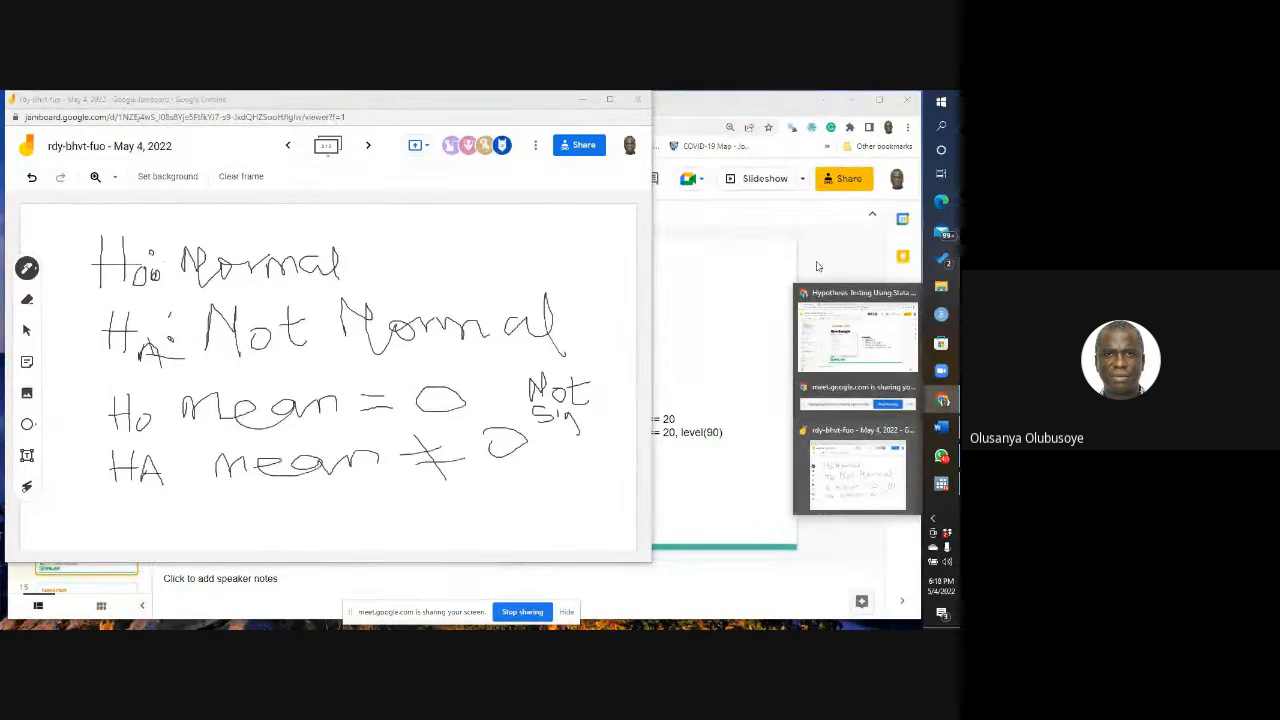
pyautogui.click(840, 330)
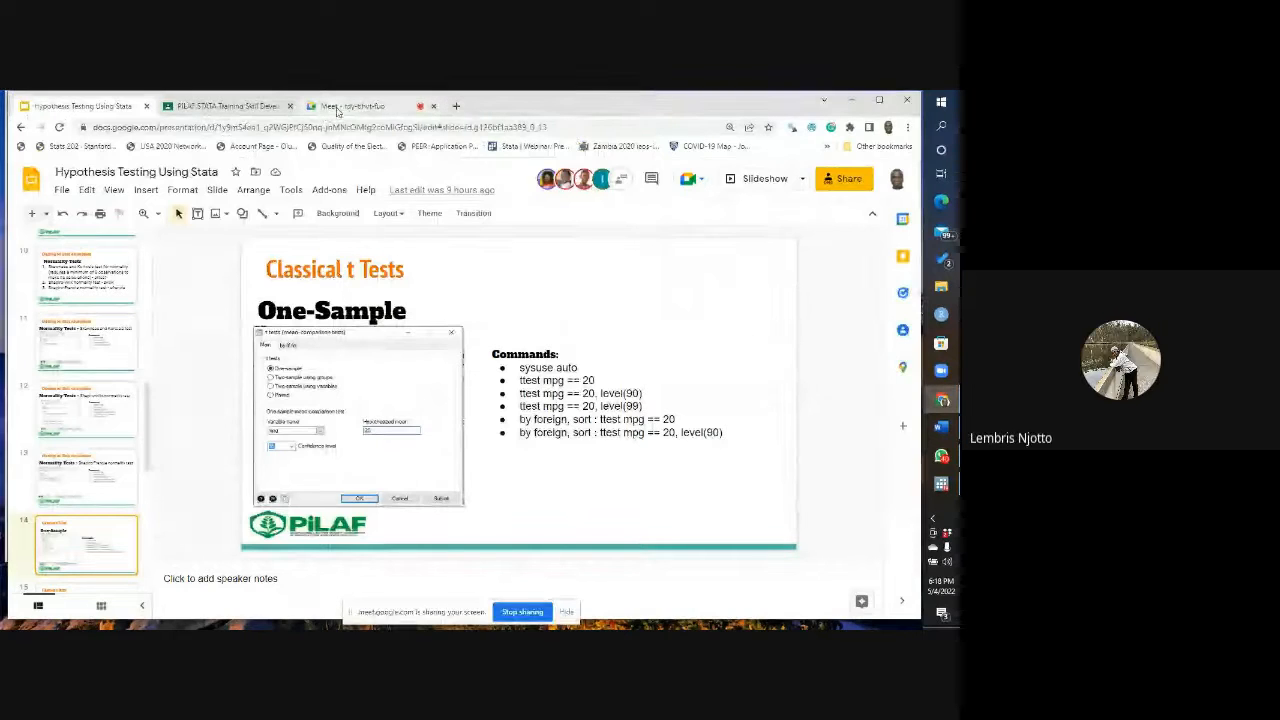
pyautogui.click(340, 106)
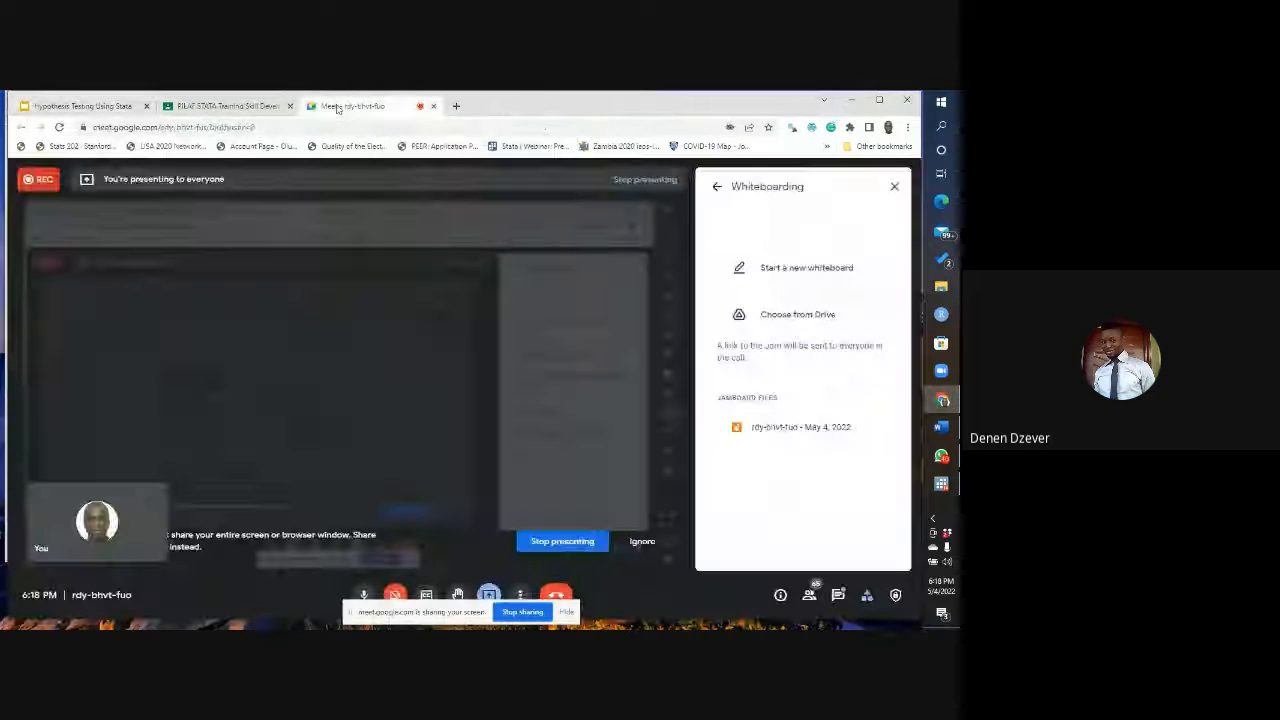
pyautogui.click(895, 188)
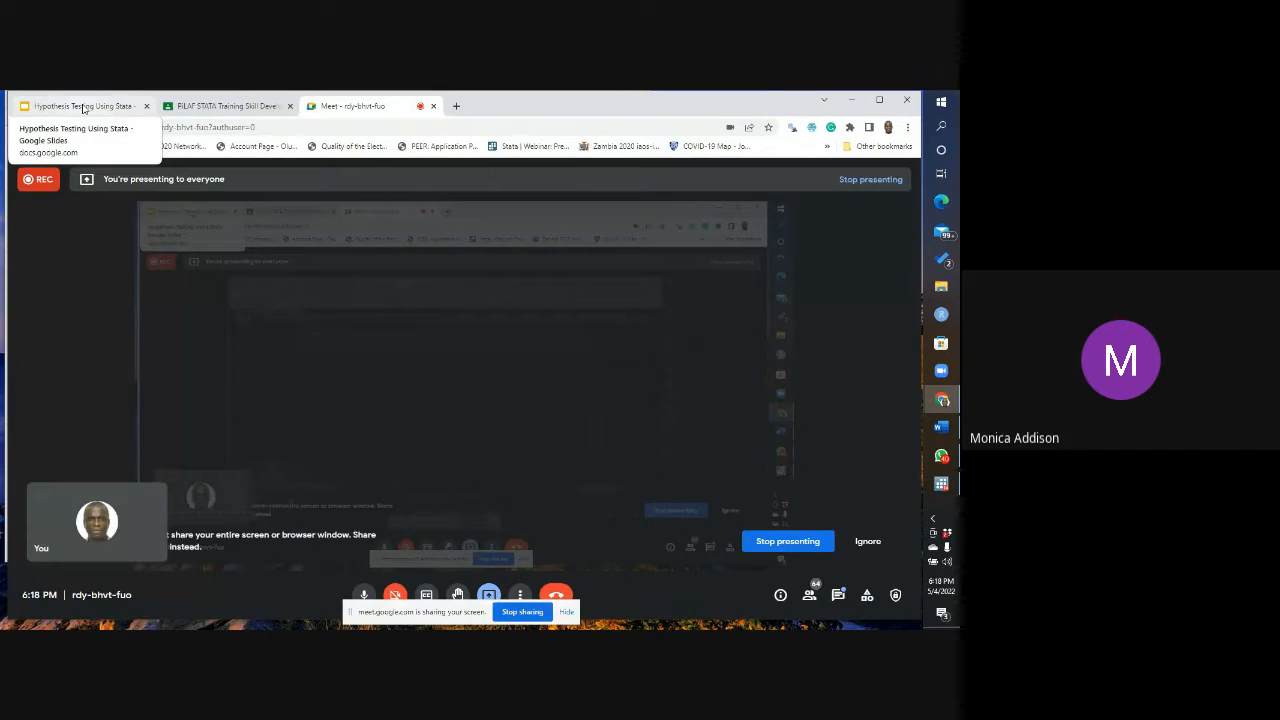
# Step: Read through the call's in-call messages, then close the chat
pyautogui.click(838, 596)
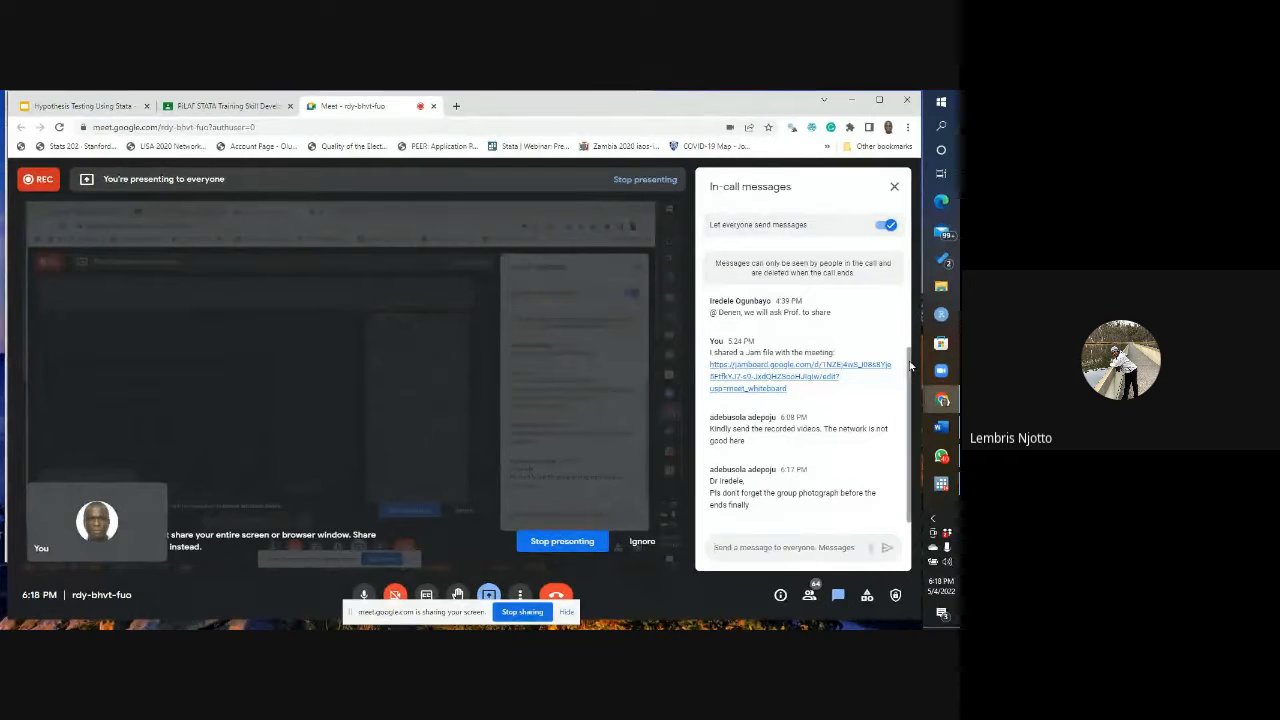
pyautogui.scroll(2, 910, 380)
pyautogui.scroll(-2, 905, 413)
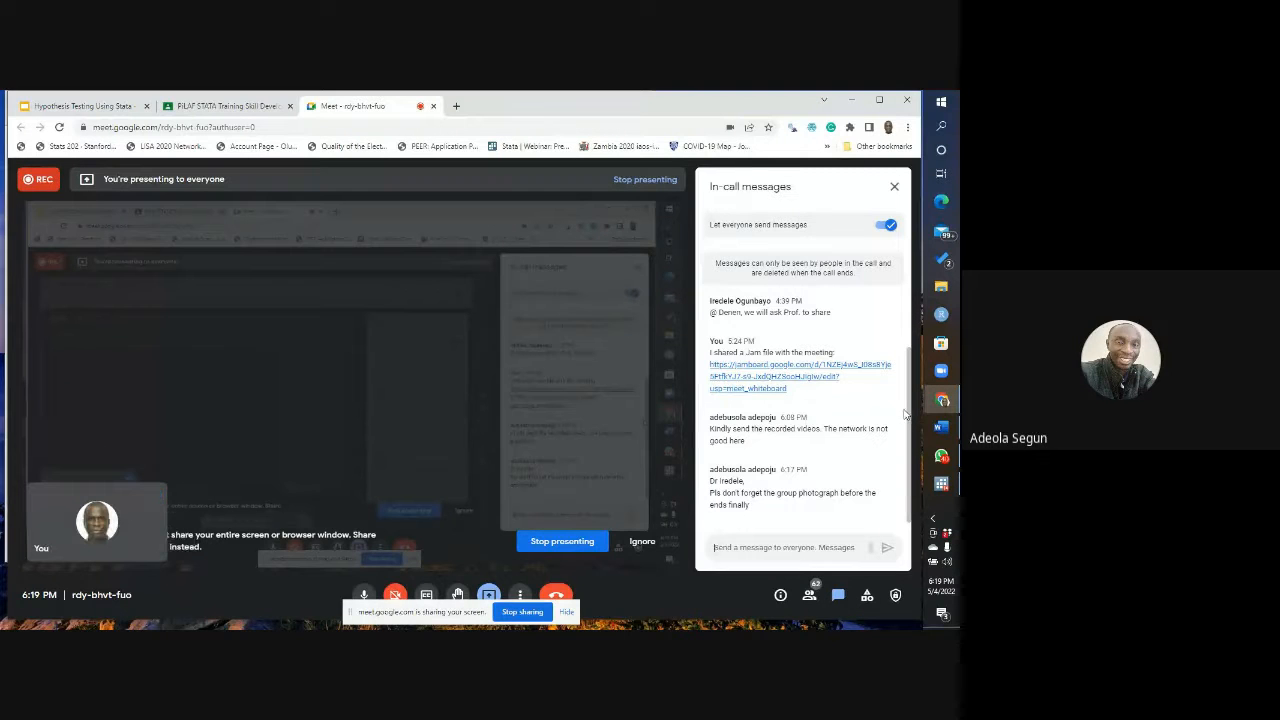
pyautogui.click(896, 185)
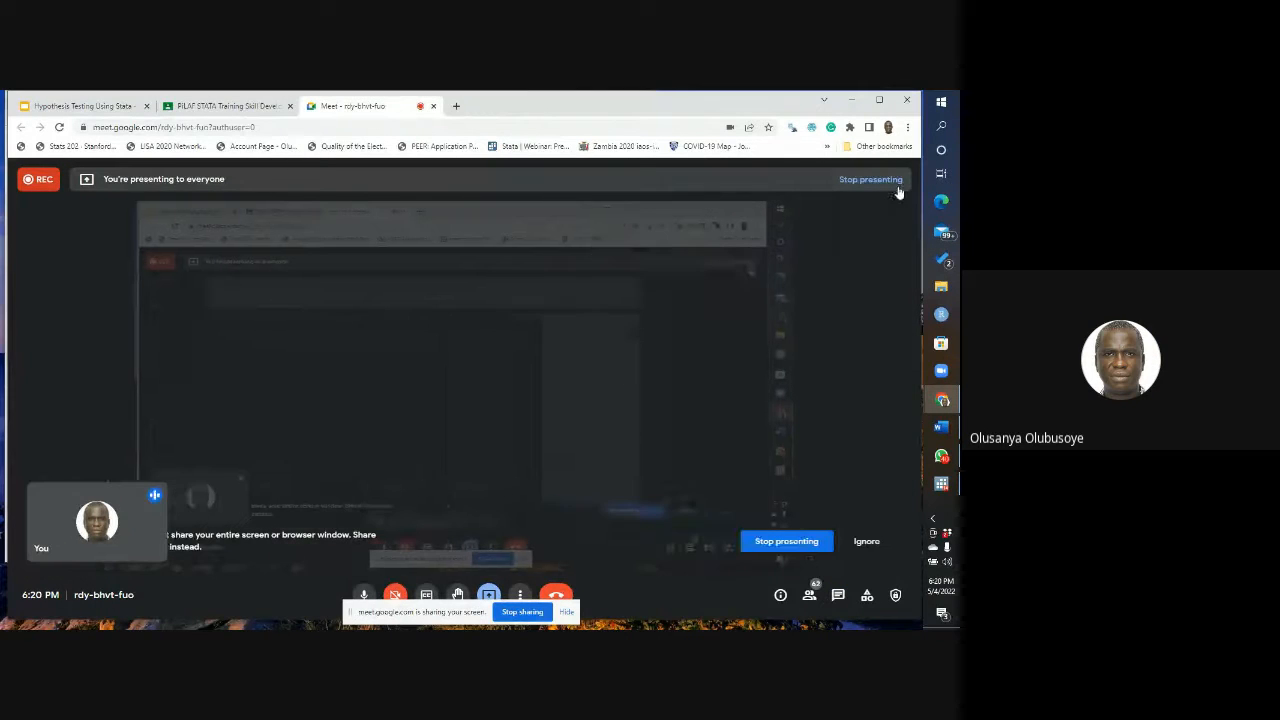
# Step: Return to the Hypothesis Testing Using Stata presentation and show the "Z Test Vs t Test" decision flowchart on slide 6
pyautogui.click(100, 108)
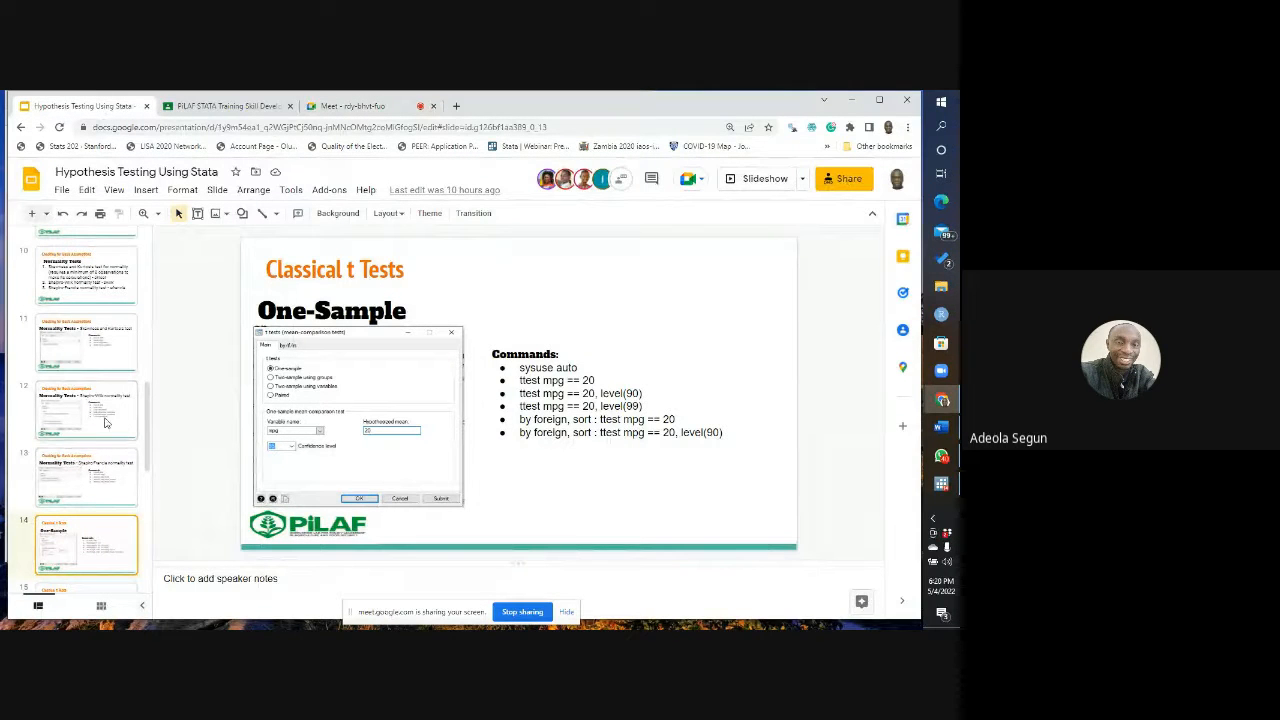
pyautogui.moveTo(148, 429); pyautogui.dragTo(146, 321)
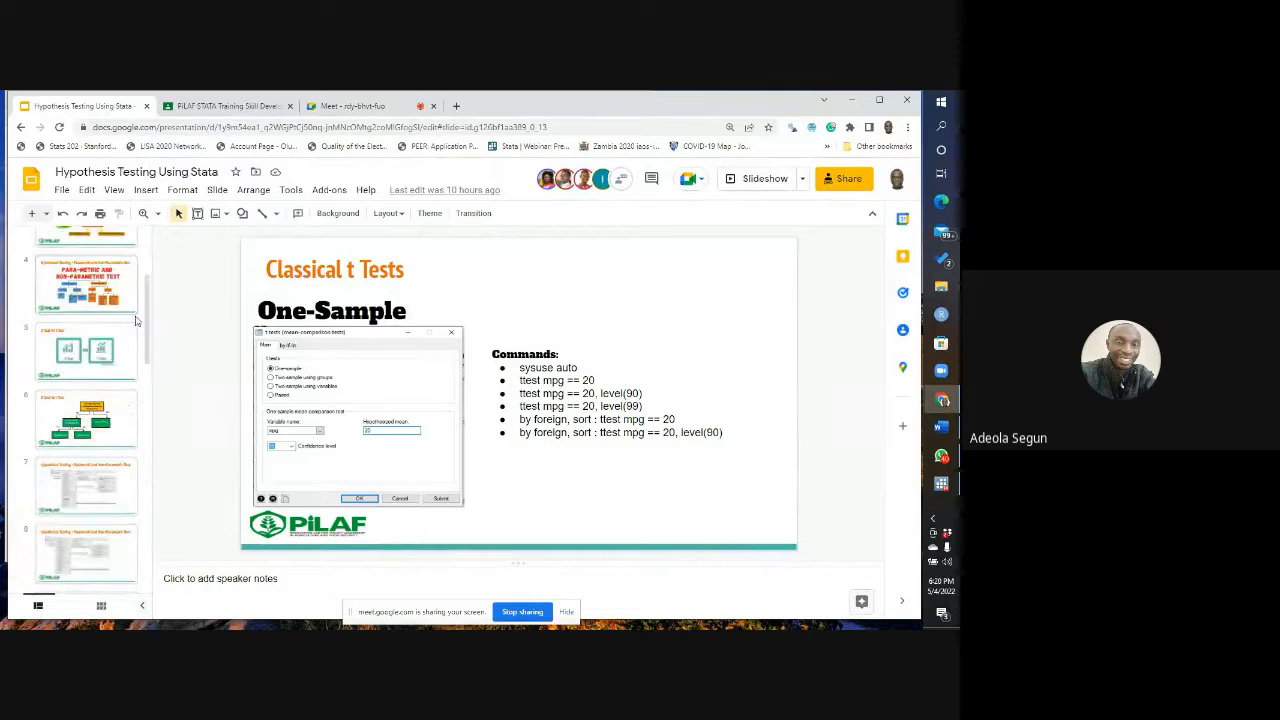
pyautogui.click(87, 289)
pyautogui.click(85, 425)
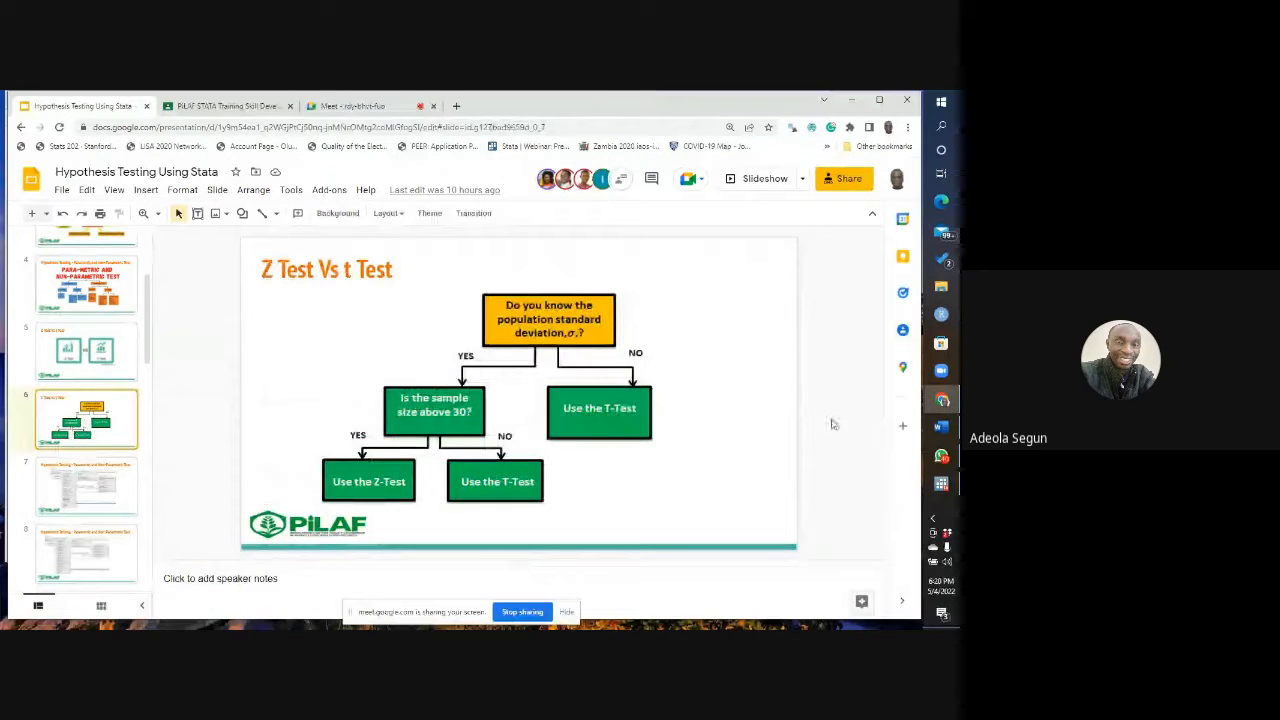